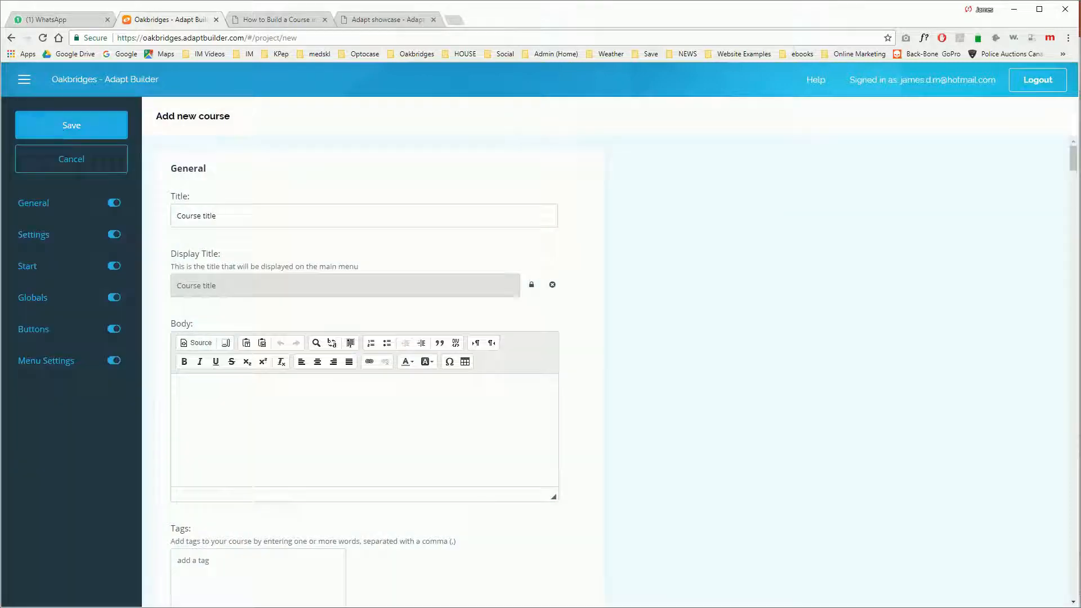
Step: Copy "Demo Course (Title from the Main Project Settings)" from the Word document into the new course's title and save the course
key(alt+Tab)
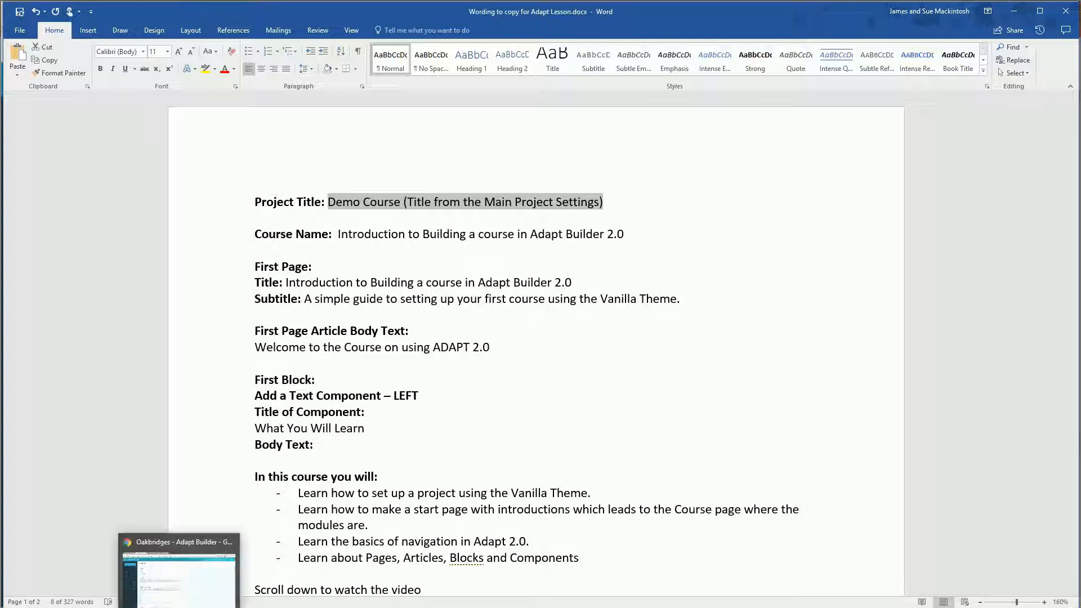
click(179, 605)
drag(256, 218, 163, 222)
text(Demo Course (Title from the Main Project Settings))
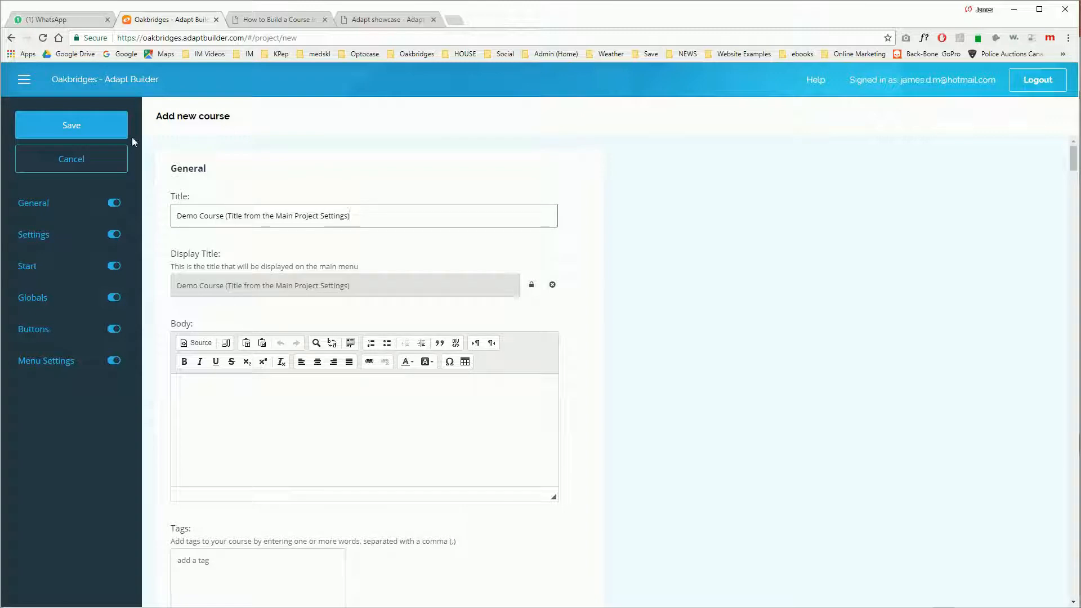
click(76, 126)
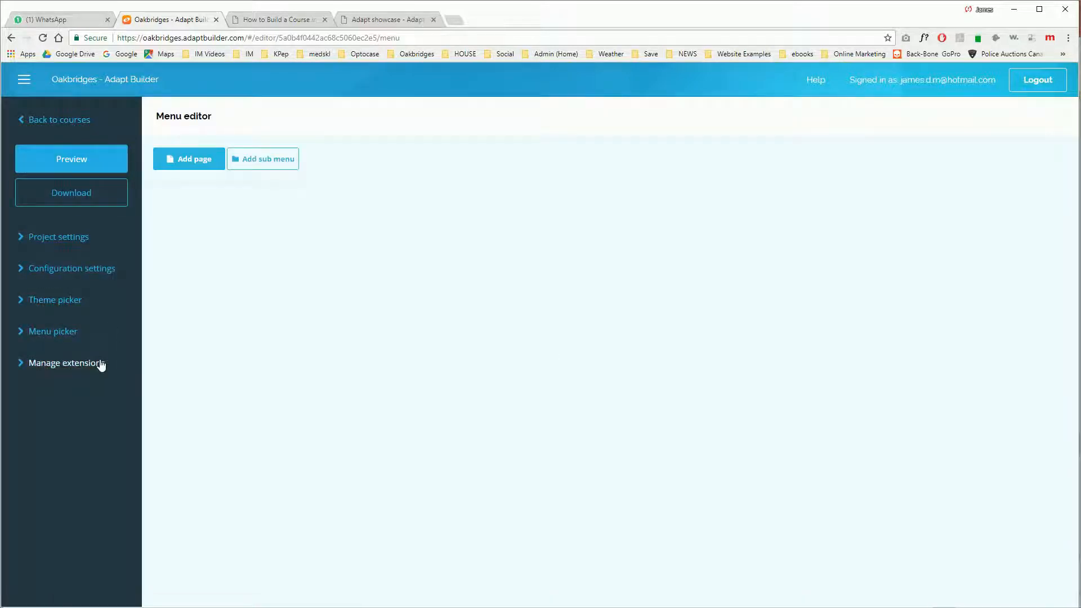
Step: Open extension management for the course and add the Nav Link extension from the available extensions
click(101, 364)
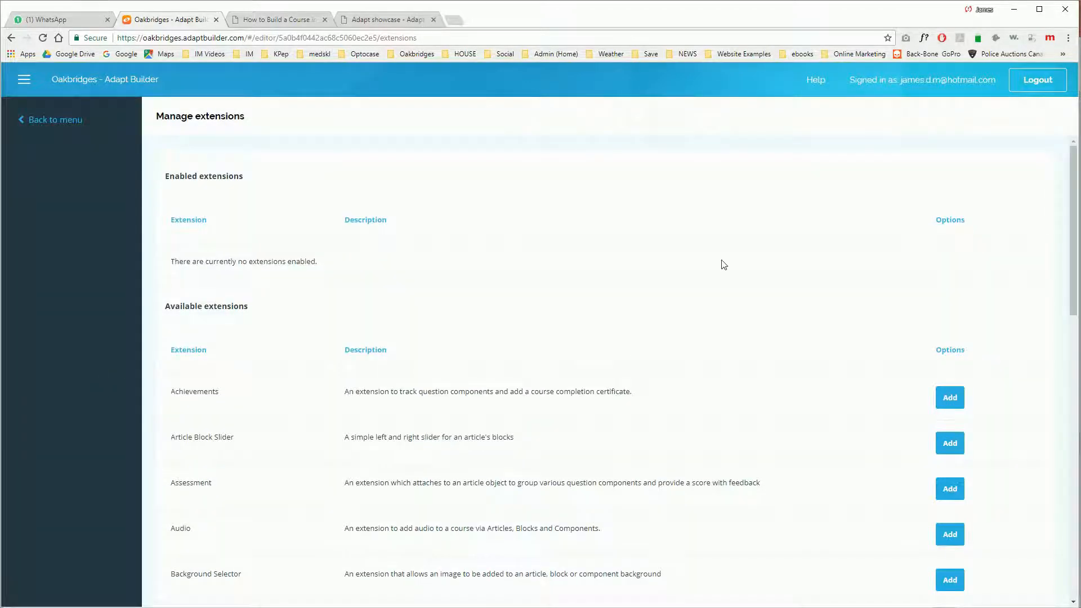
scroll(727, 273, down, 2)
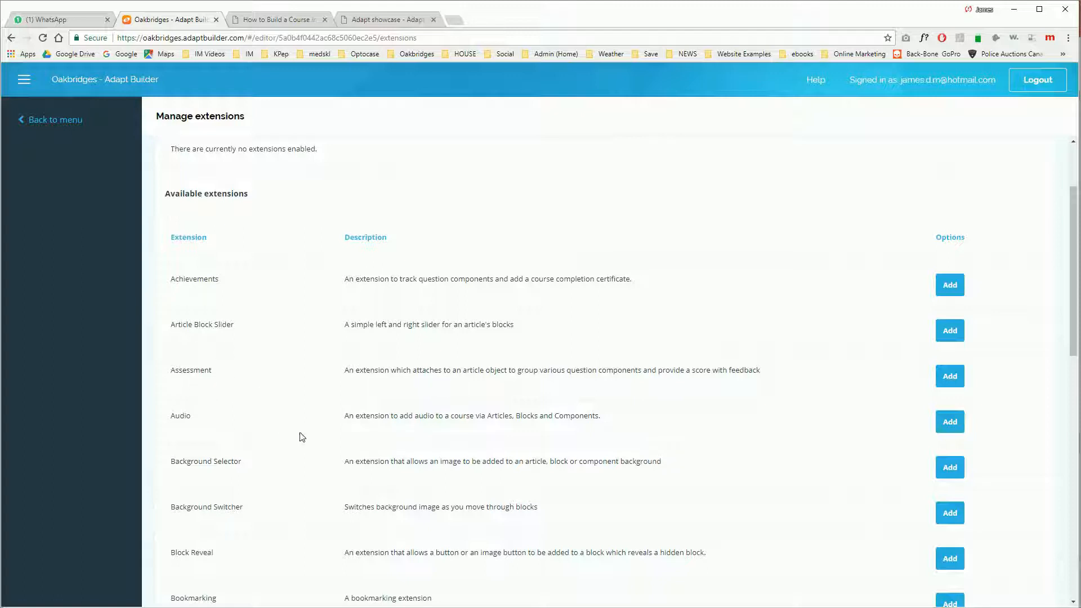
scroll(303, 444, down, 2)
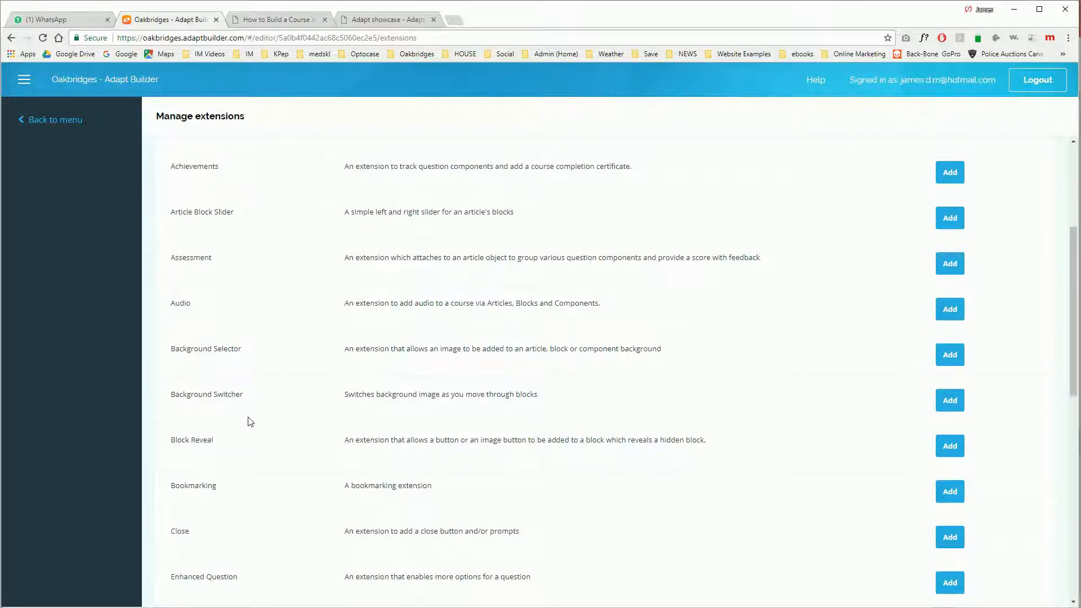
scroll(250, 421, down, 2)
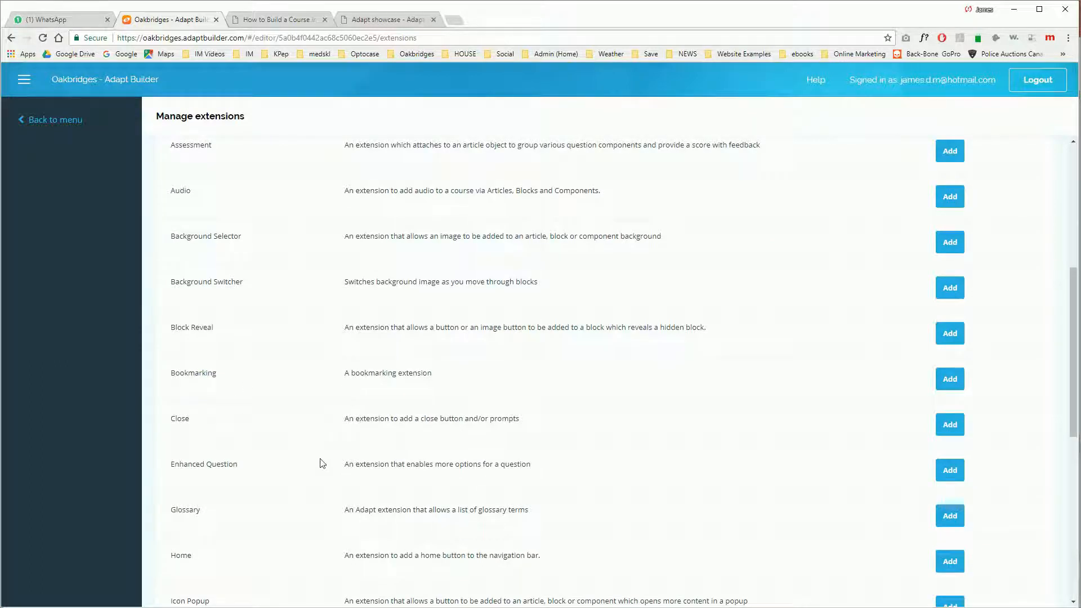
scroll(338, 461, down, 2)
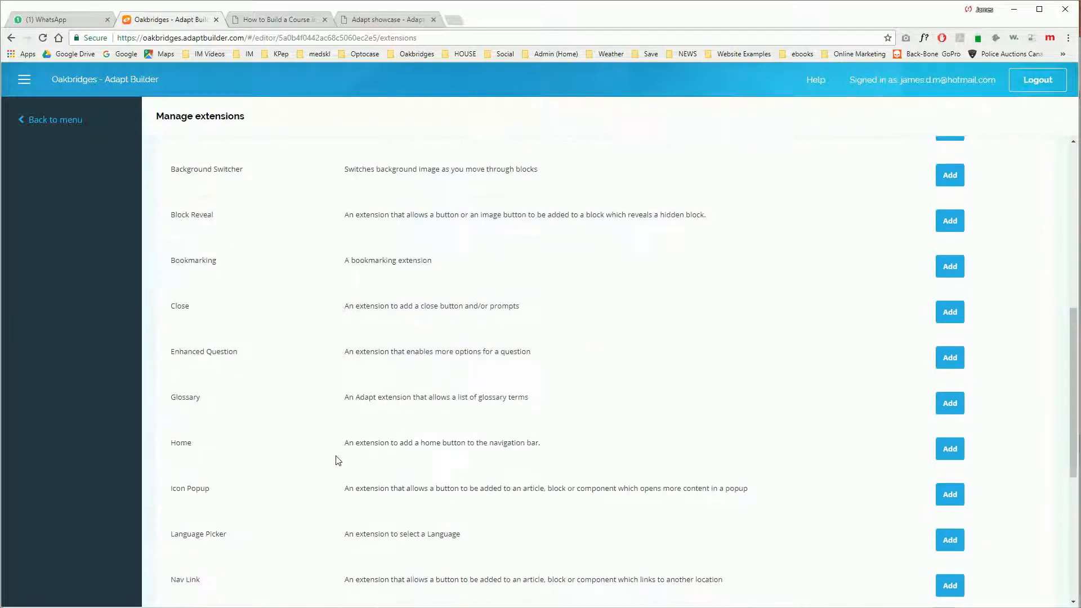
scroll(337, 461, down, 2)
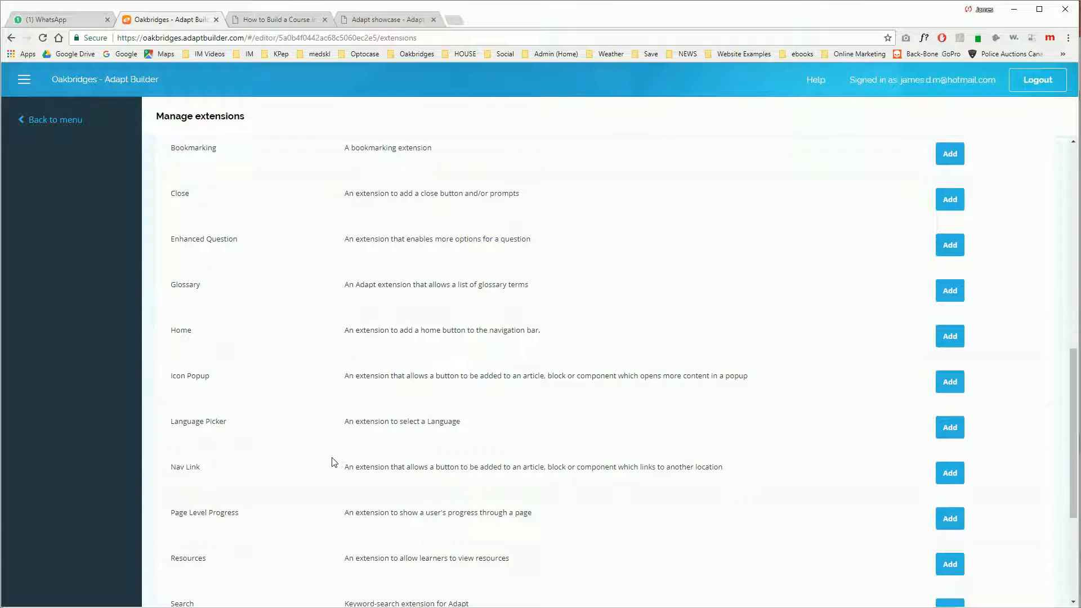
scroll(332, 461, down, 2)
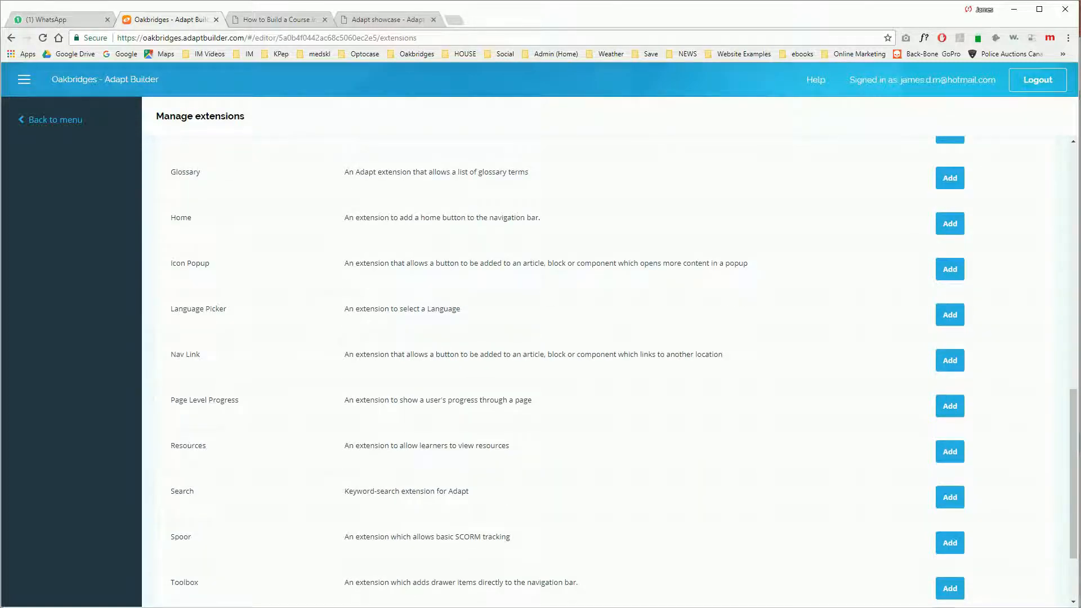
click(951, 361)
click(585, 383)
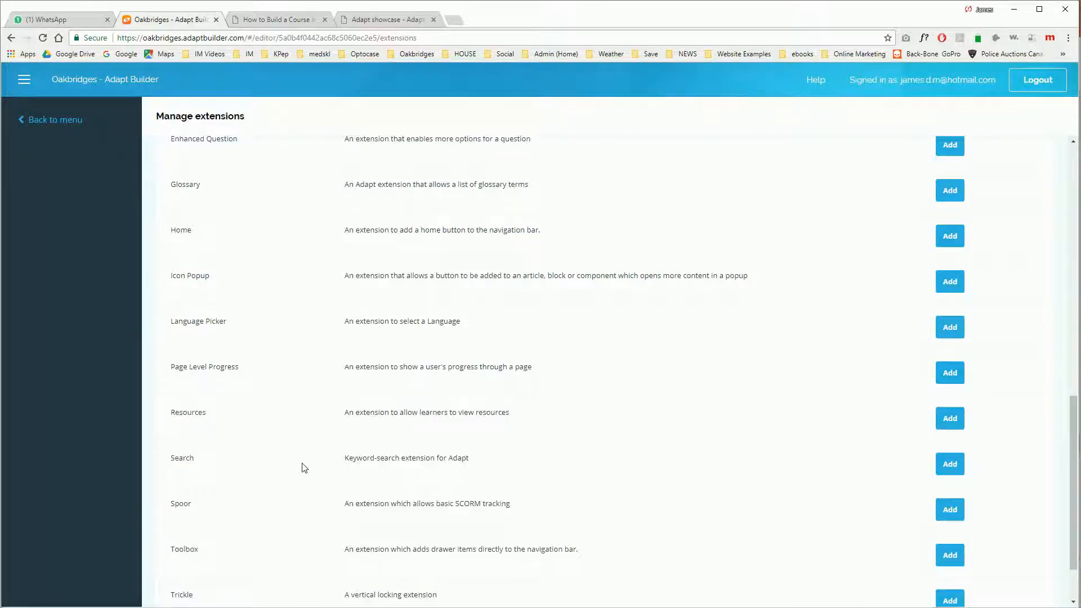
Step: Add the Trickle vertical locking extension to the course and return to the menu editor
scroll(305, 468, down, 2)
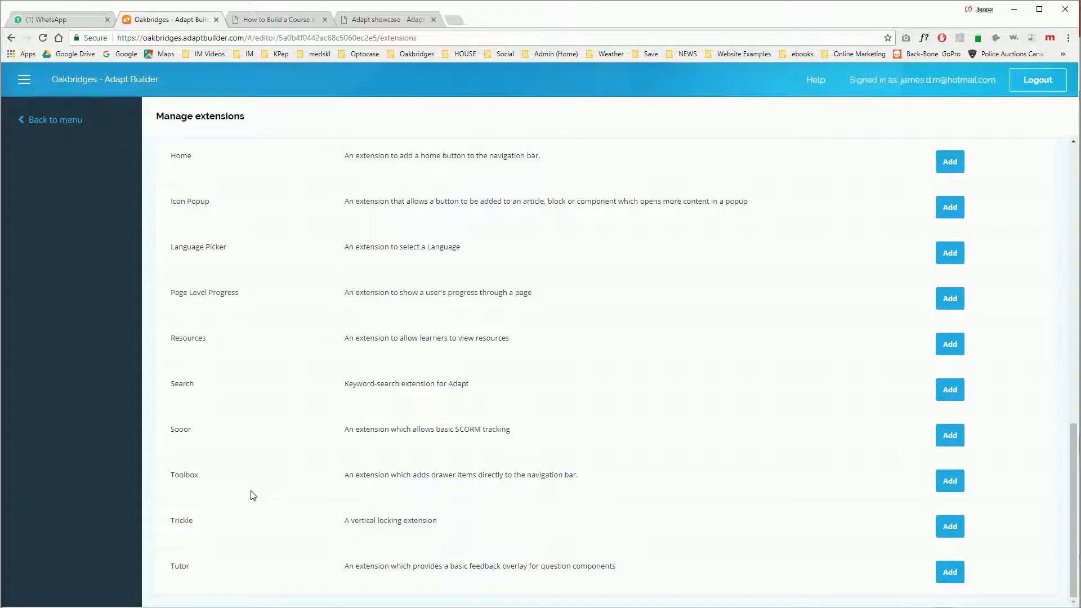
click(950, 527)
click(594, 393)
scroll(561, 468, up, 1)
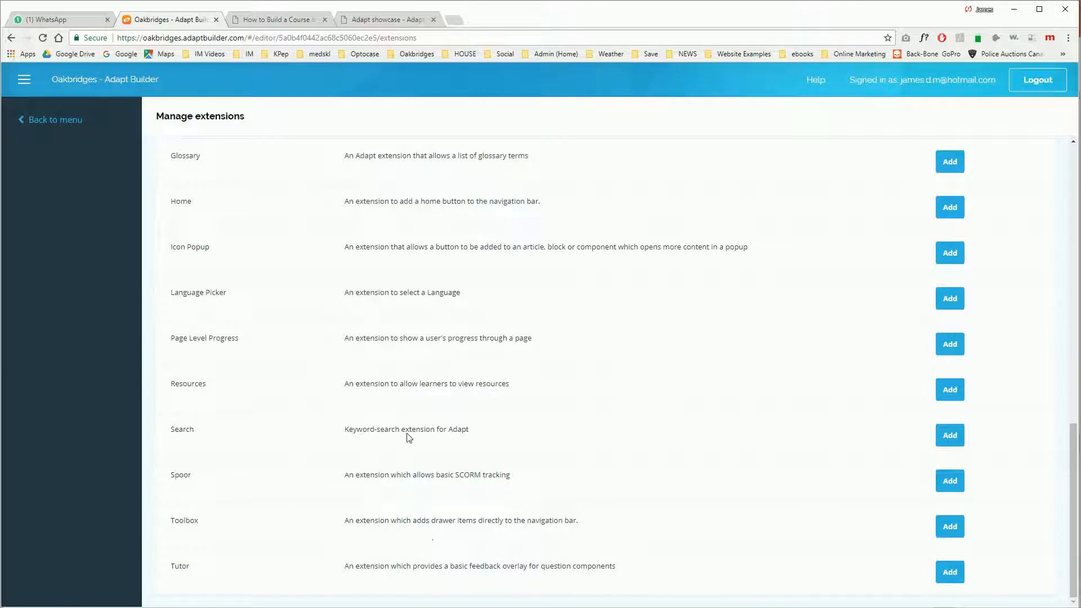
click(54, 120)
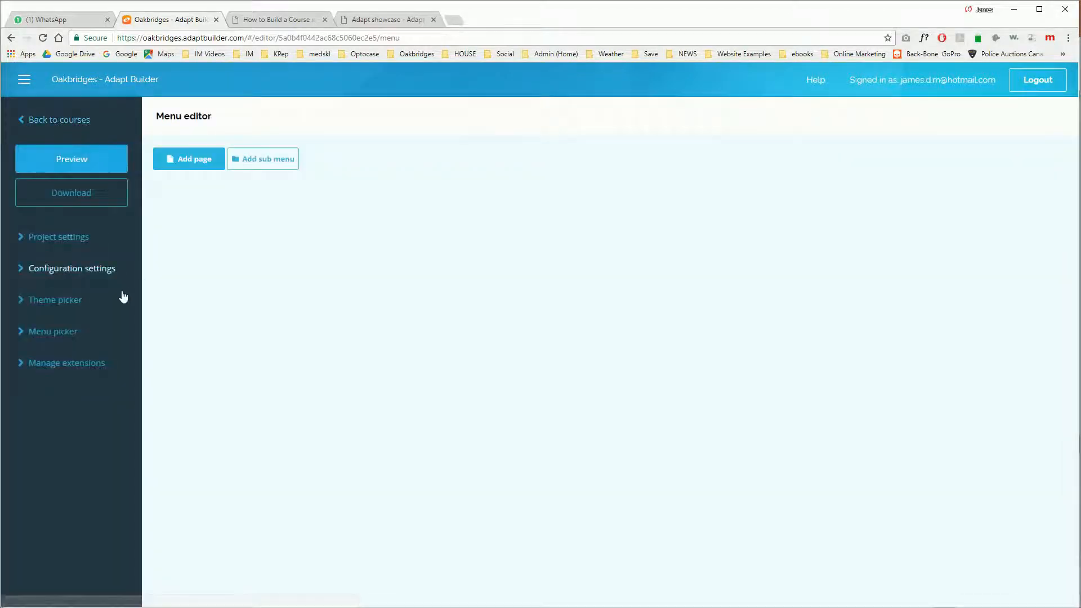
Step: Choose the Vanilla theme for the course and save the theme selection
click(77, 304)
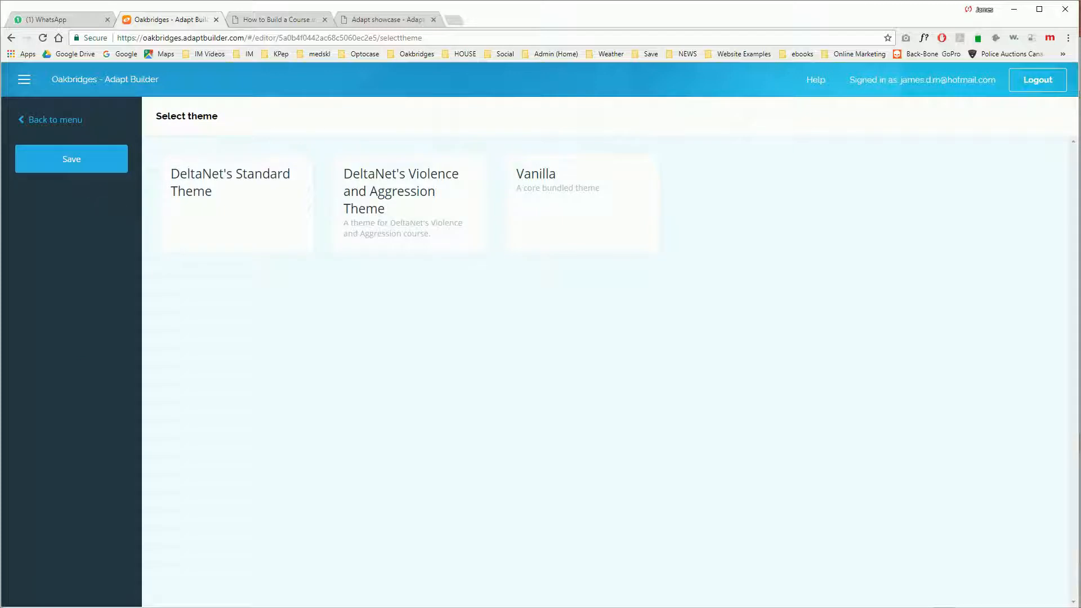
click(590, 203)
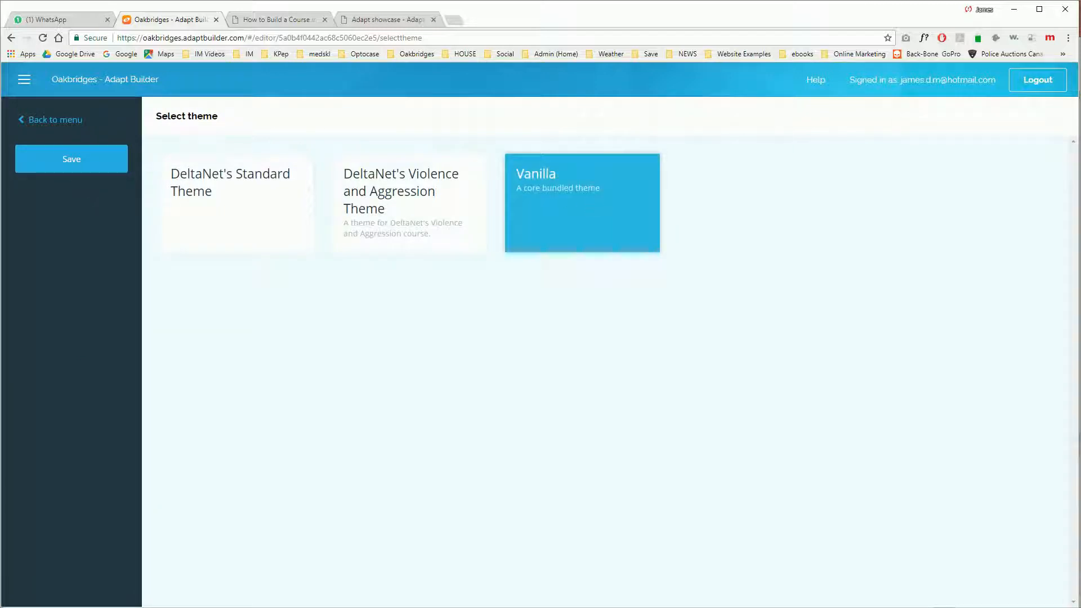
click(63, 162)
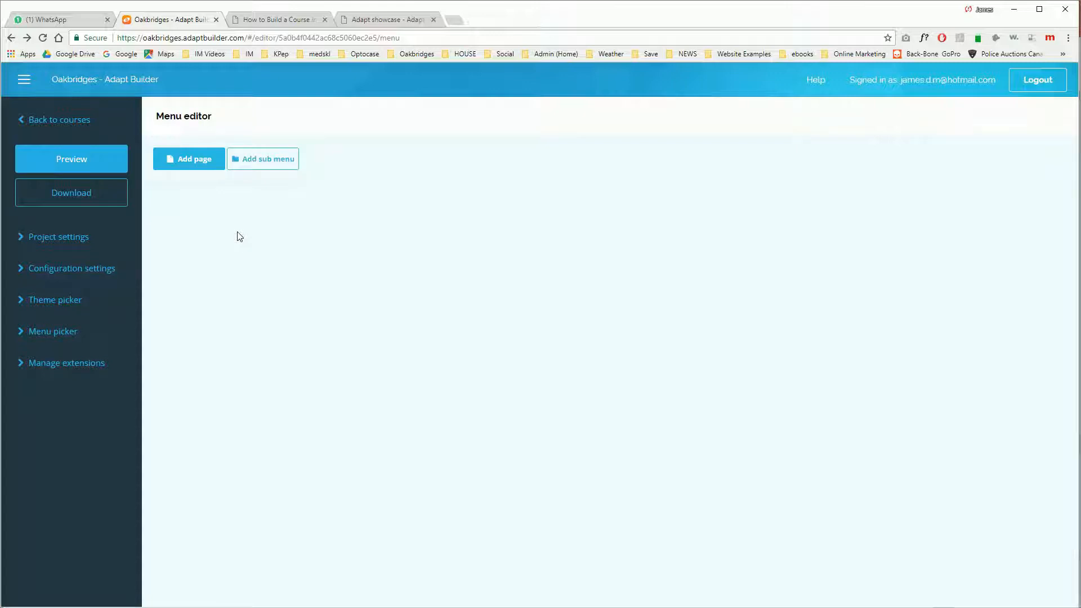
Step: Add a new page to the course menu and open its settings for editing
click(206, 165)
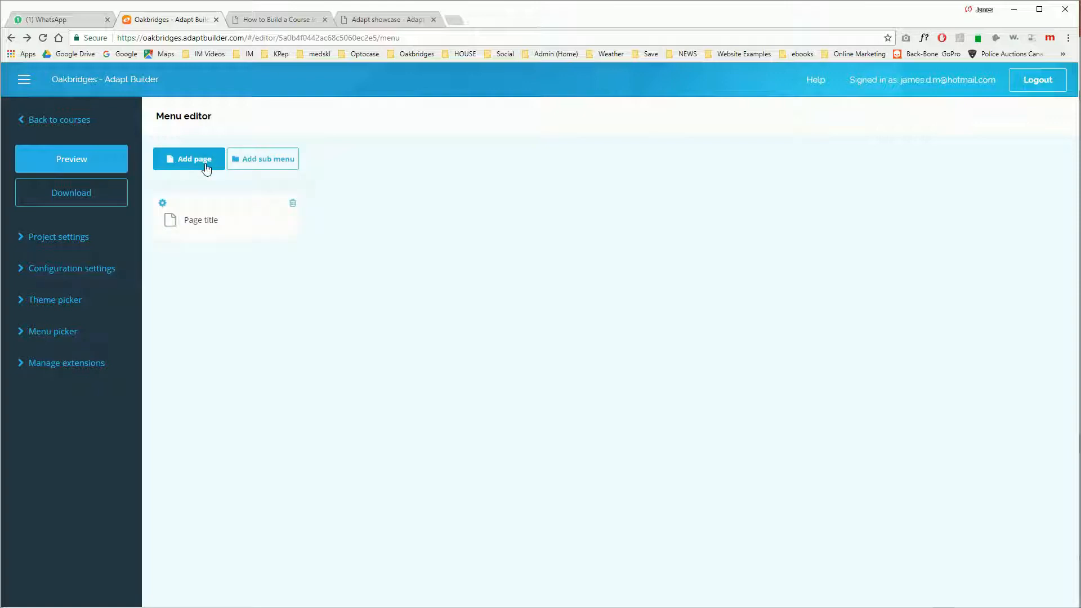
click(165, 205)
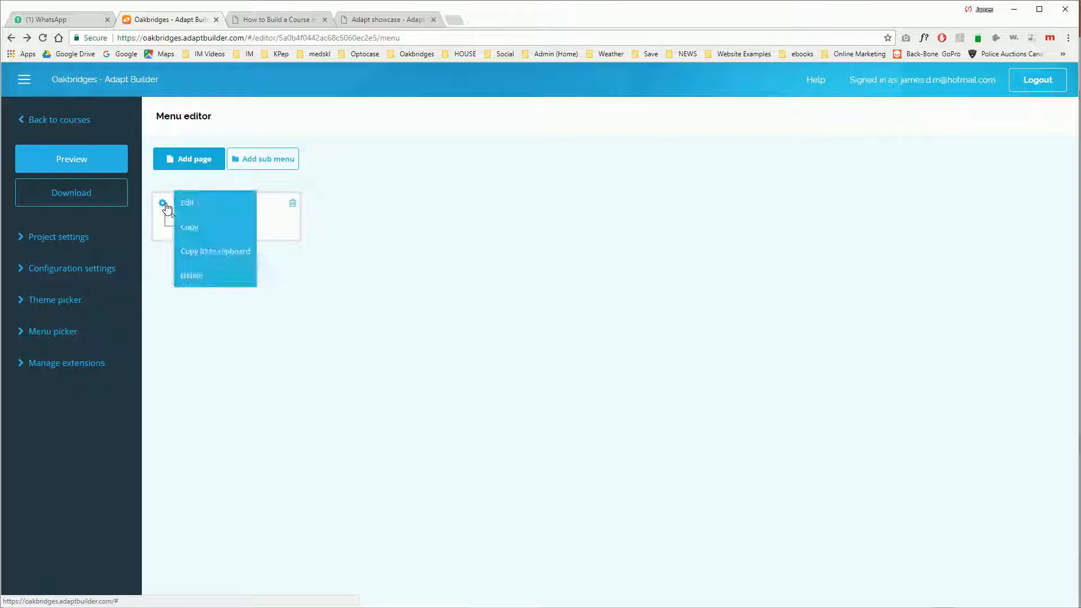
click(195, 208)
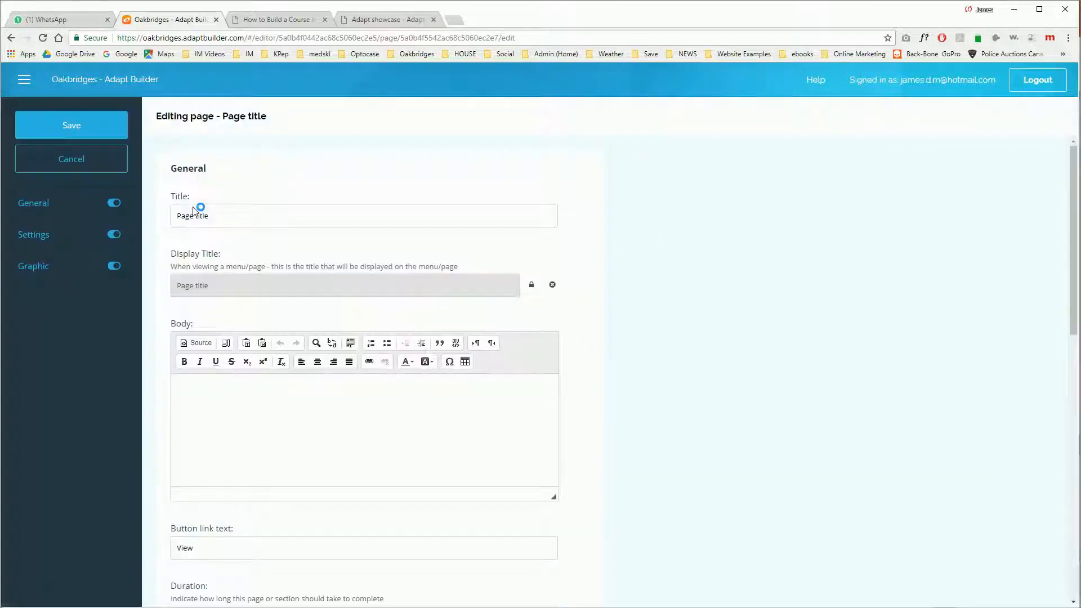
Step: Copy the first page title "Introduction to Building a course in Adapt Builder 2.0" from the Word document into the page's title
mouse_move(262, 607)
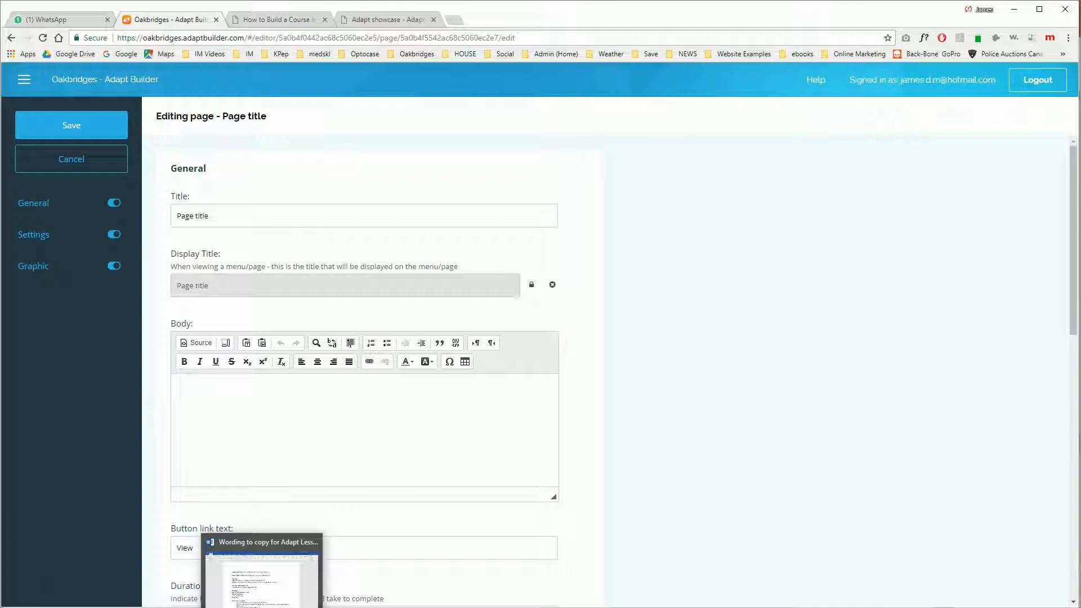
click(262, 571)
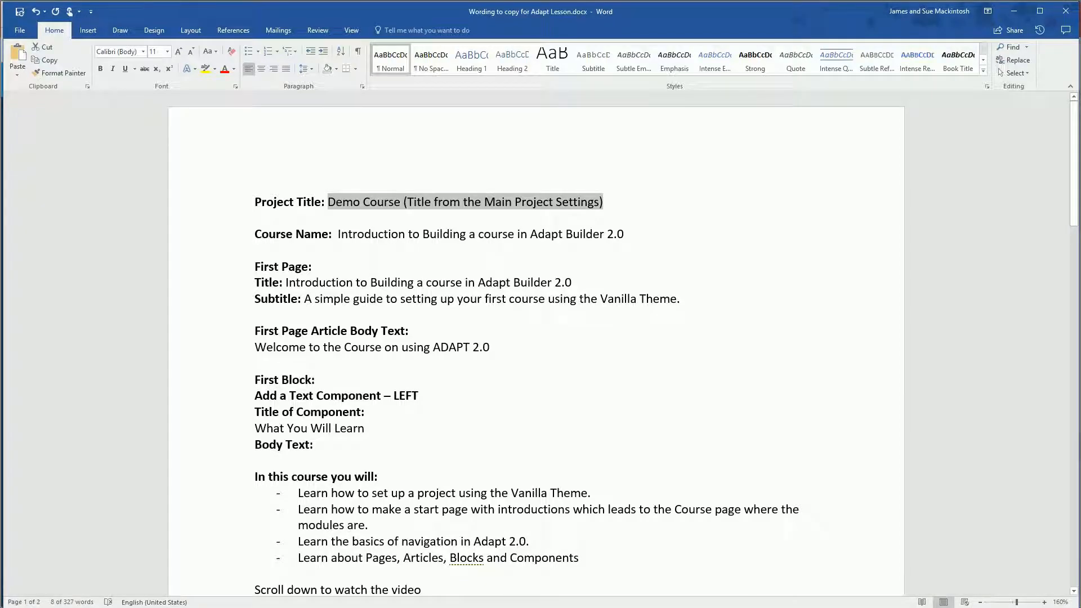
drag(572, 283, 285, 282)
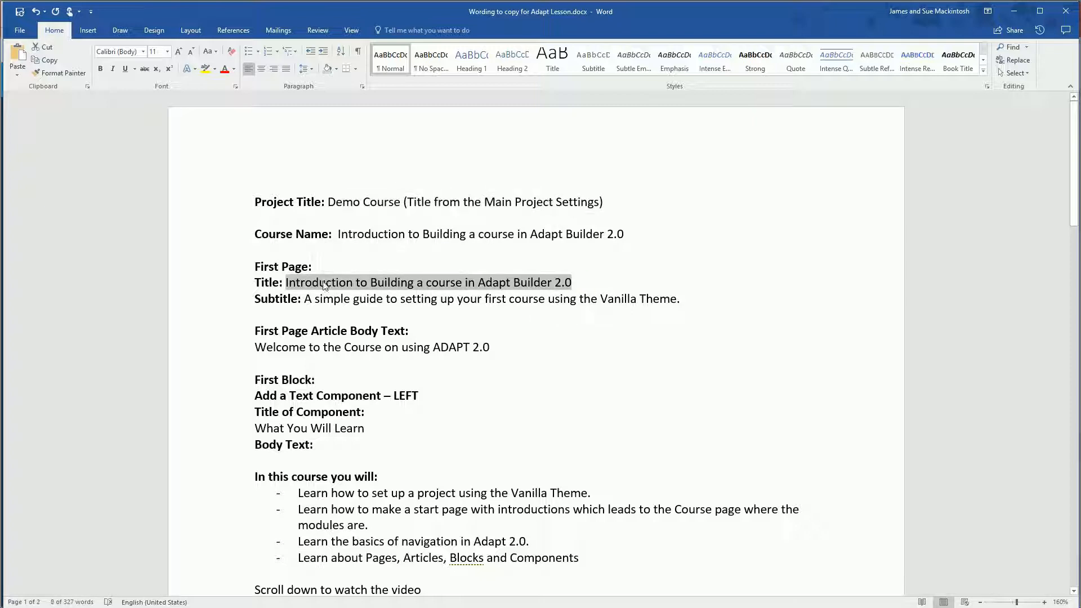
key(ctrl+c)
key(alt+Tab)
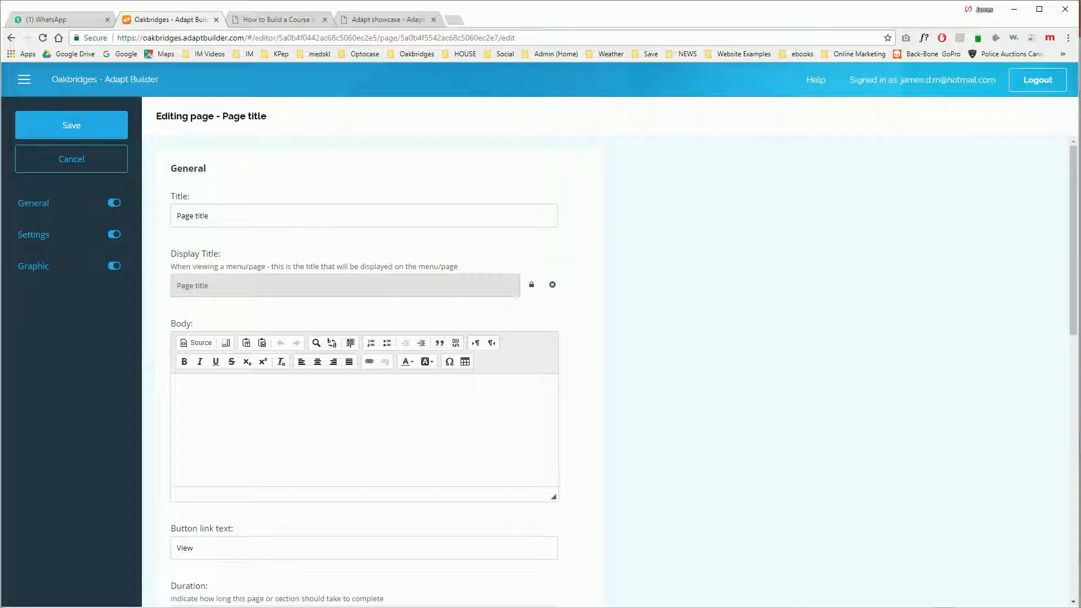
drag(211, 216, 169, 222)
key(ctrl+v)
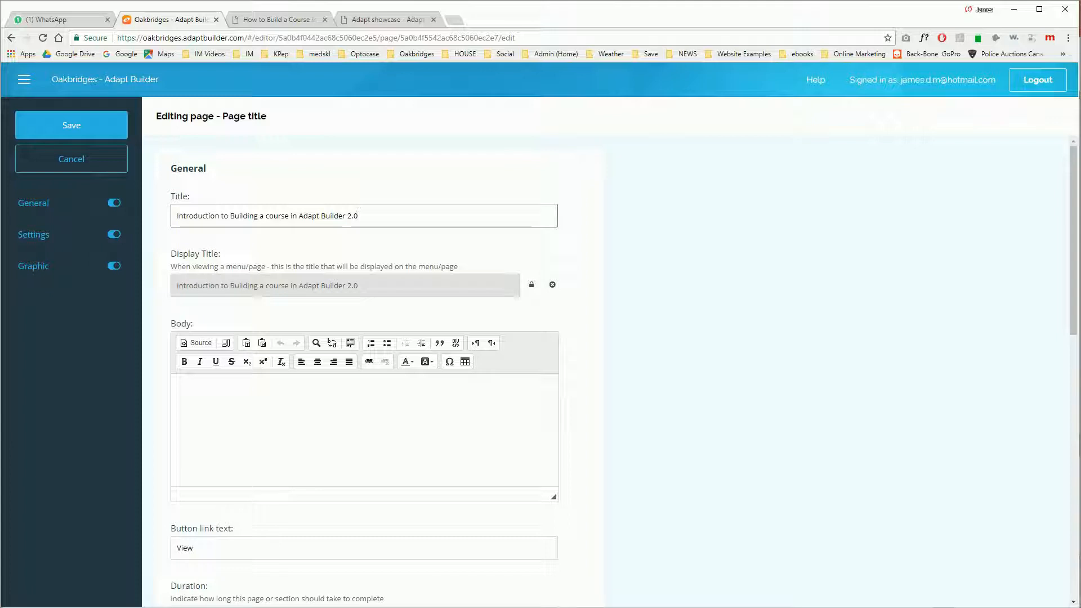
Step: Switch to PowerPoint to examine slide 20 with the finished first page, and return to the page settings in Chrome
click(250, 450)
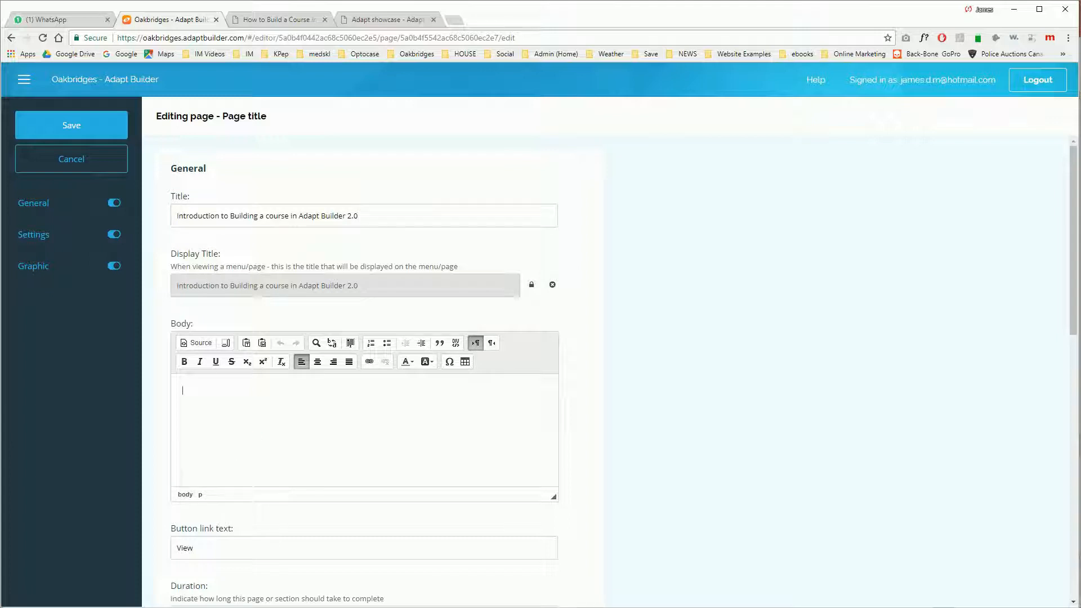
click(217, 607)
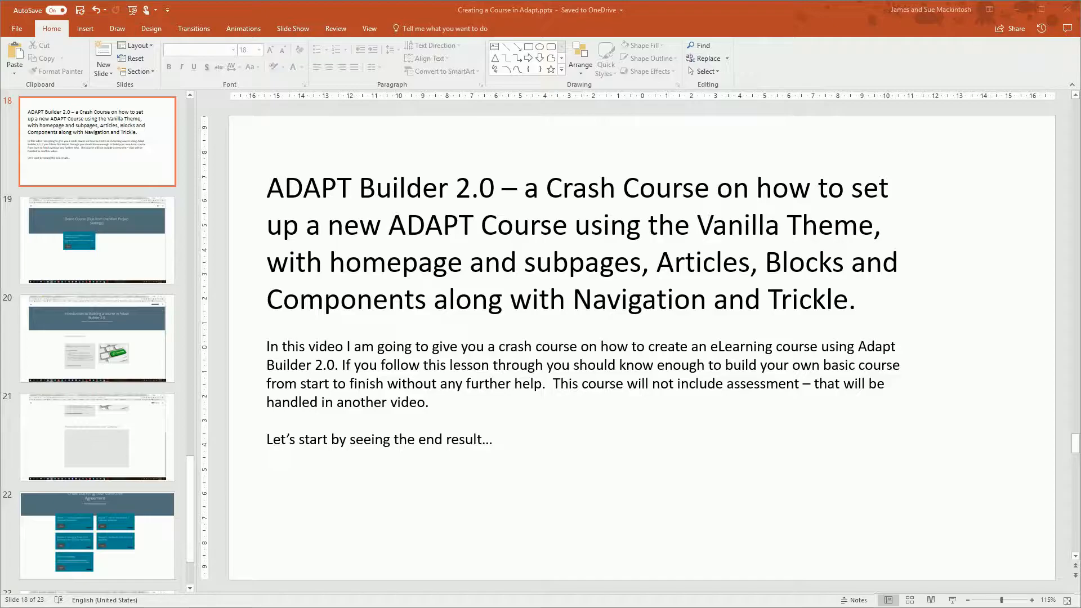
click(119, 343)
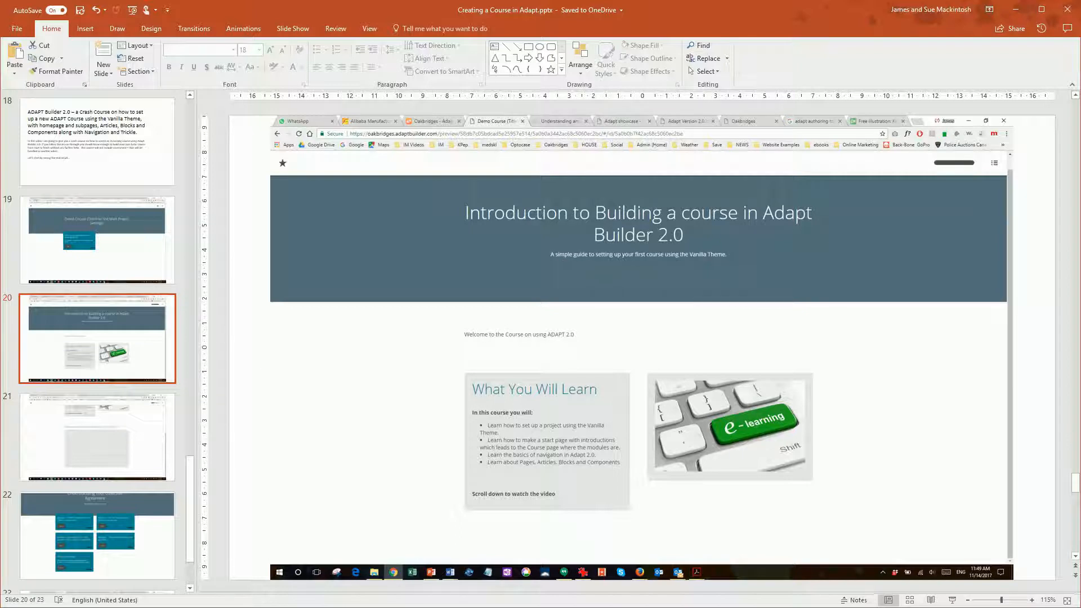
click(180, 607)
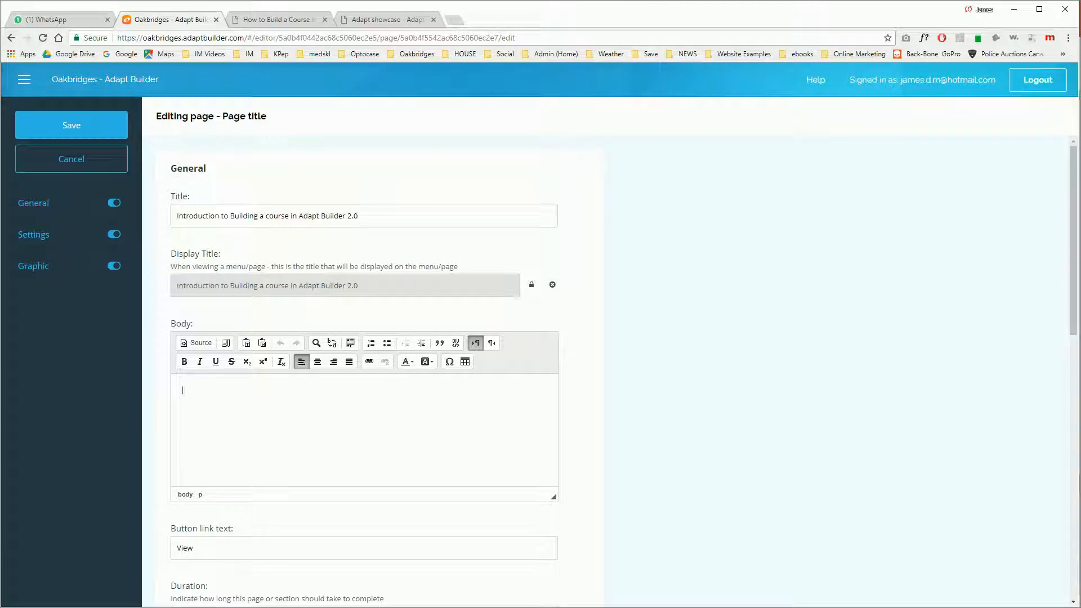
Step: Copy the subtitle "A simple guide to setting up your first course using the Vanilla Theme." from Word into the page body, save, and open the page
key(alt+Tab)
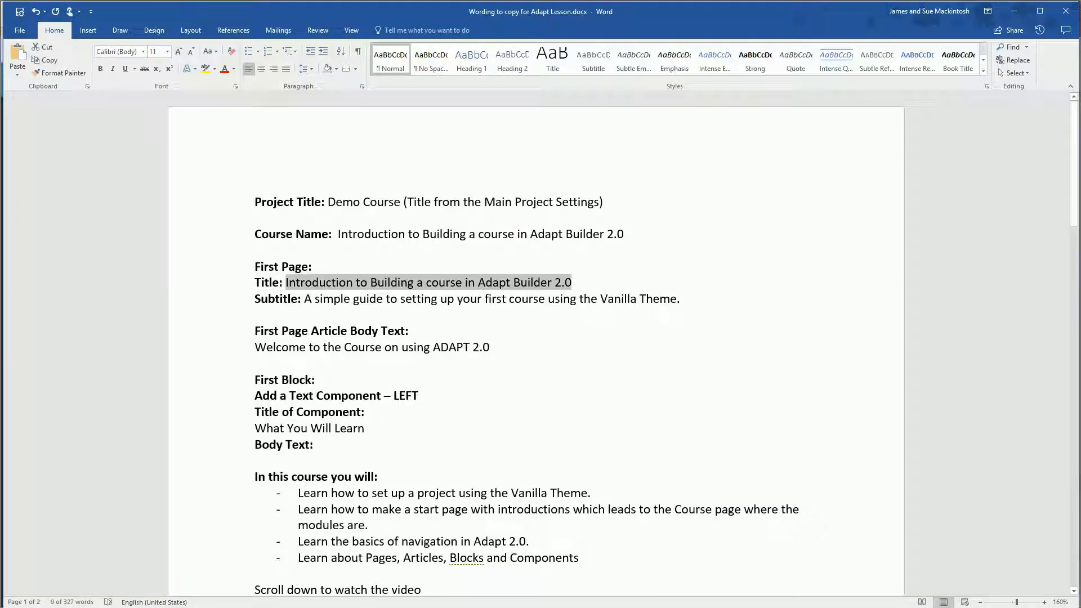
drag(680, 298, 305, 300)
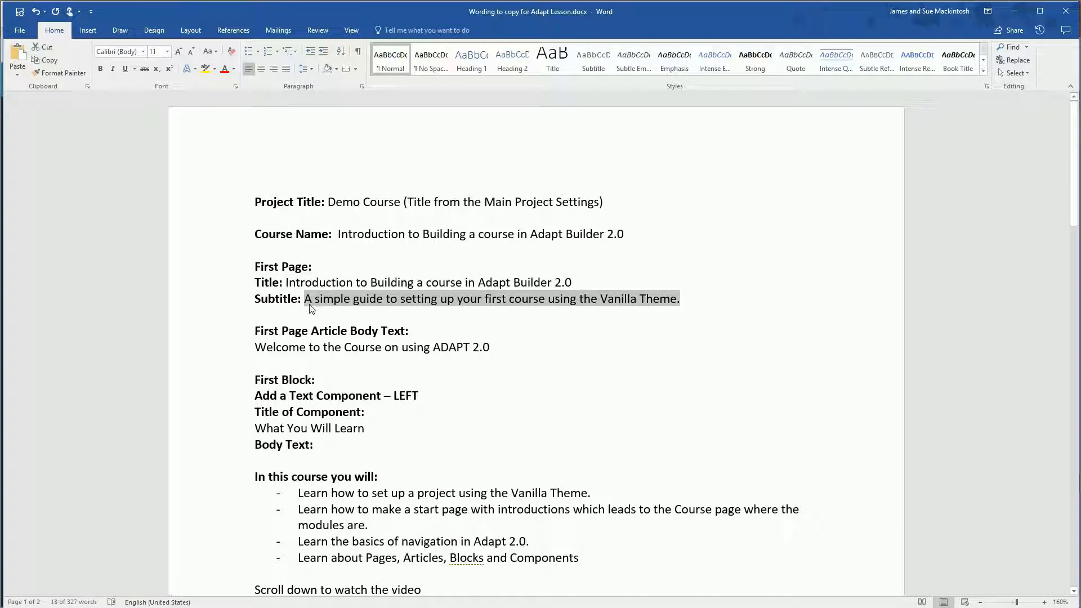
key(ctrl+c)
key(alt+Tab)
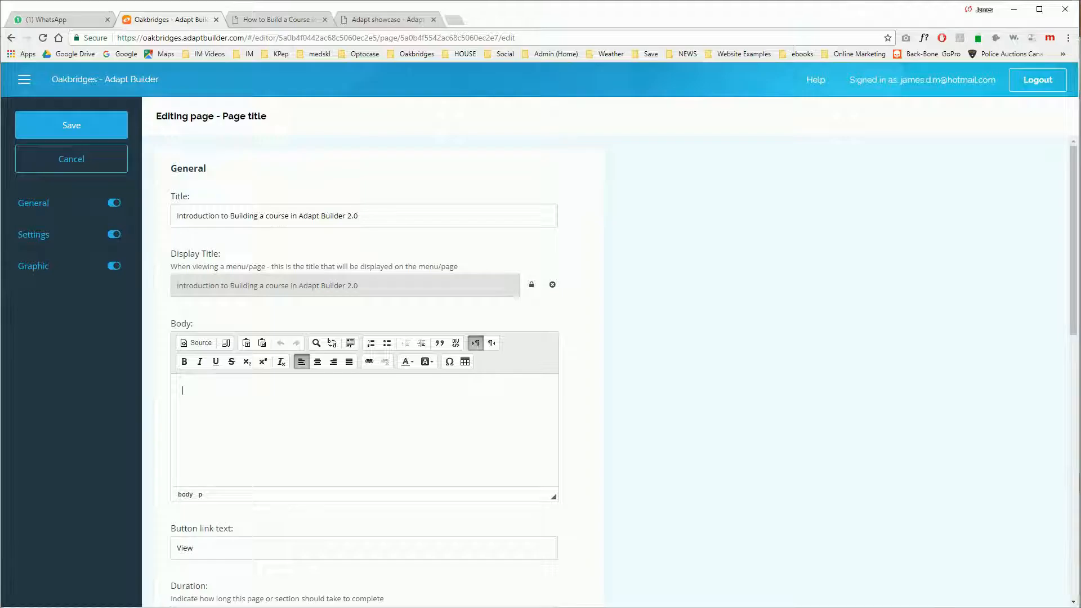
key(ctrl+v)
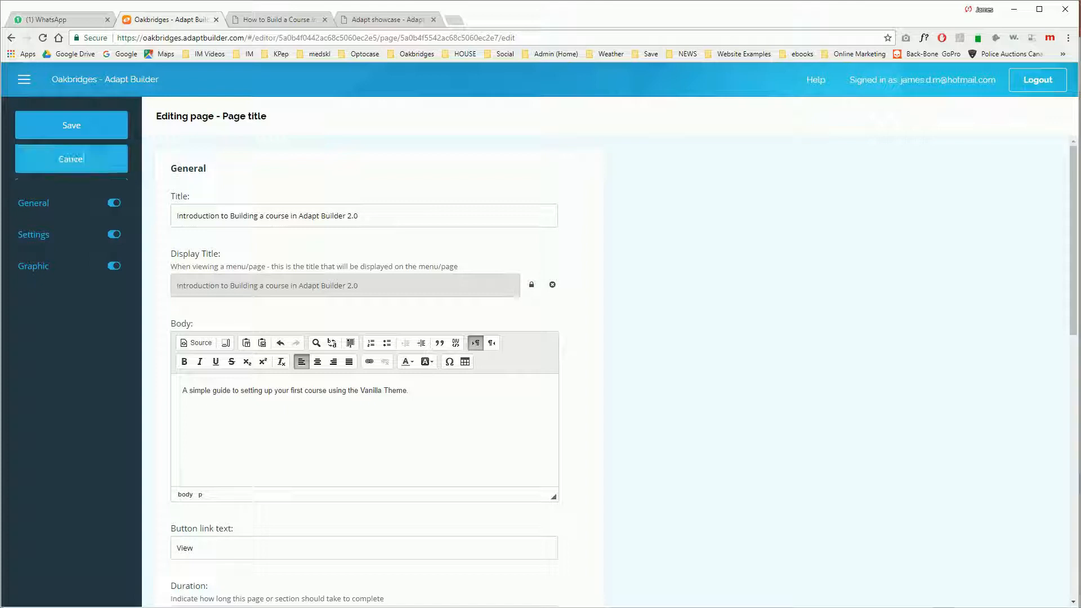
click(72, 125)
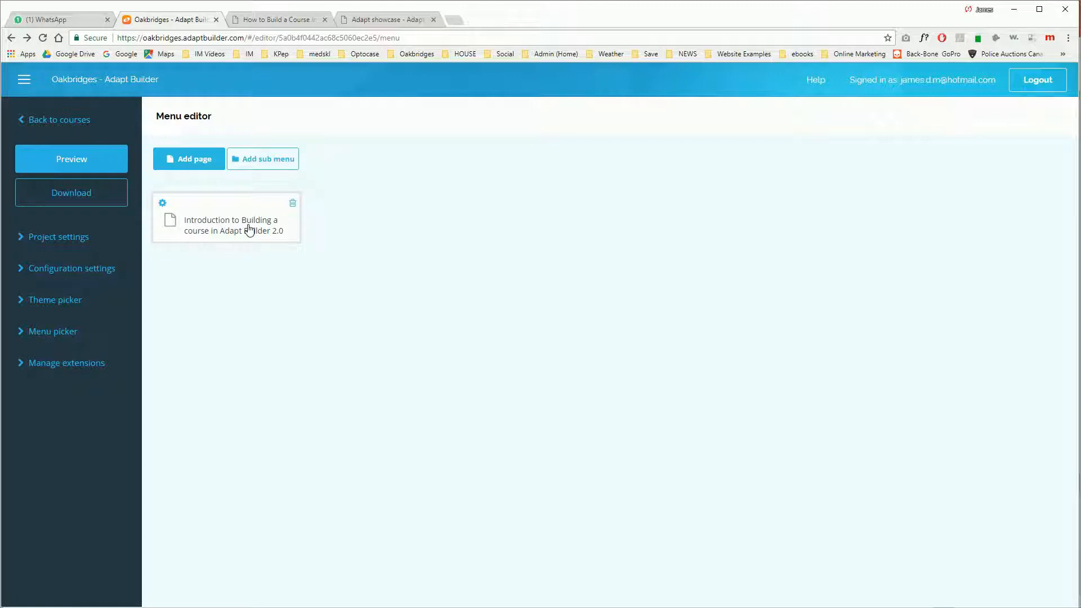
double_click(249, 228)
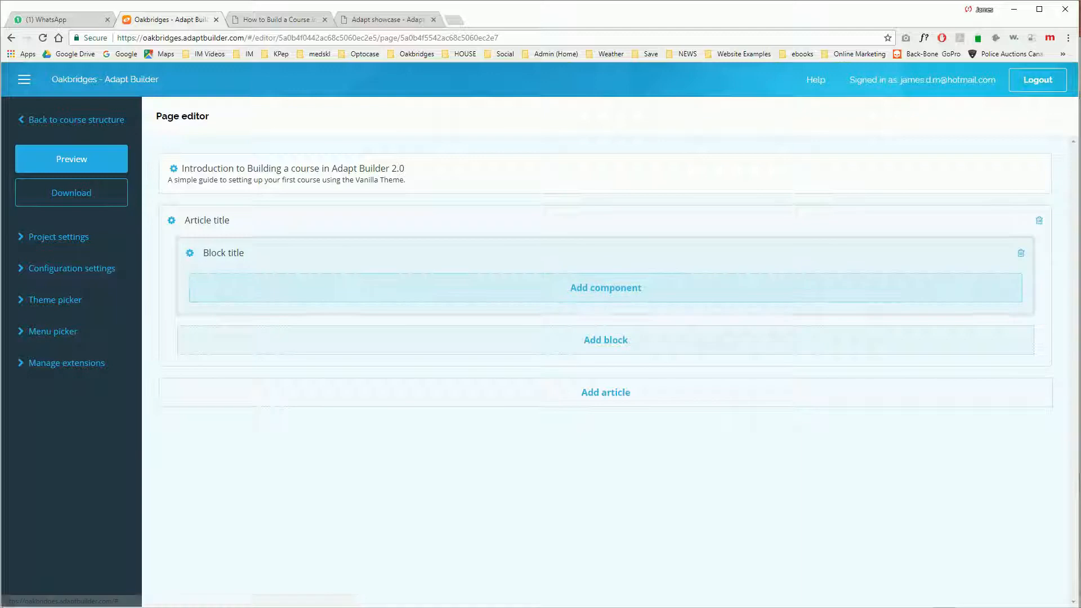
Step: Clear the display title in the article's settings and save the article
click(174, 221)
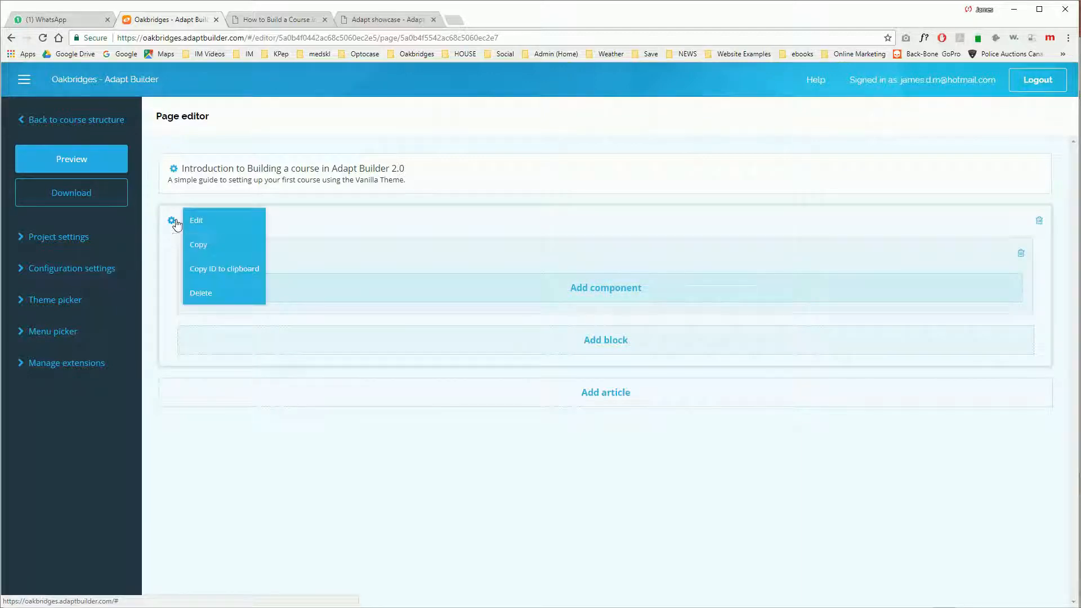
click(202, 228)
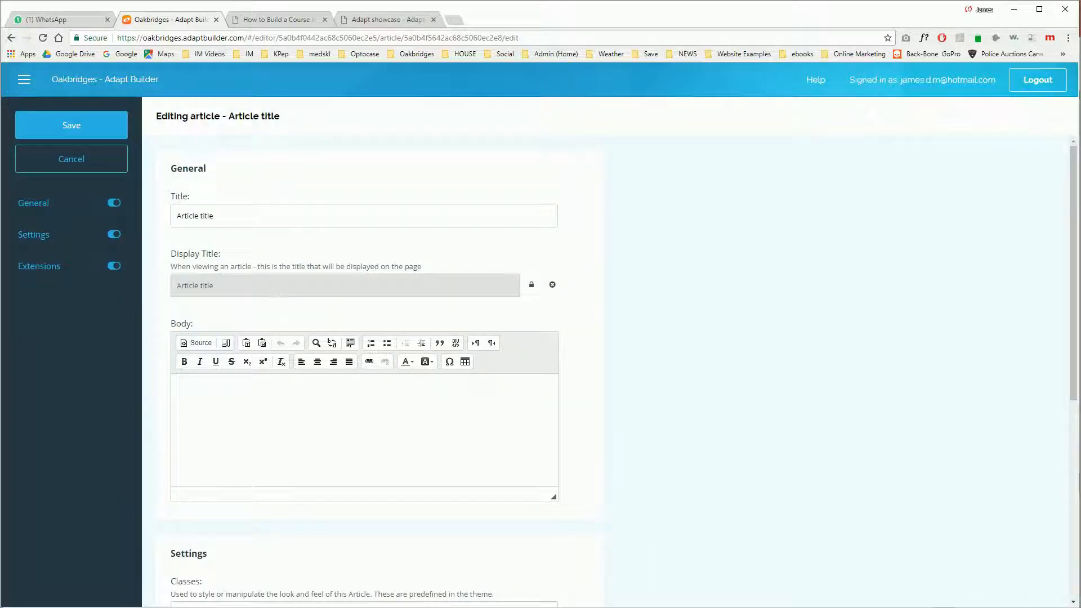
click(554, 286)
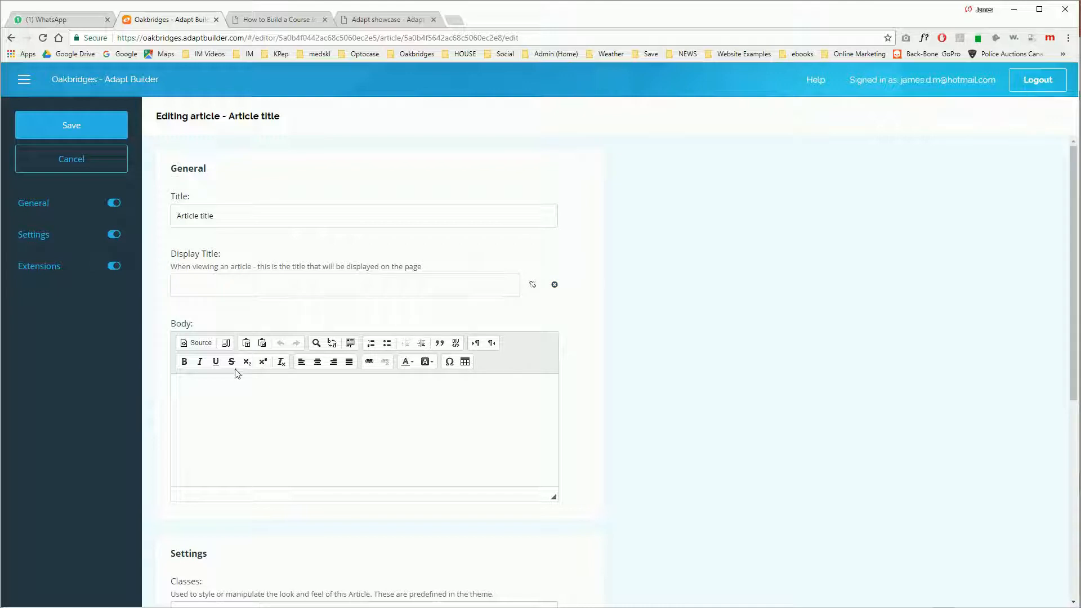
click(67, 125)
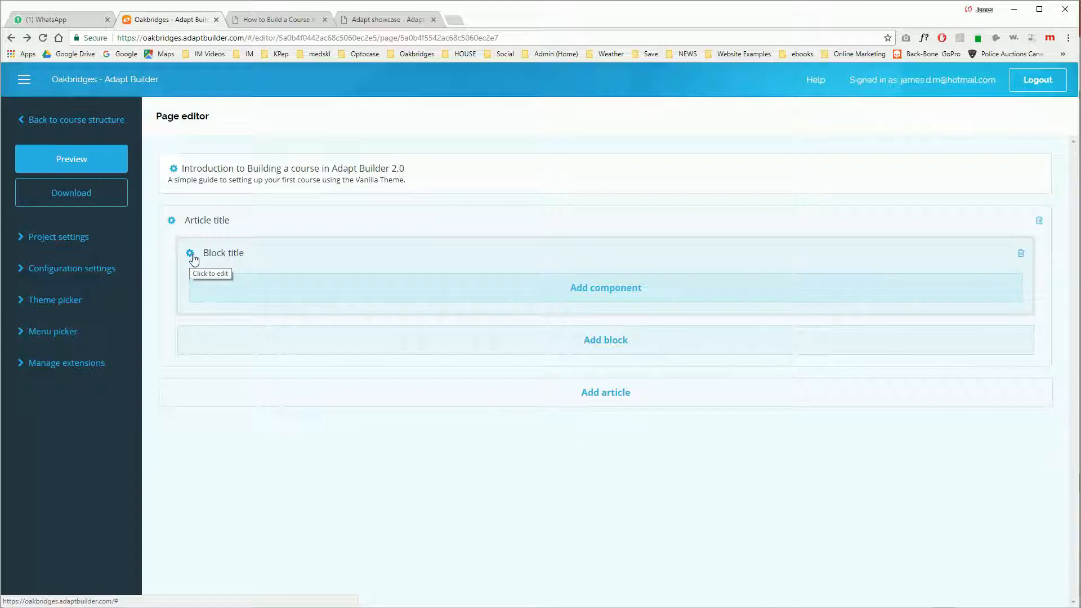
Step: Enter "Welcome to our course on ADAPT" as the article's body text and save the article
click(174, 222)
click(197, 221)
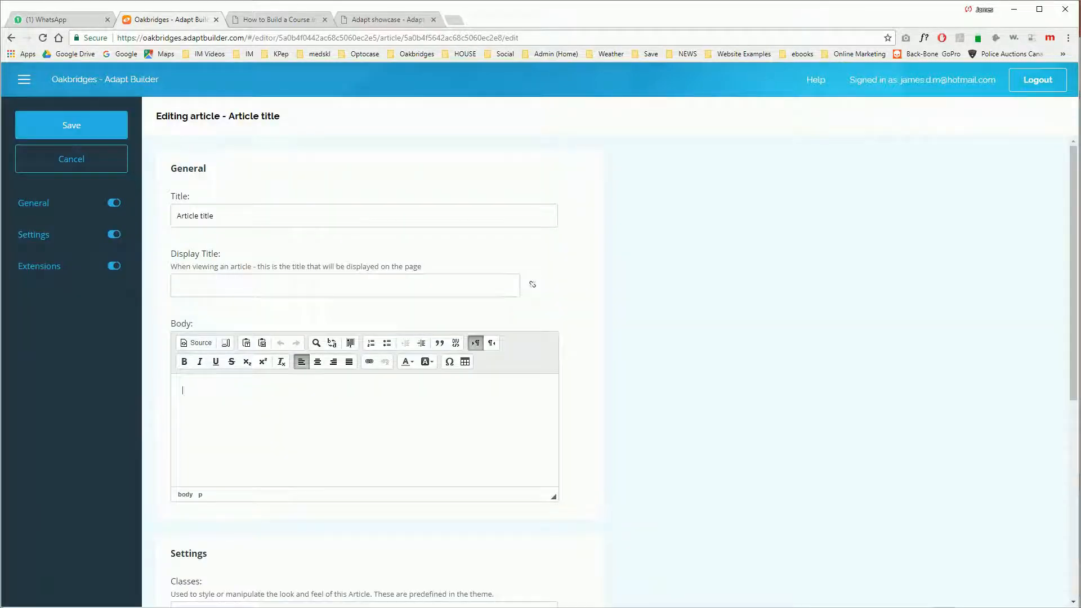
text(Welcome to our course on ADAPT)
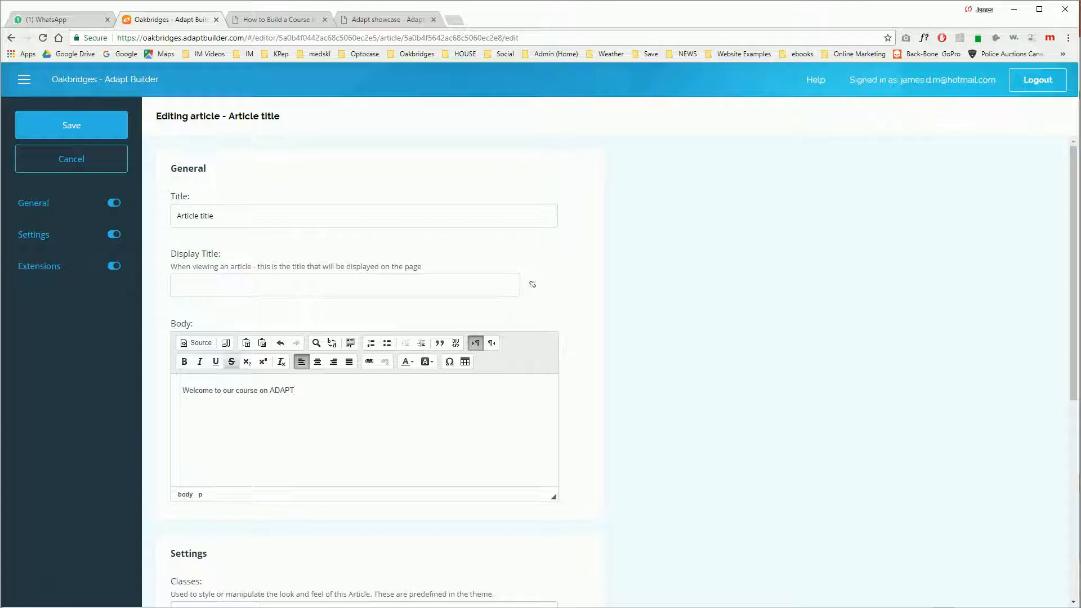
click(66, 127)
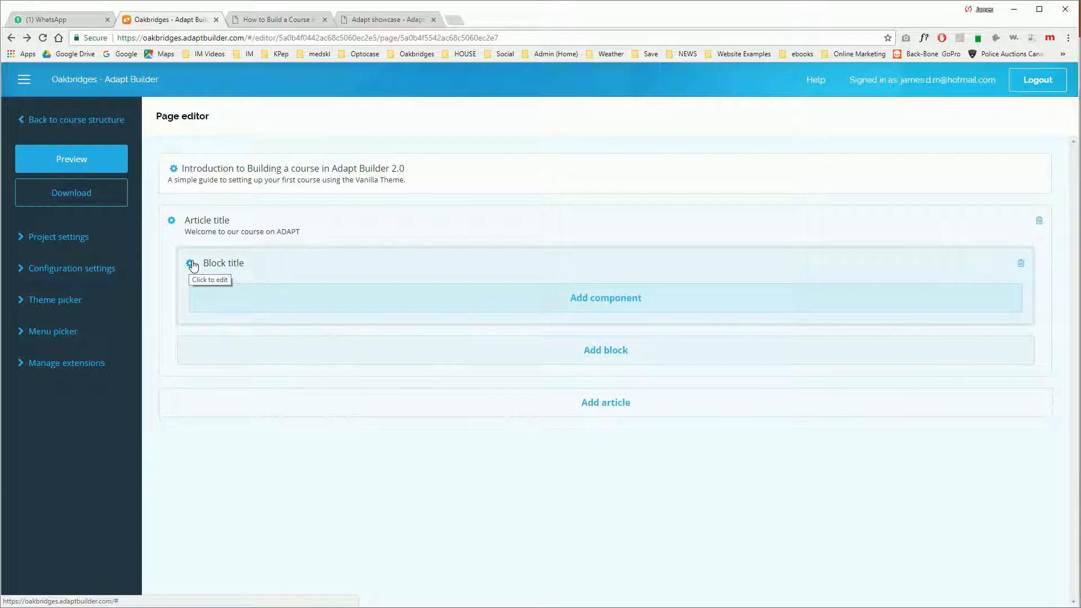
Step: Open the block's component list and examine the available component types, such as Flipcard - audio, Graphic, Matching Question, Media and Narrative
click(602, 304)
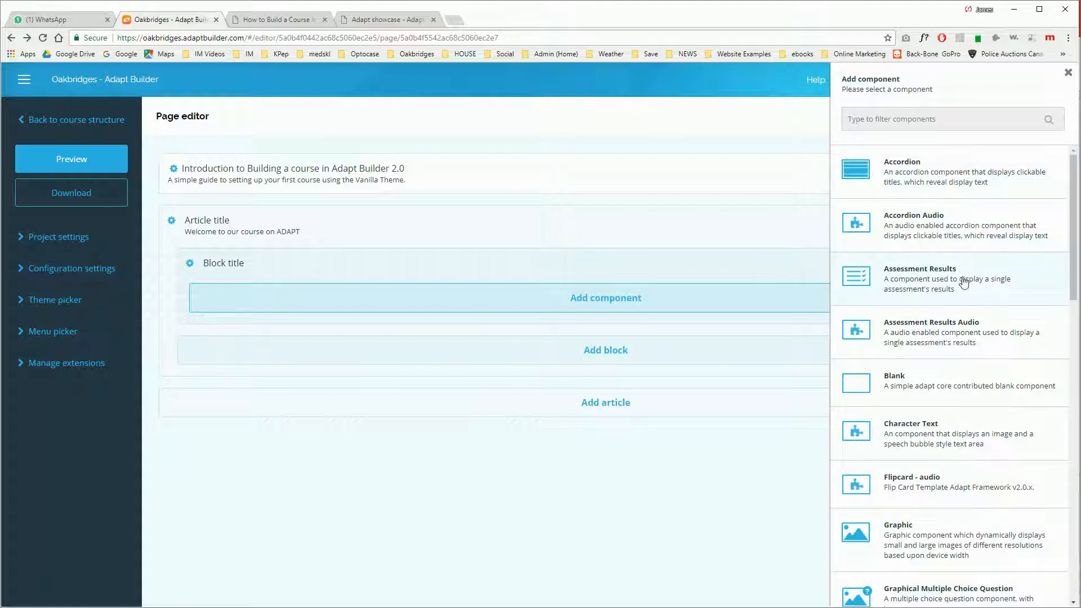
scroll(957, 448, down, 2)
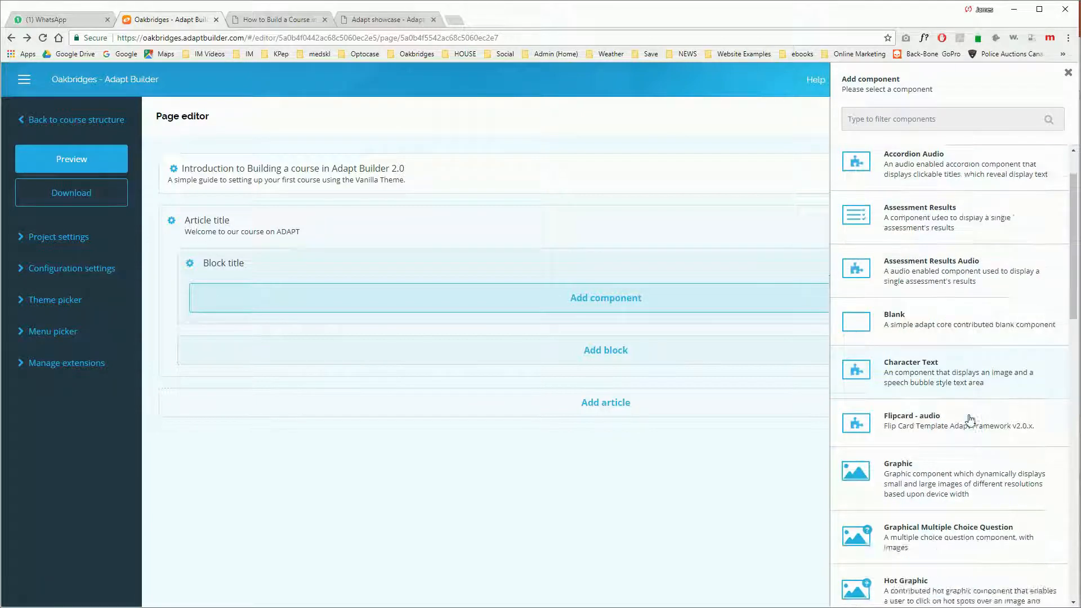
click(940, 386)
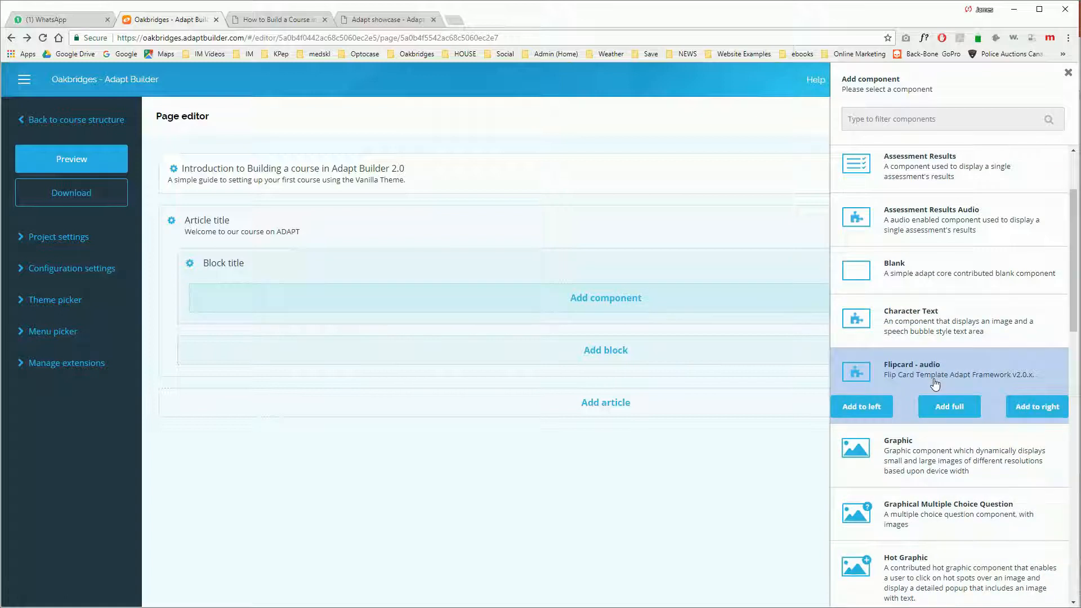
scroll(1000, 482, down, 2)
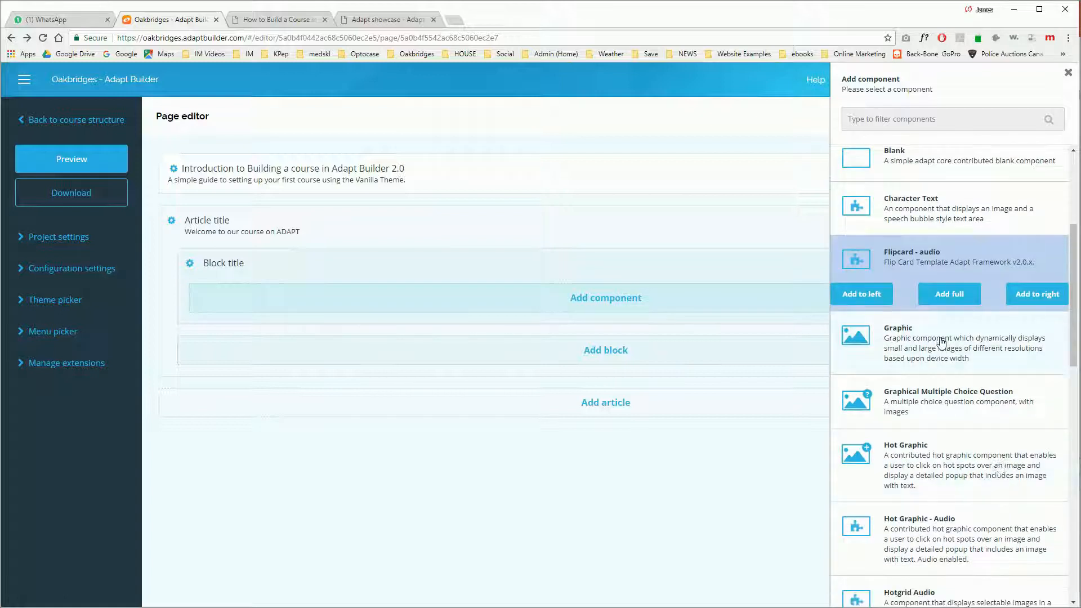
click(941, 339)
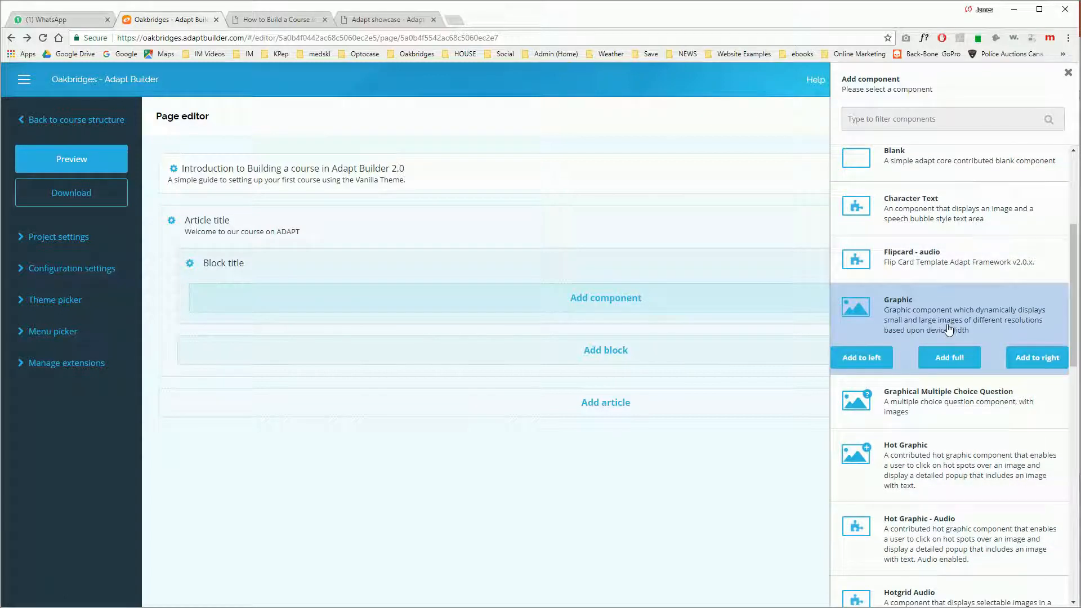
click(949, 402)
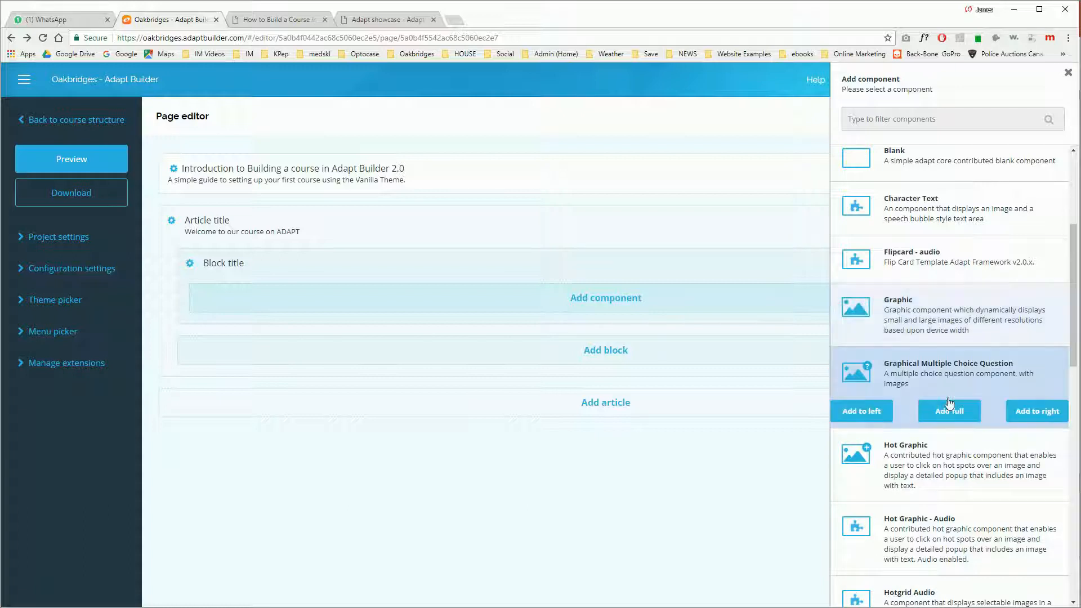
scroll(950, 403, down, 2)
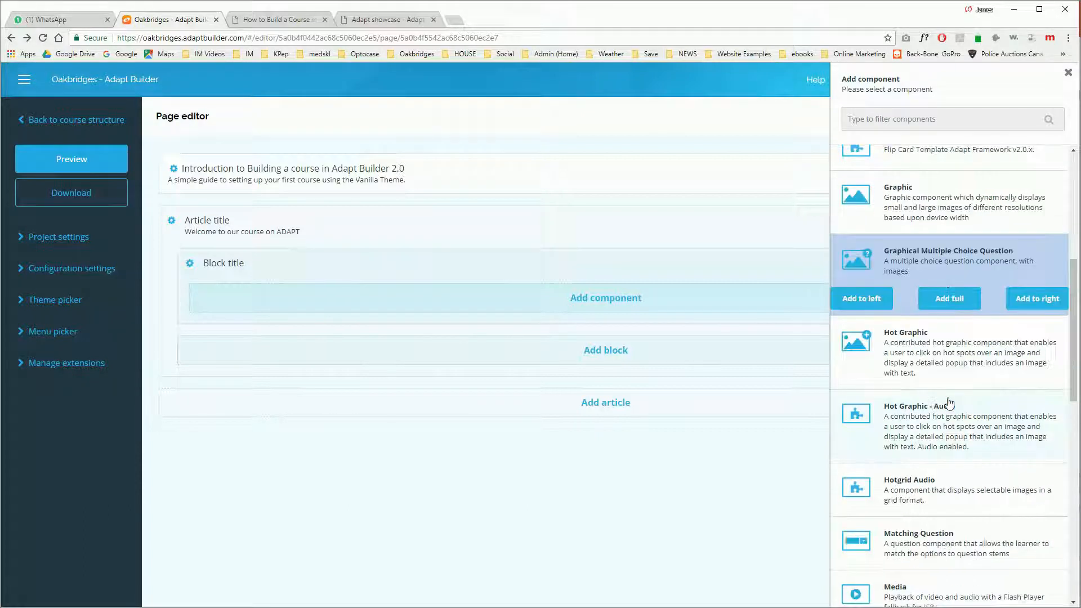
scroll(950, 403, down, 2)
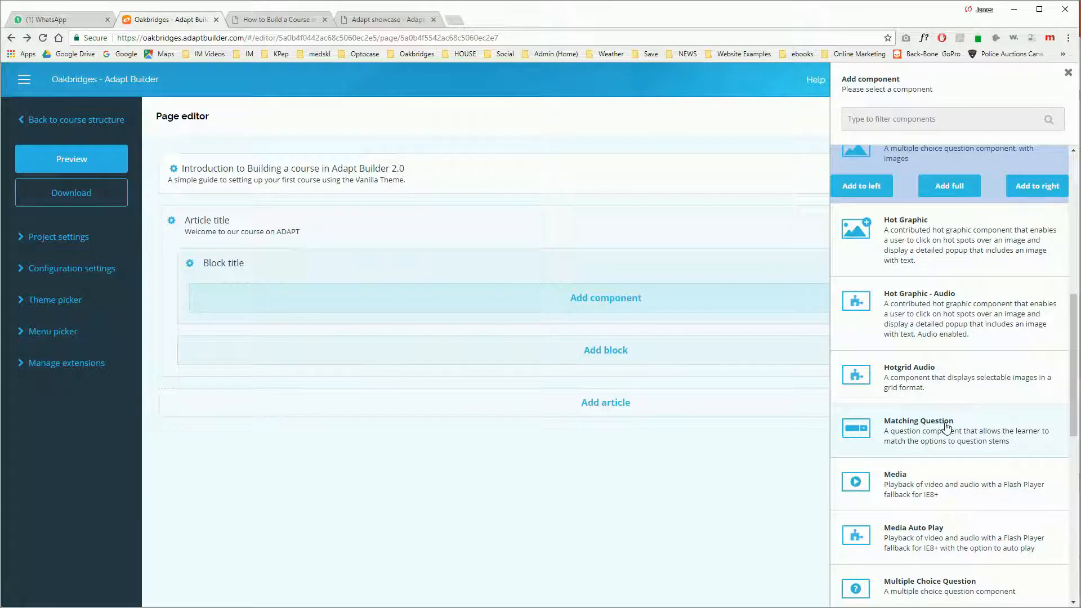
click(924, 433)
click(932, 490)
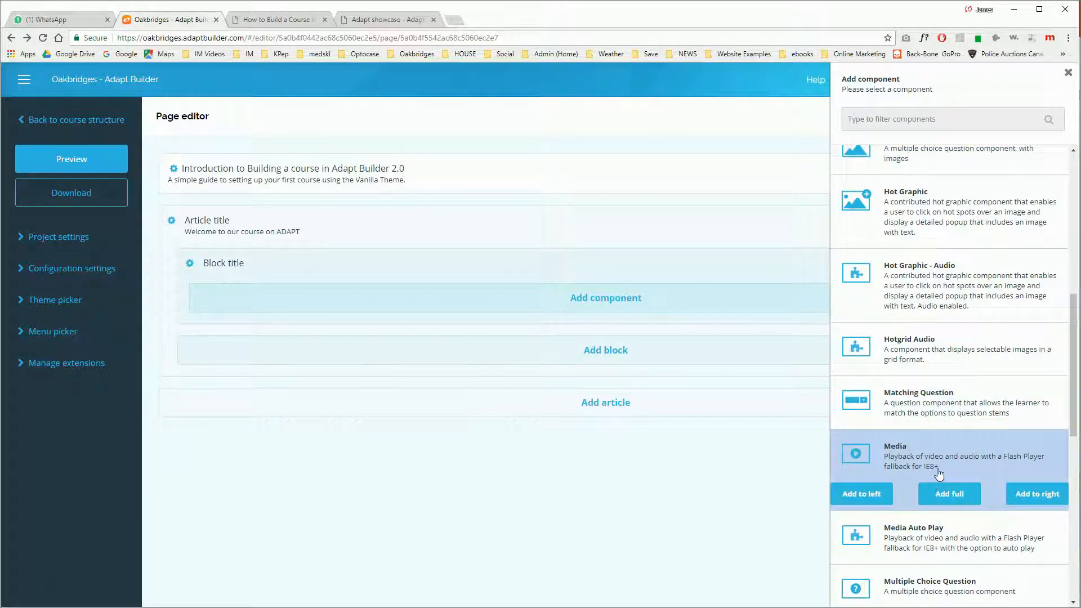
scroll(939, 475, down, 4)
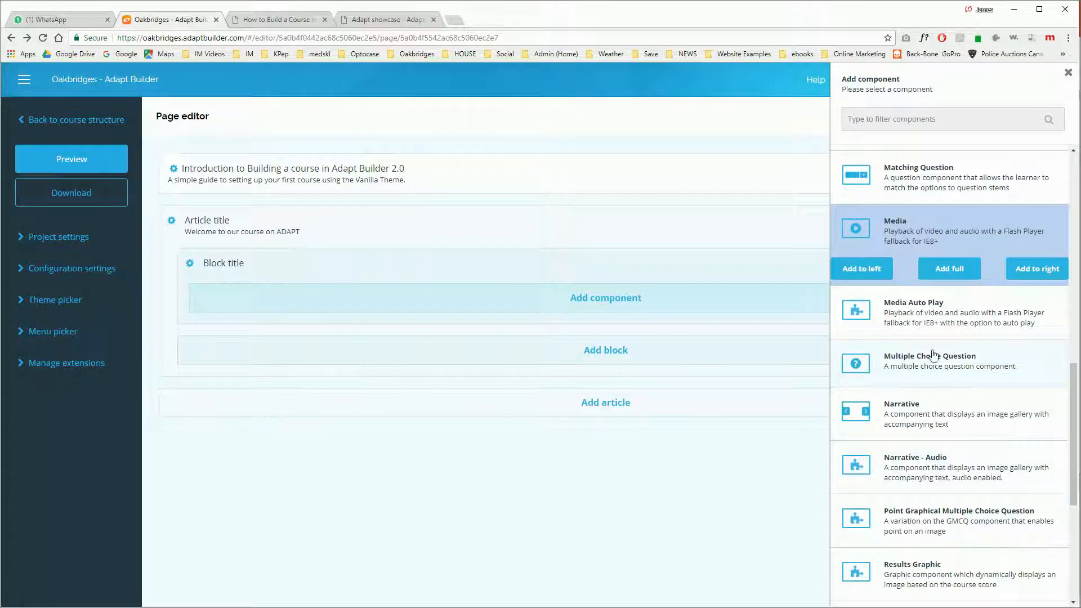
click(933, 420)
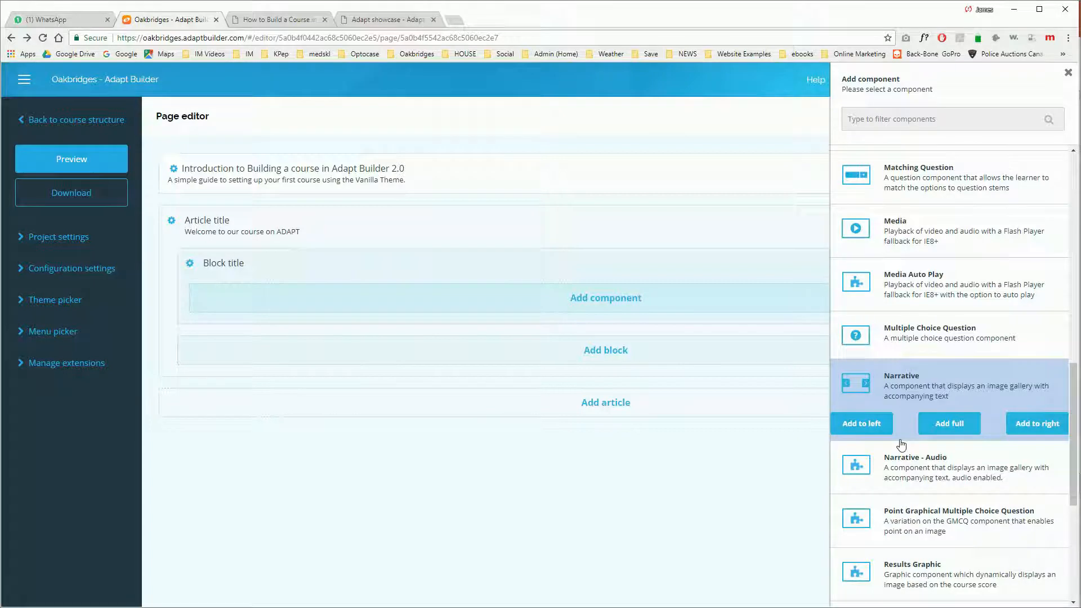
Step: Add a Text component to the left half of the block
scroll(903, 446, down, 4)
scroll(905, 447, down, 1)
click(917, 493)
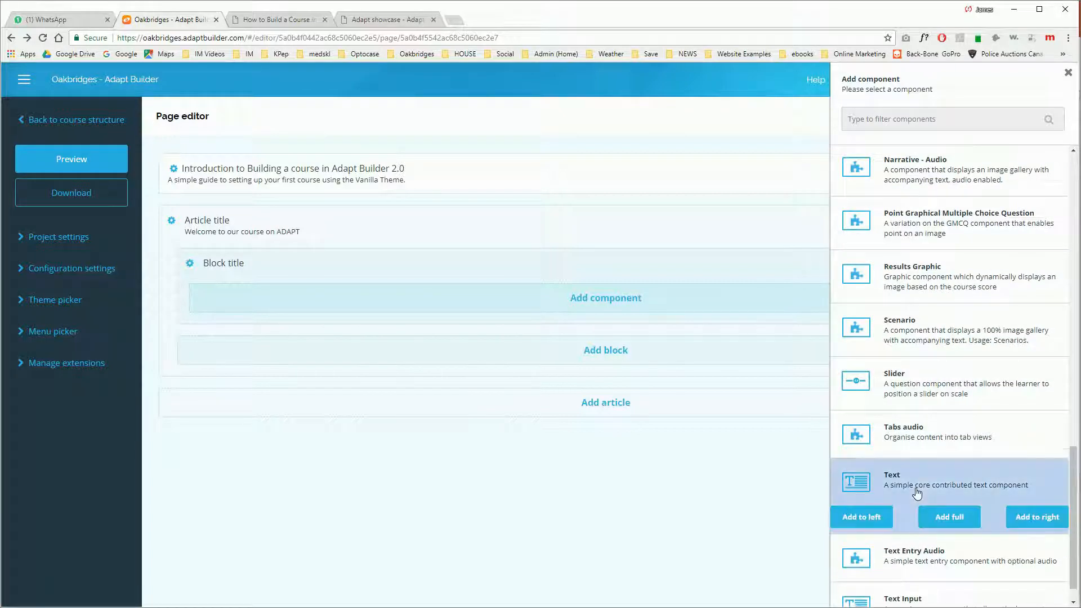
click(862, 517)
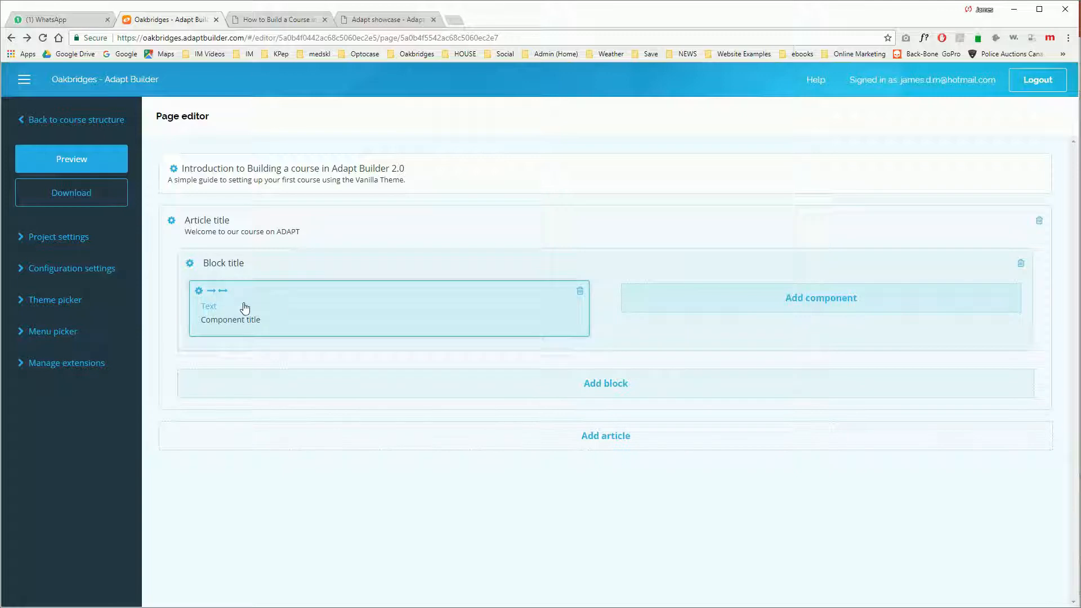
Step: Open the new text component for editing and set its title to "What You Will Learn"
double_click(289, 310)
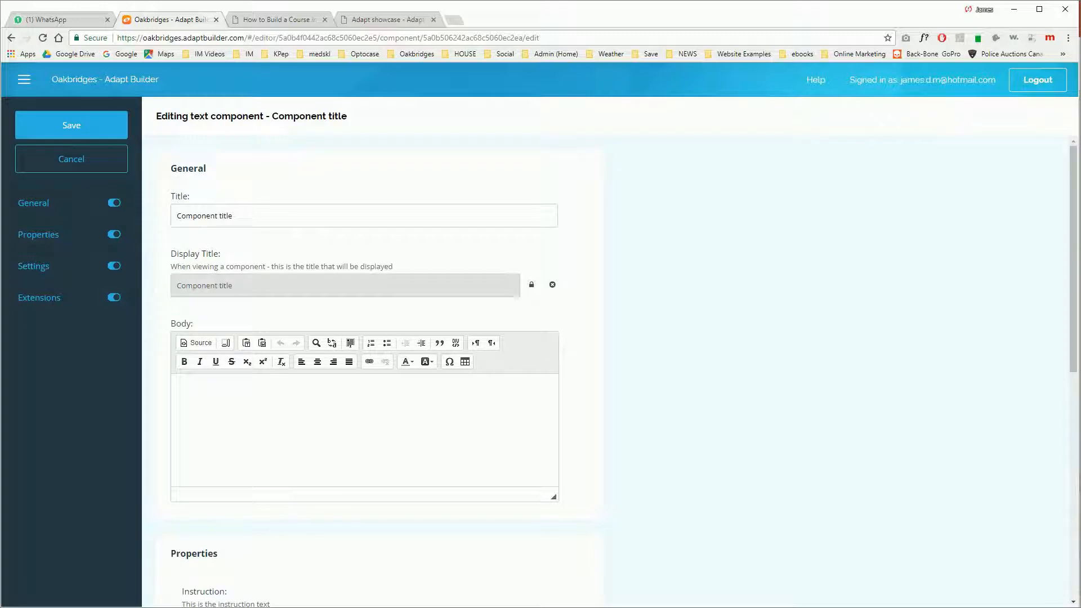
mouse_move(261, 607)
triple_click(223, 216)
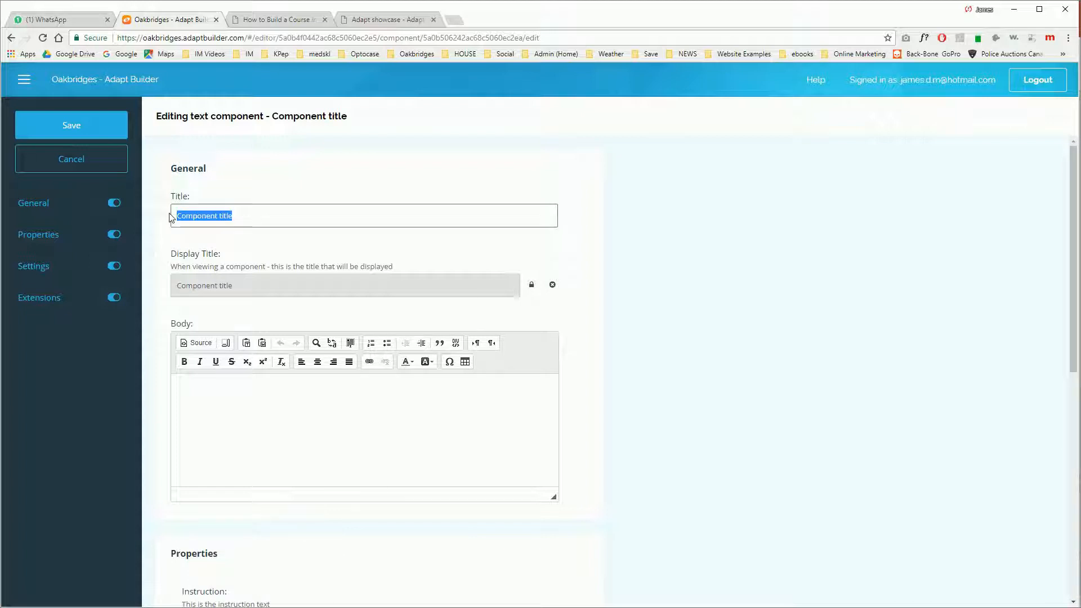
text(What You Will Learn)
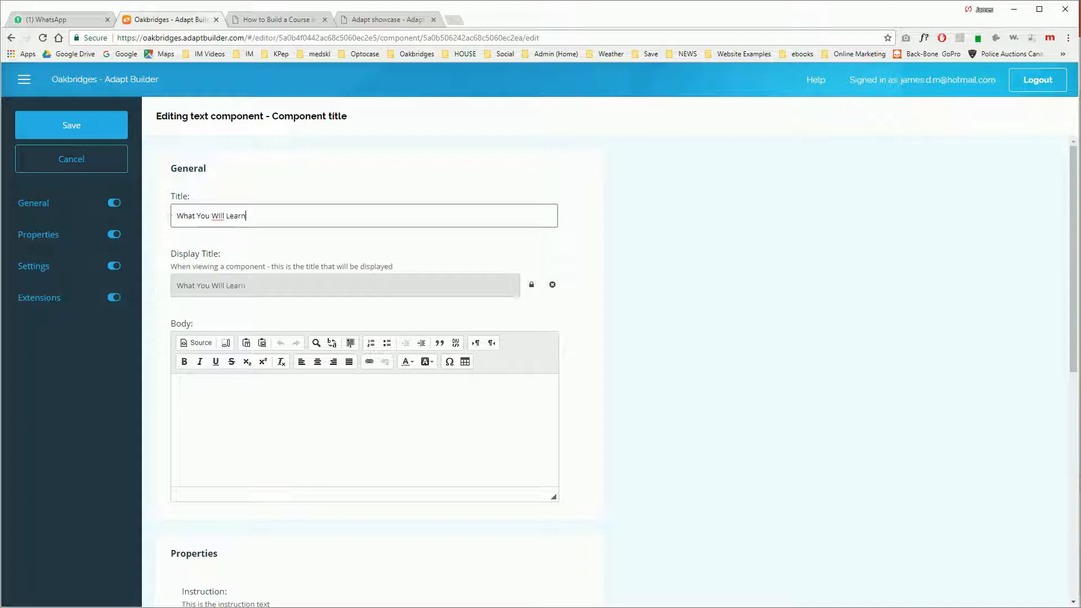
Step: Copy the text from "In this course you will:" through "Scroll down to watch the video" from the Word document into the component's body
click(216, 427)
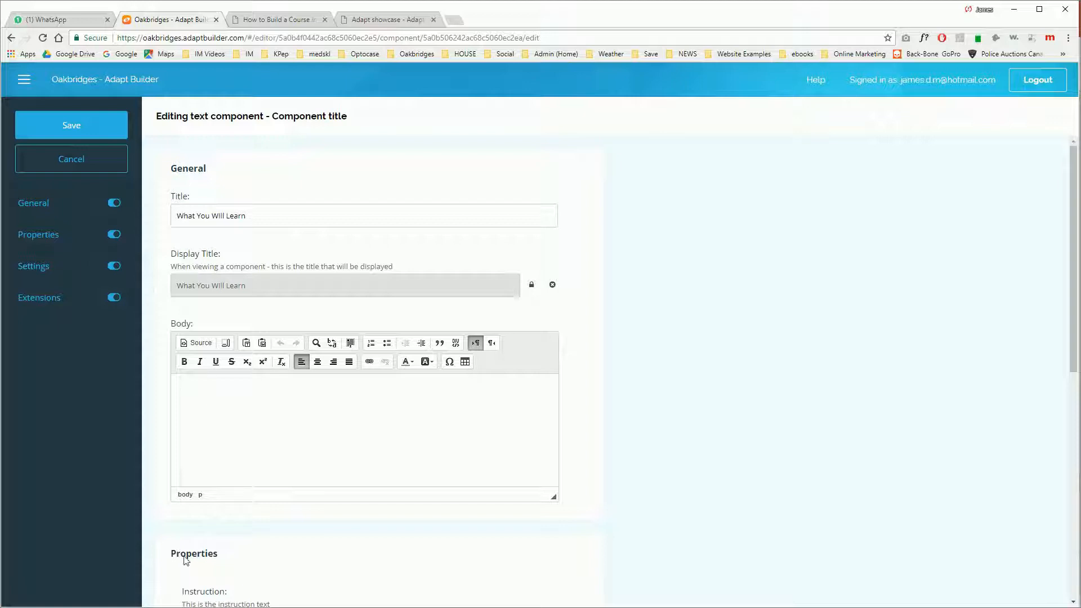
key(alt+Tab)
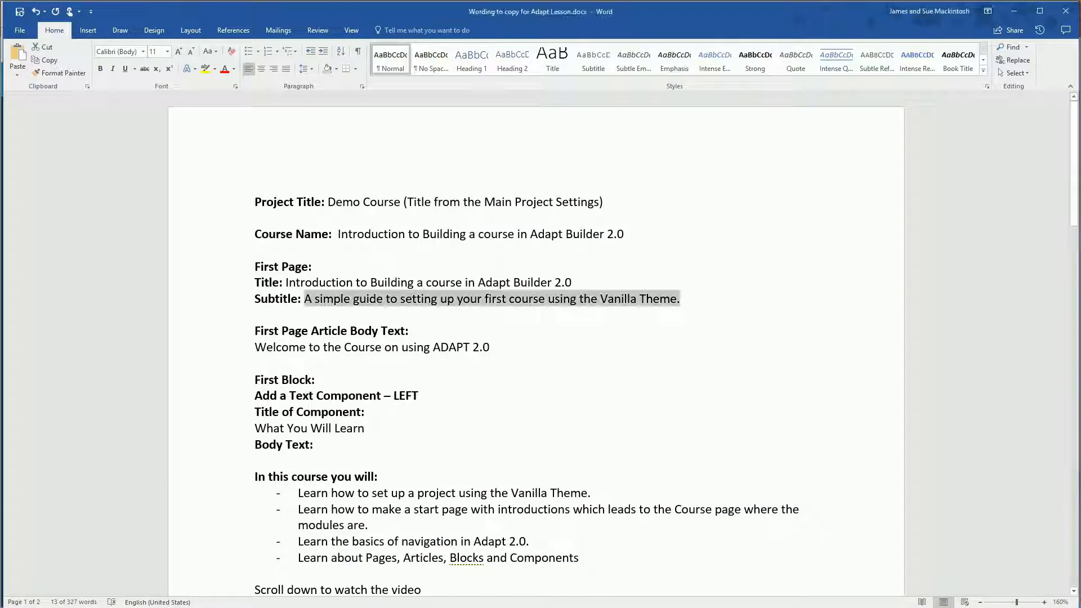
click(306, 365)
scroll(328, 221, down, 2)
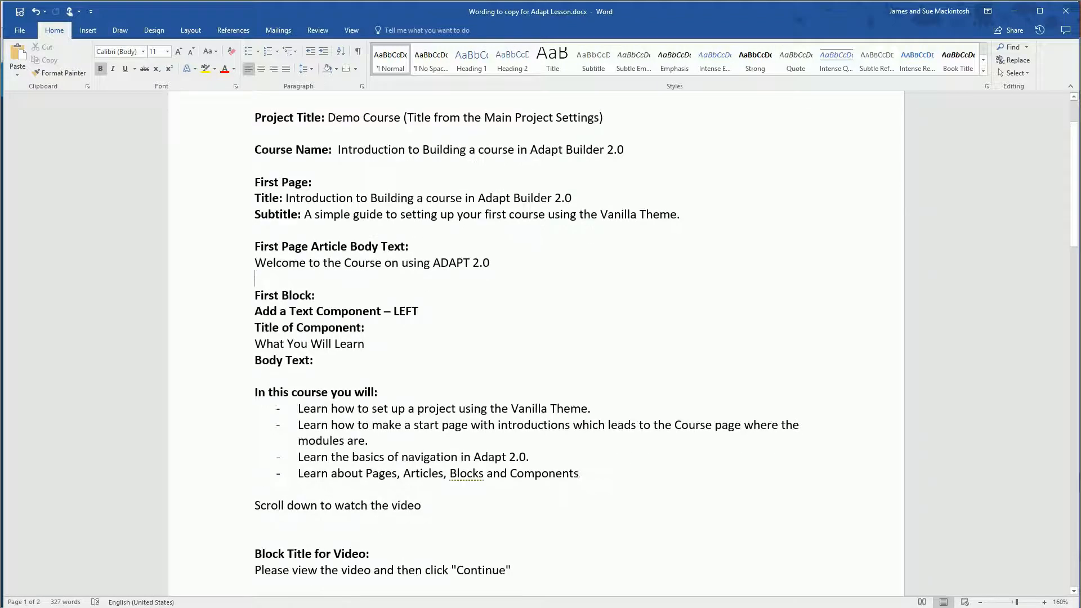
drag(255, 392, 552, 507)
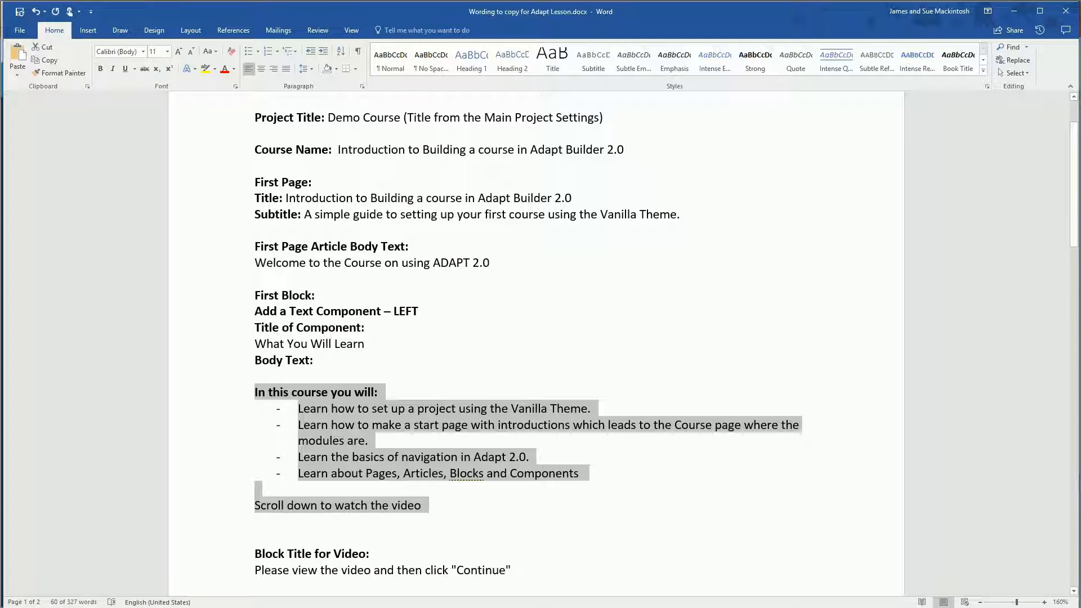
key(alt+Tab)
click(240, 424)
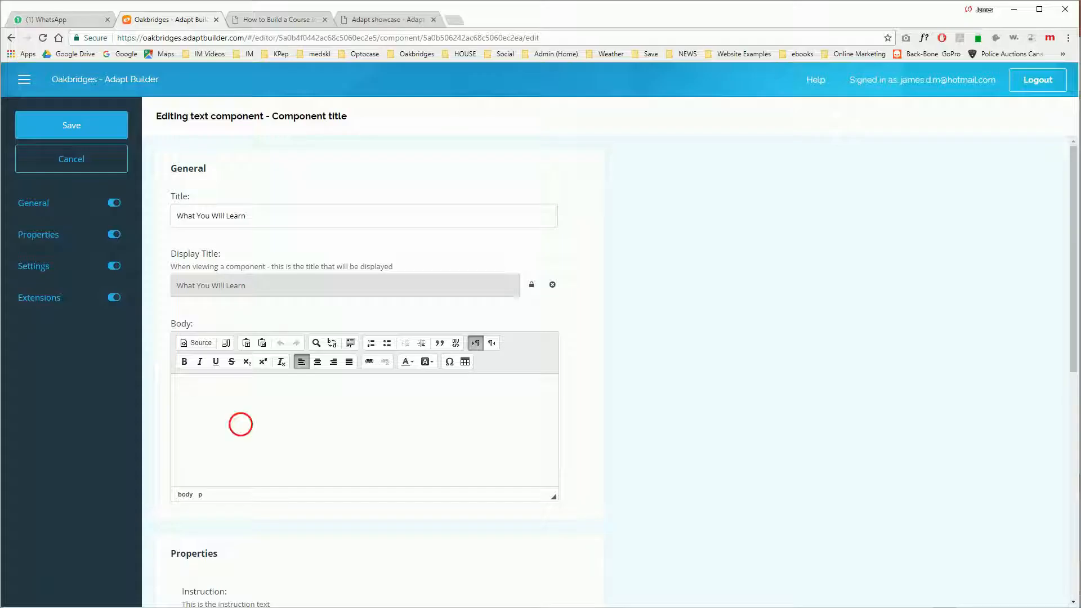
text(In this course you will: Learn how to set up a project using the Vanilla Theme. Learn how to make a start page with introductions which leads to the Course page where the modules are. Learn the basics of navigation in Adapt 2.0. Learn about Pages, Articles, Blocks and Components  Scroll down to watch the video)
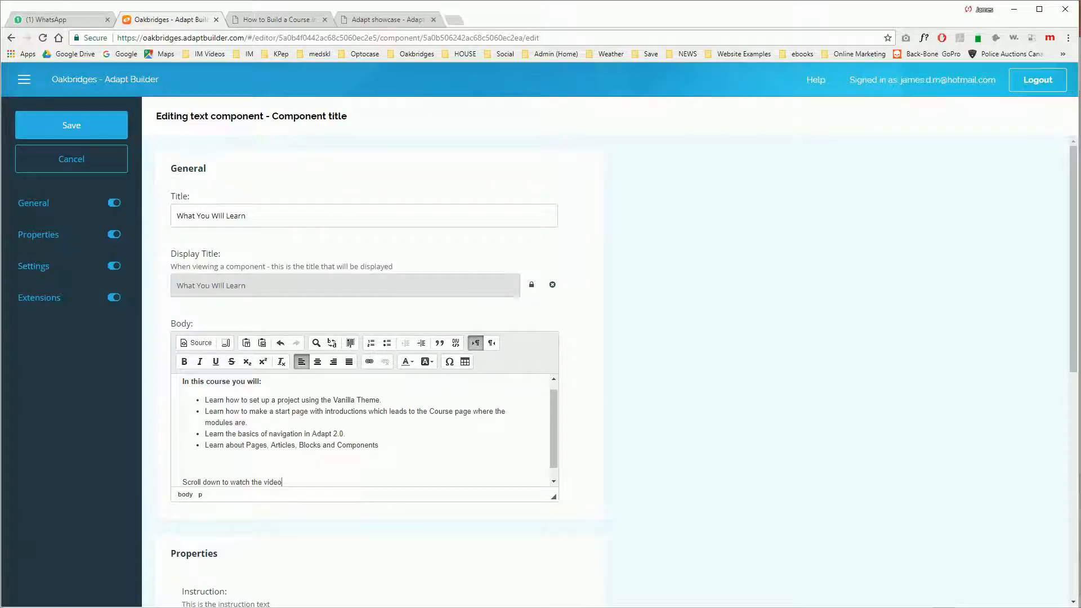
Step: Move the line "Scroll down to watch the video" from the body into the component's instruction text and save the component
key(shift+Home)
key(ctrl+c)
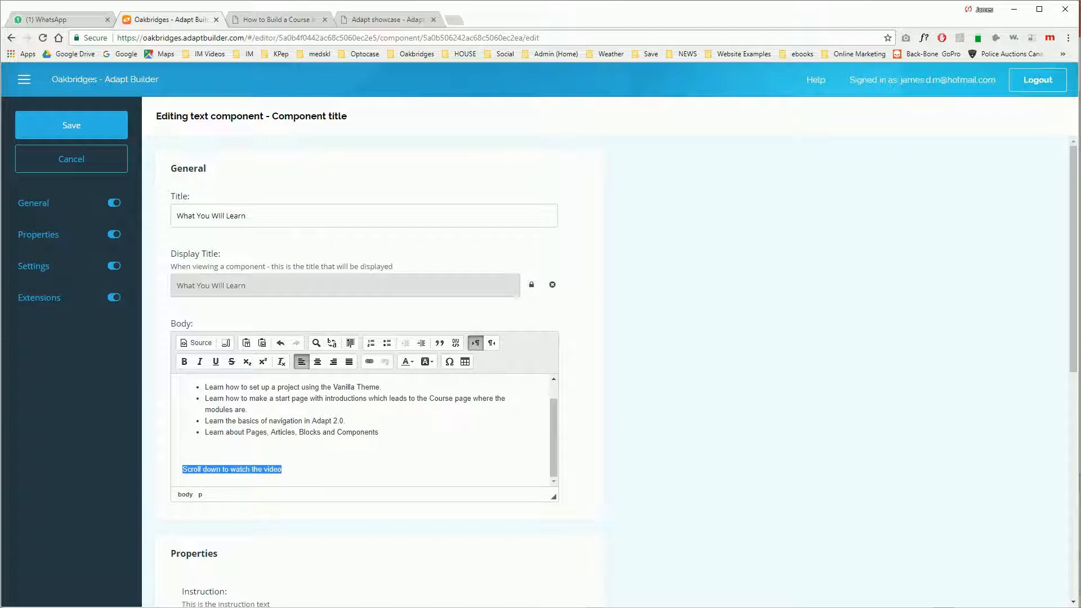
key(BackSpace)
key(BackSpace)
key(BackSpace)
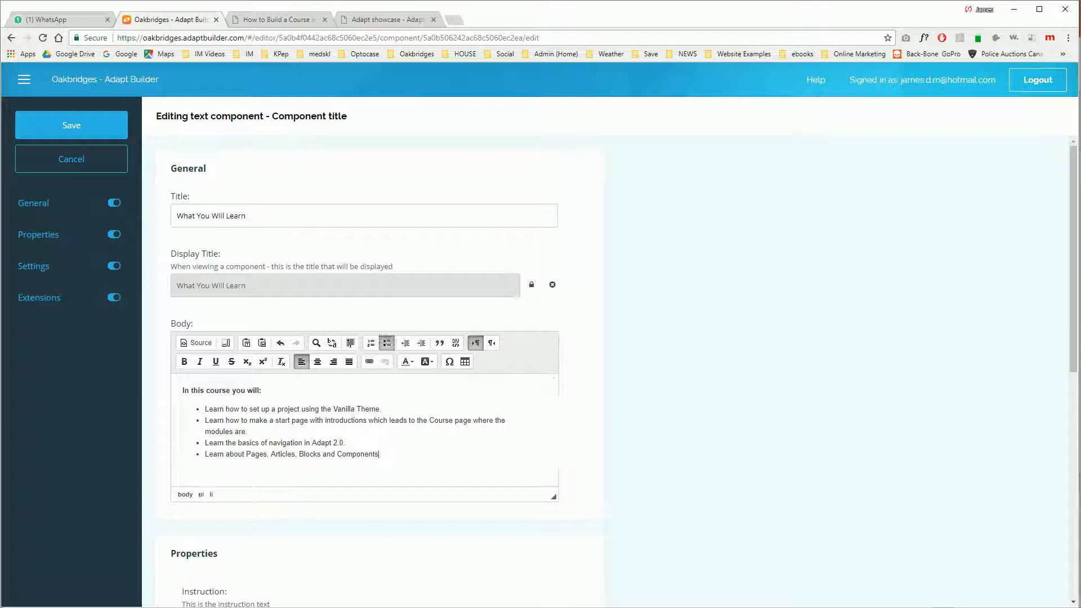
scroll(446, 563, down, 2)
click(239, 510)
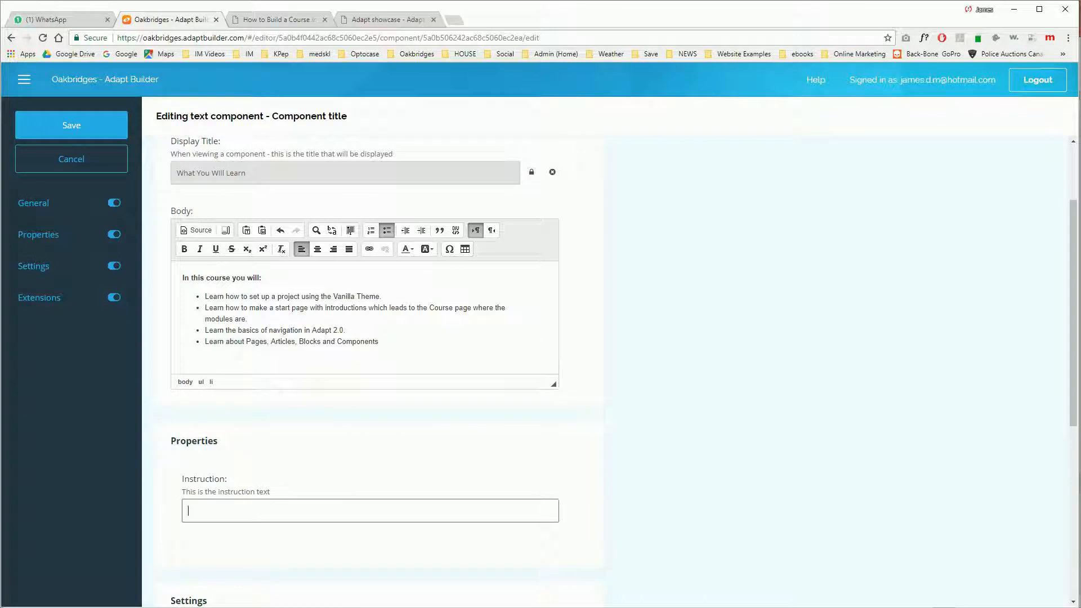
key(ctrl+v)
scroll(594, 483, down, 2)
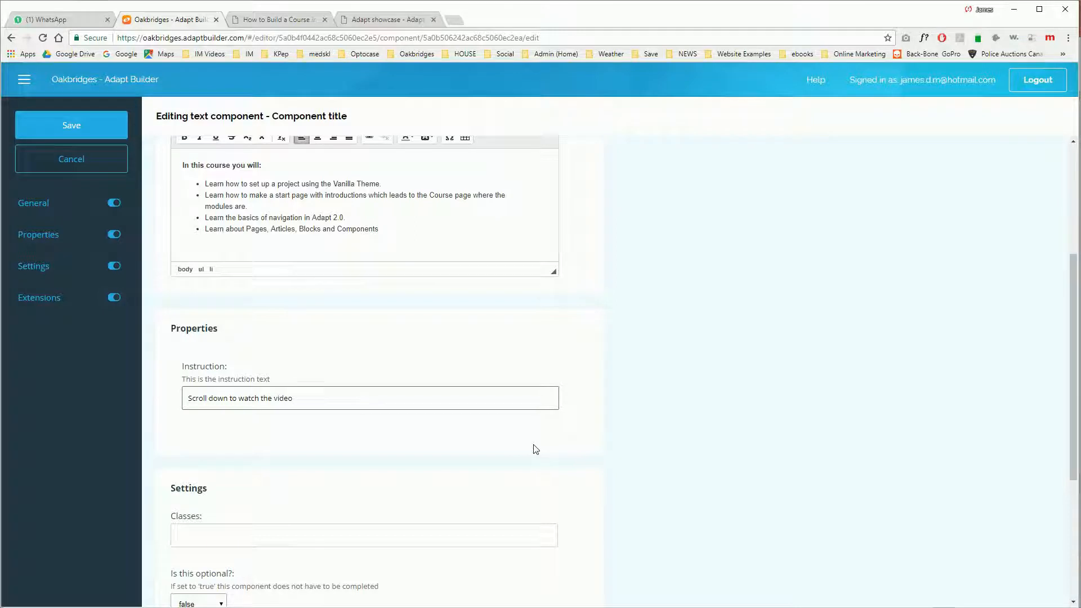
scroll(534, 449, down, 4)
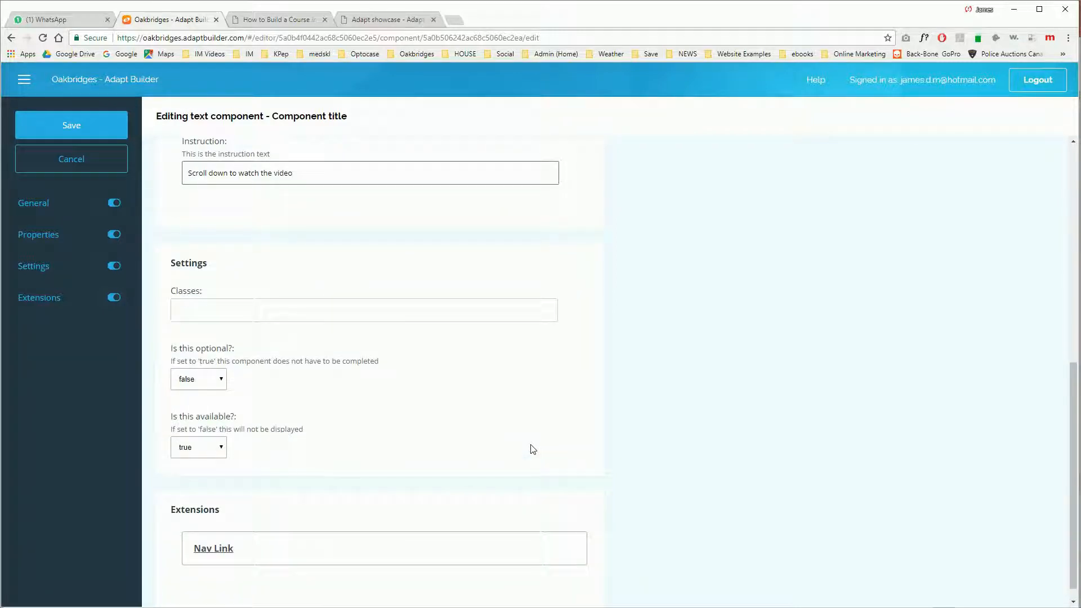
click(80, 123)
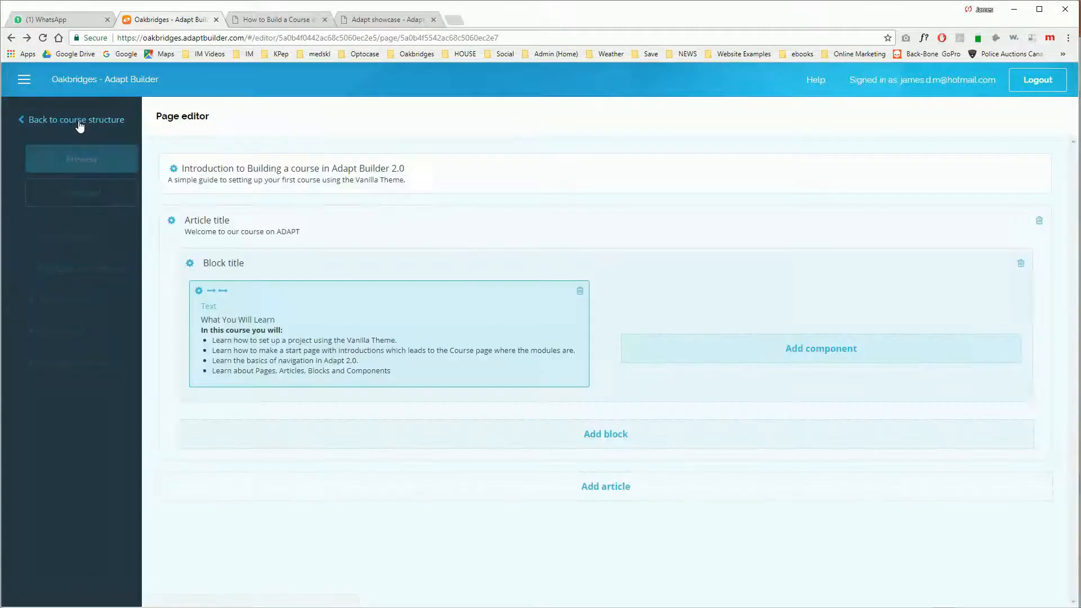
Step: Add a Graphic component to the right half of the block beside the "What You Will Learn" text
click(849, 355)
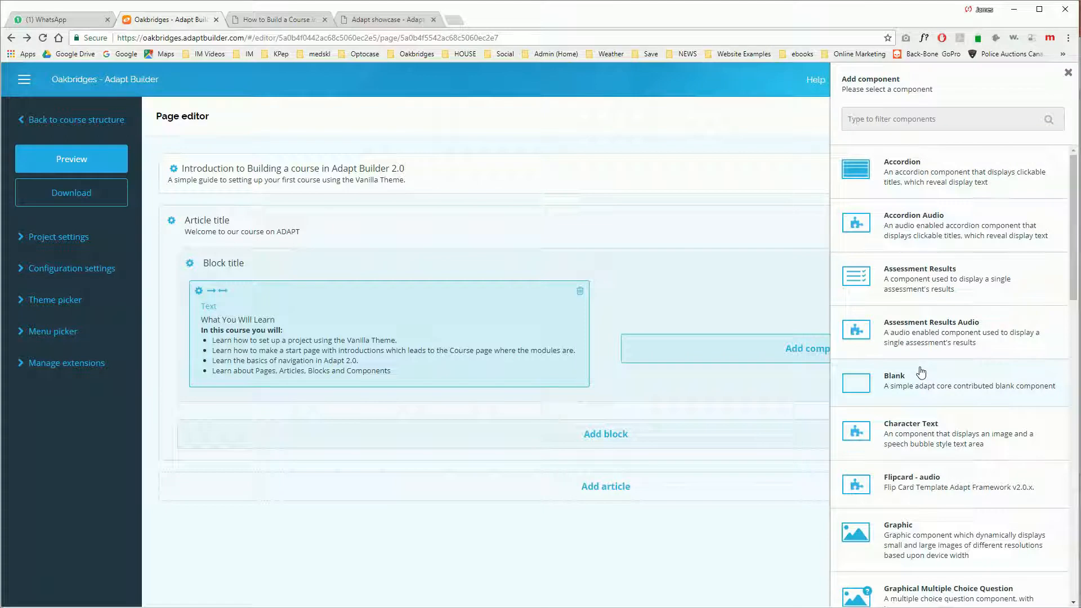
scroll(921, 373, down, 2)
click(917, 430)
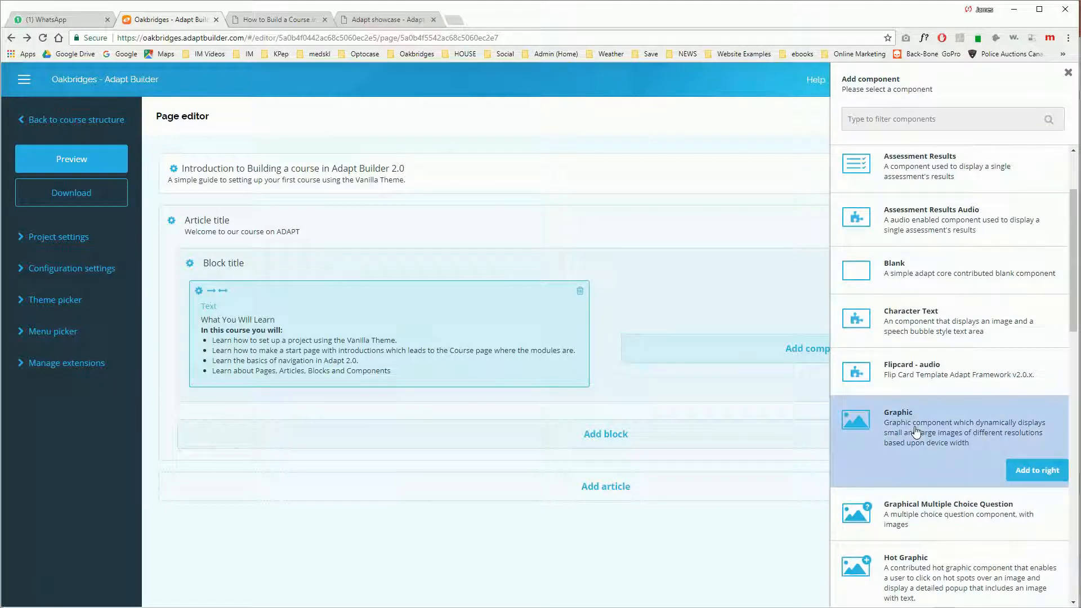
click(1038, 471)
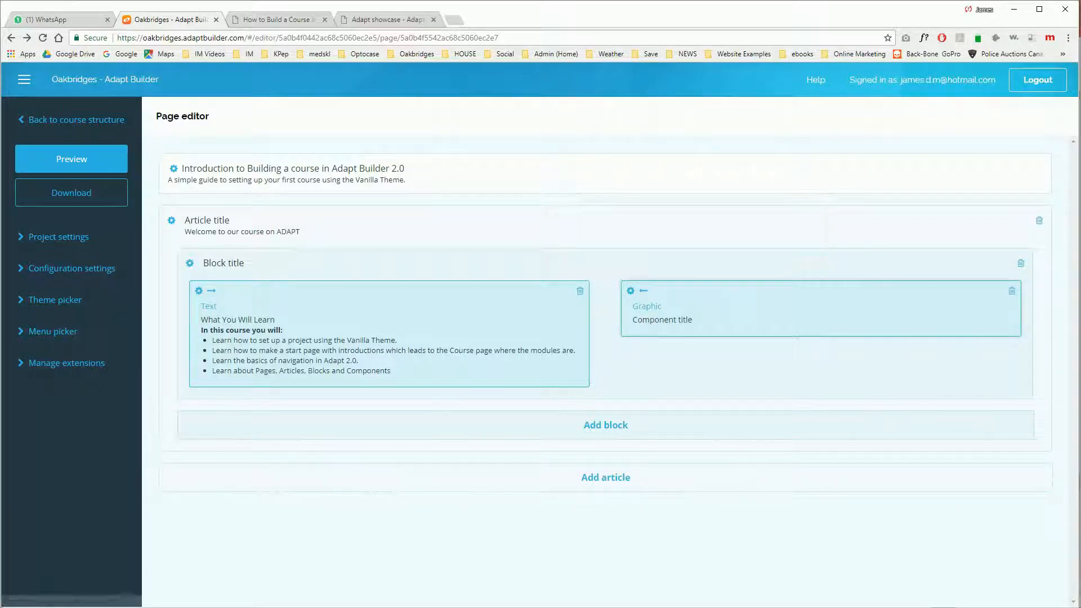
Step: Open the new graphic component for editing and clear its display title
double_click(755, 316)
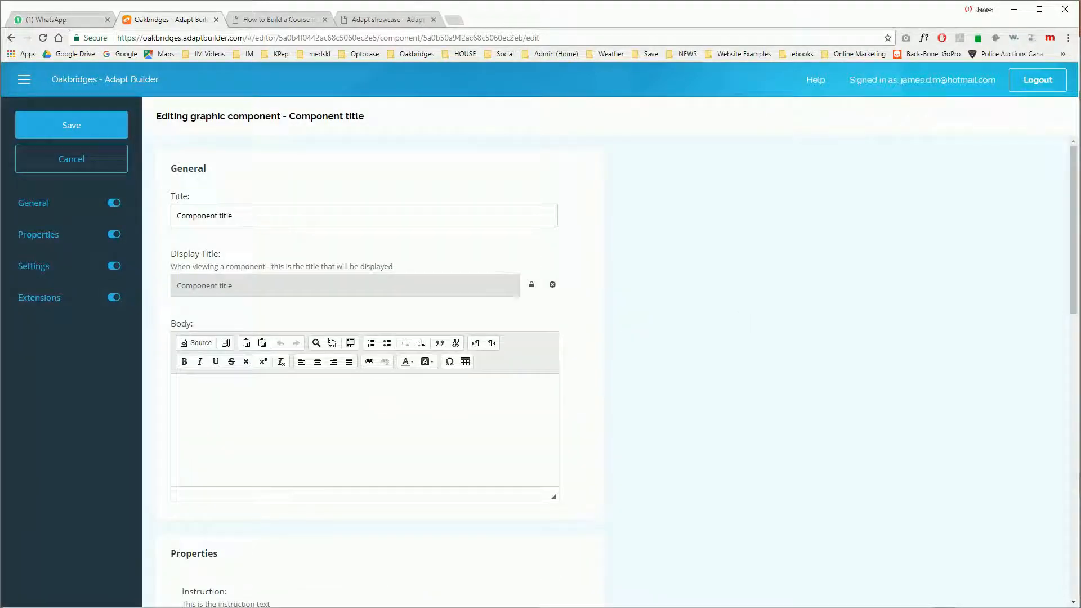
drag(261, 218, 176, 231)
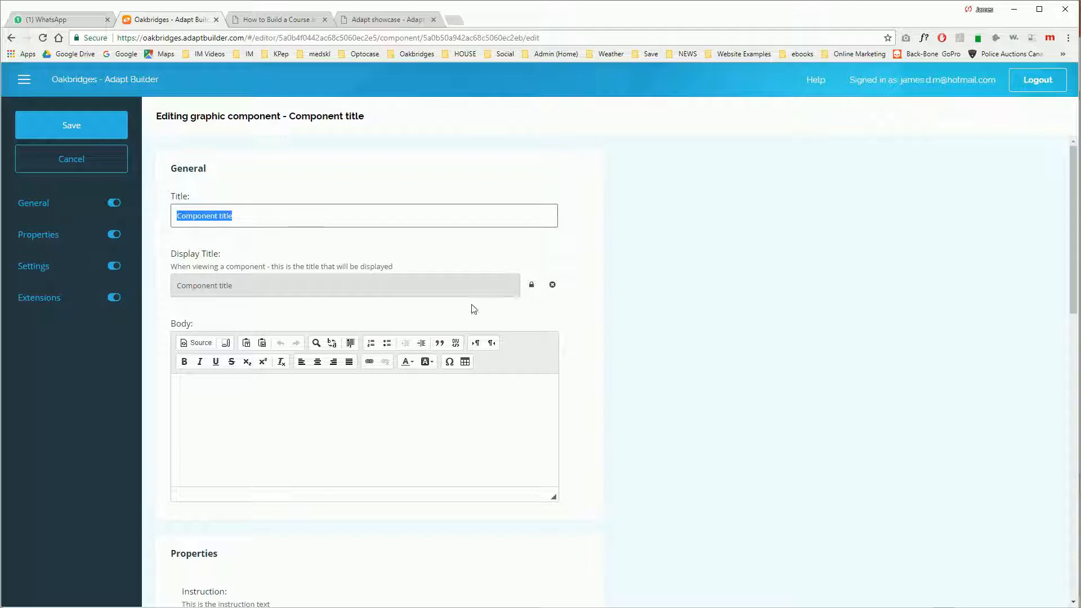
click(552, 284)
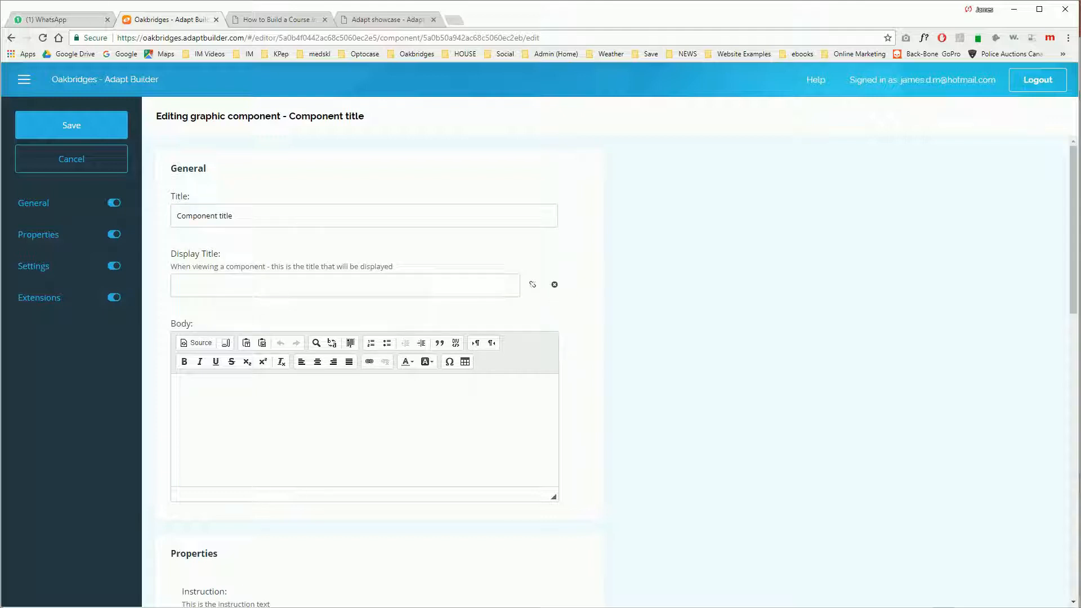
Step: Start a new asset upload for the component's large image and choose the file elearning.jpg from the Images folder
scroll(347, 468, down, 6)
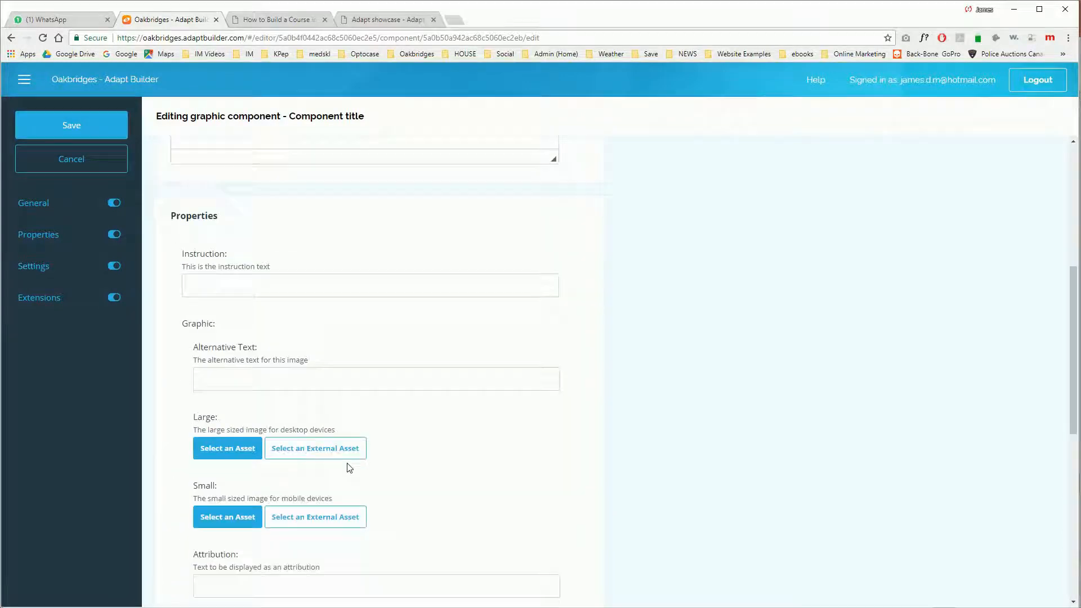
scroll(512, 479, down, 2)
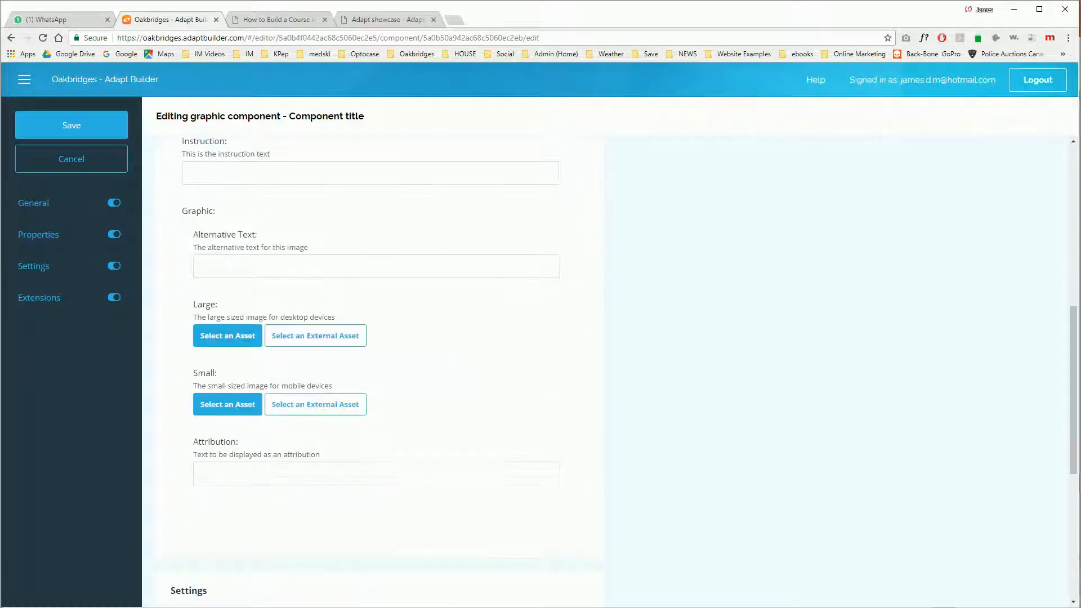
click(223, 342)
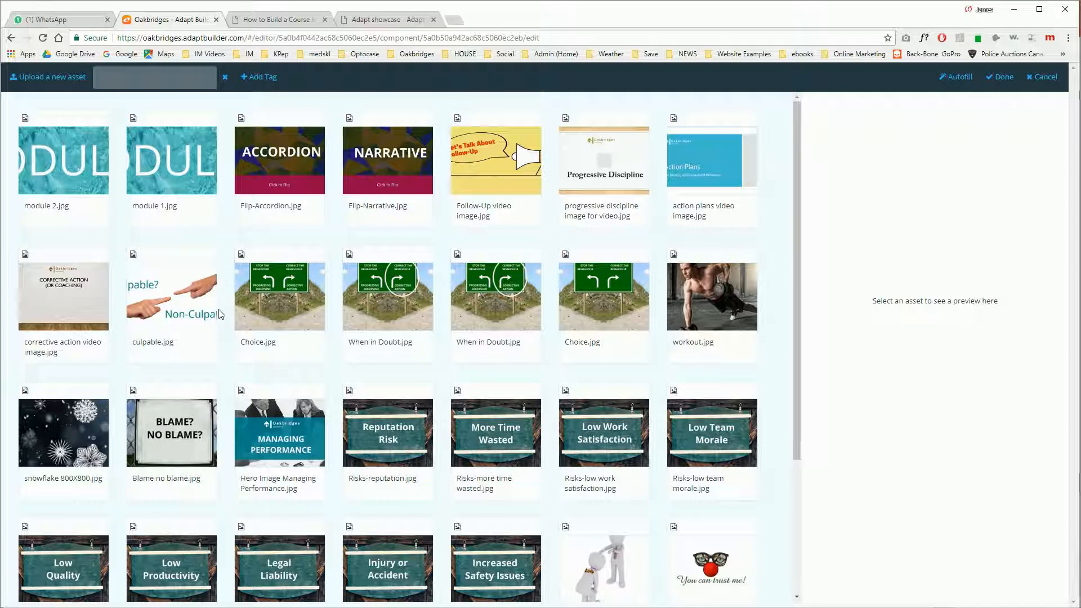
click(43, 79)
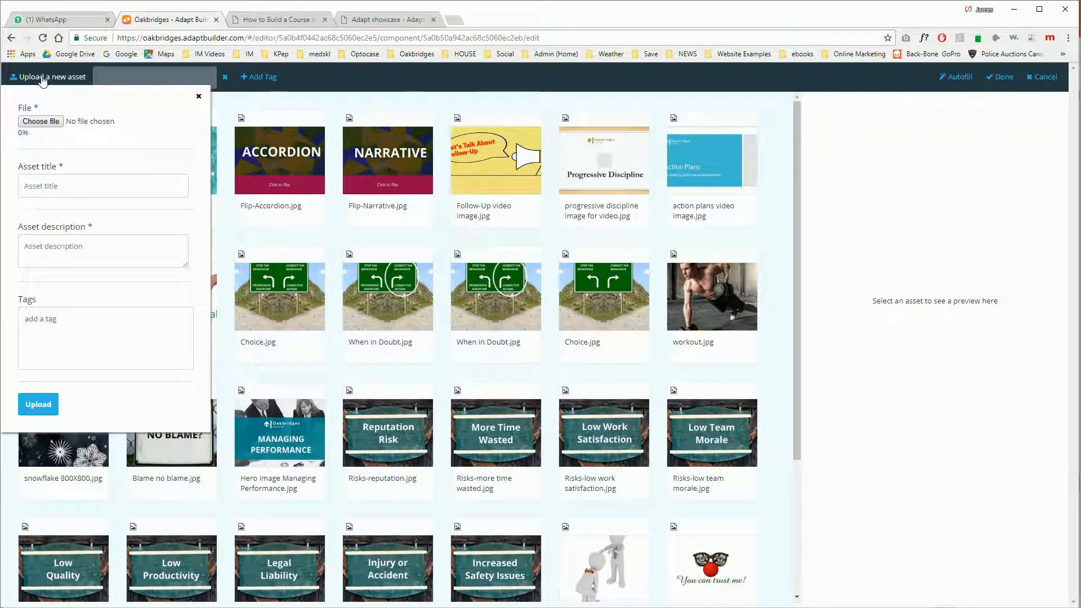
click(43, 121)
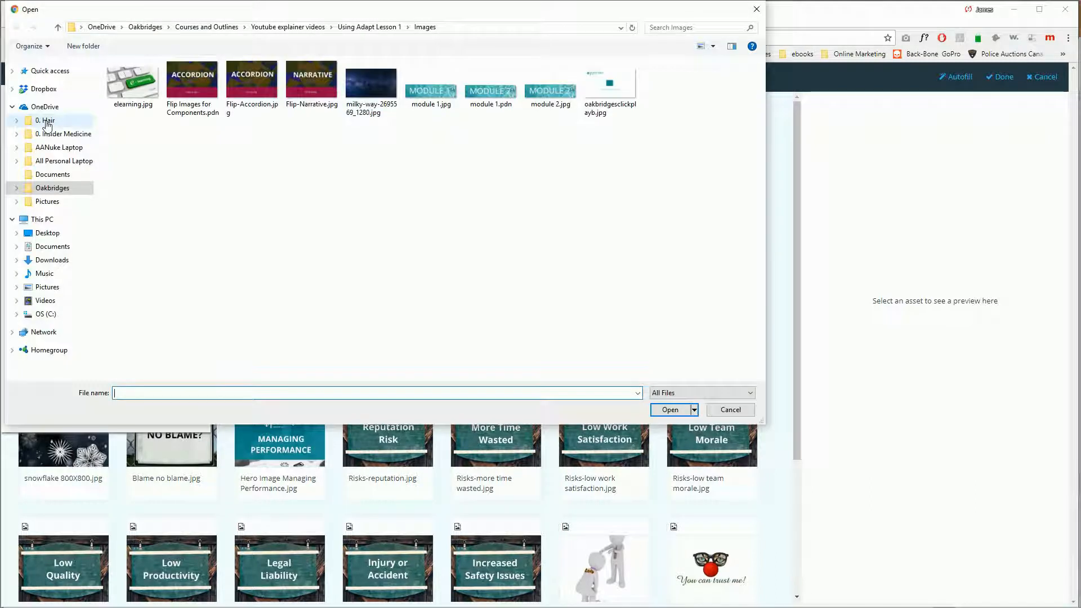
click(129, 89)
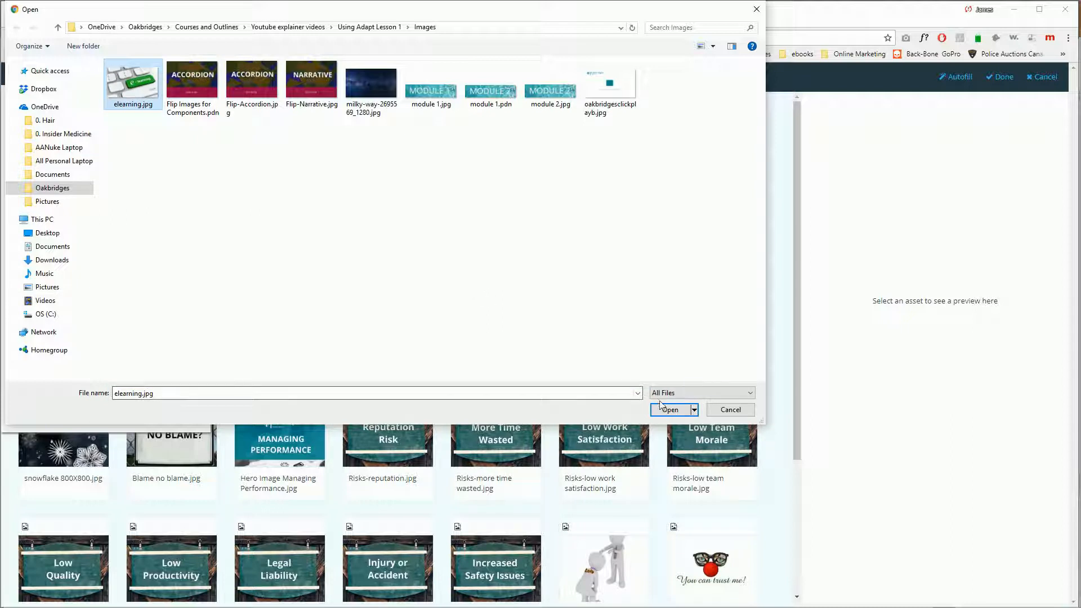
click(671, 410)
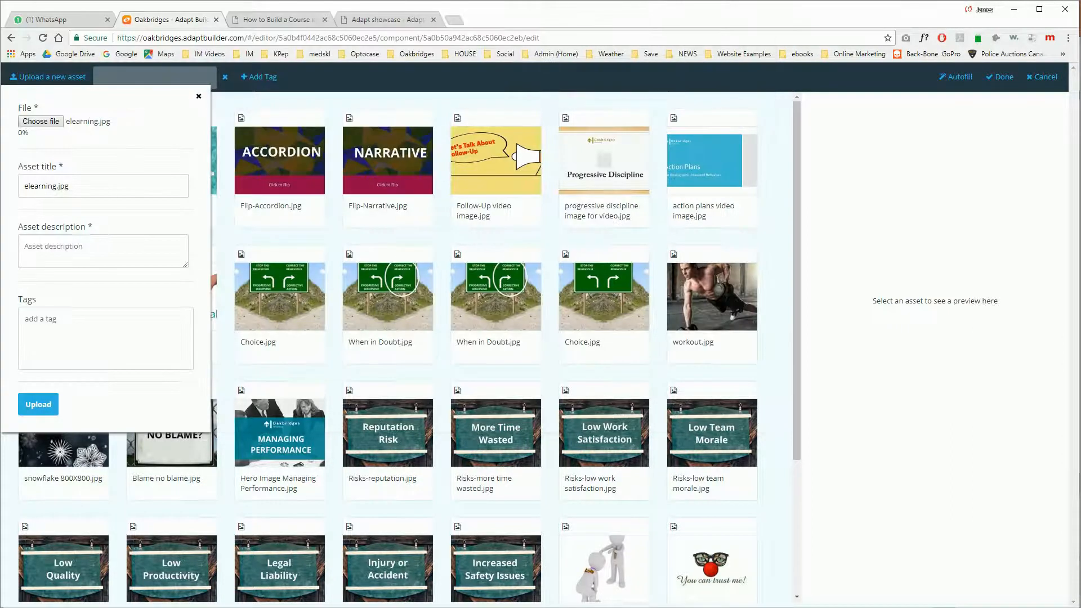
Step: Upload the asset with the description "elearning" and the tag text "elearning graphic", and apply it as the large image
text(elearning)
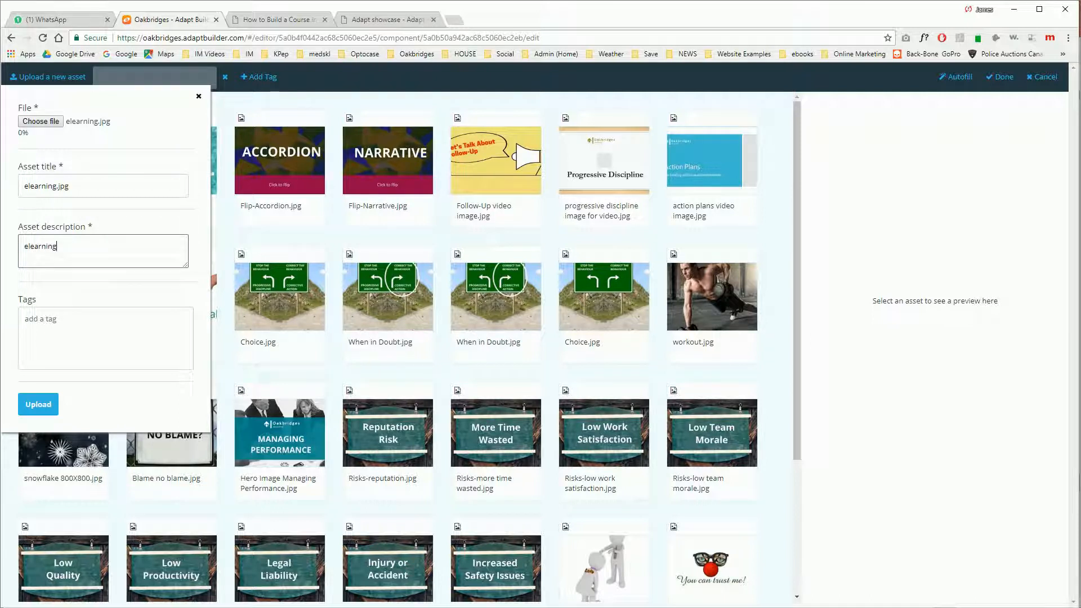
key(ctrl+a)
key(ctrl+c)
click(28, 344)
key(ctrl+v)
text(graphic)
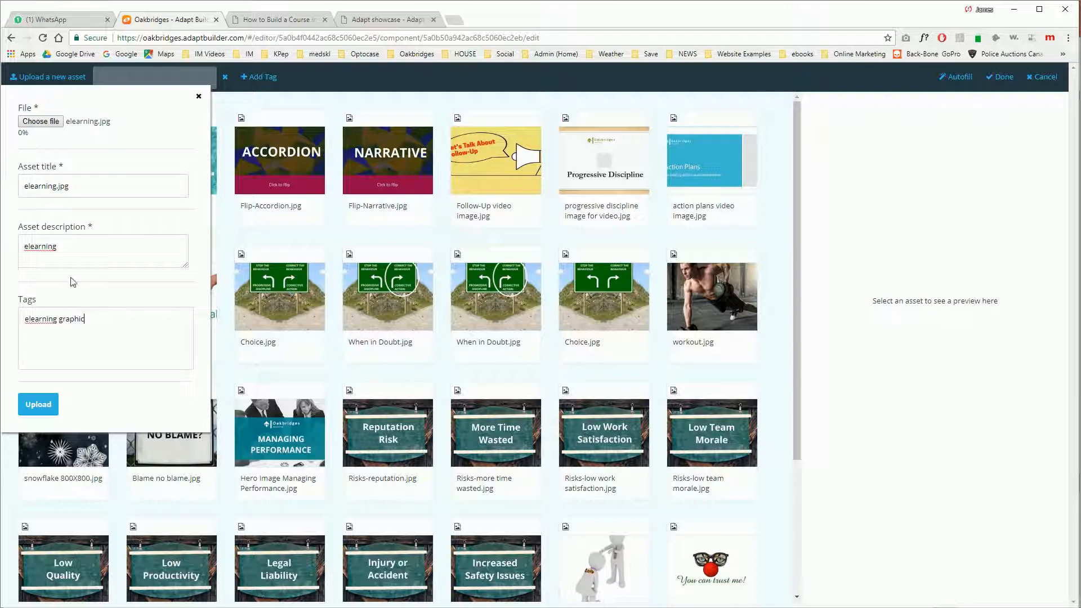
click(50, 407)
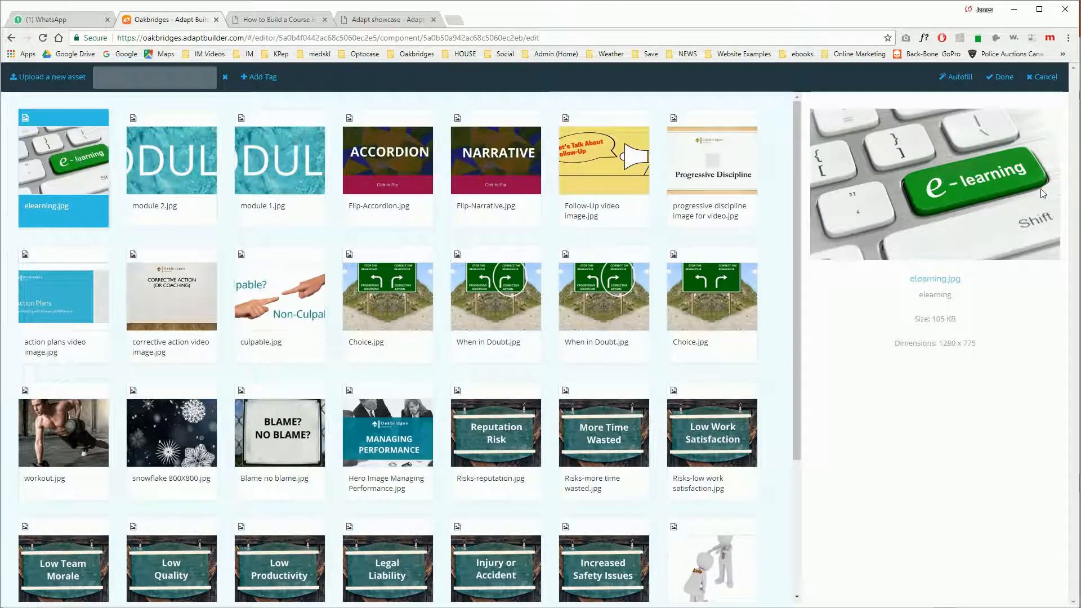
click(1004, 78)
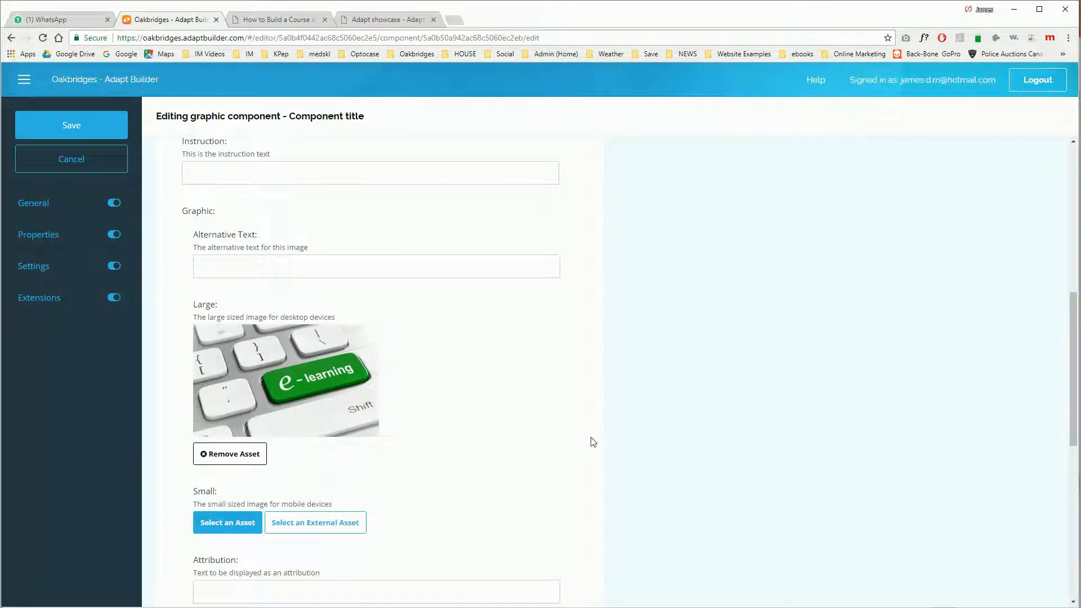
Step: Assign the existing asset elearning.jpg as the component's small image and save the graphic component
scroll(504, 405, down, 2)
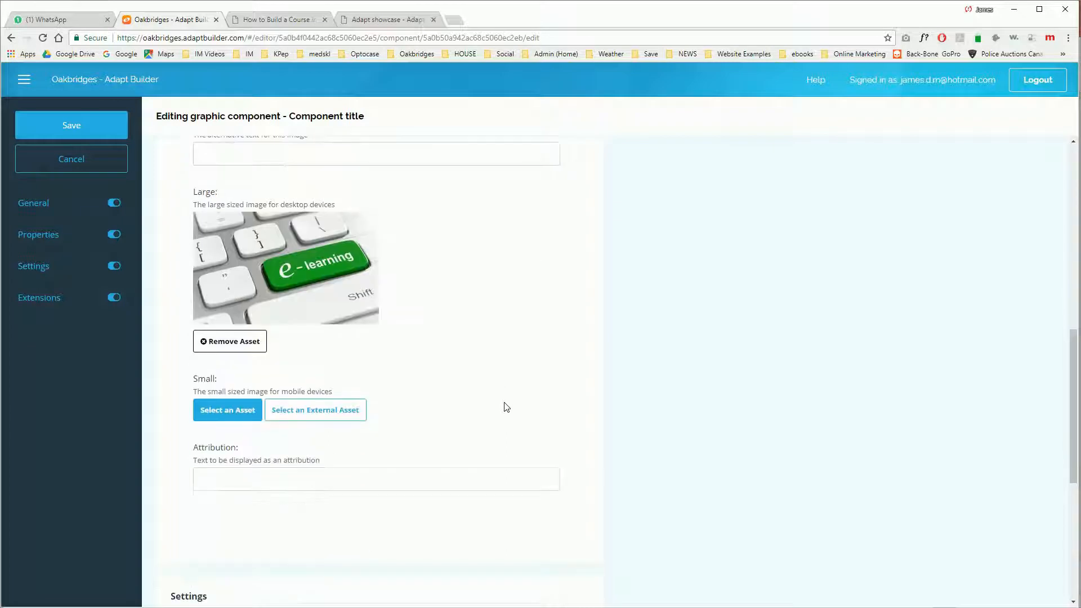
click(239, 414)
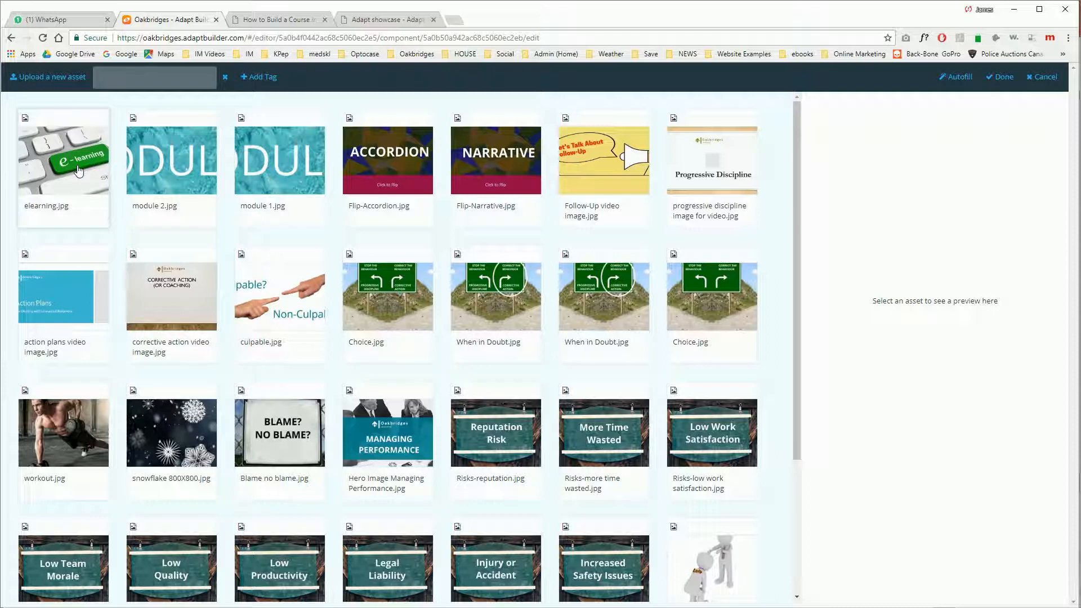
click(79, 171)
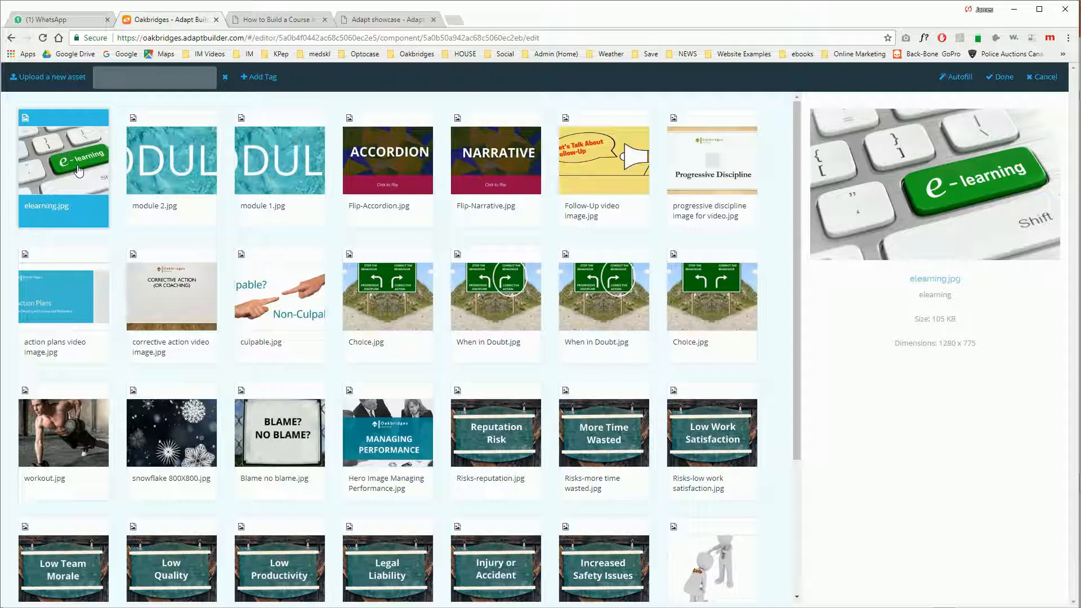
click(1012, 78)
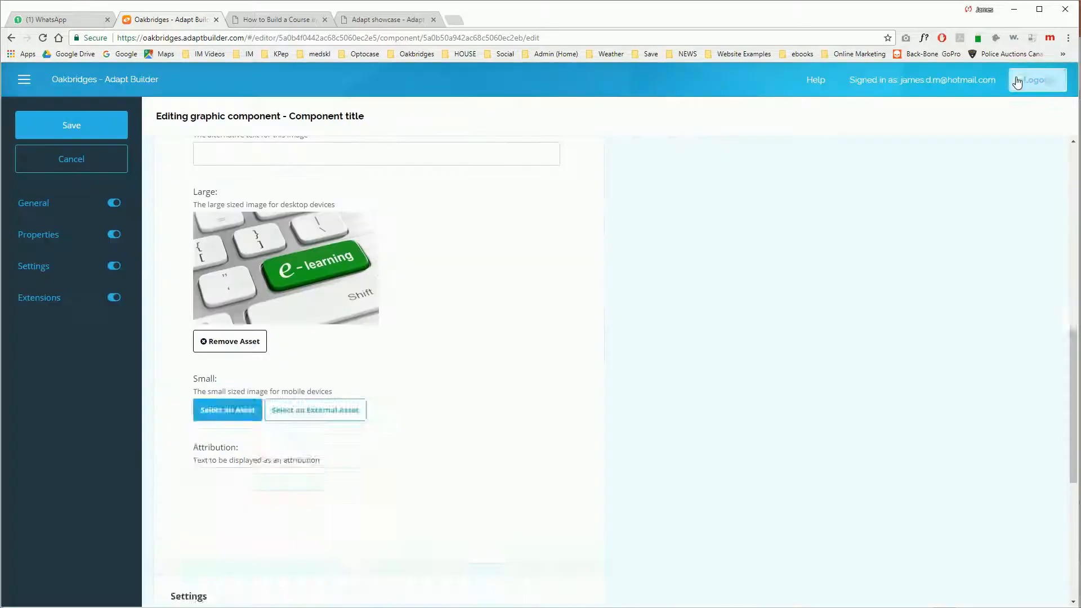
scroll(688, 392, down, 4)
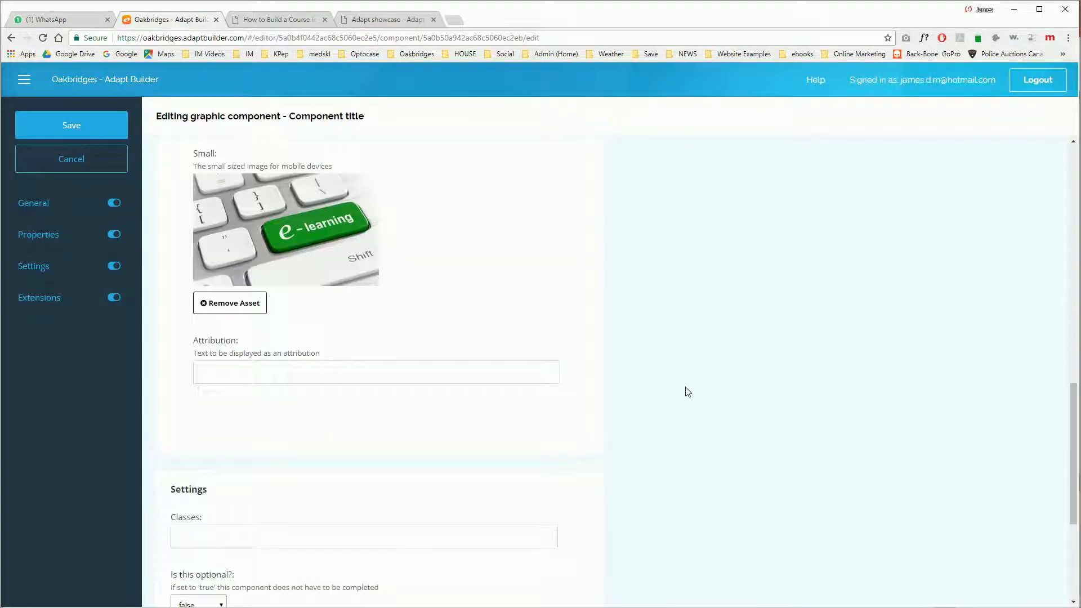
scroll(688, 392, up, 10)
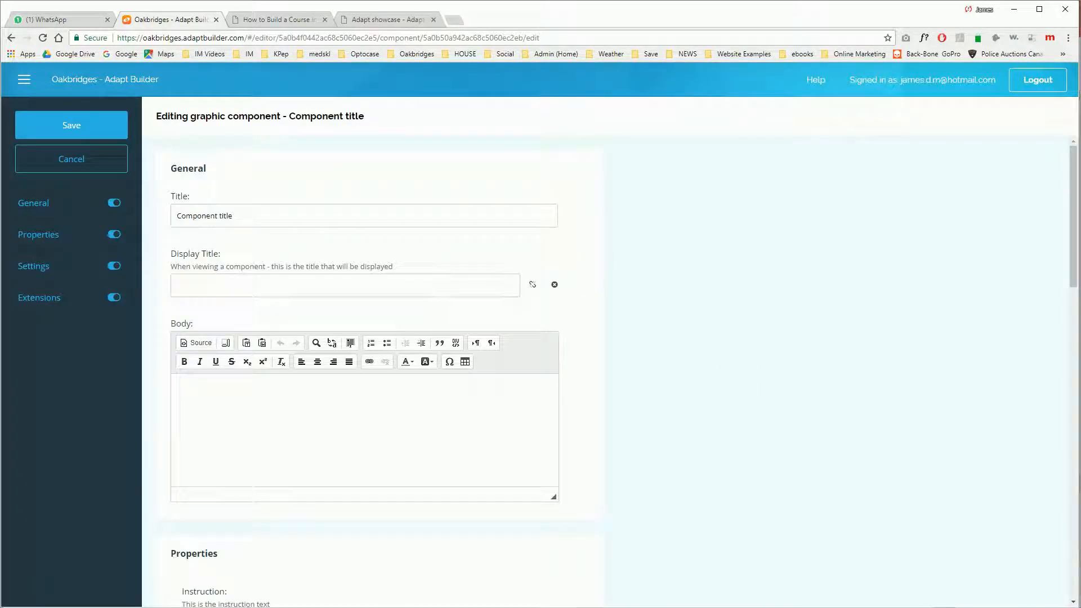
click(72, 131)
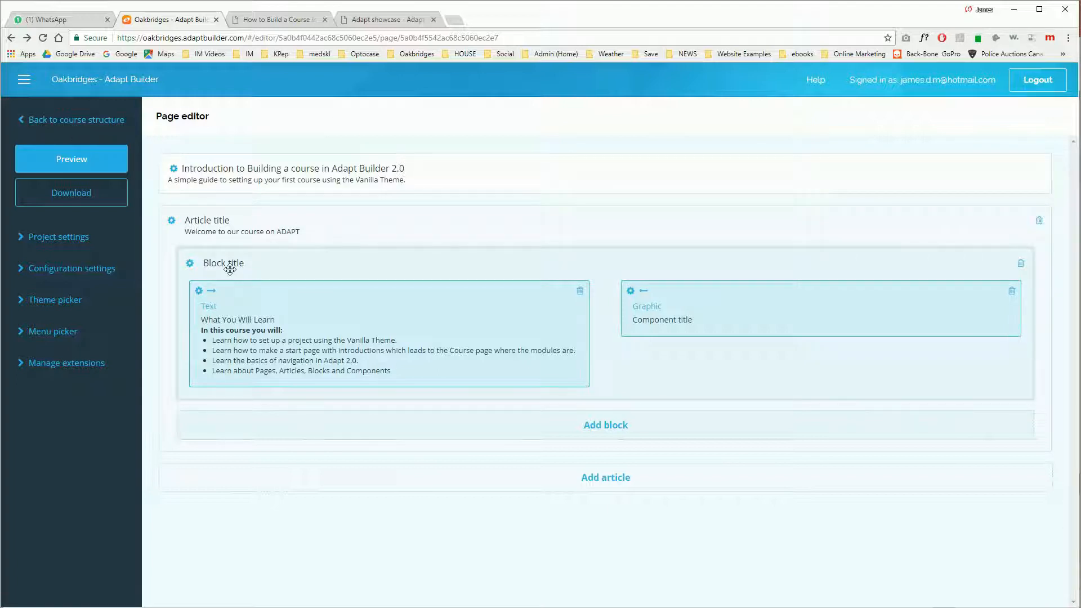
Step: Generate a preview of the course and view it in its browser tab
click(78, 164)
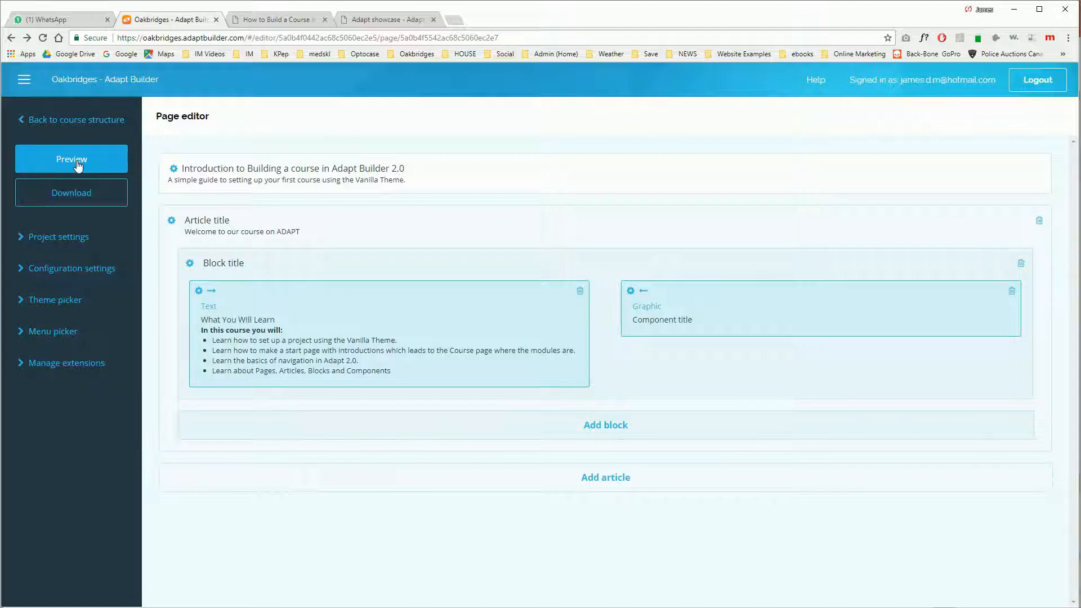
click(269, 20)
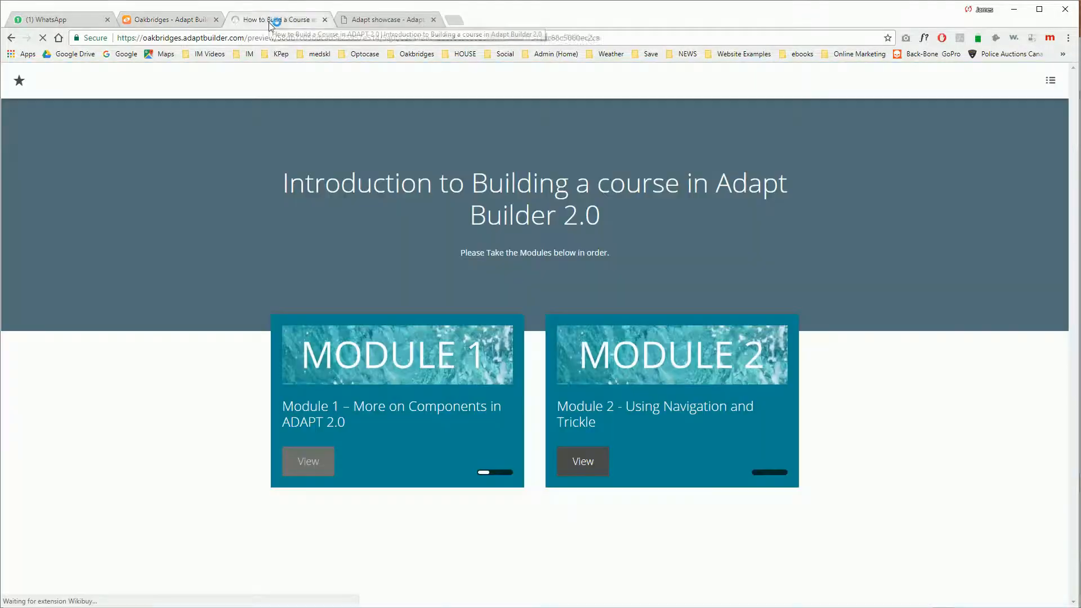
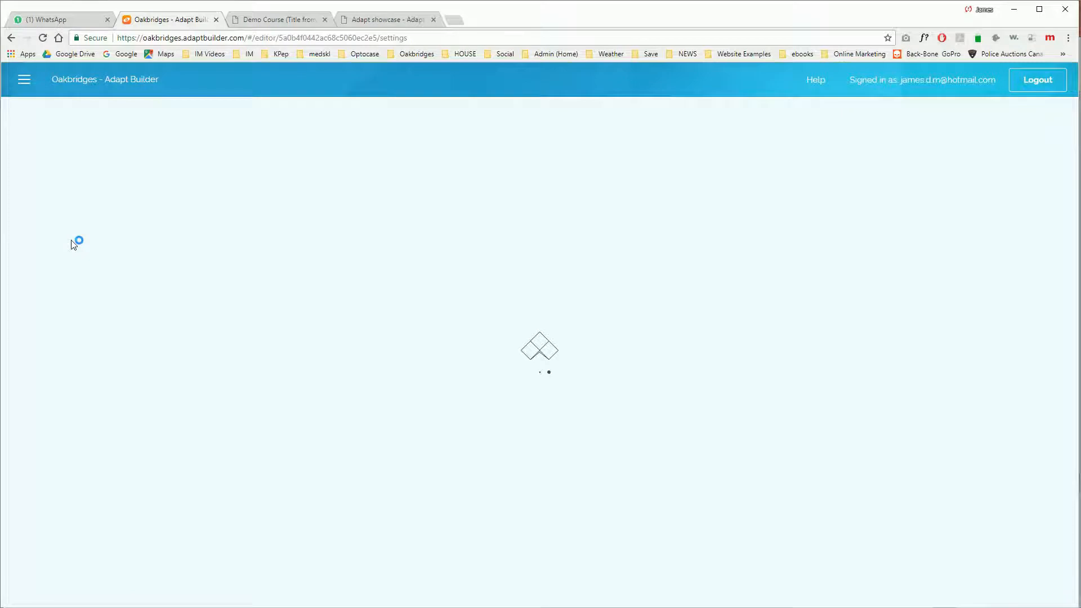
Step: Set Enable start controller to true in the Start section of the course's project settings
scroll(369, 336, down, 10)
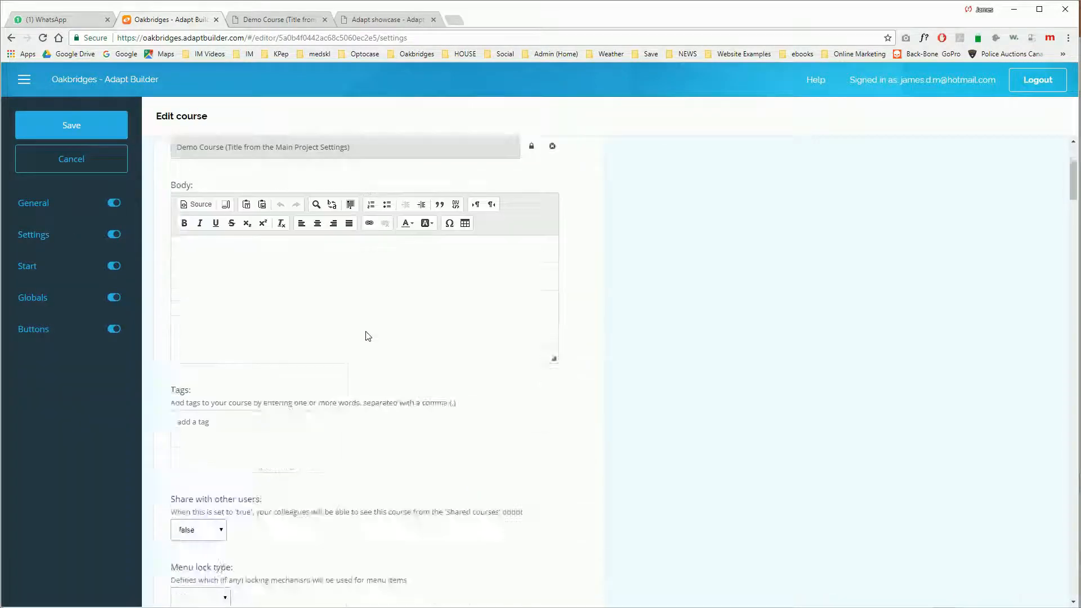
scroll(369, 336, down, 4)
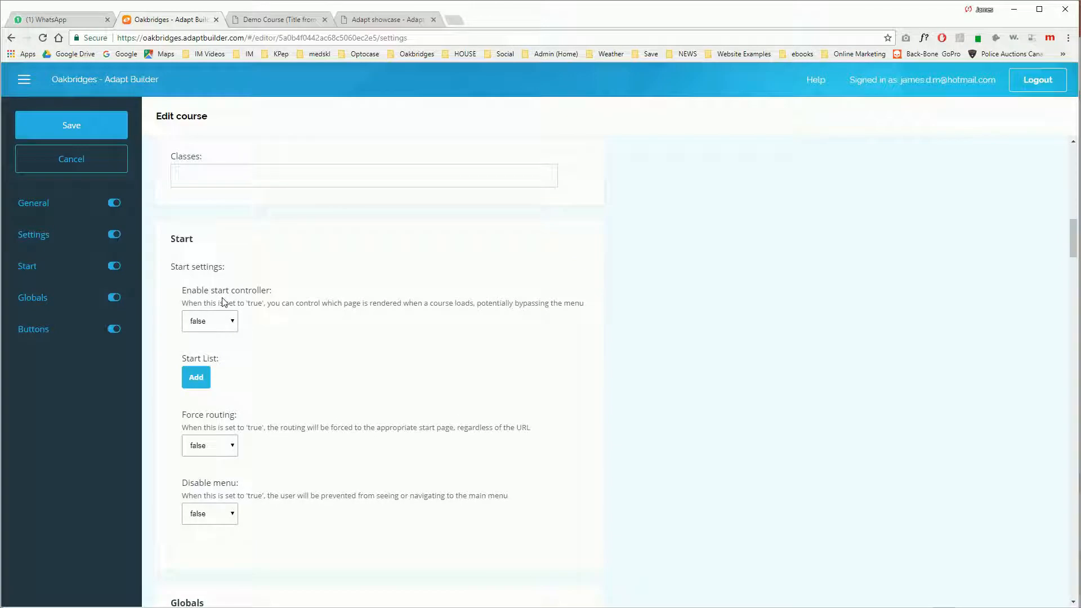
click(236, 324)
click(231, 340)
Step: Add the copied introduction page ID 5a0b4f5542ac68c5060ec2e7 to the Start List and save the course settings
click(195, 378)
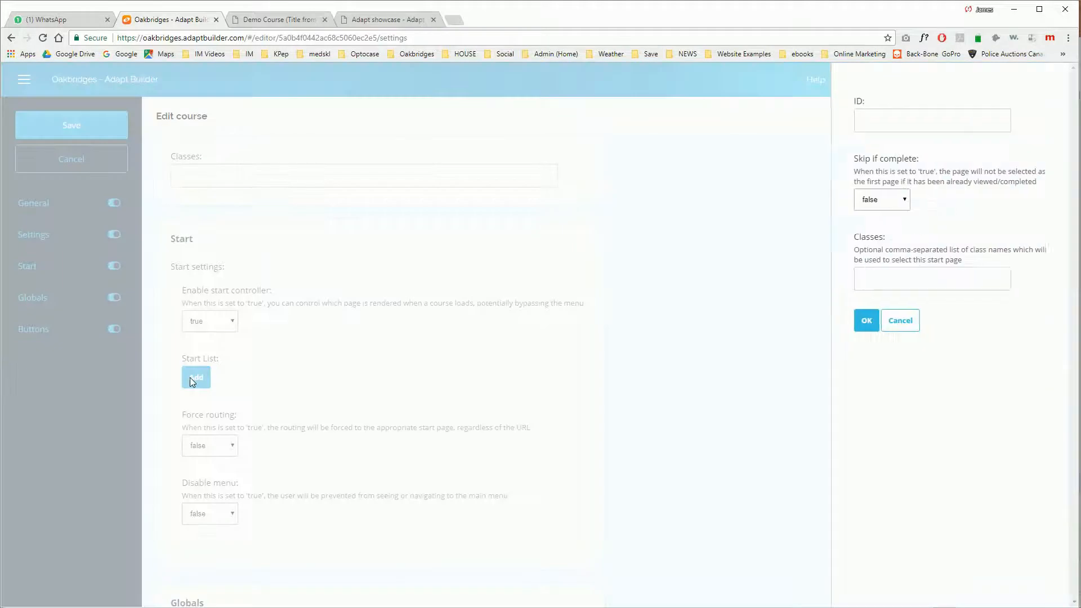
click(888, 121)
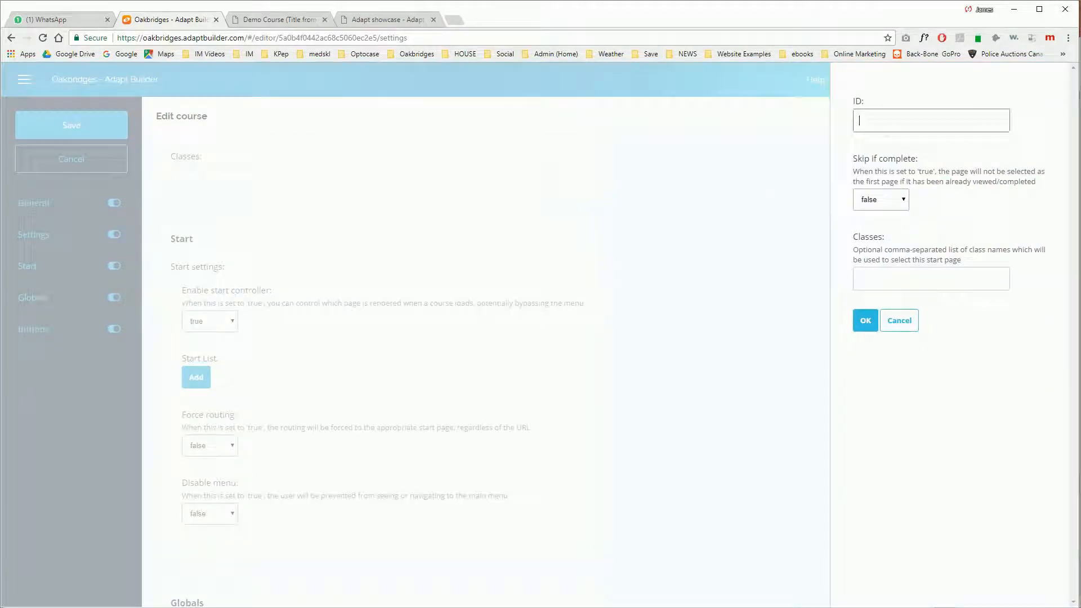
right_click(880, 126)
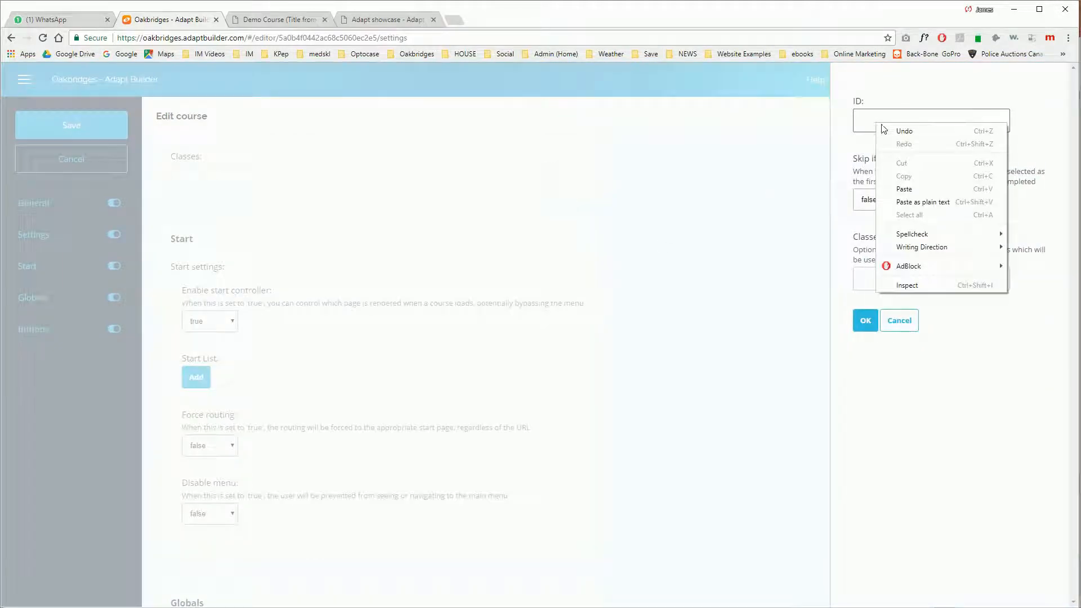
click(913, 188)
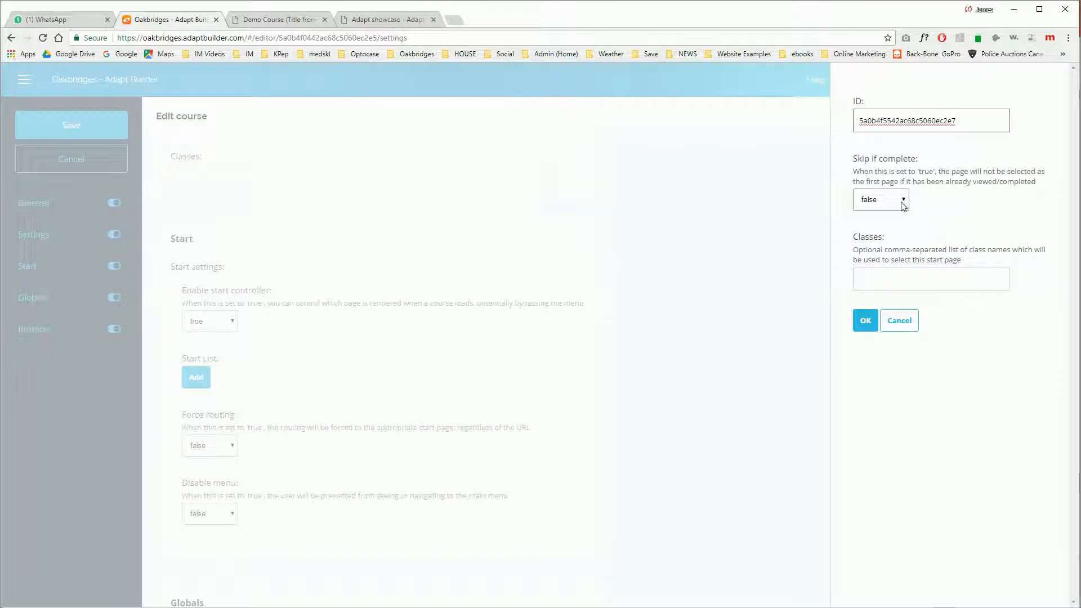
click(868, 324)
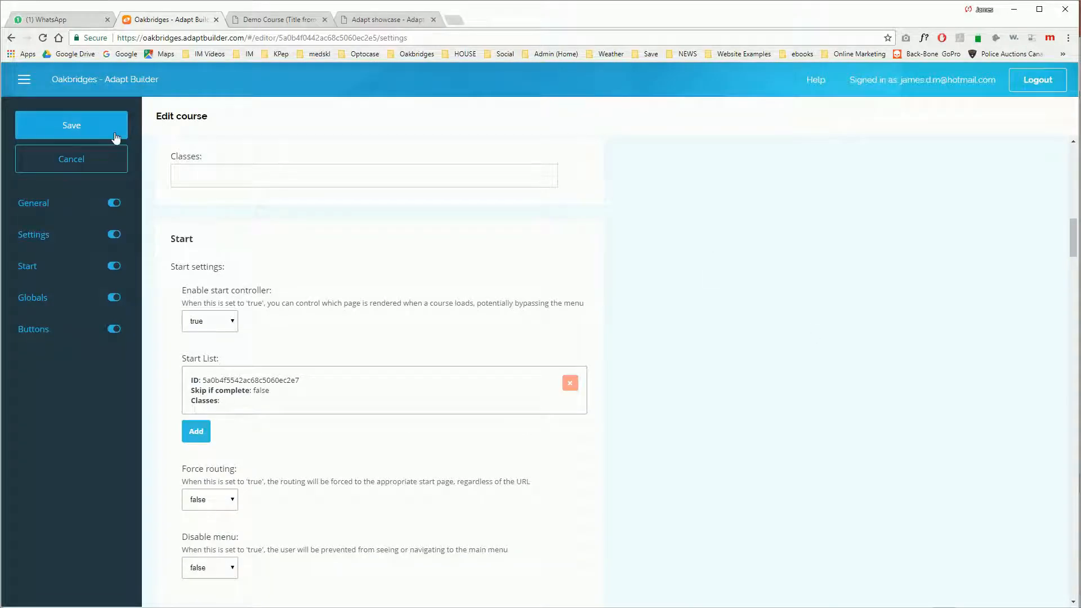
click(83, 127)
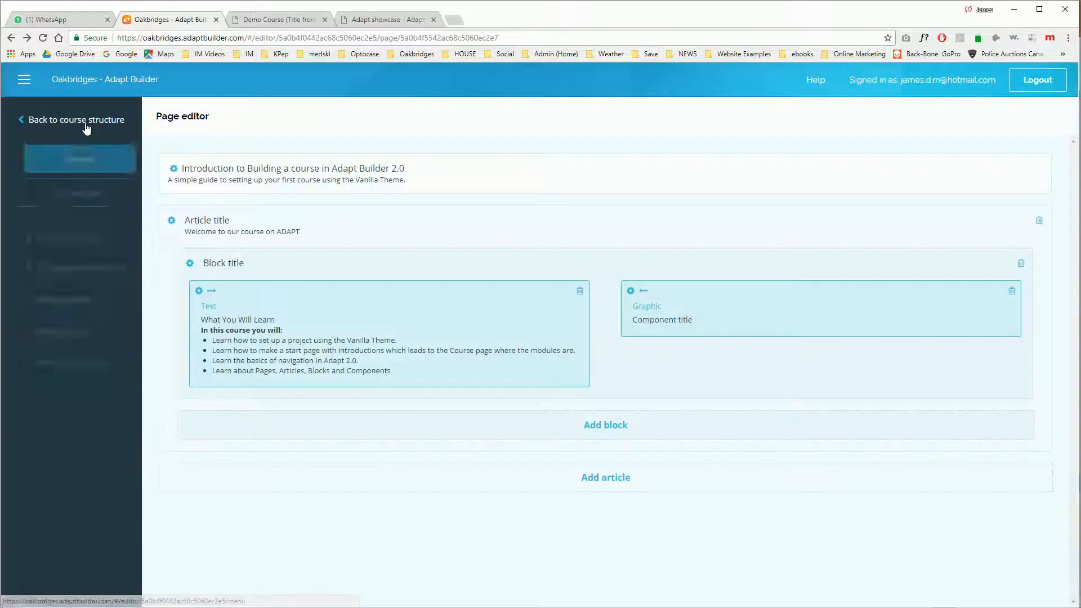
Step: Generate a new course preview and check the introduction page in its browser tab
click(73, 164)
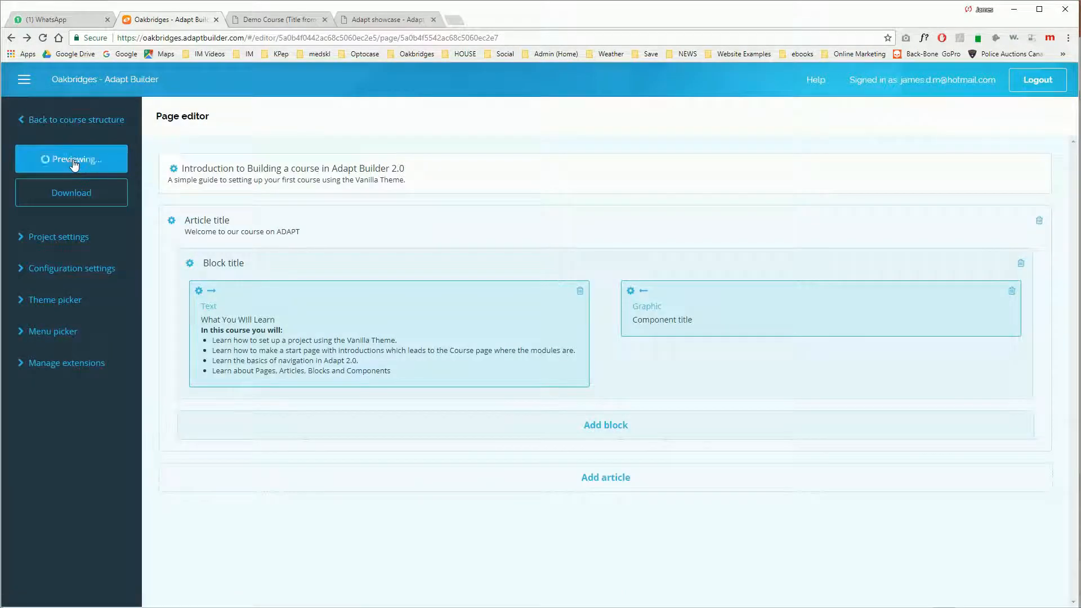
click(274, 25)
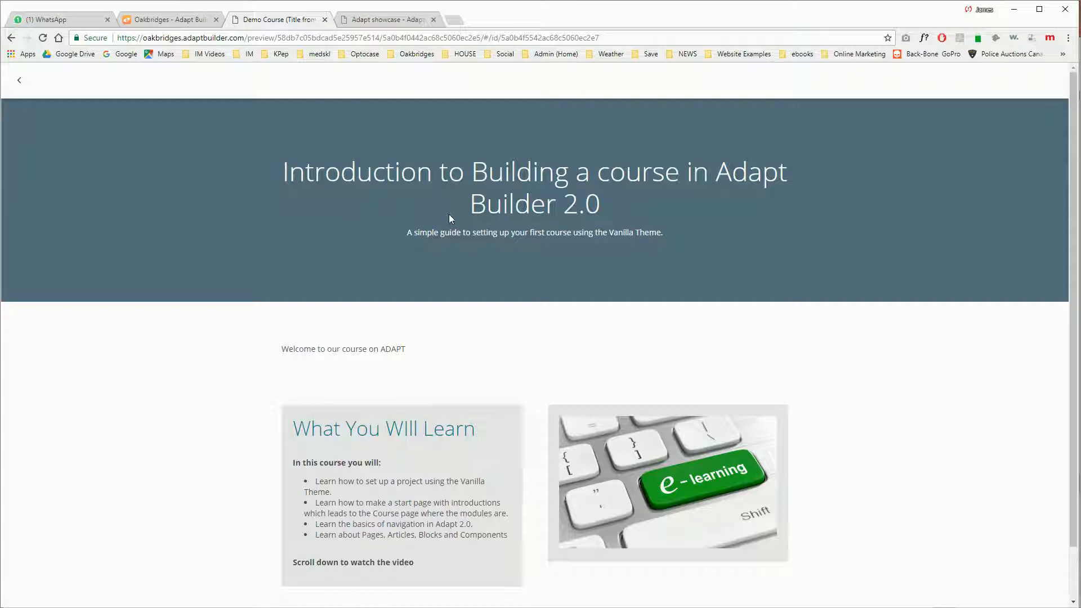
scroll(455, 237, down, 1)
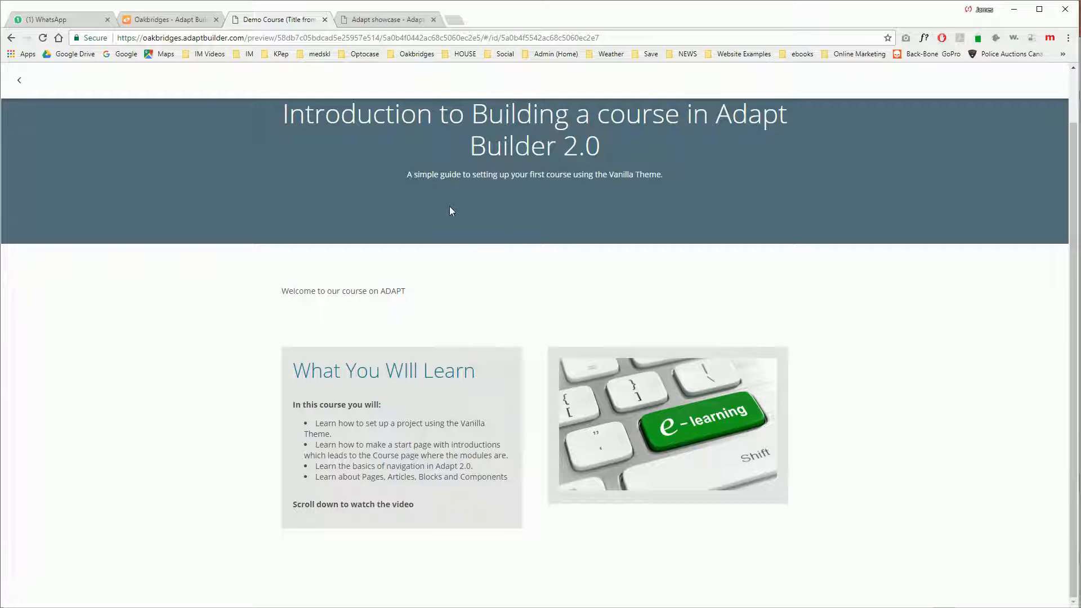
scroll(450, 211, up, 1)
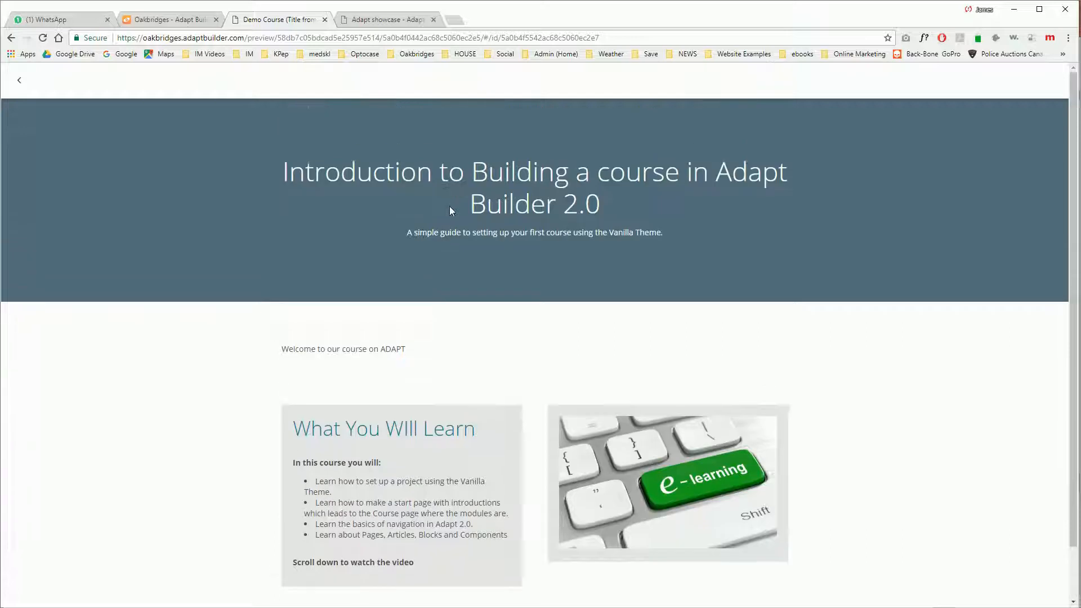
Step: Back in the page editor, add a second block to the article and insert a full-width Media component in it
click(159, 20)
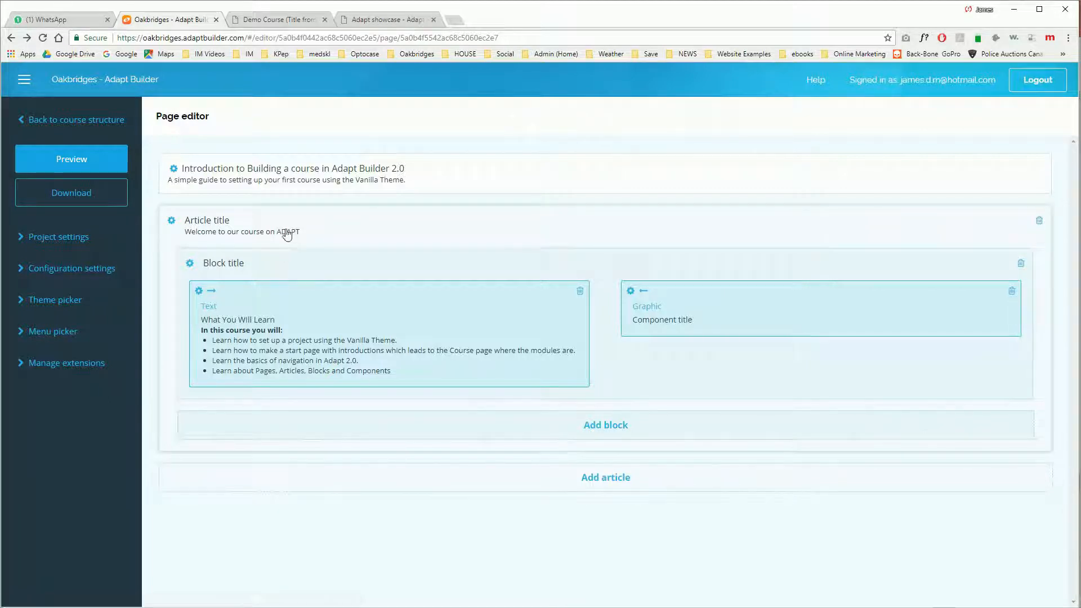
click(611, 431)
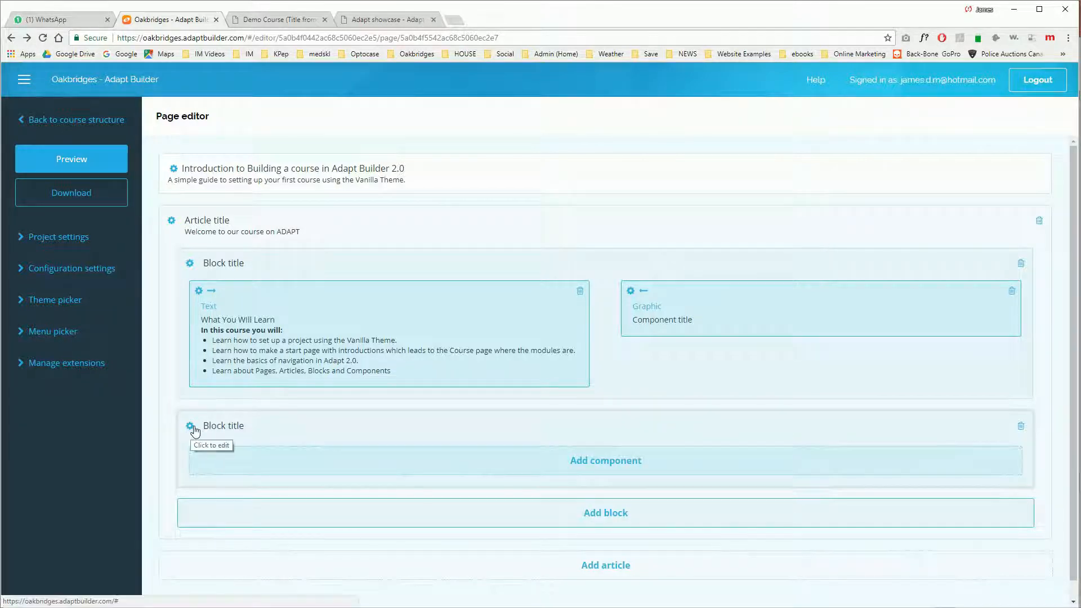
click(624, 461)
scroll(959, 518, down, 8)
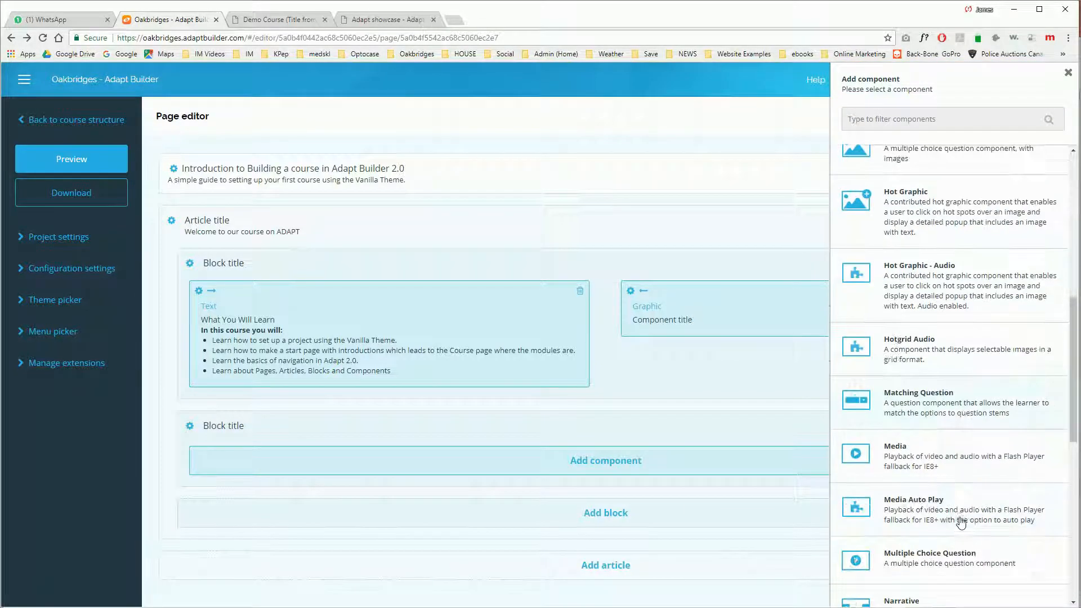
click(913, 457)
click(951, 493)
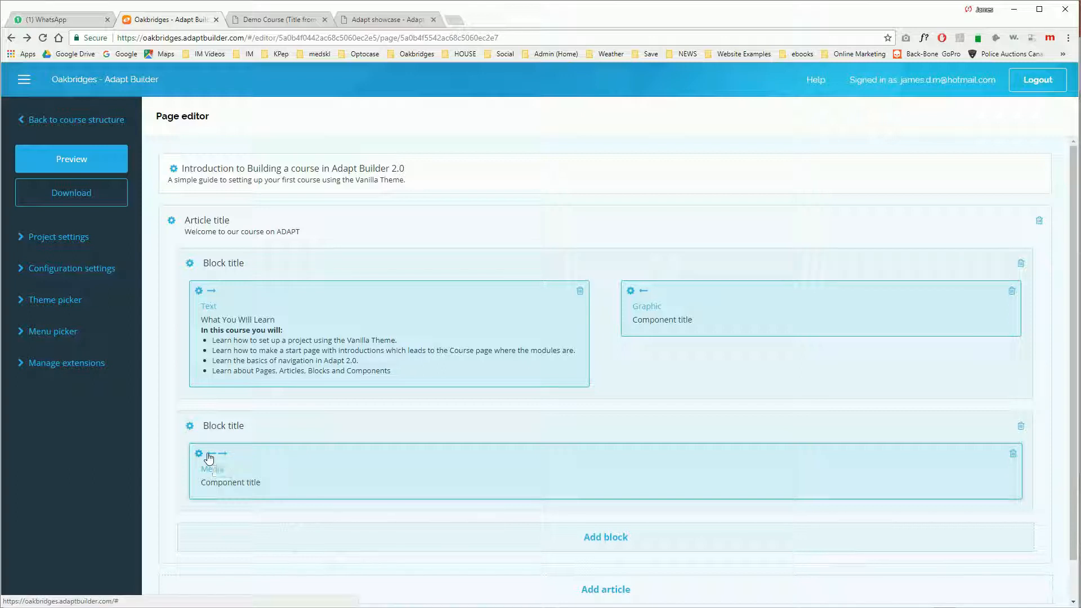
Step: Clear the display title of the new block and save the block
click(192, 431)
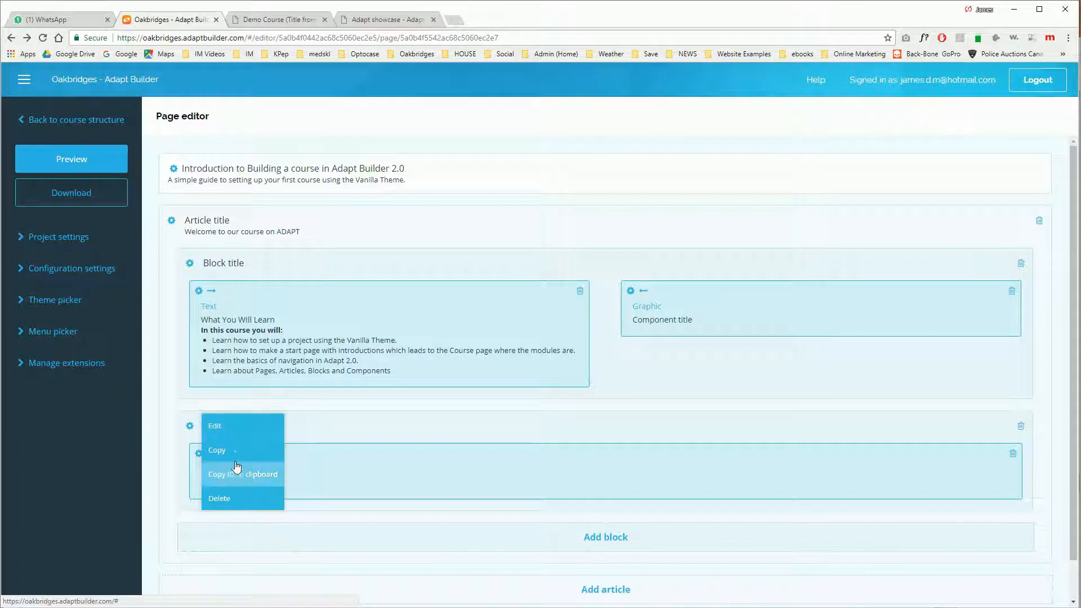
click(216, 427)
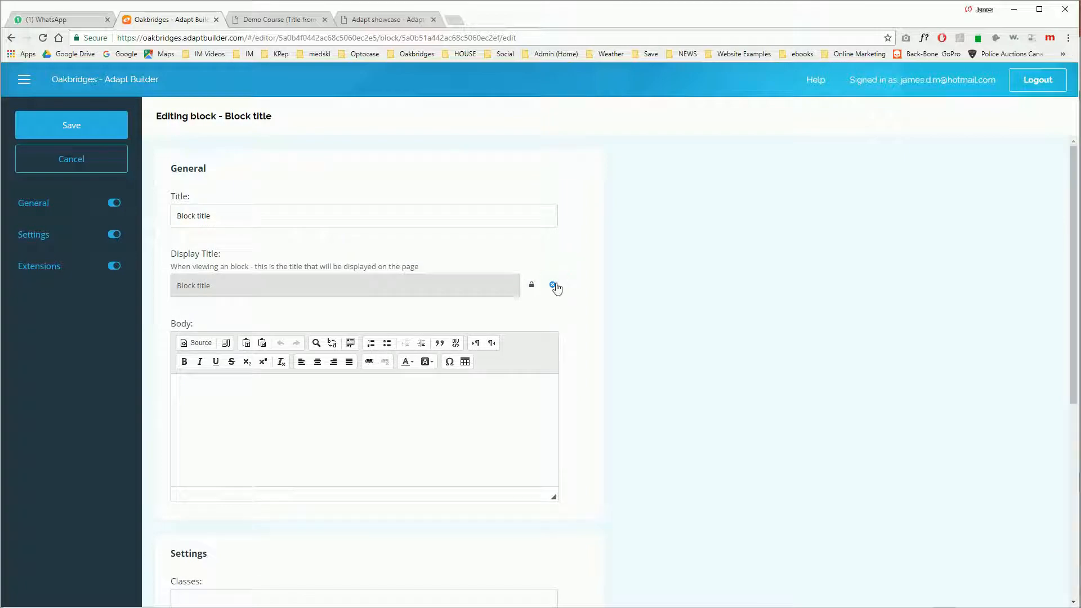
click(554, 285)
click(75, 129)
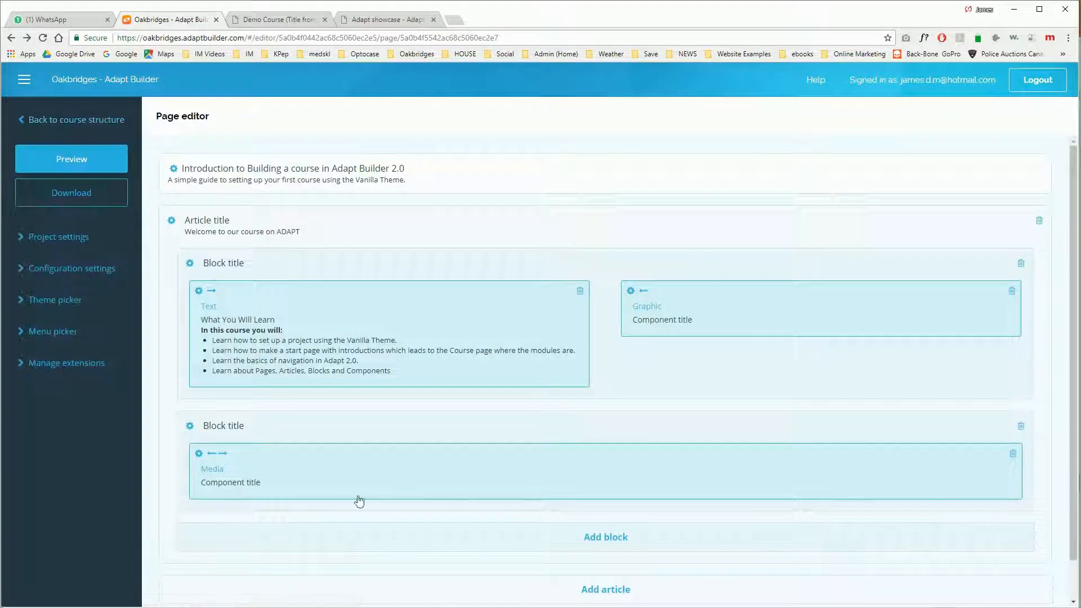
Step: Clear the media component's display title and assign the existing asset CA - Intro Video h264.mp4 as its MP4 link
double_click(308, 483)
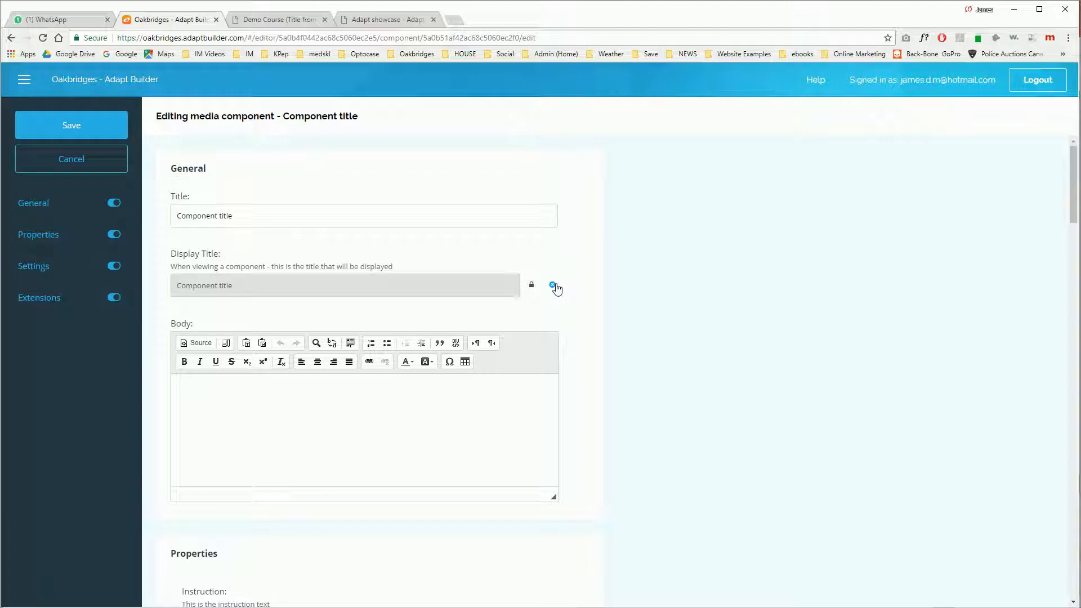
click(554, 286)
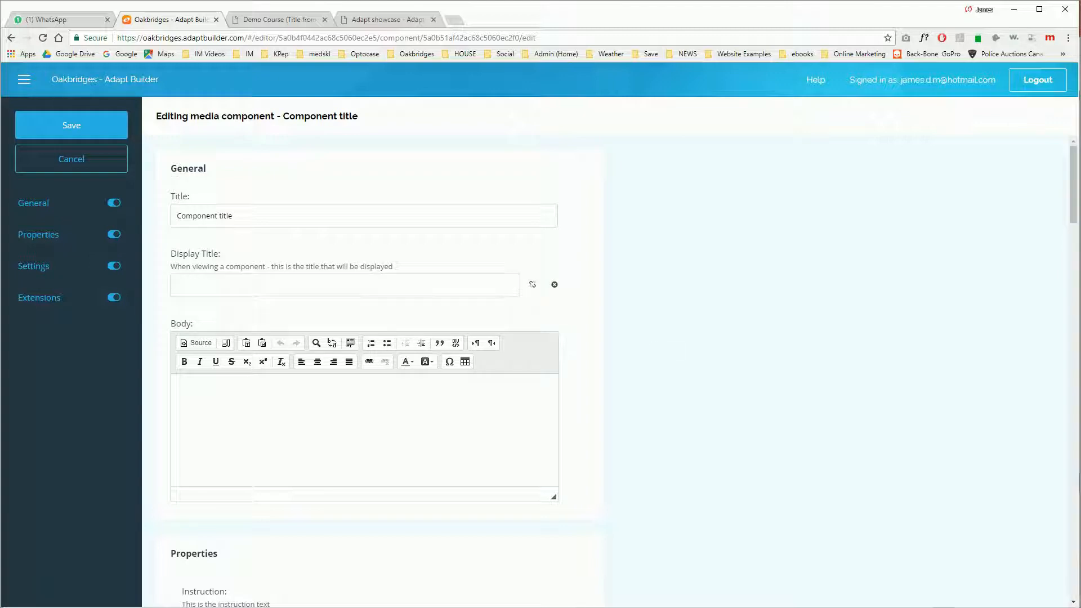
scroll(444, 340, down, 4)
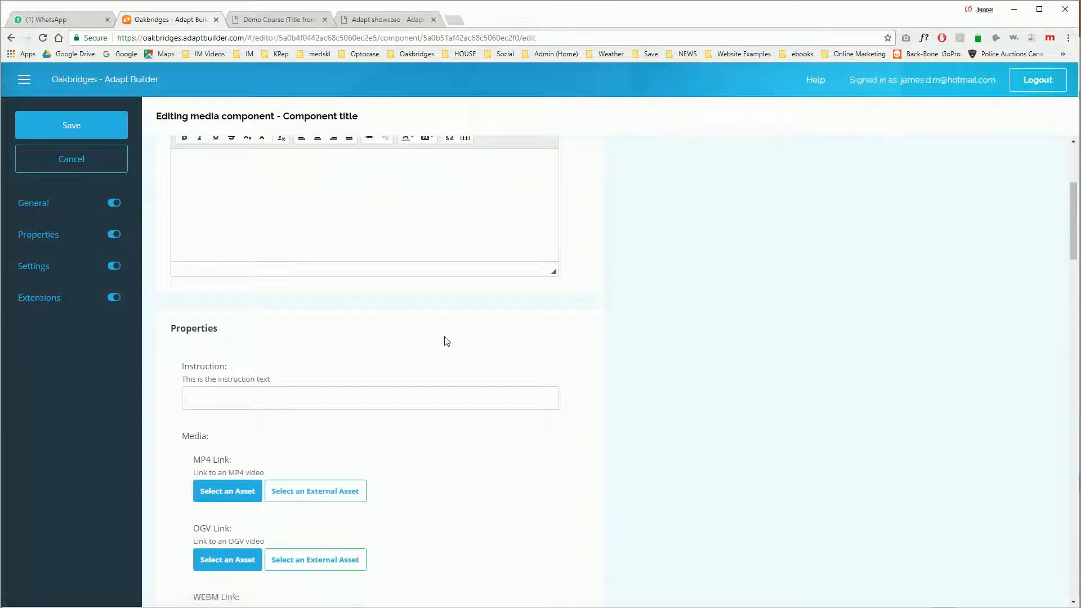
scroll(446, 341, down, 2)
scroll(446, 341, down, 2)
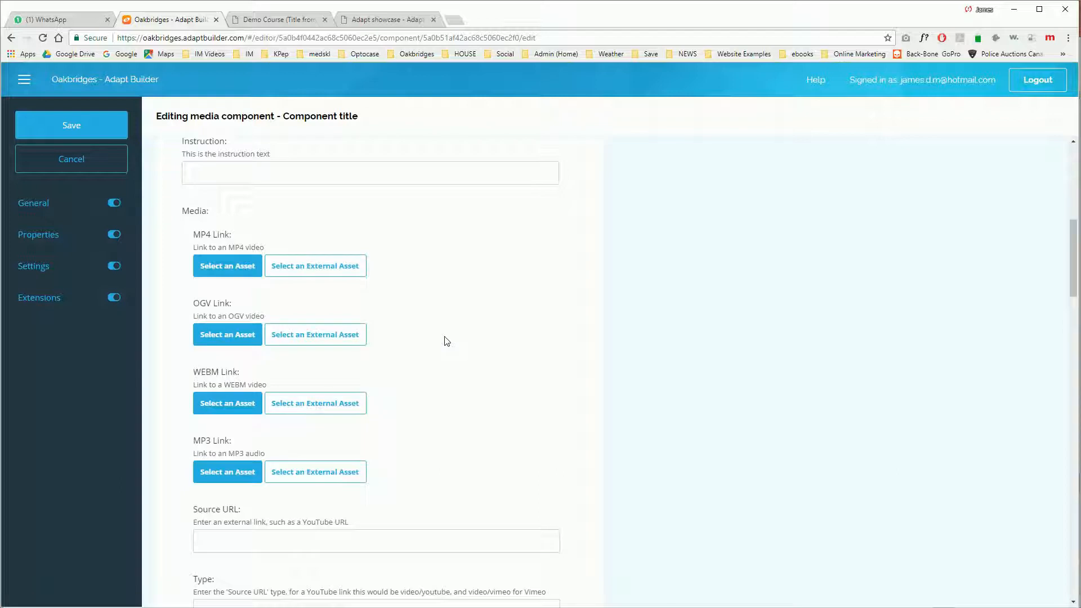
click(228, 267)
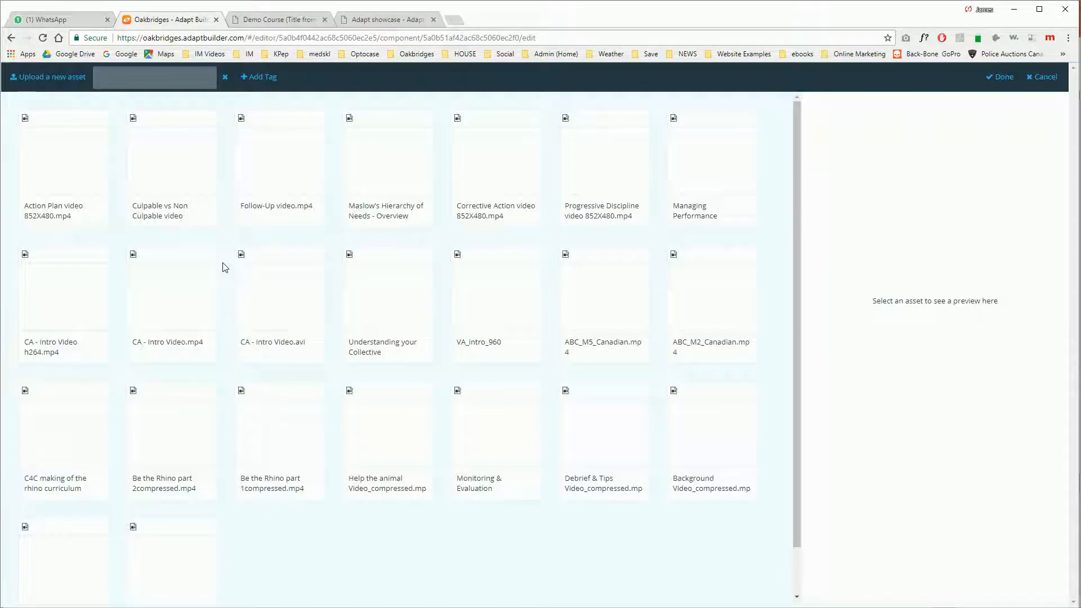
click(63, 310)
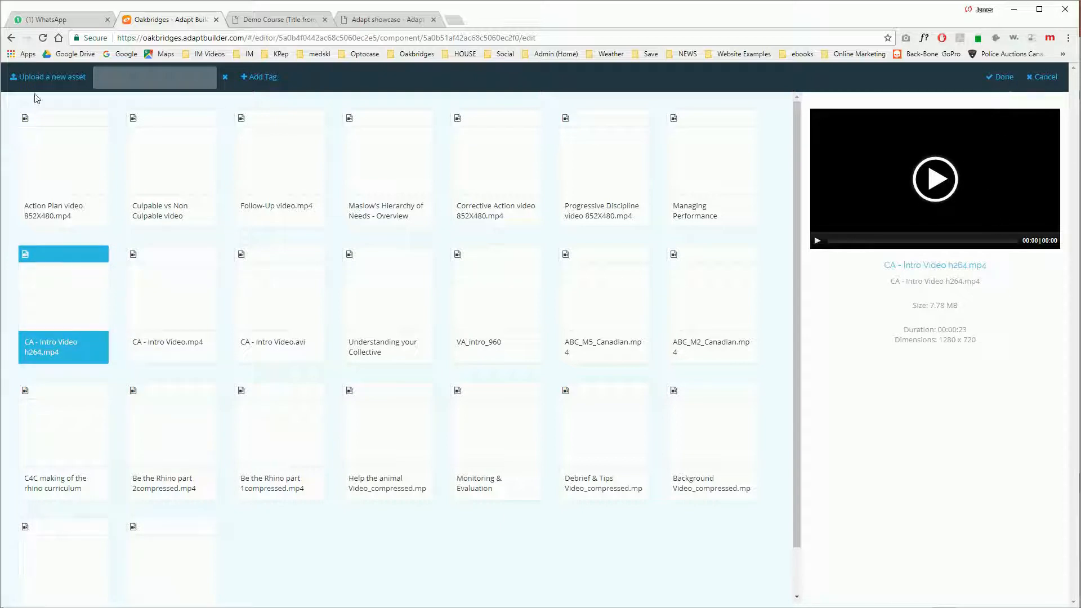
click(1005, 77)
Step: Search the assets for "oakbri" and assign oakbridgesclickplayb.jpg as the video's poster image
scroll(692, 364, down, 8)
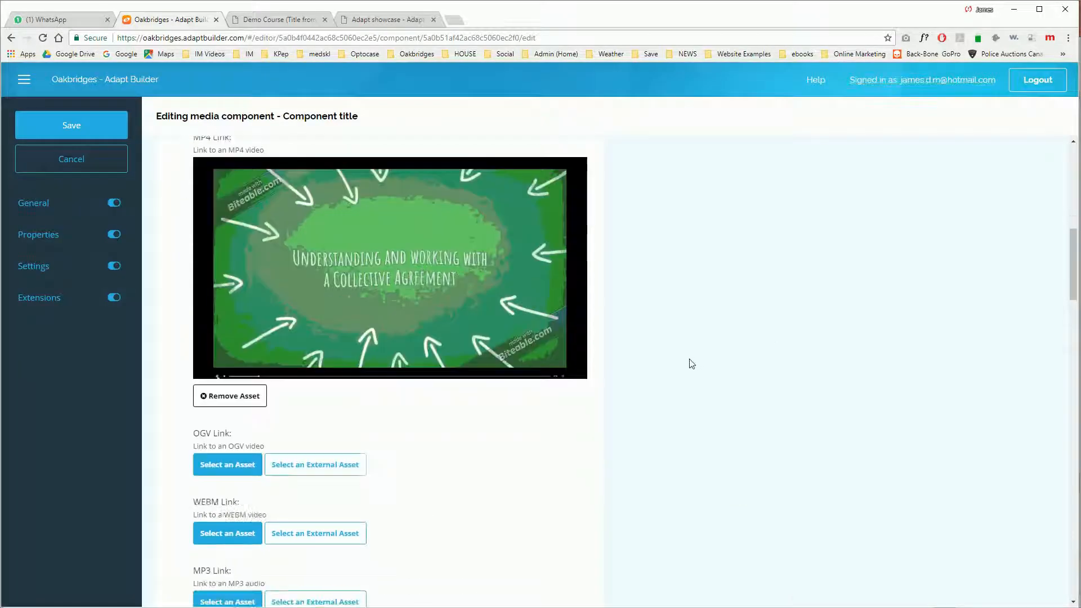
scroll(692, 364, down, 2)
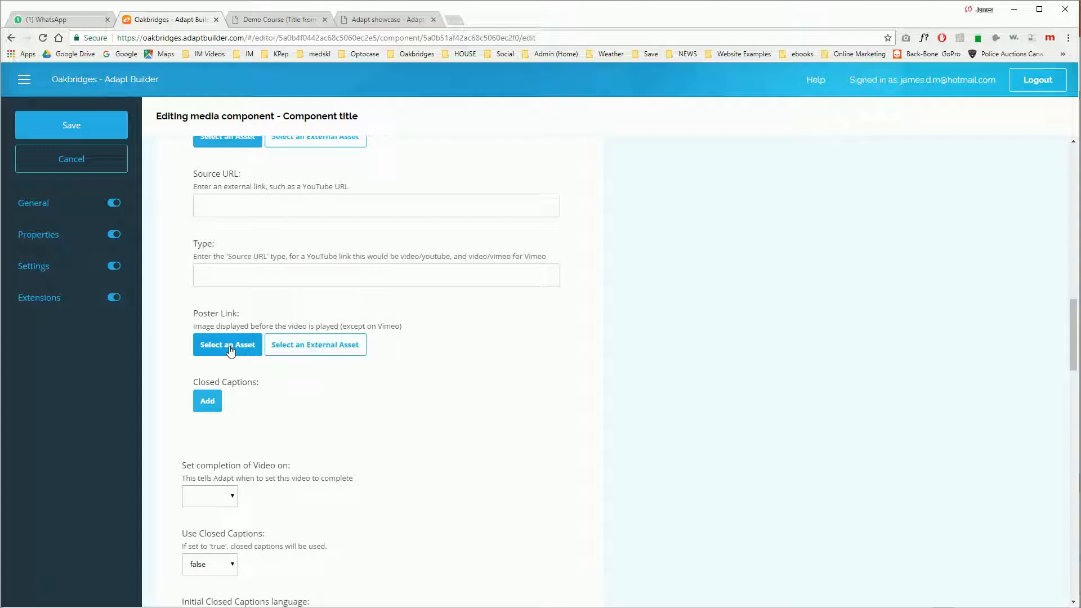
click(230, 349)
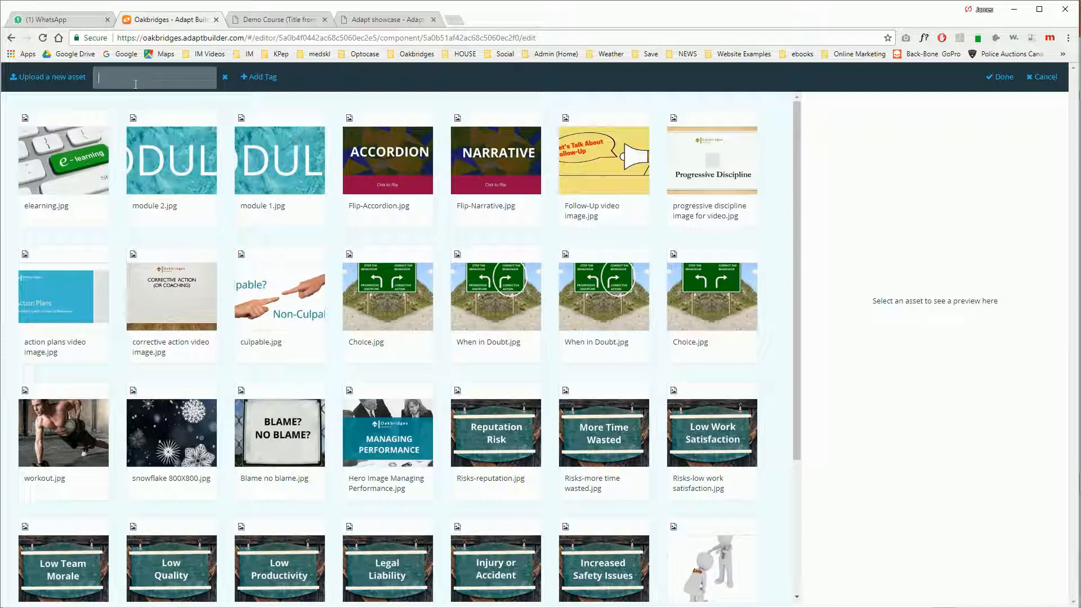
text(oakbri)
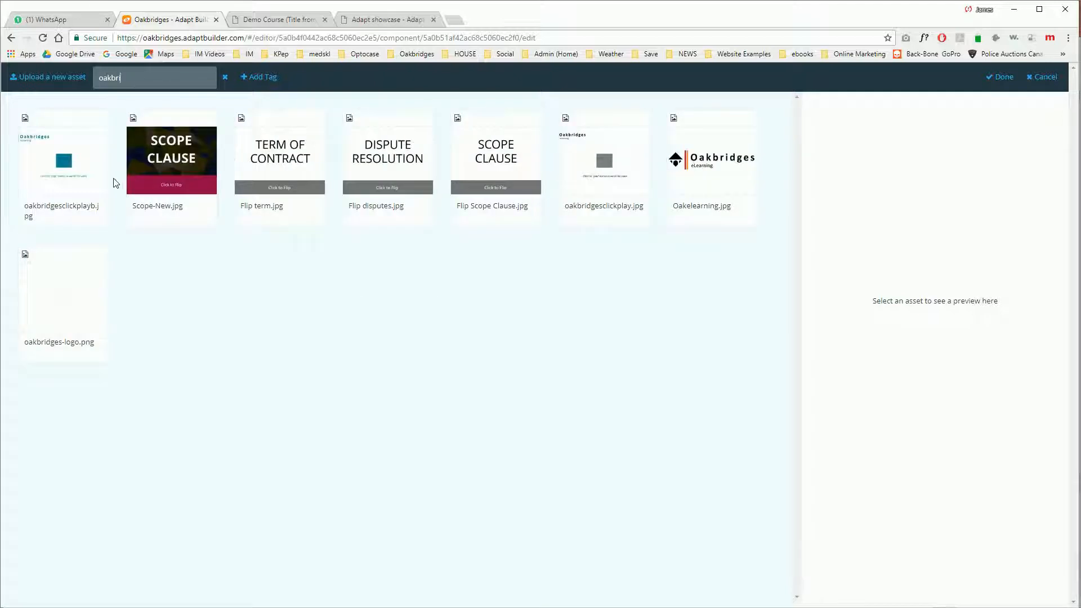
click(78, 178)
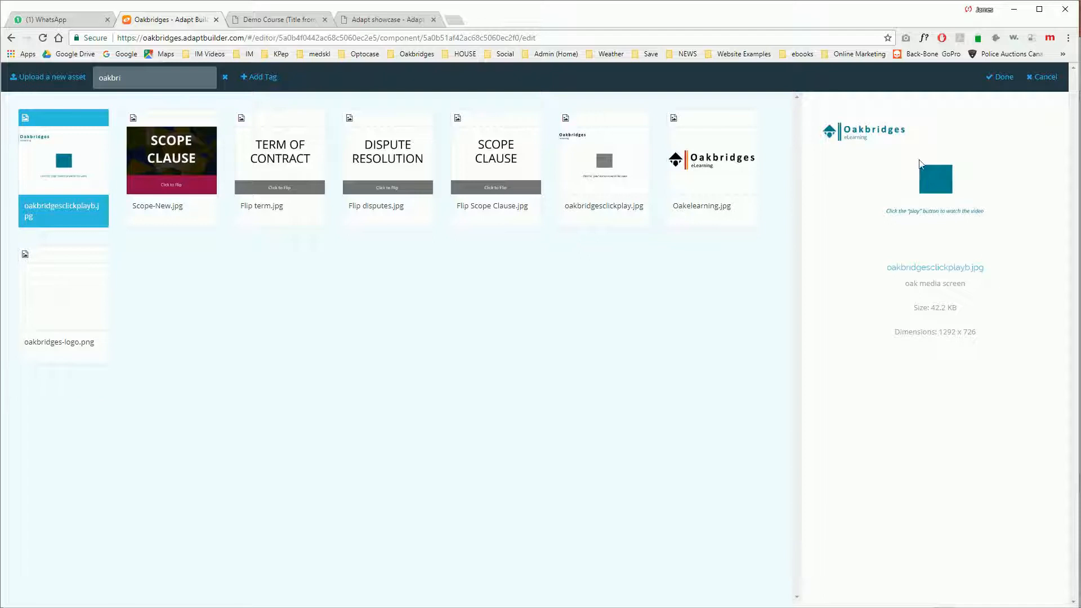
click(1001, 79)
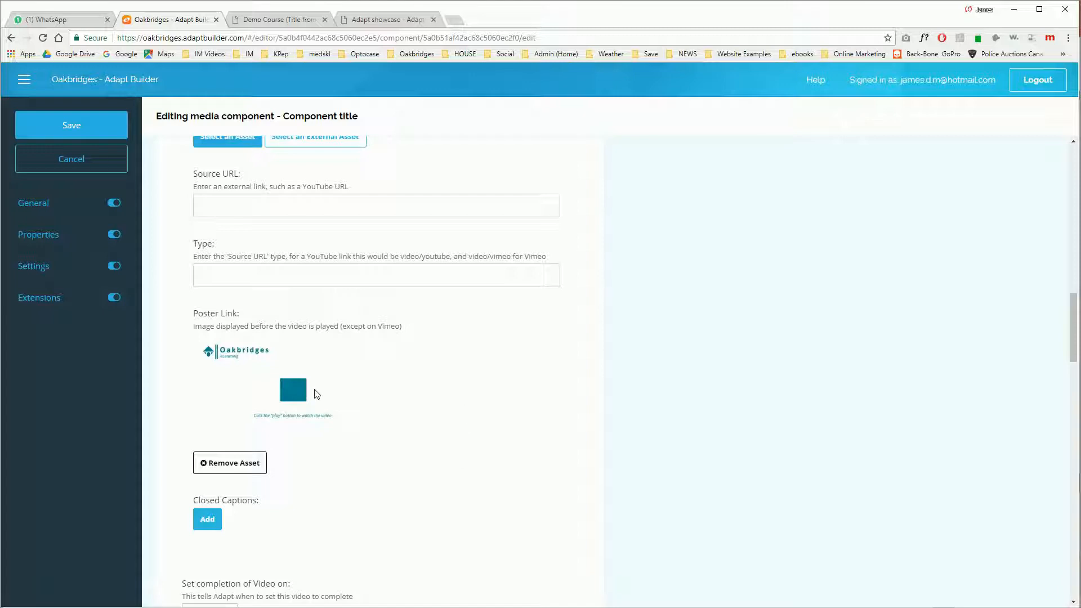
Step: Set the required video completion option to play and save the media component
click(88, 129)
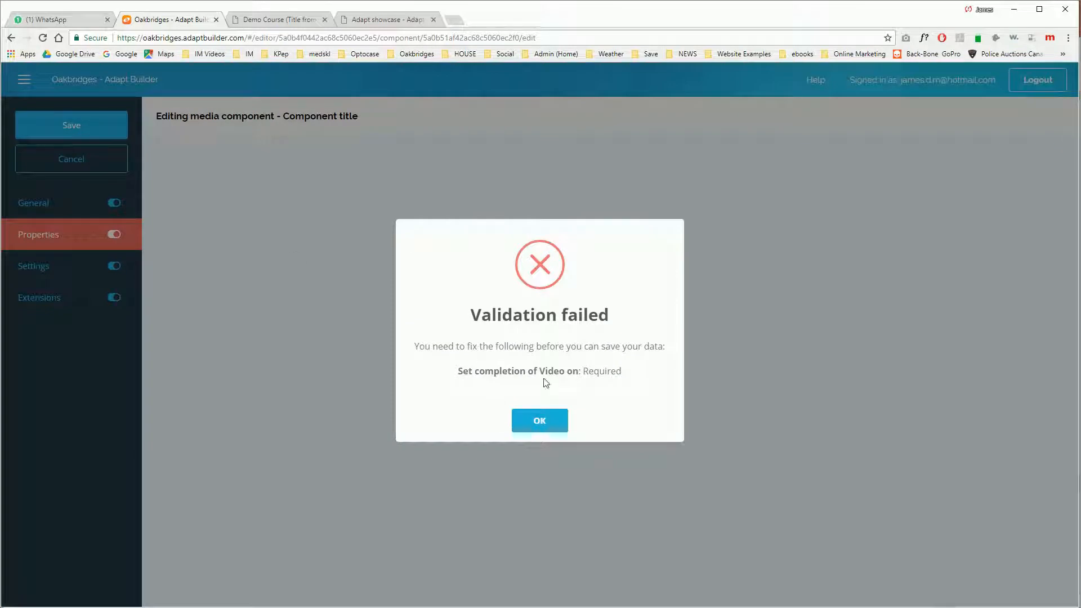
click(544, 425)
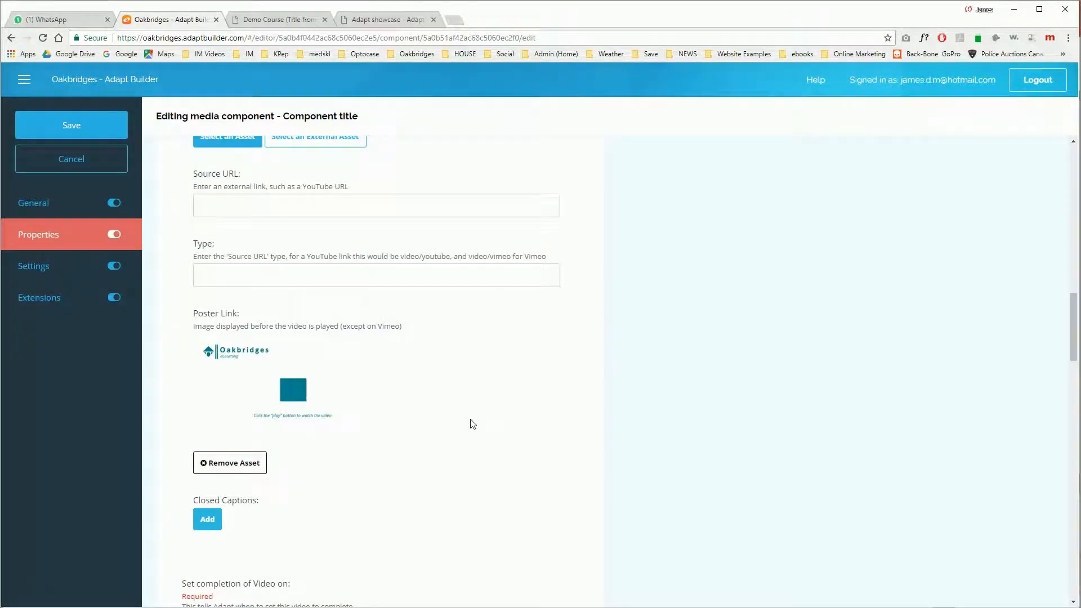
scroll(472, 423, down, 4)
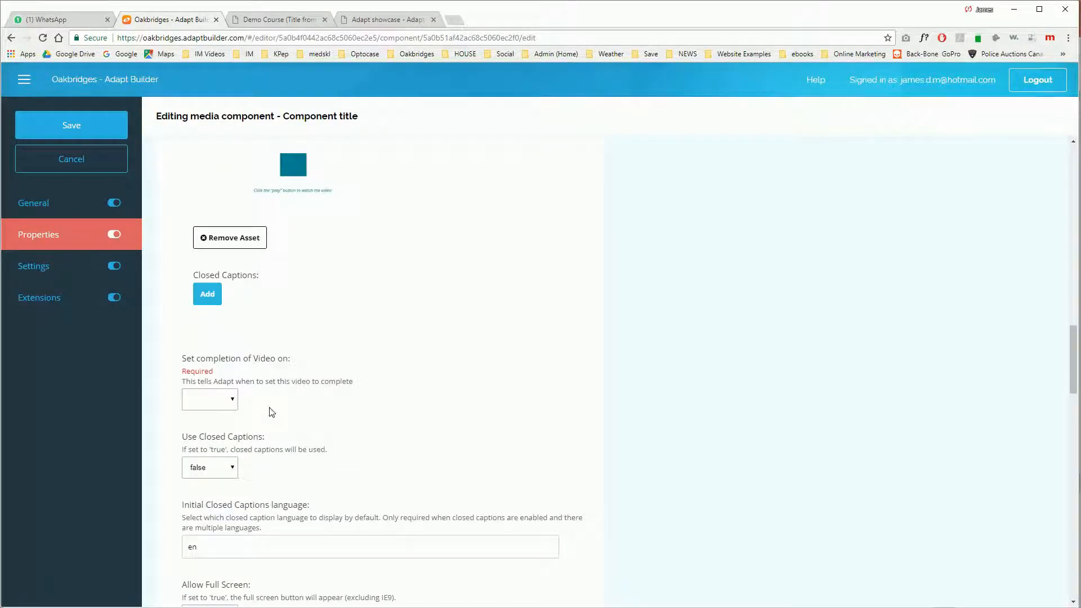
click(234, 401)
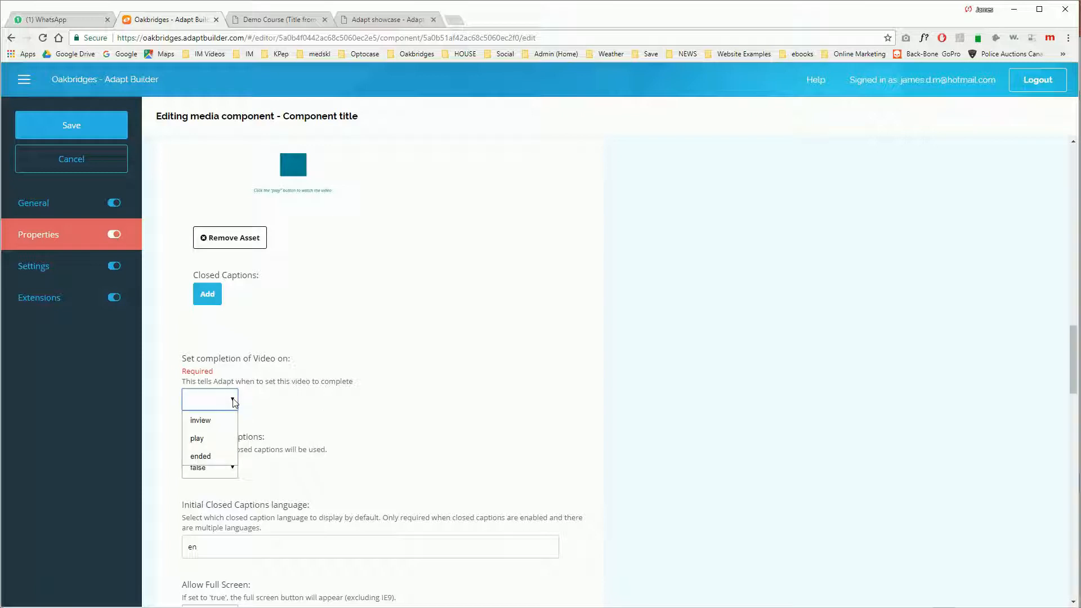
click(226, 439)
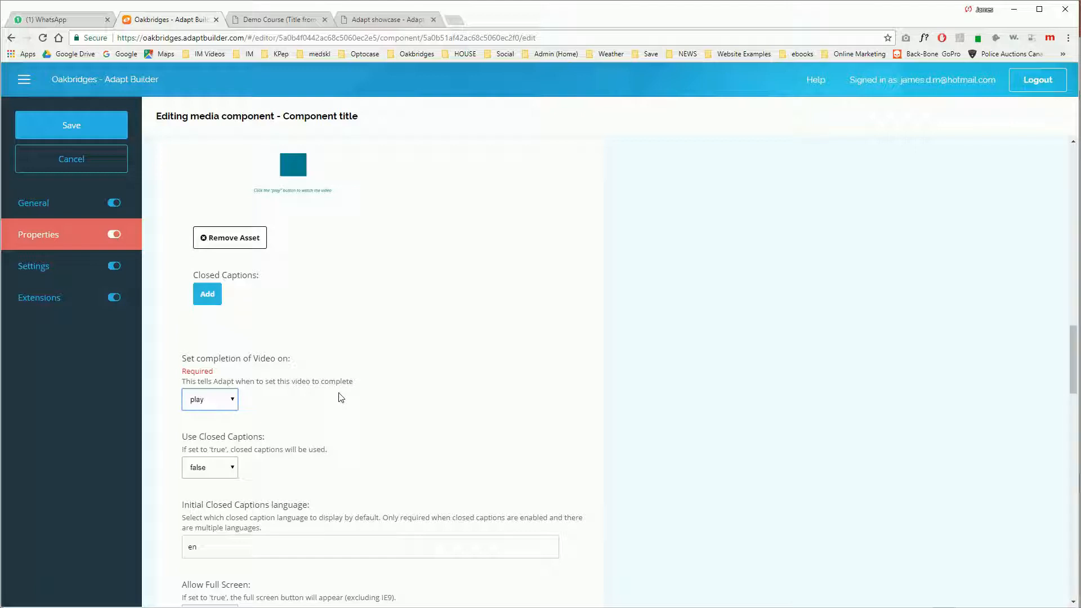
click(66, 127)
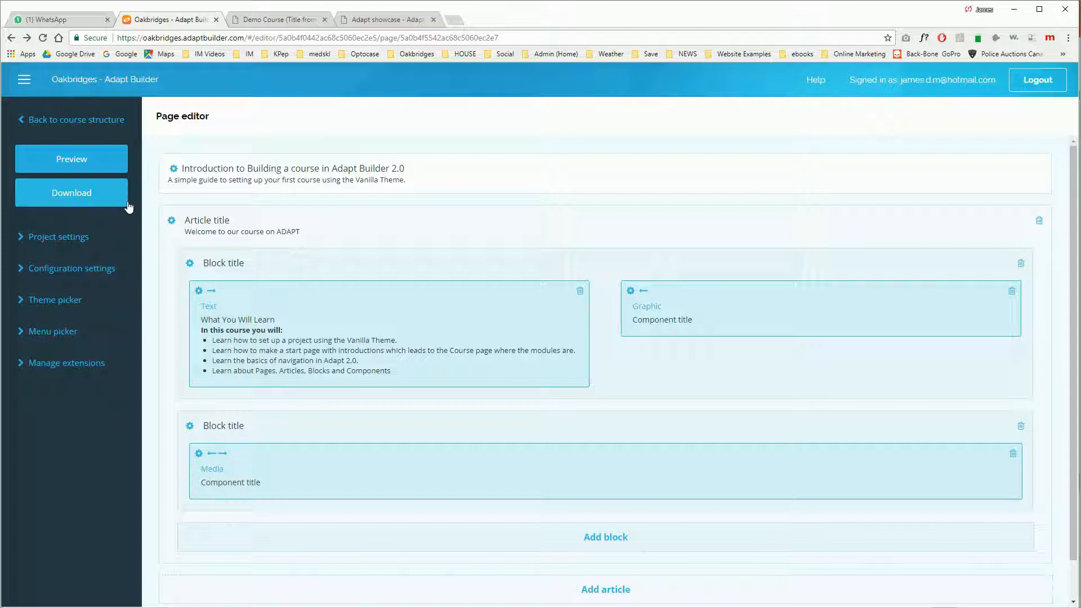
Step: Preview the course again, briefly play and pause the intro video, and return to the start of the introduction page
click(93, 161)
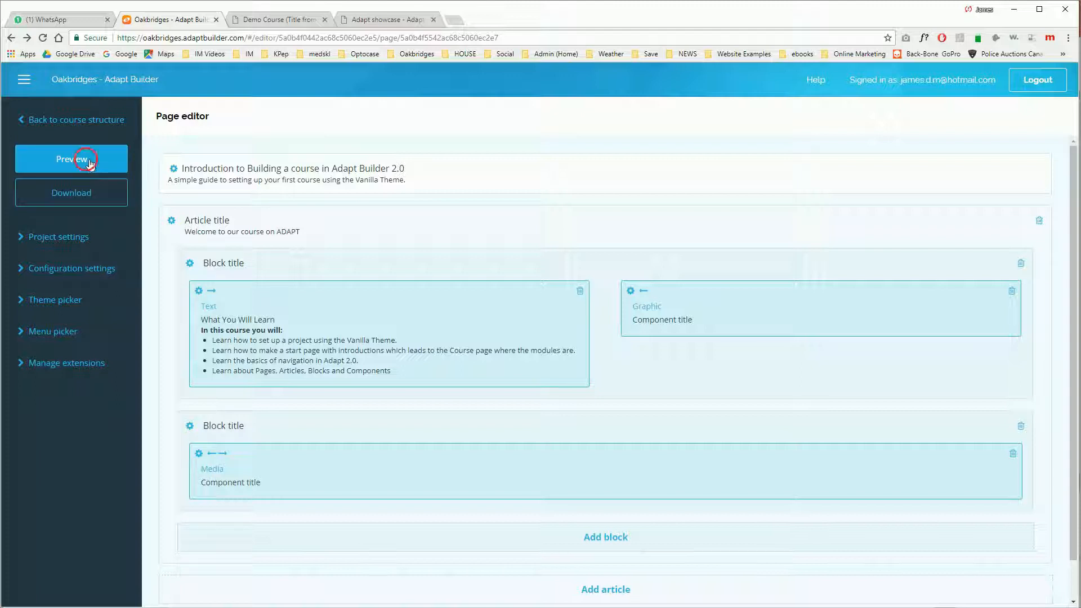
click(285, 24)
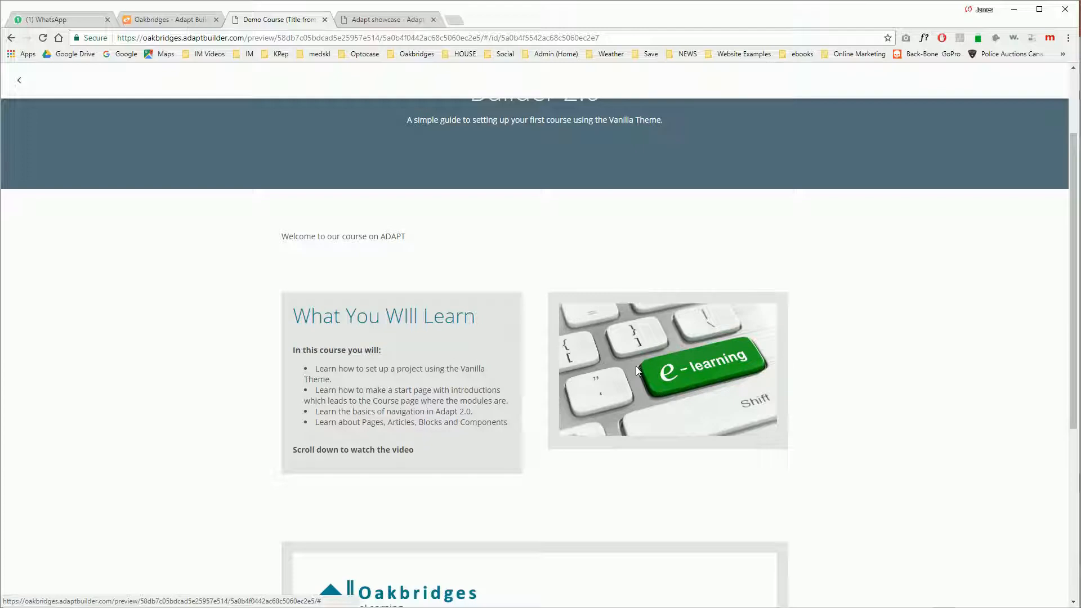
scroll(665, 379, down, 5)
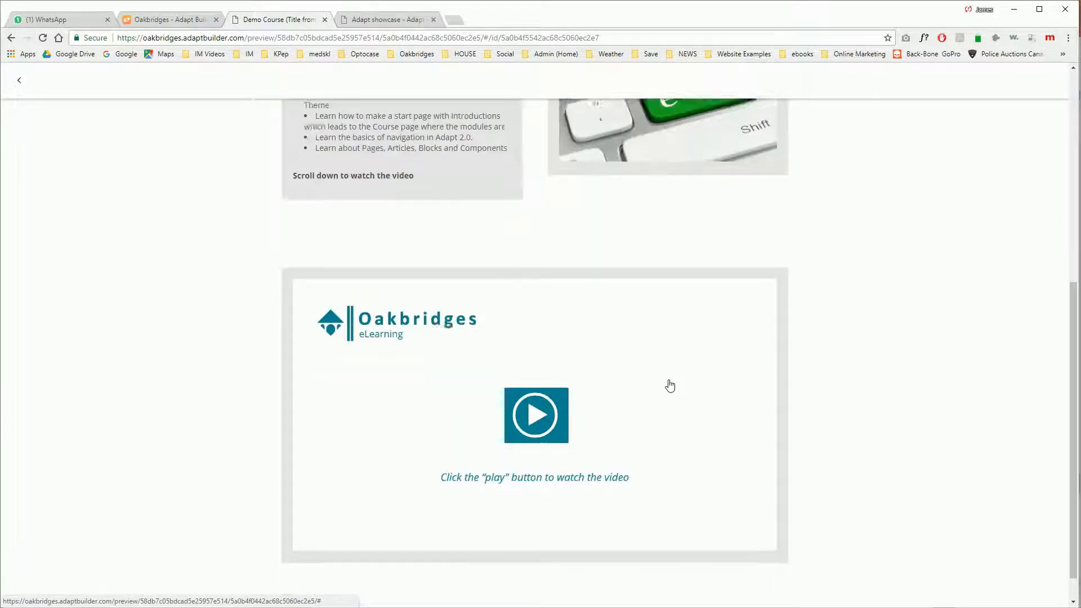
click(536, 382)
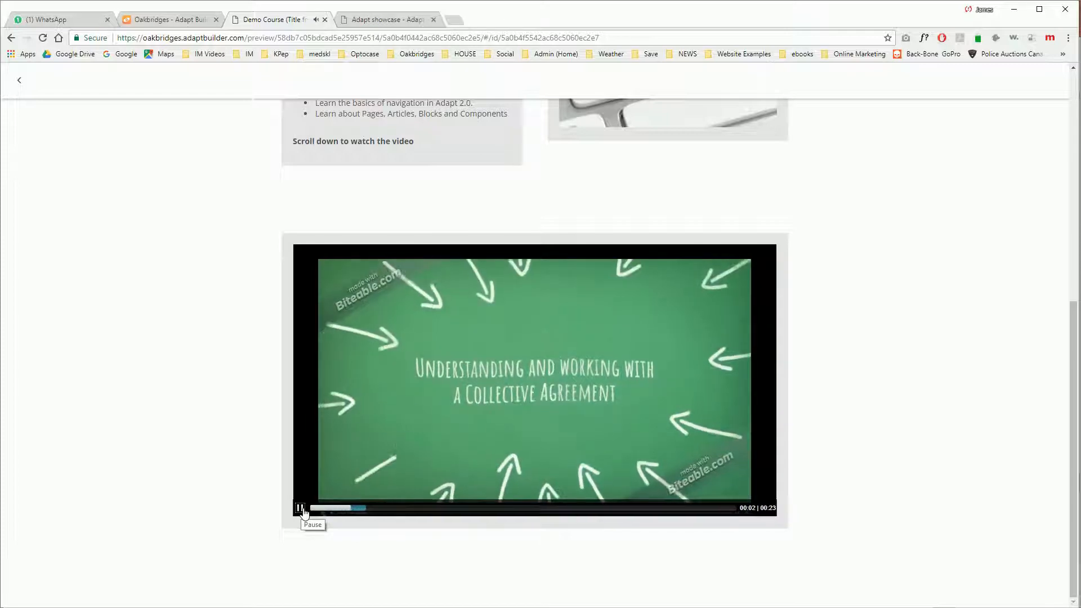
click(301, 508)
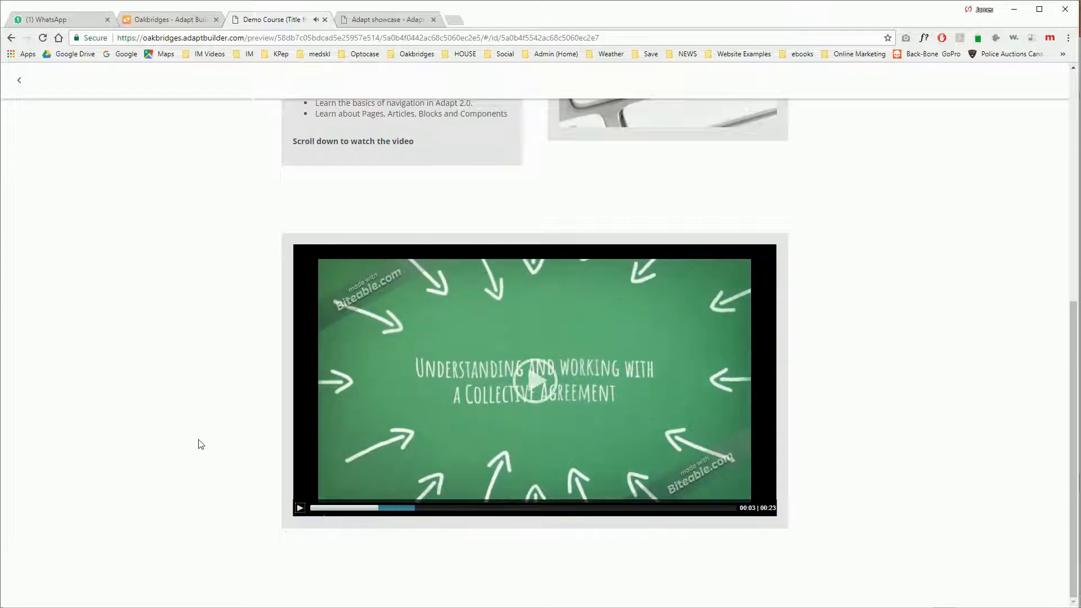
scroll(169, 439, up, 10)
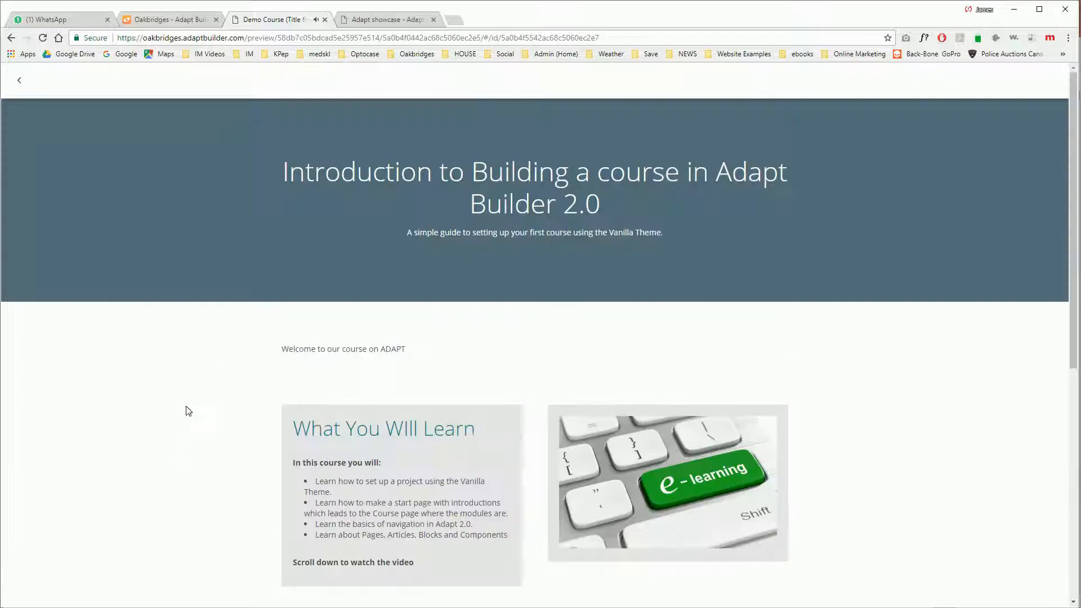
Step: Return to the course structure in Adapt Builder, add a sub menu below the introduction page and select it
click(174, 22)
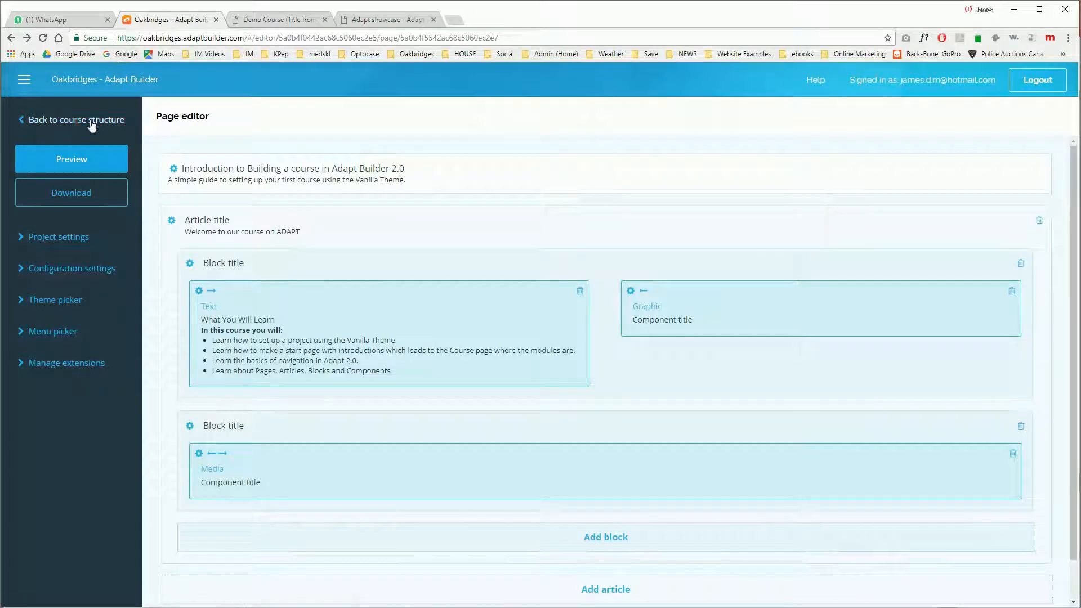
click(90, 120)
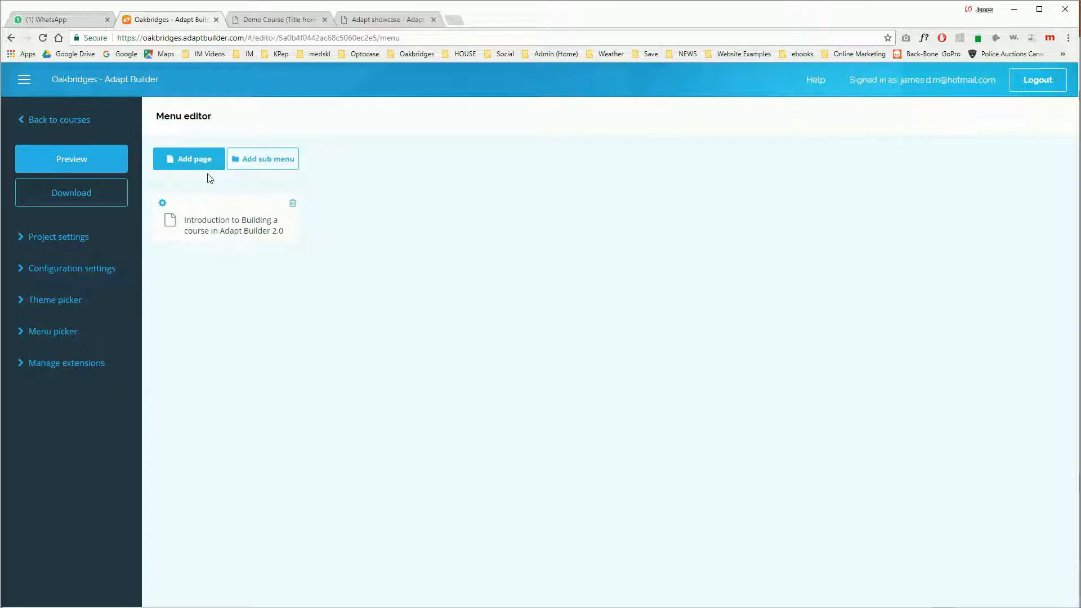
click(291, 166)
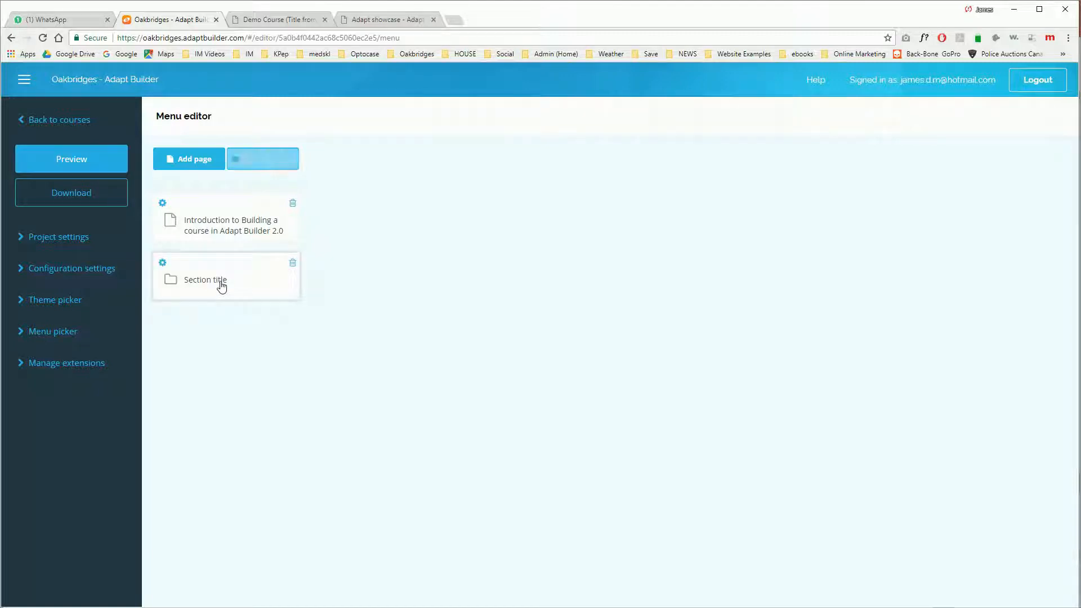
click(221, 287)
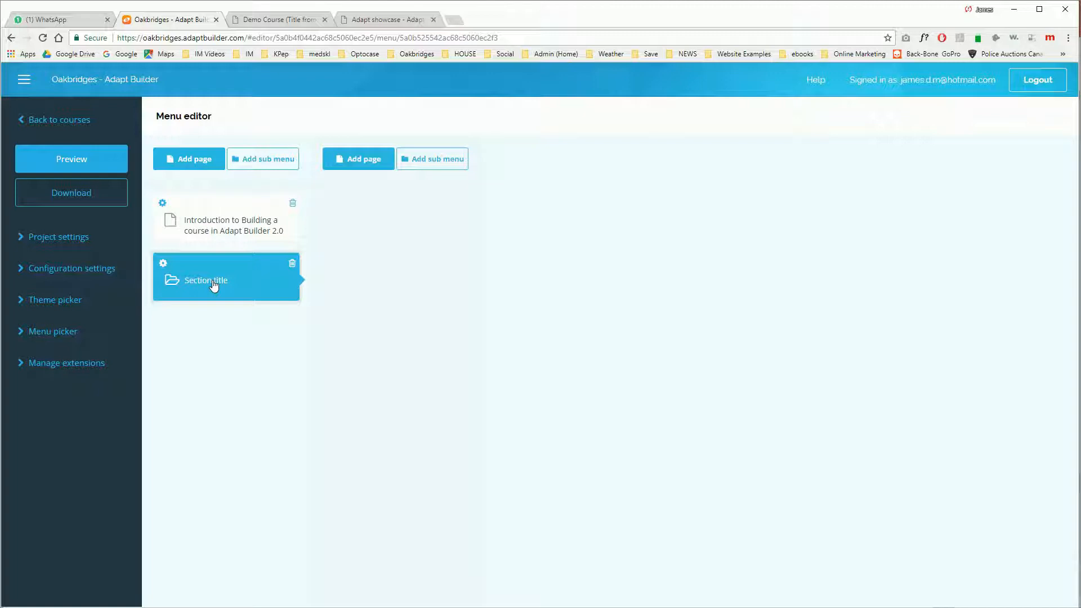
Step: Set the new sub menu's title to "Introduction to Building a course in Adapt Builder 2.0", copied from the Word document
click(162, 264)
click(188, 264)
click(319, 538)
click(263, 606)
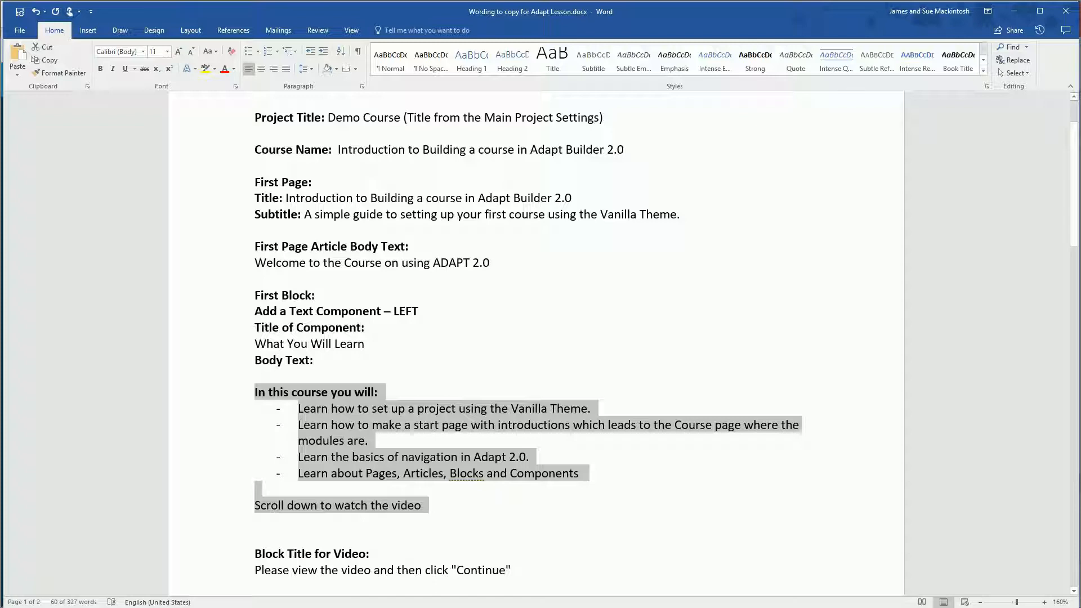
click(472, 363)
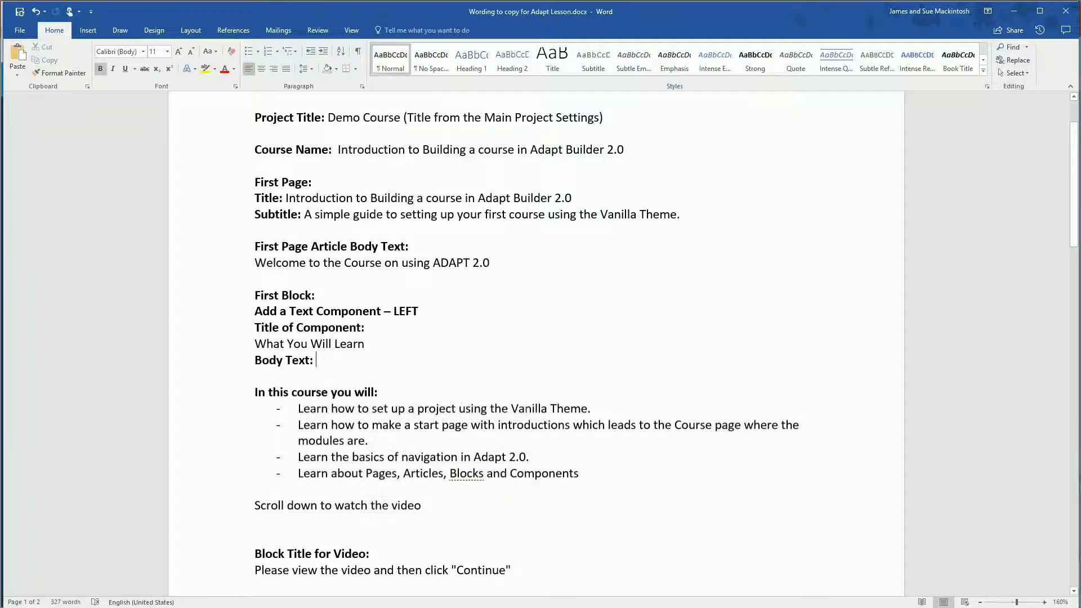
scroll(471, 363, down, 3)
scroll(536, 363, down, 2)
drag(543, 366, 256, 371)
key(ctrl+c)
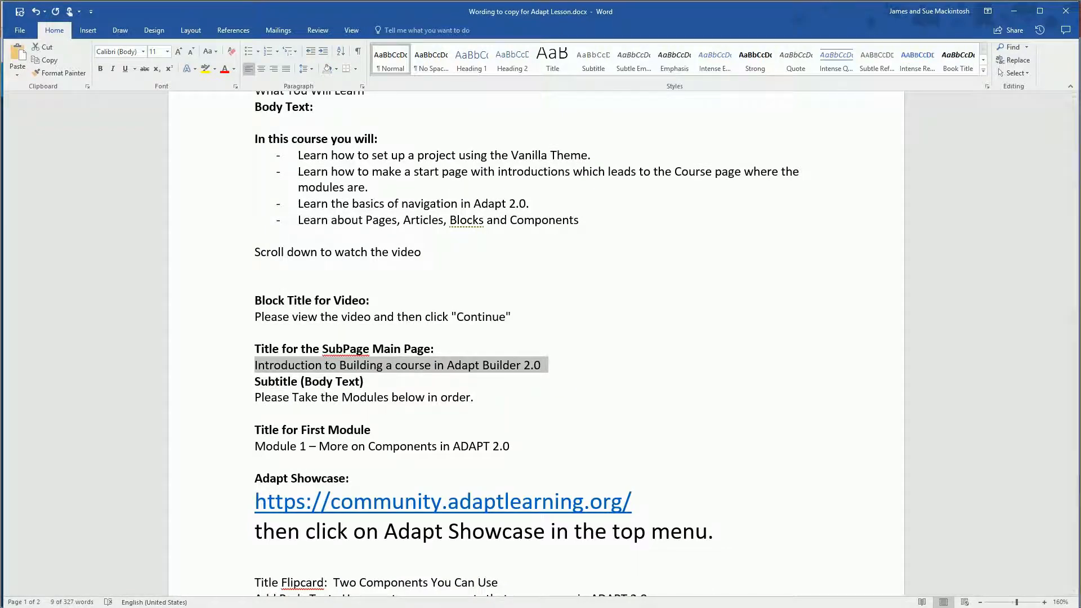
key(alt+Tab)
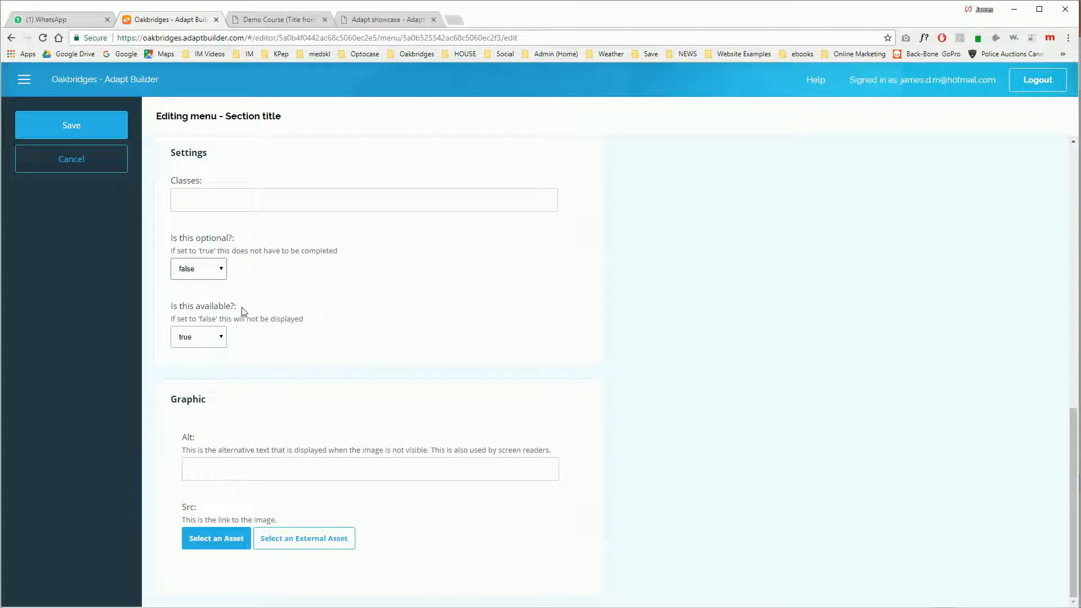
scroll(249, 315, up, 10)
triple_click(243, 216)
key(ctrl+v)
Step: Copy "Please Take the Modules below in order." from the Word document into the sub menu's body text and save
click(225, 420)
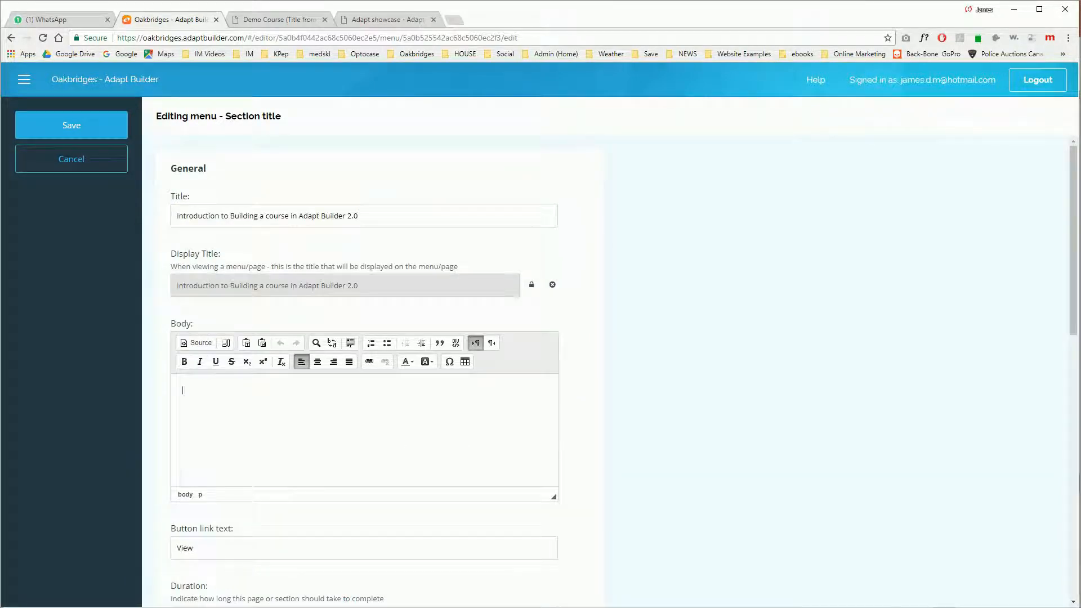
key(alt+Tab)
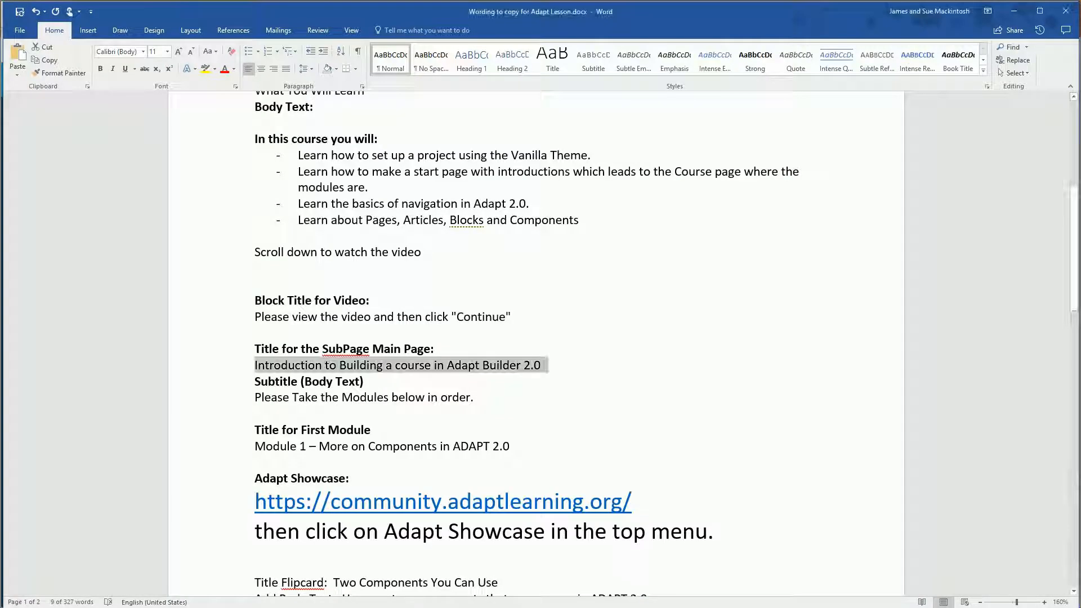
click(412, 397)
drag(479, 397, 270, 401)
key(ctrl+c)
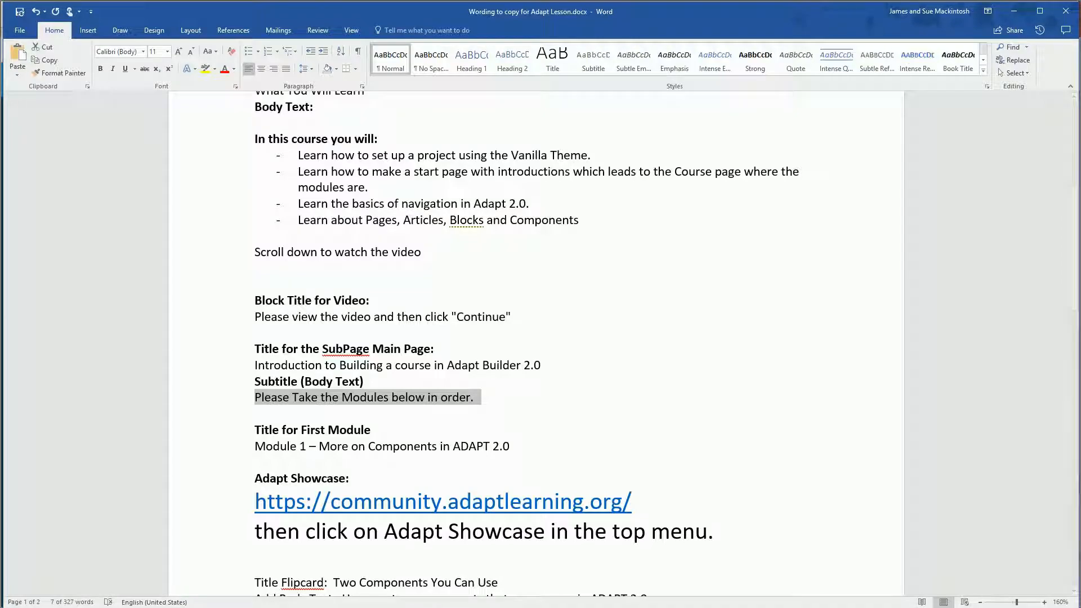
key(alt+Tab)
click(309, 427)
key(ctrl+v)
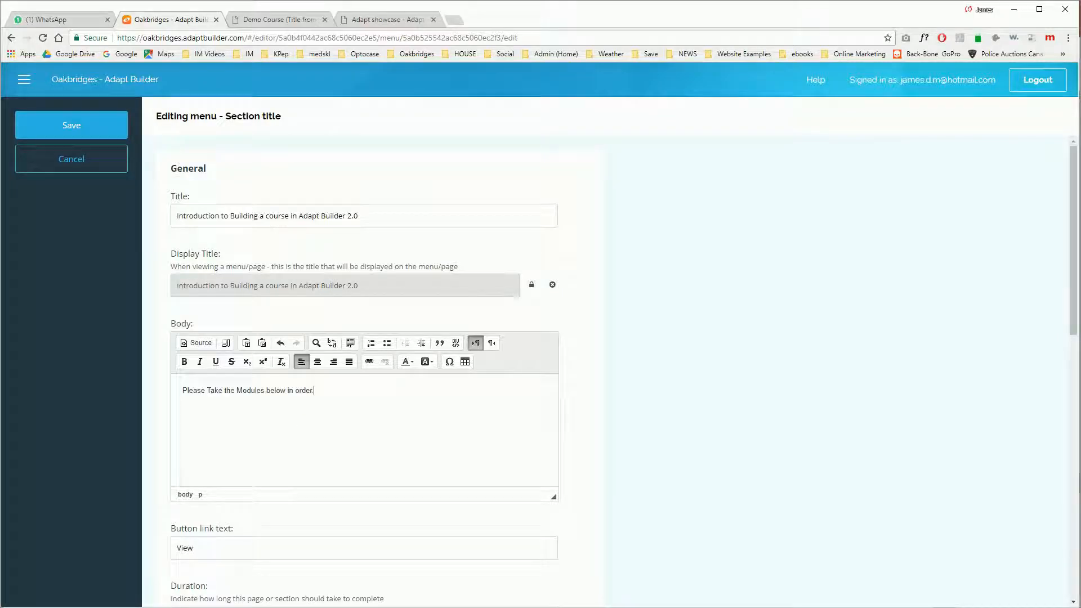
click(94, 129)
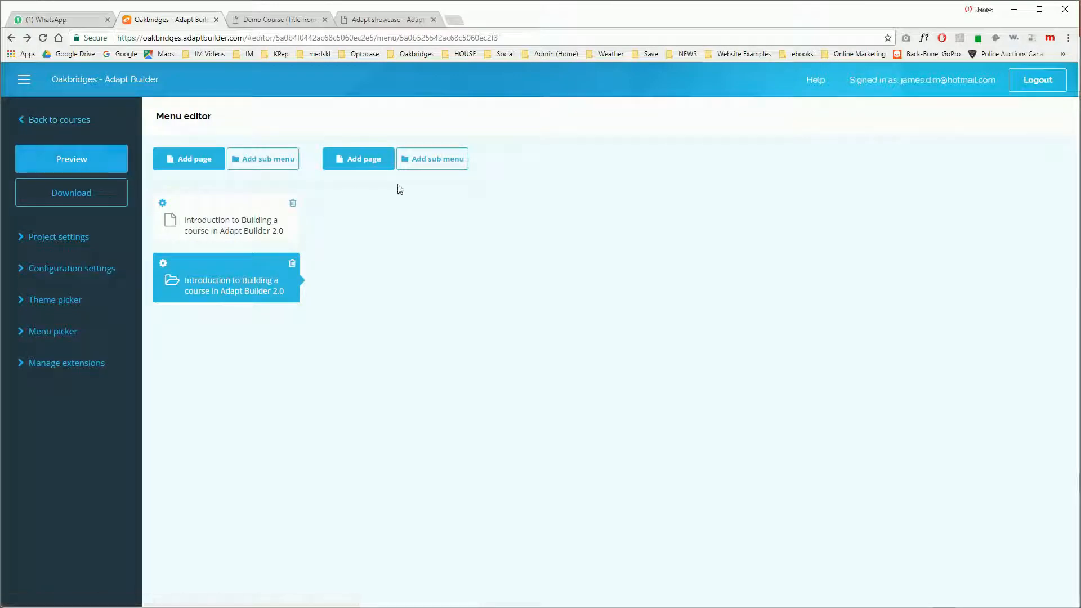
Step: Add a page inside the sub menu and title it "Module 1 – More on Components in ADAPT 2.0", copied from the Word document
click(360, 161)
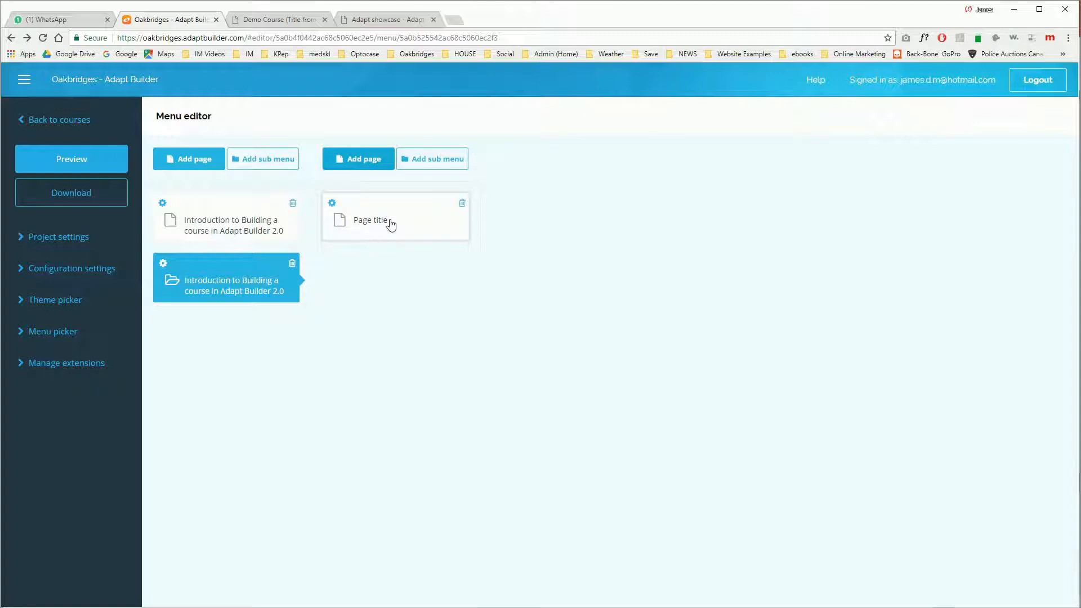
click(332, 203)
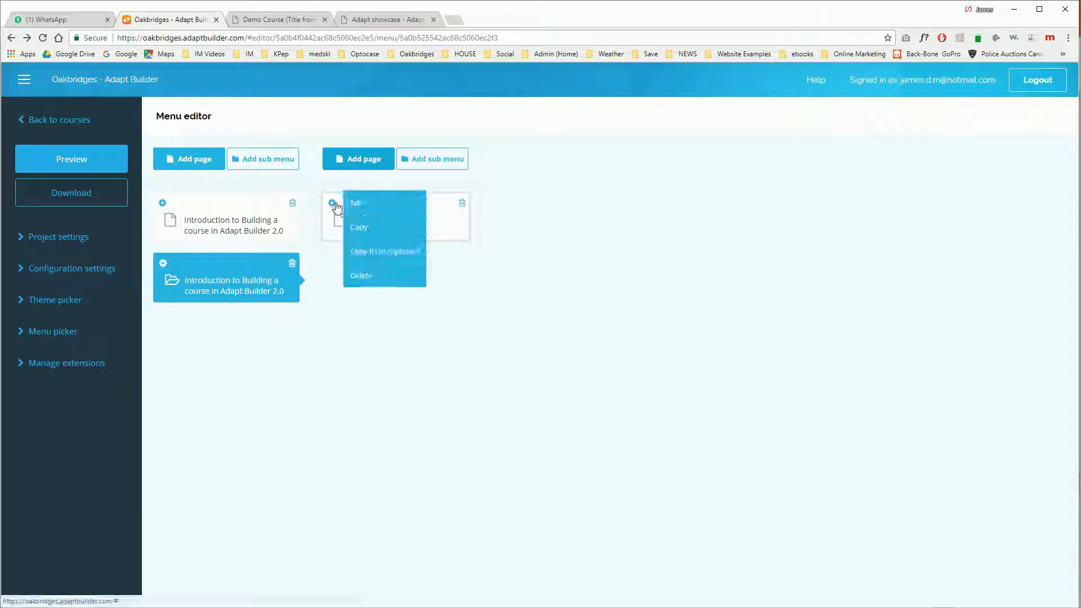
click(386, 205)
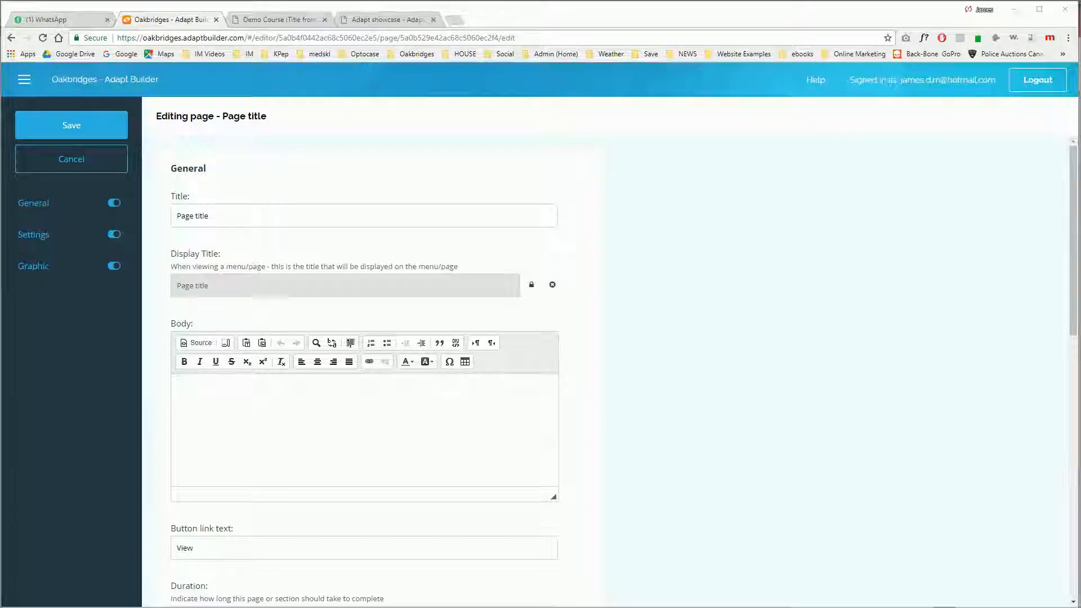
key(alt+Tab)
click(373, 430)
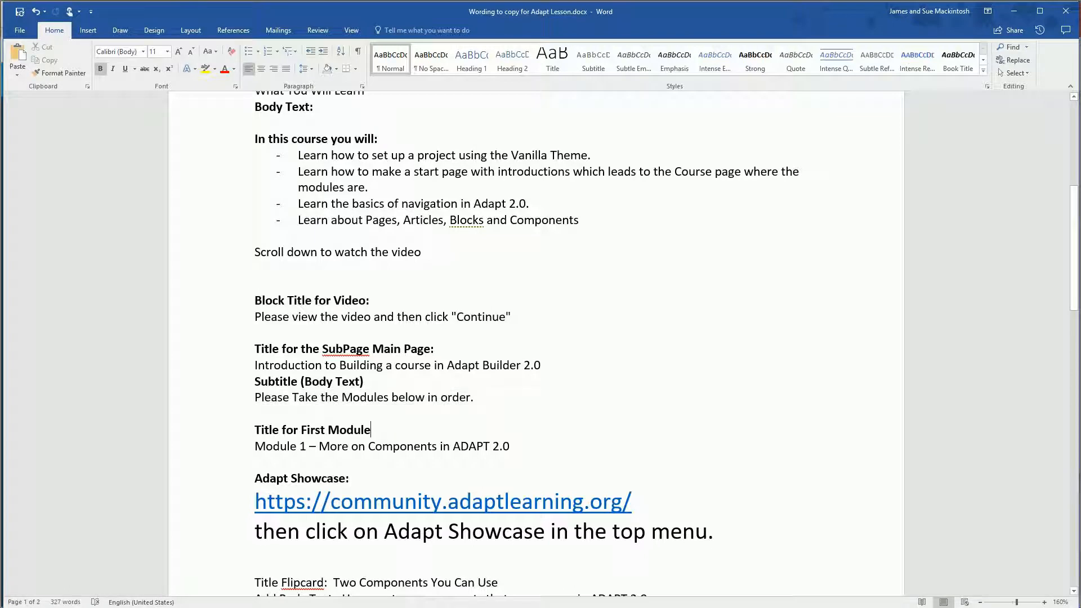
drag(516, 446, 255, 447)
key(ctrl+c)
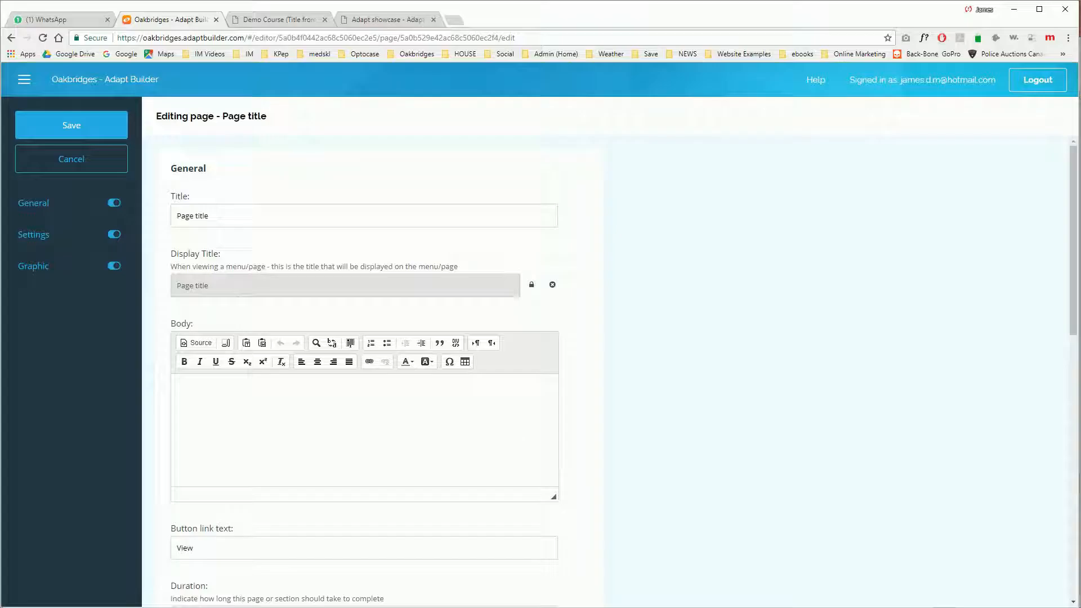
key(alt+Tab)
drag(210, 215, 172, 216)
key(ctrl+v)
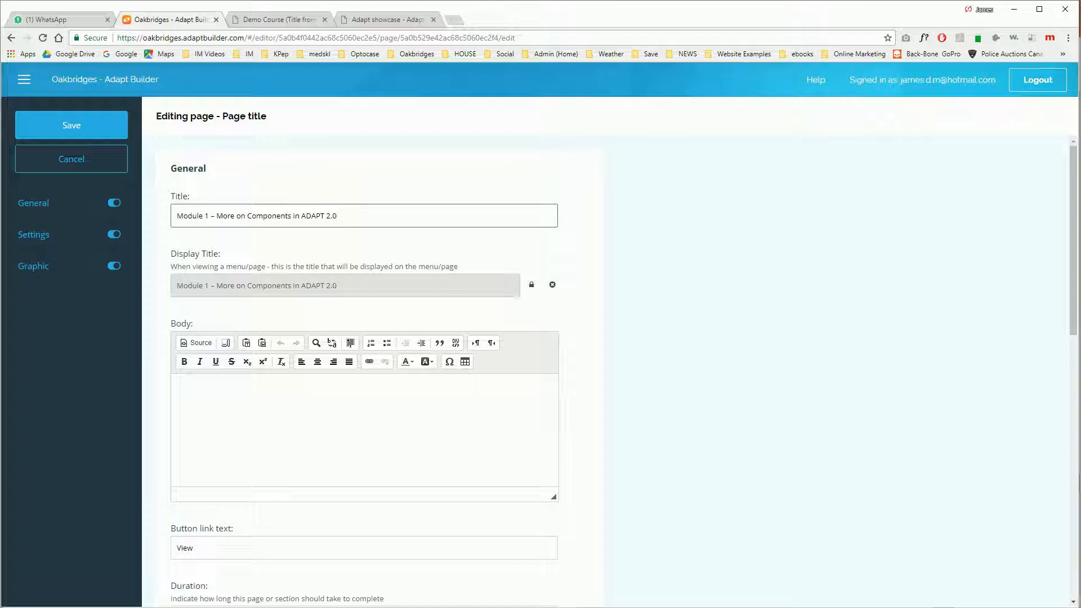
Step: Search the assets for "module", assign module 1.jpg as the page's graphic and save the page
scroll(216, 423, down, 4)
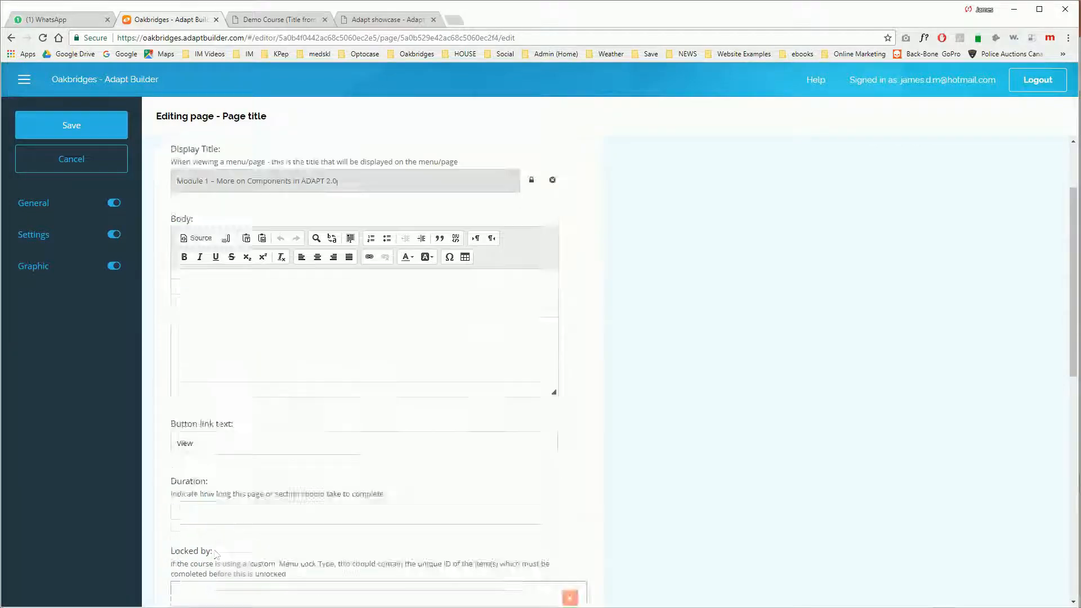
scroll(216, 423, down, 8)
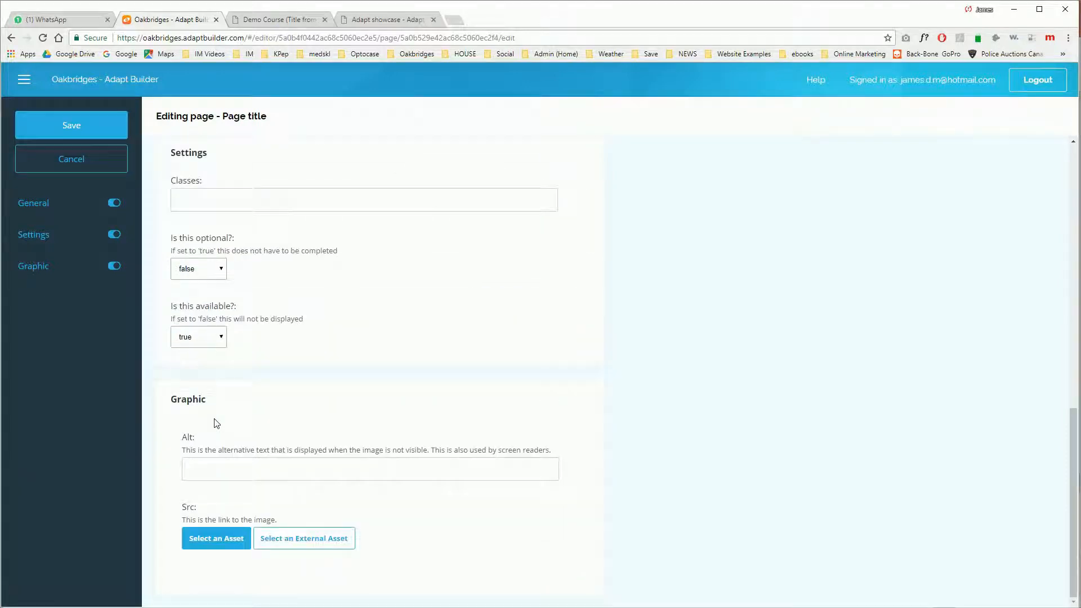
click(218, 542)
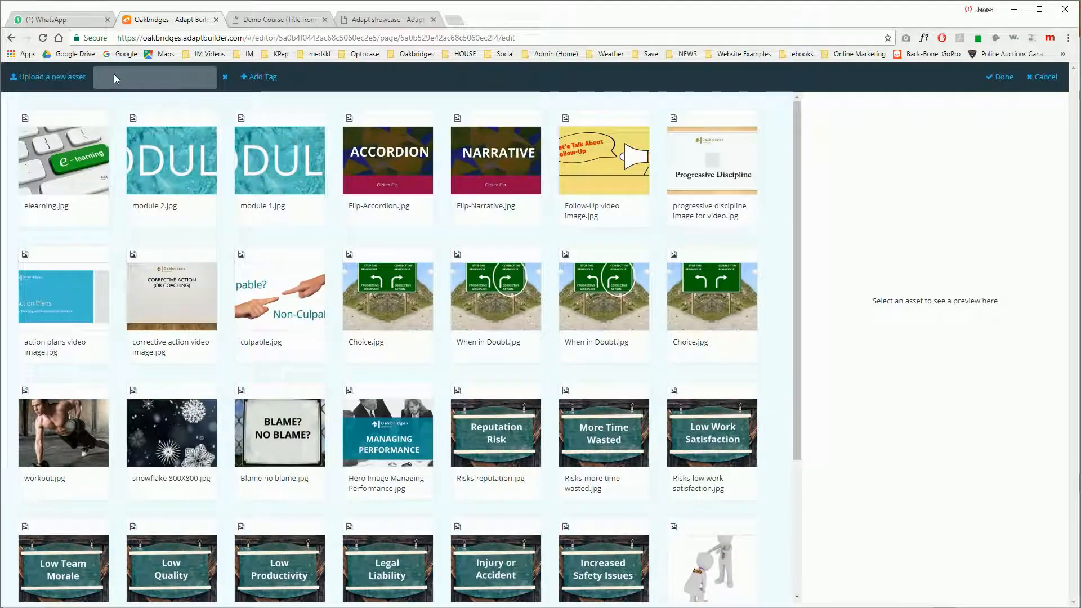
text(module)
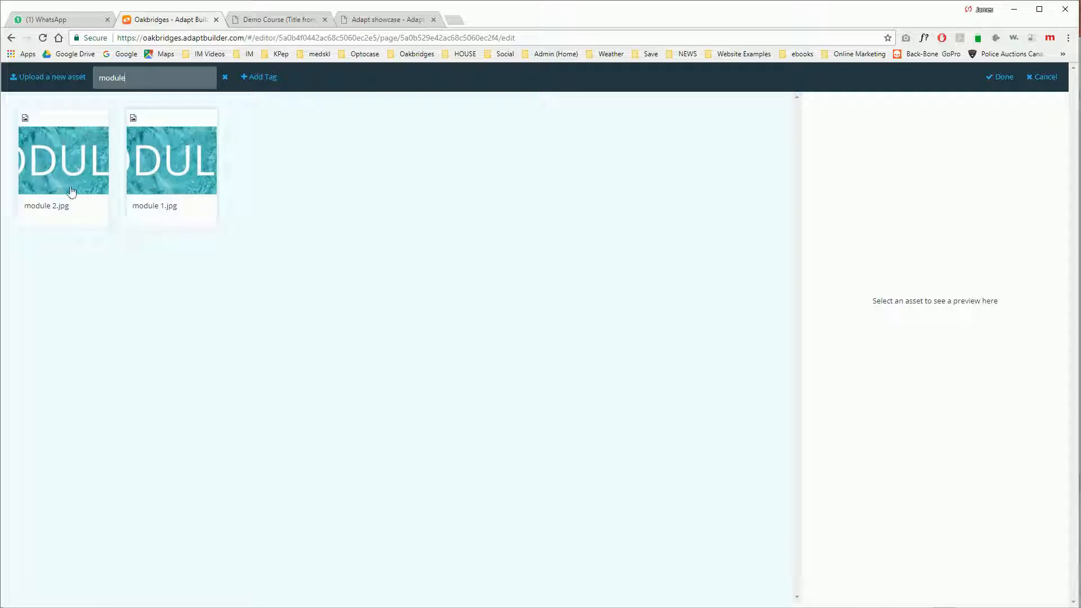
click(196, 179)
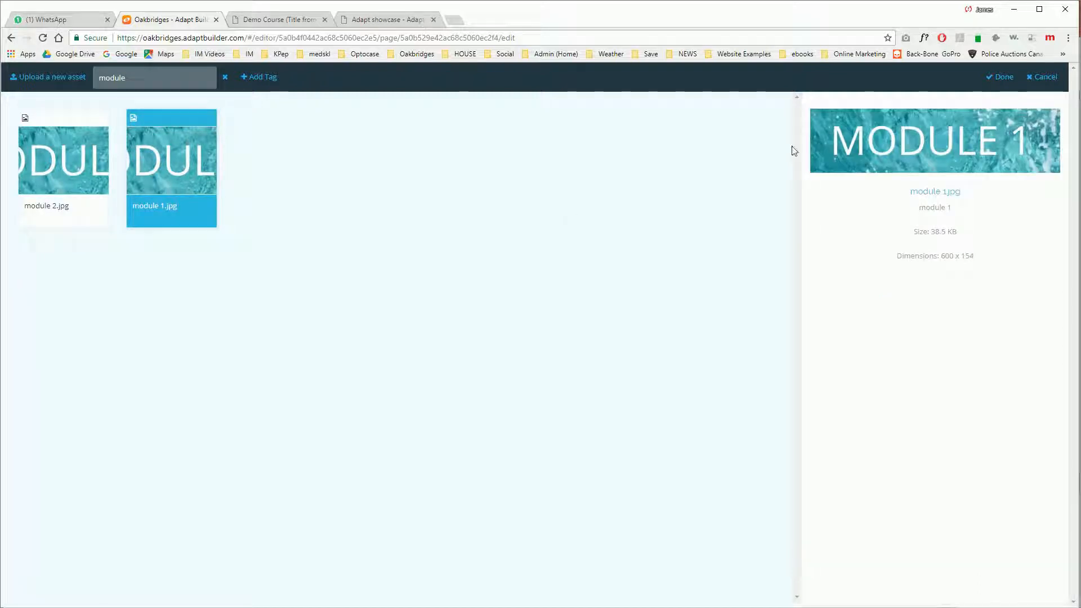
click(1001, 78)
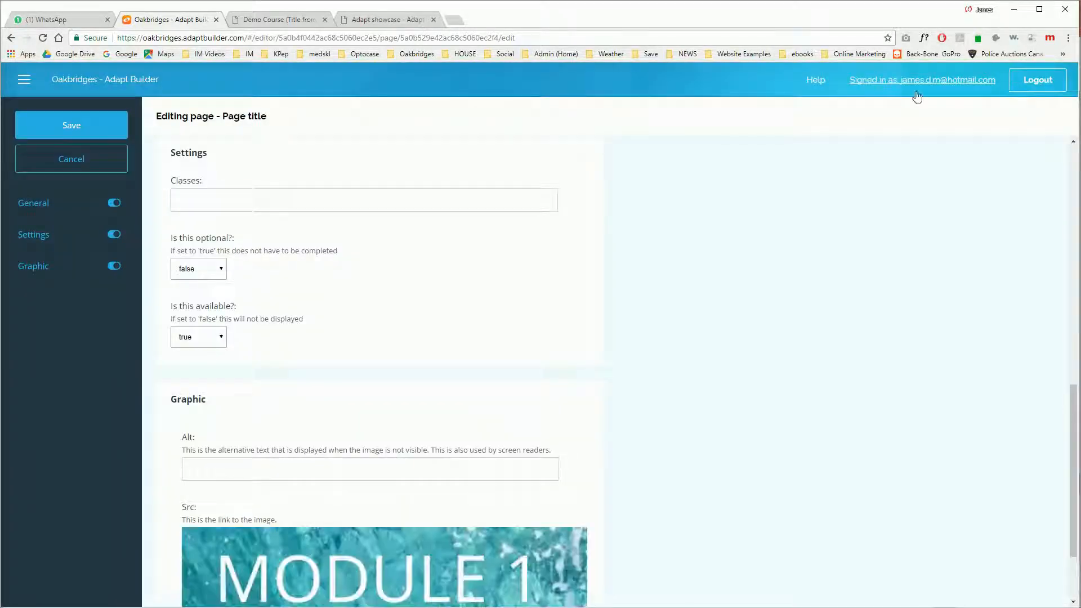
click(63, 127)
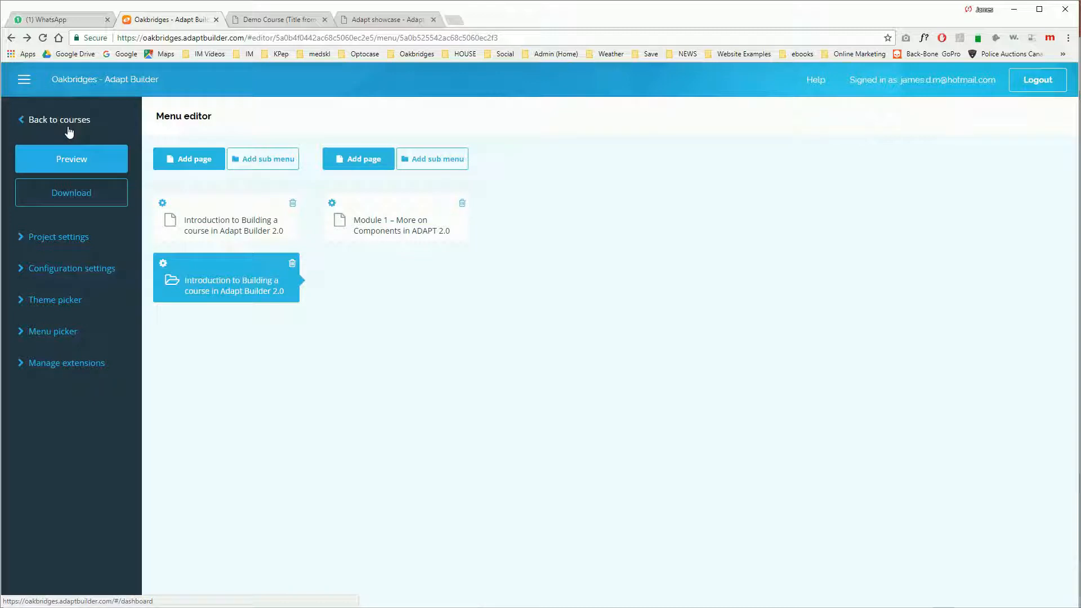
Step: Open the Module 1 page, clear its article's display title and save the article
click(404, 232)
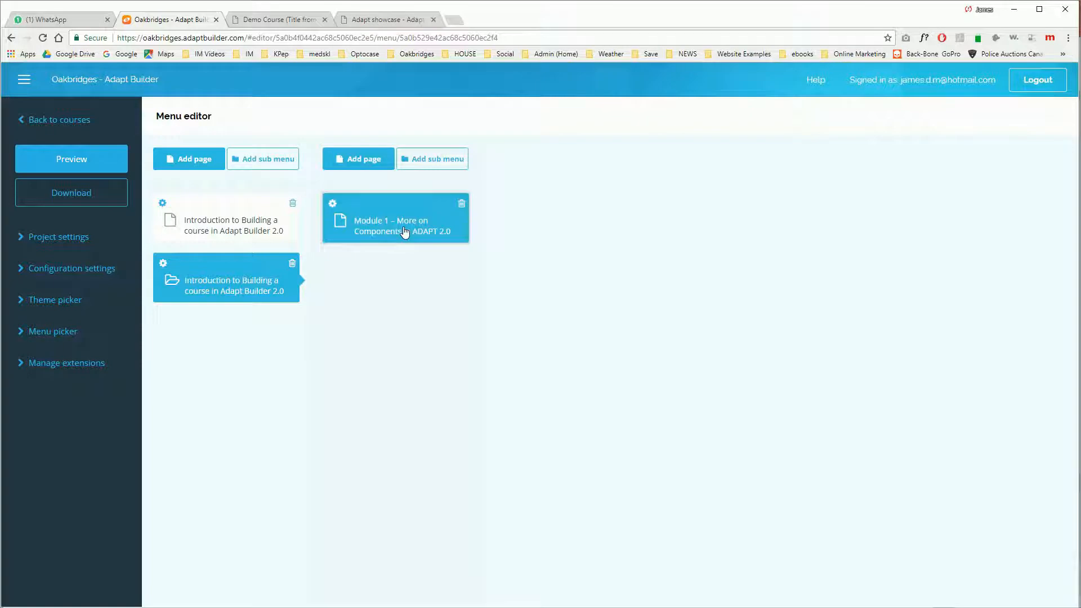
double_click(405, 231)
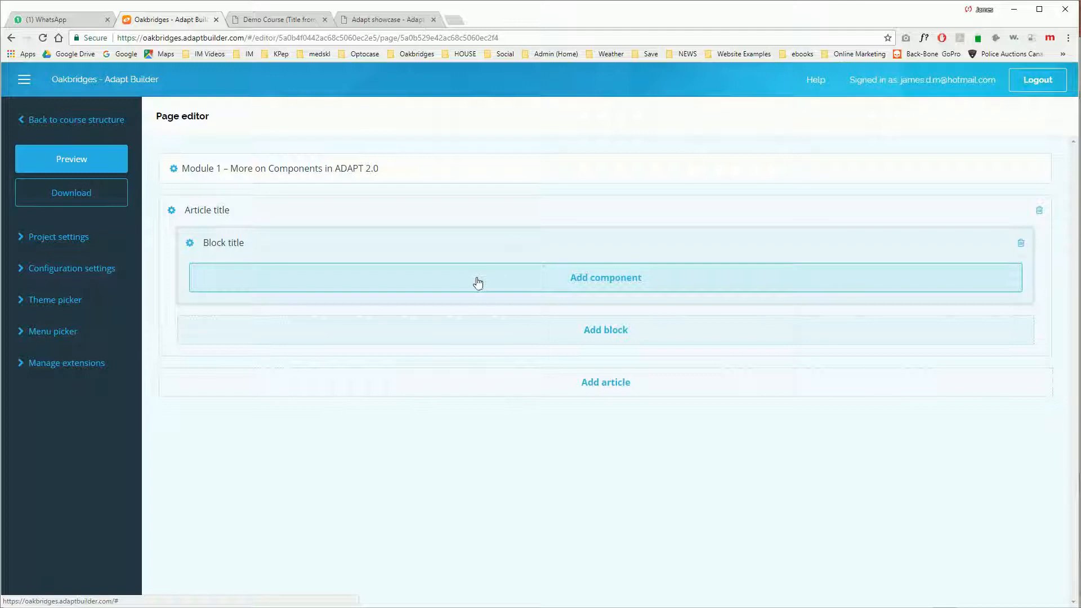
click(171, 210)
click(201, 211)
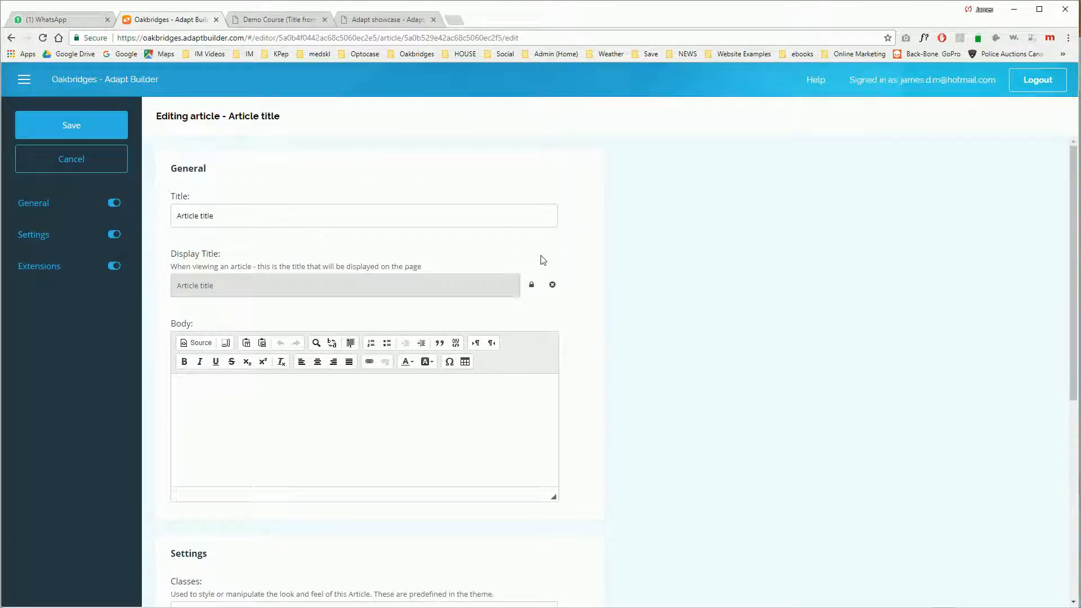
click(555, 287)
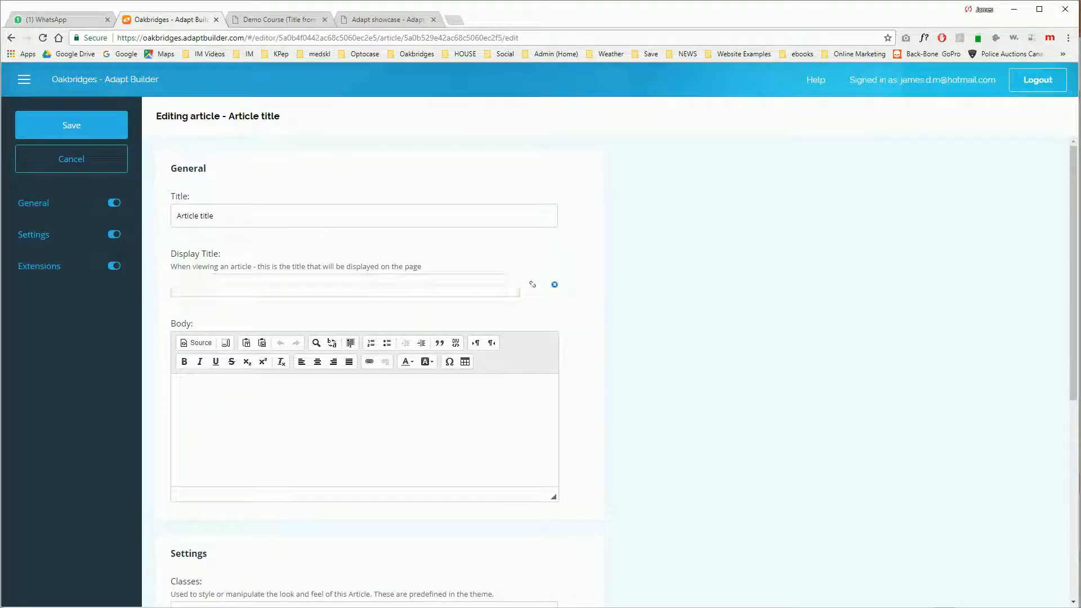
click(72, 125)
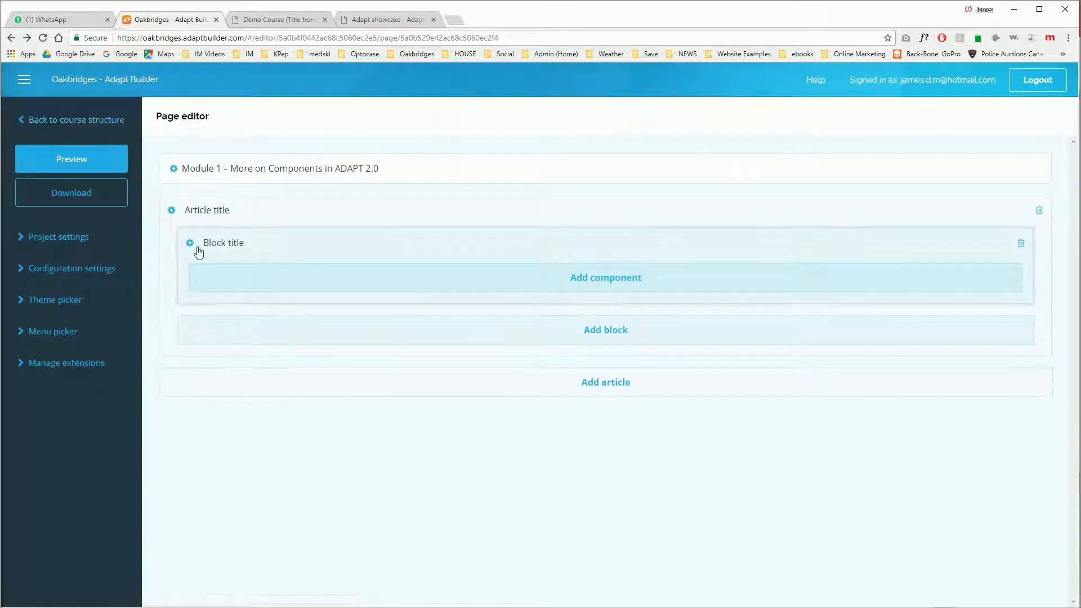
Step: Clear the display title of the Module 1 page's block and save the block
click(192, 246)
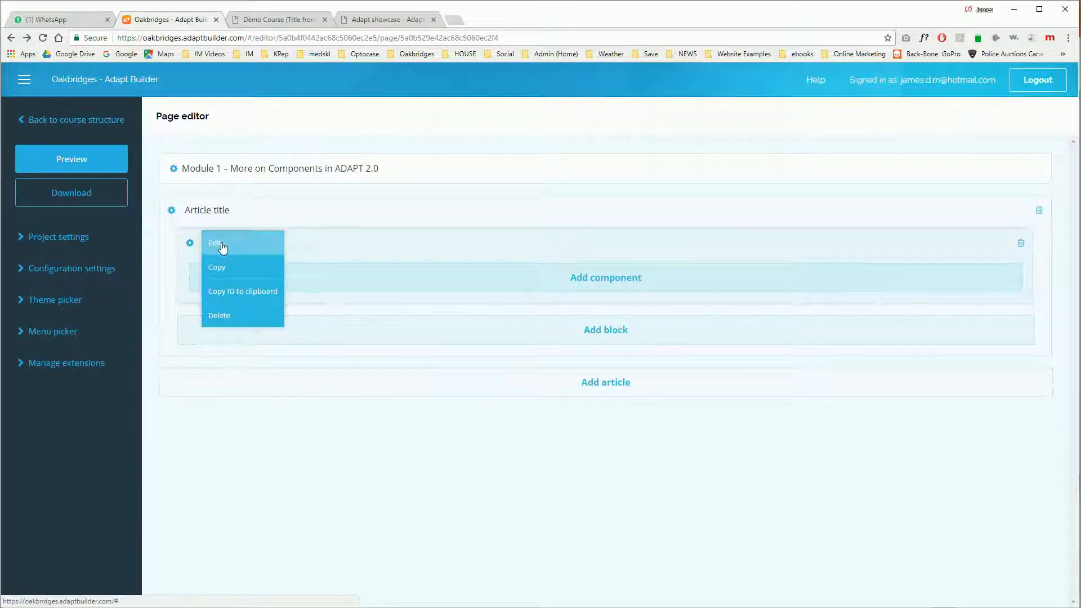
click(218, 245)
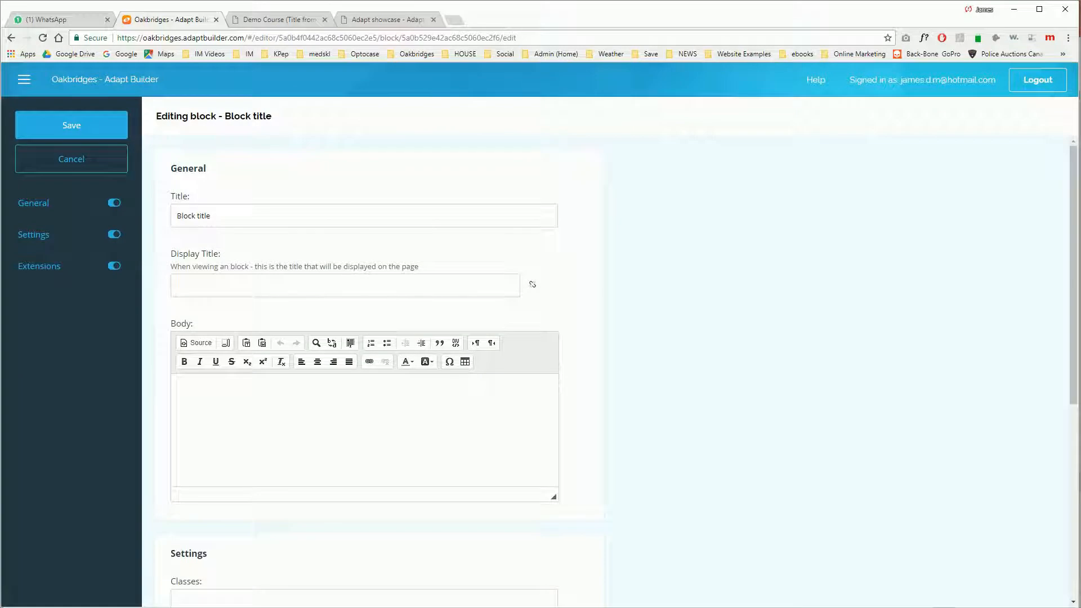
click(76, 130)
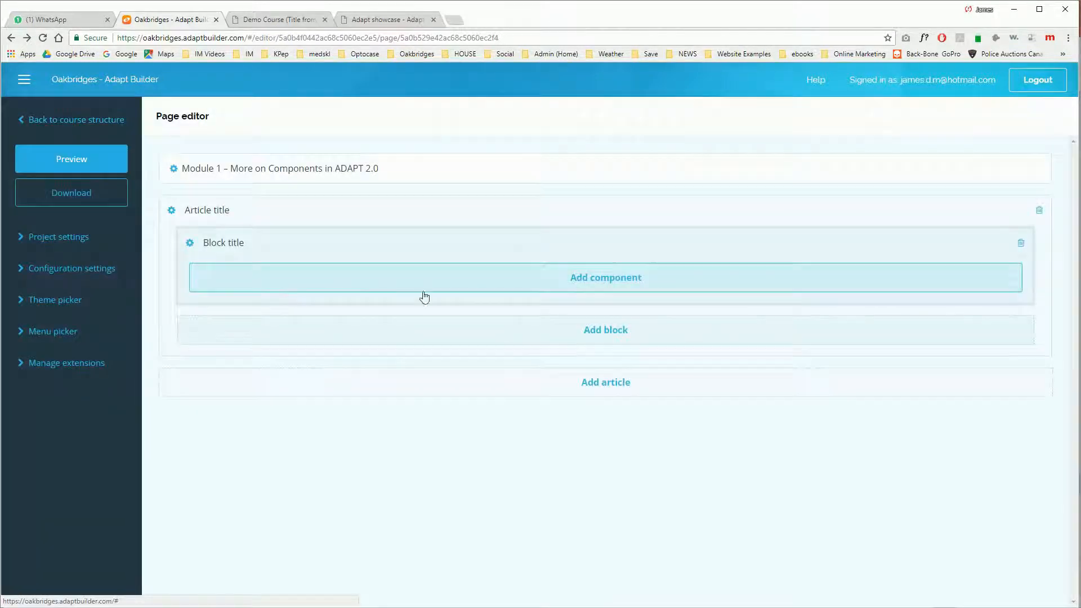
Step: Add a full-width Flipcard - audio component to the block on the Module 1 page
click(601, 279)
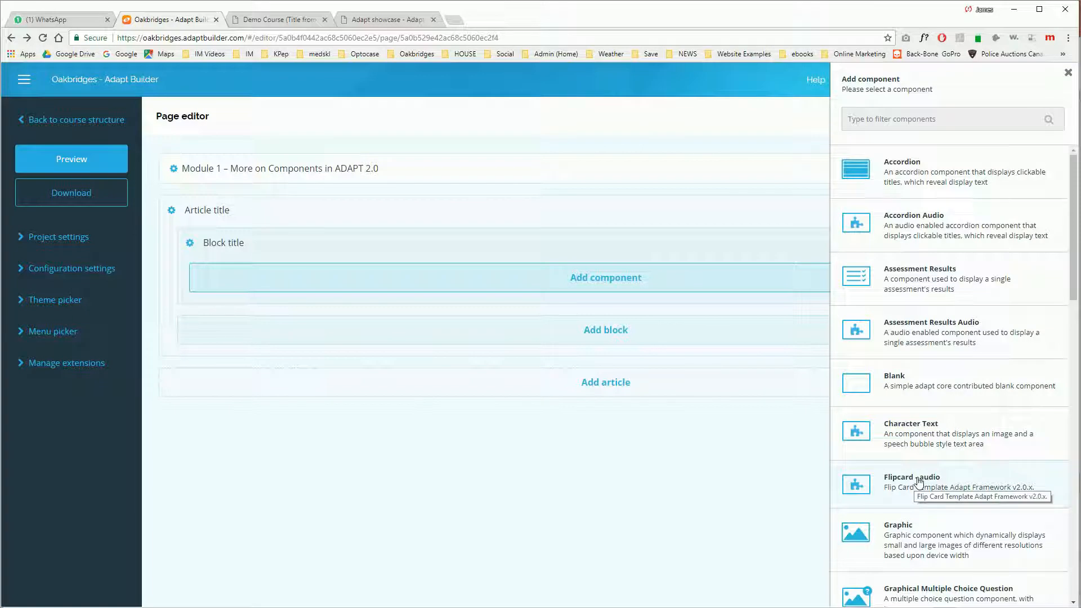
scroll(919, 482, down, 2)
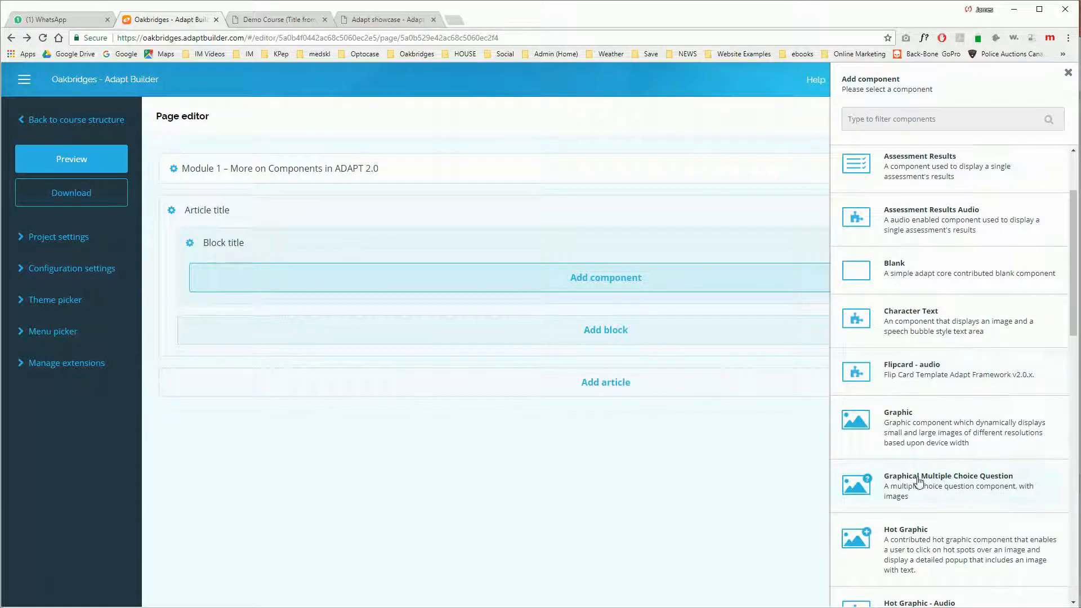
click(904, 382)
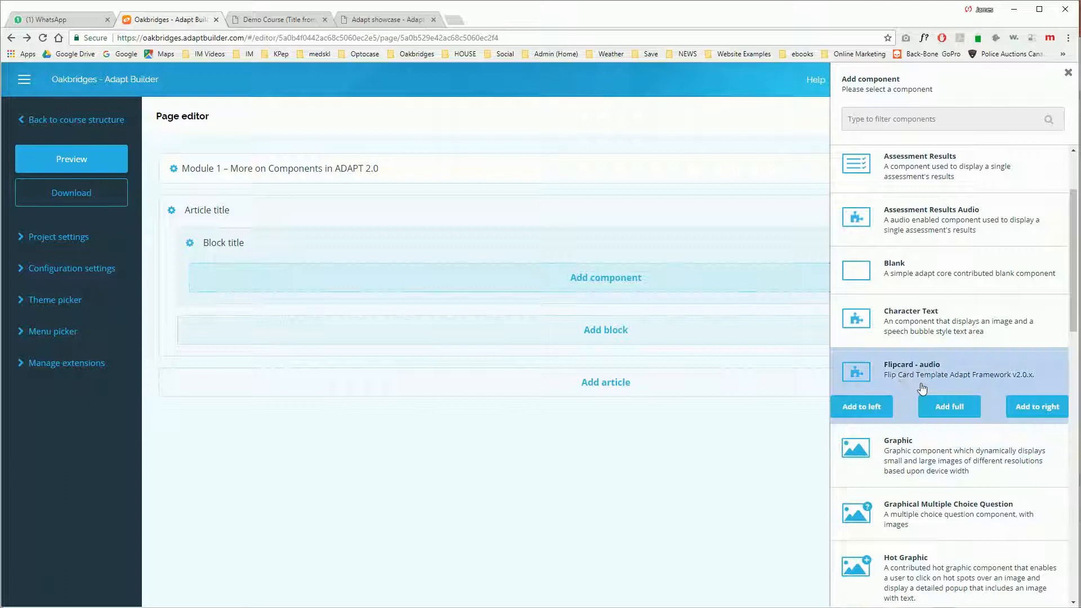
click(950, 408)
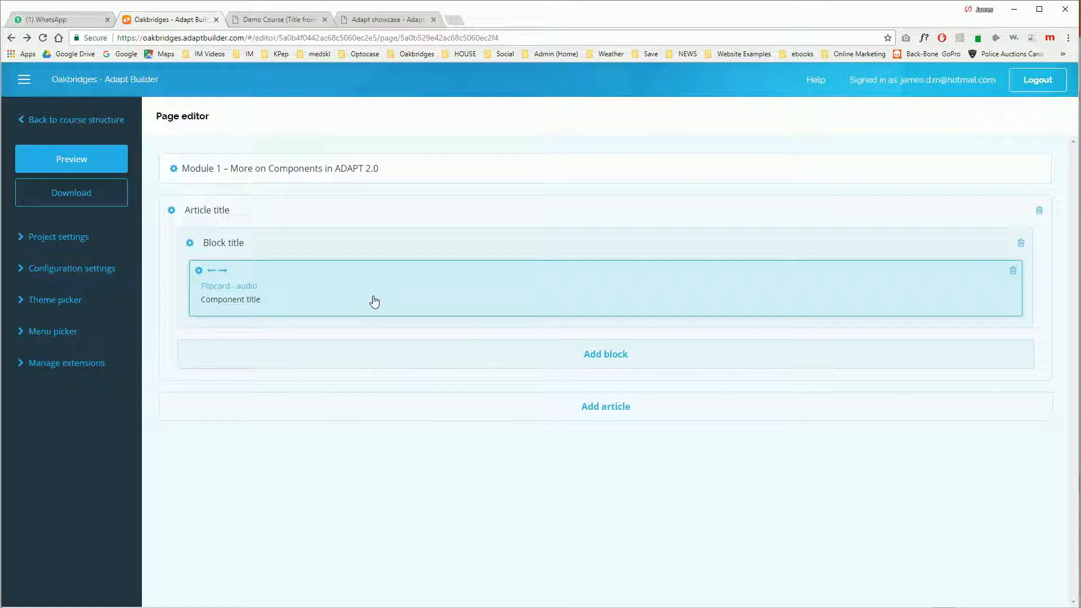
Step: Open the flipcard component for editing and set its title to "Two Components that you can use"
double_click(313, 293)
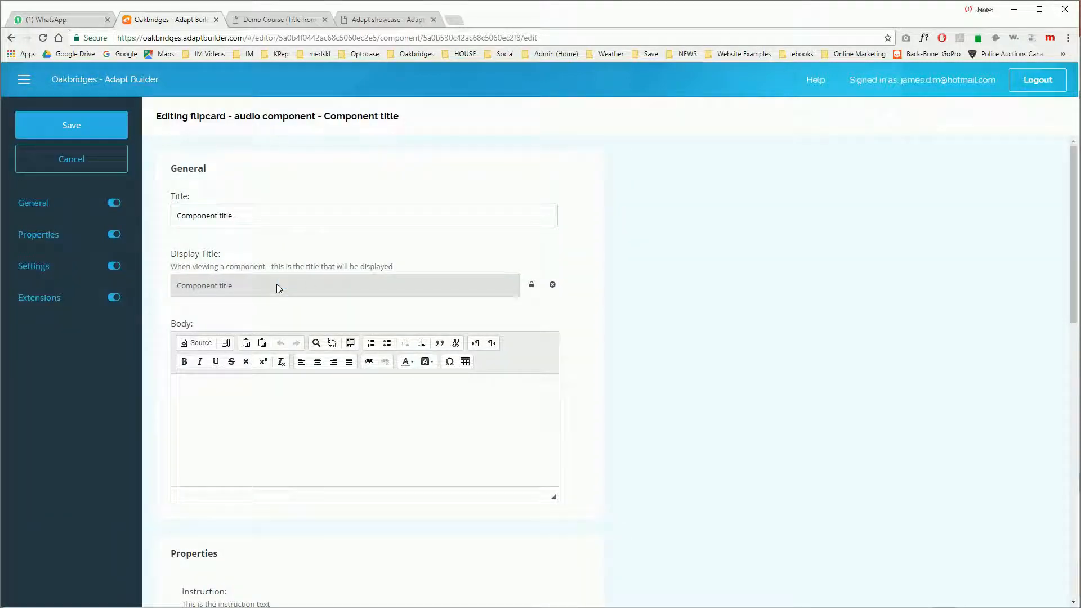
drag(239, 216, 145, 218)
text(Tw)
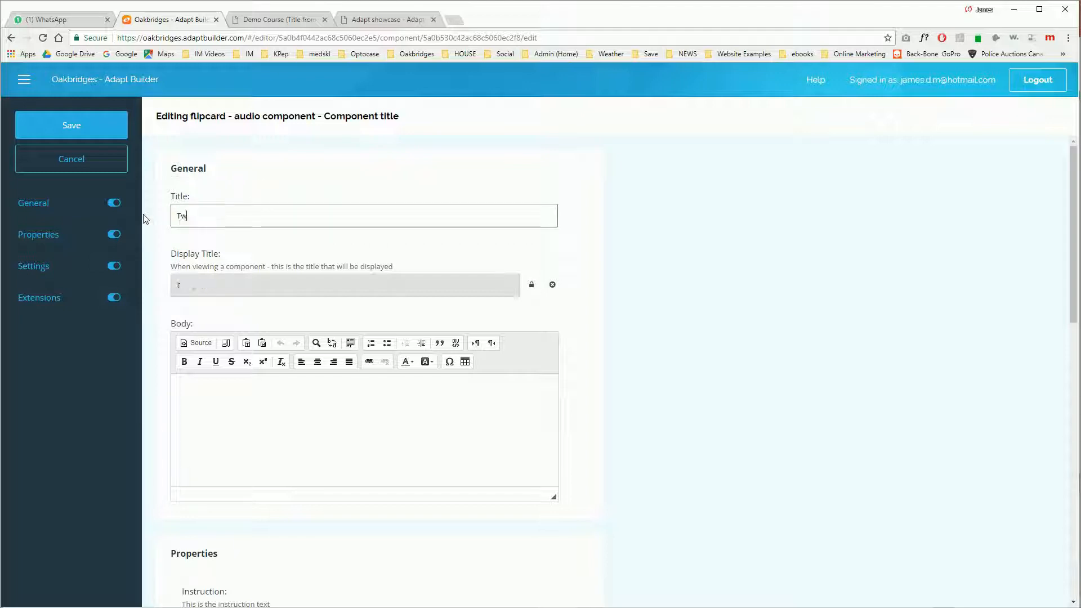
text(o Components)
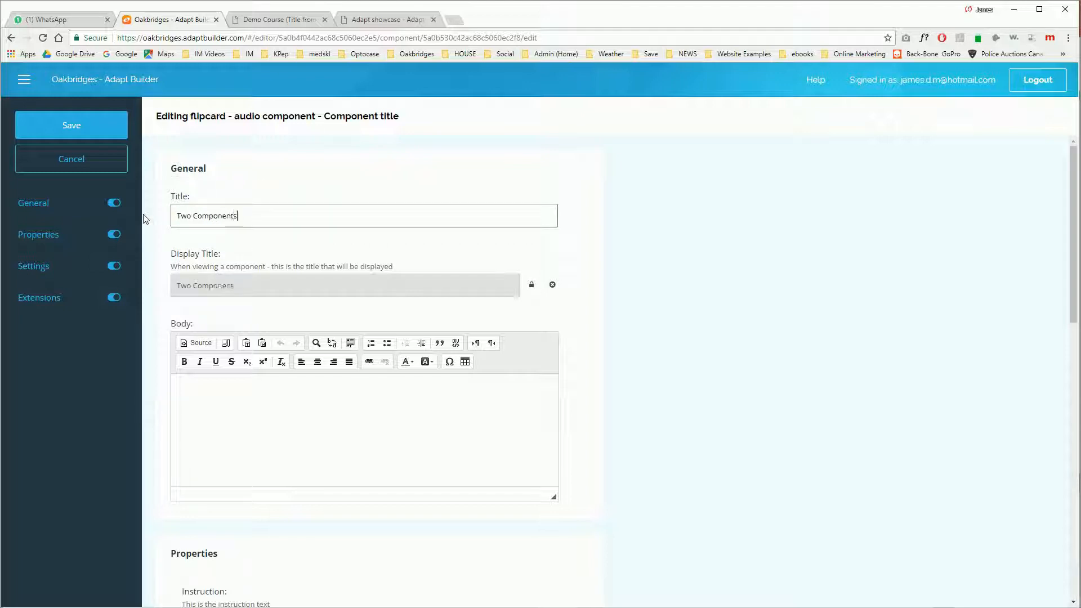
text( that you can )
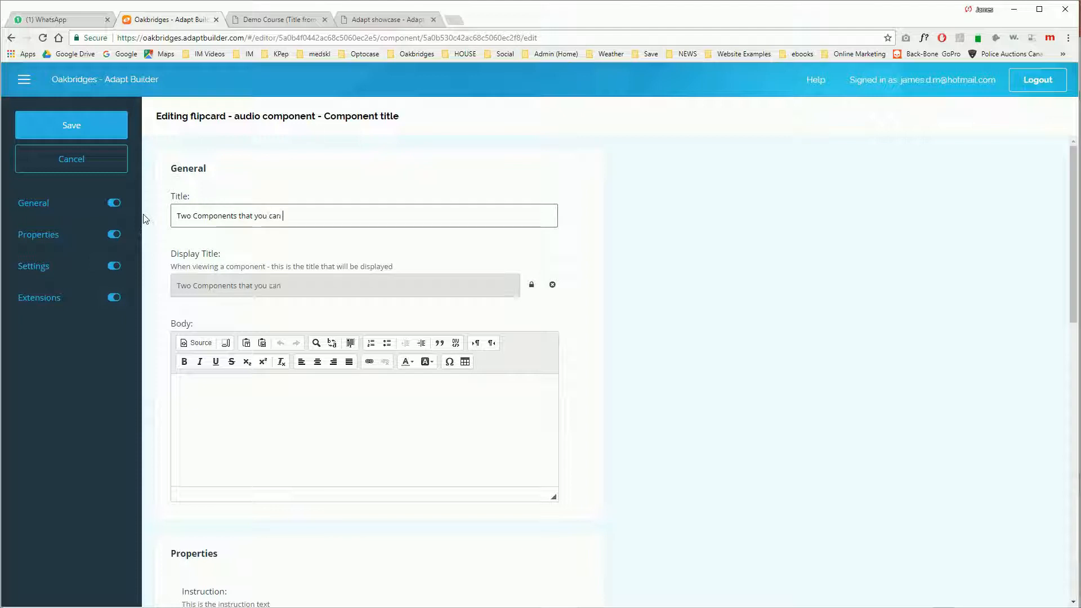
text(use)
Step: Copy "Here are two components that you can use in ADAPT 2.0" from the Word document into the flipcard component's body
click(182, 390)
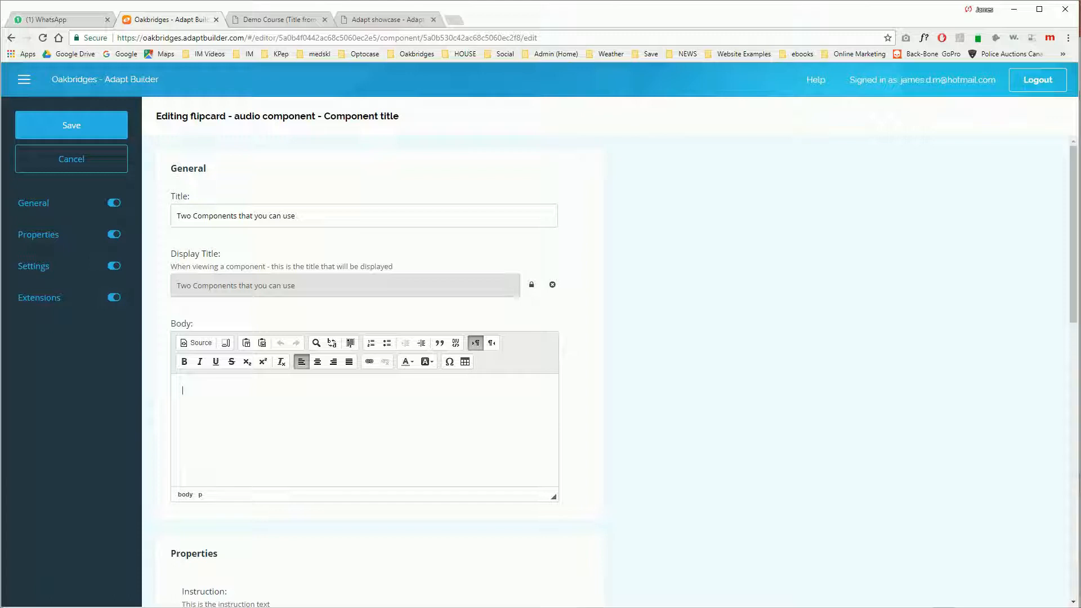
key(alt+Tab)
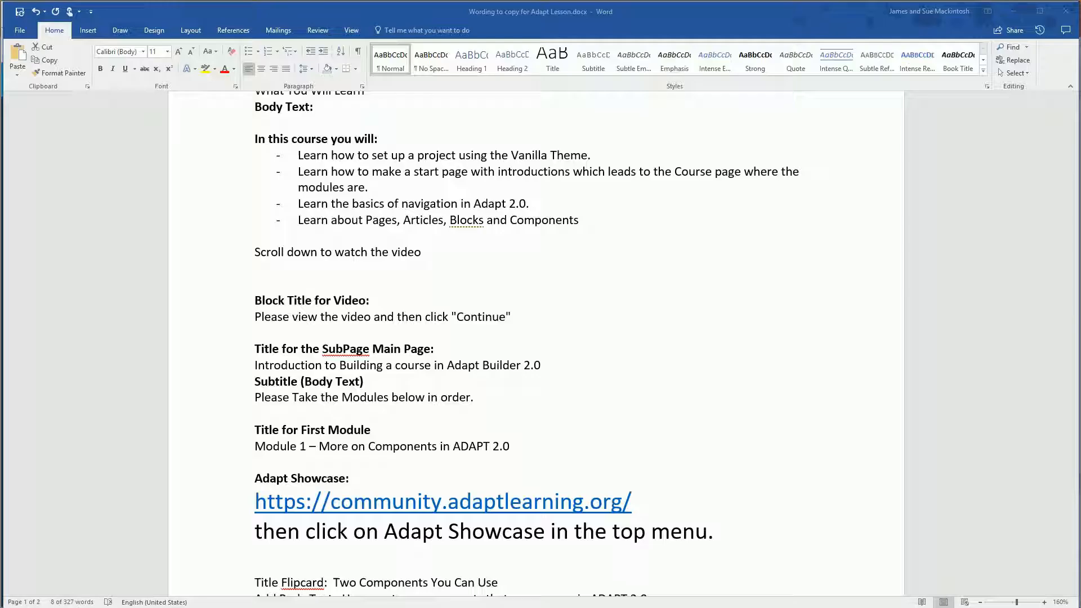
scroll(536, 333, down, 3)
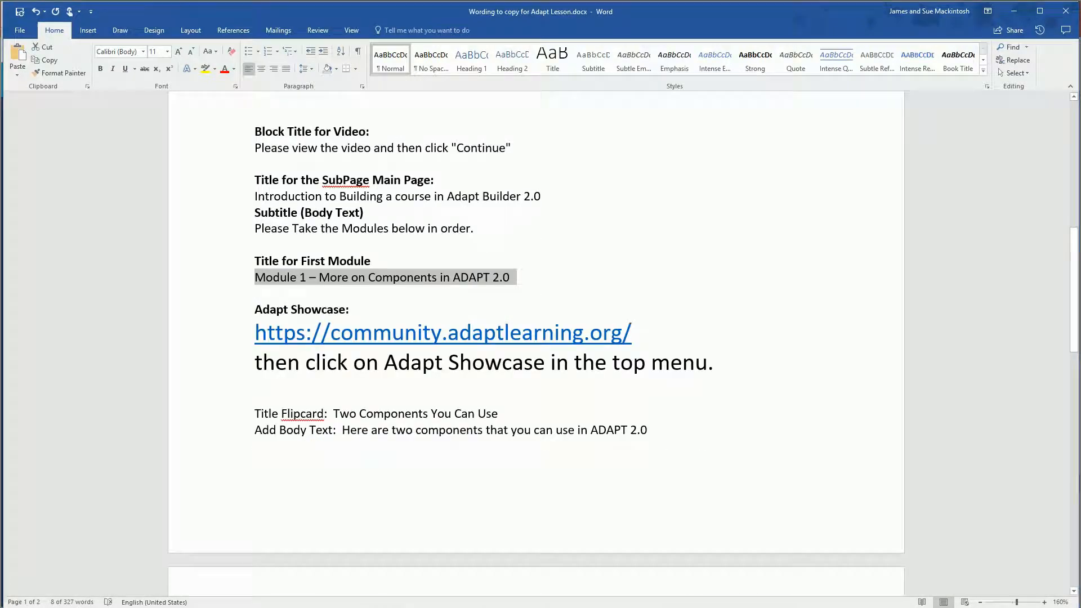
click(255, 446)
mouse_move(653, 431)
mouse_down()
mouse_move(342, 431)
mouse_move(353, 443)
mouse_move(647, 433)
mouse_up()
key(ctrl+c)
click(404, 432)
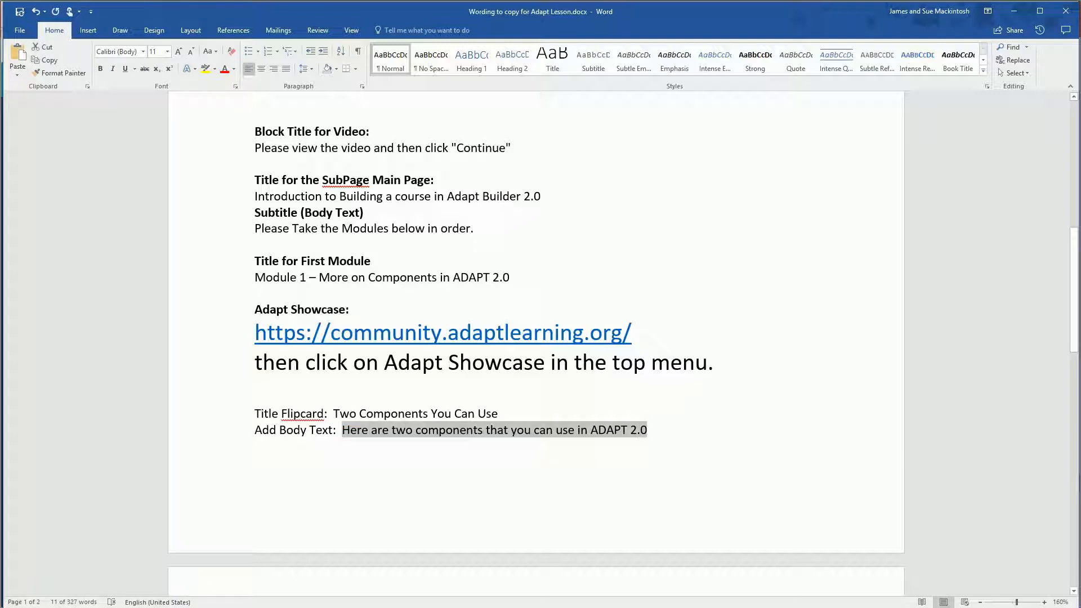
key(alt+Tab)
key(ctrl+v)
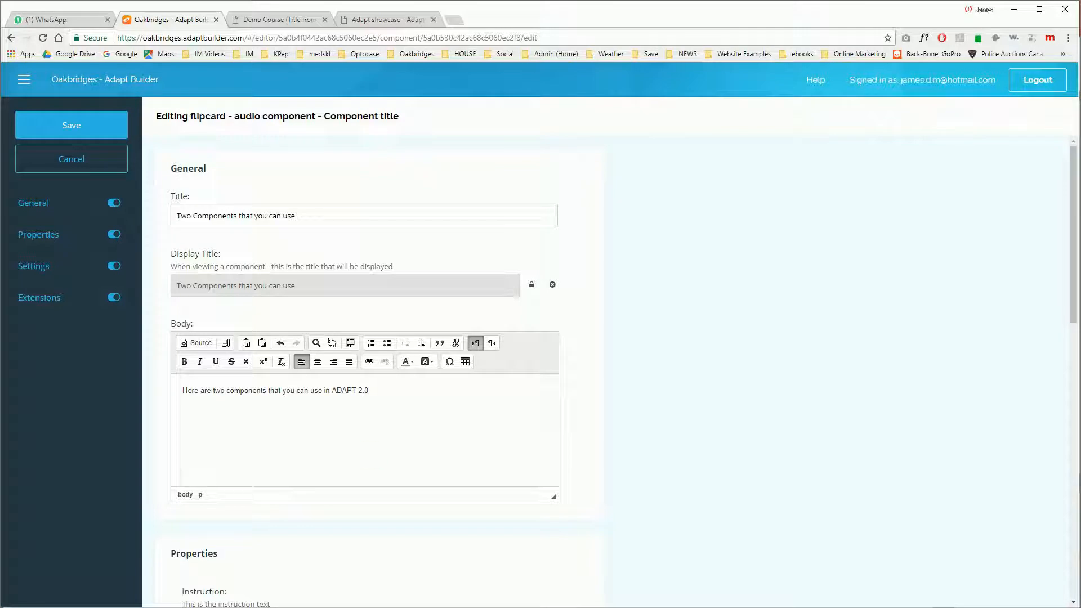
Step: Review the flipcard properties and the course previews, going through to Module 1 to try the Narrative and Accordion flipcards
scroll(382, 458, down, 2)
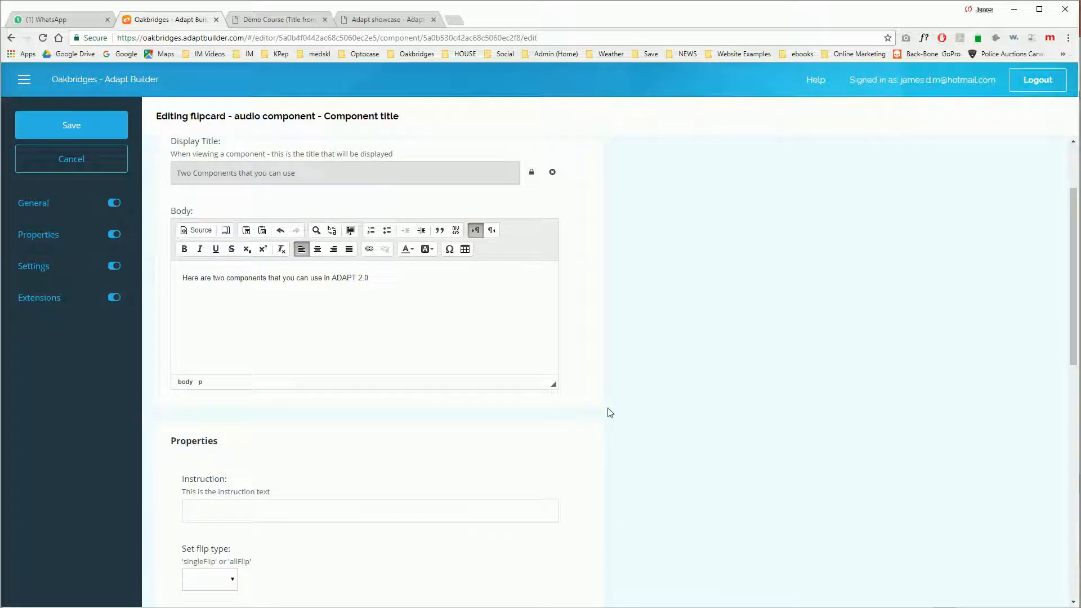
scroll(620, 406, down, 2)
scroll(626, 401, down, 2)
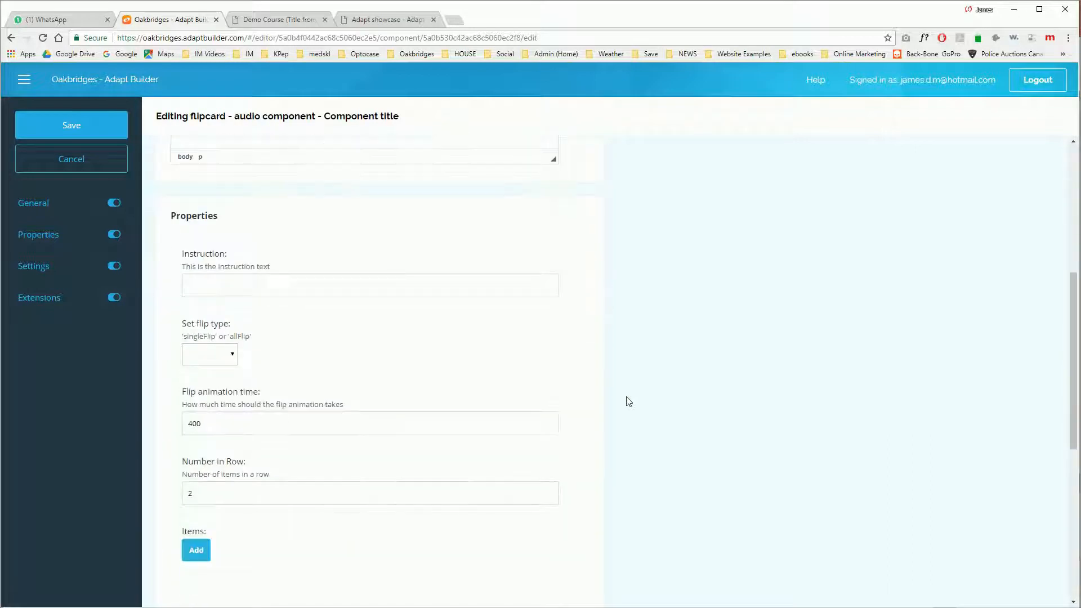
click(297, 20)
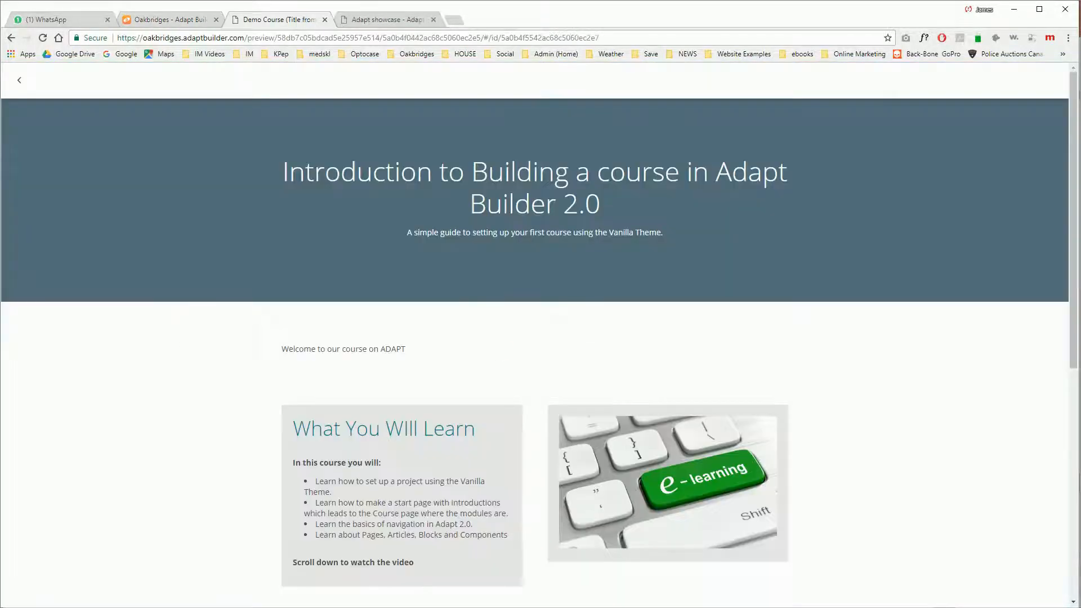
scroll(453, 346, down, 8)
scroll(435, 338, up, 8)
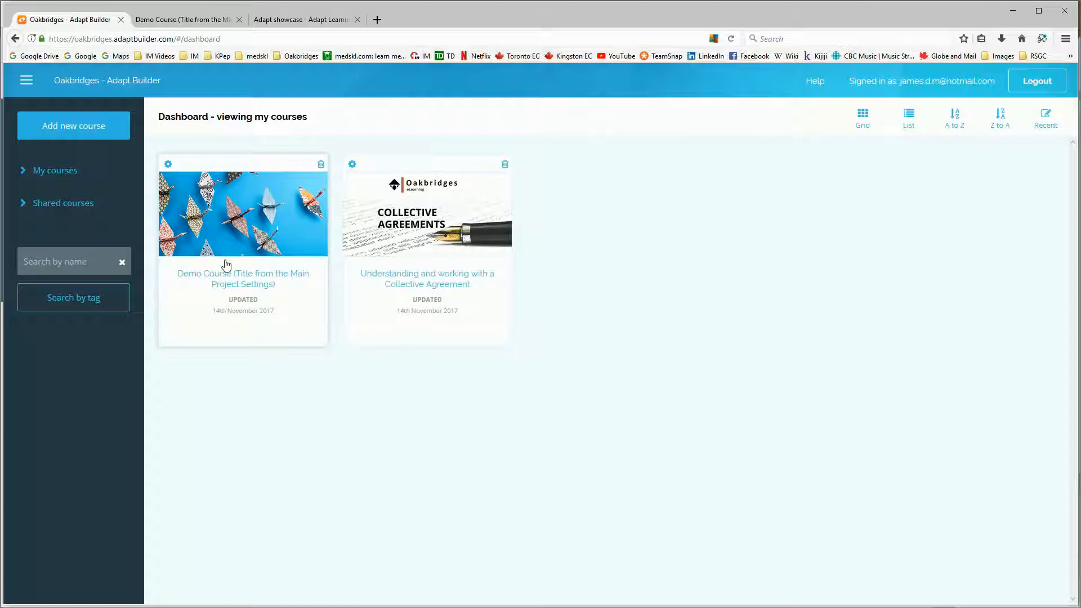
click(180, 20)
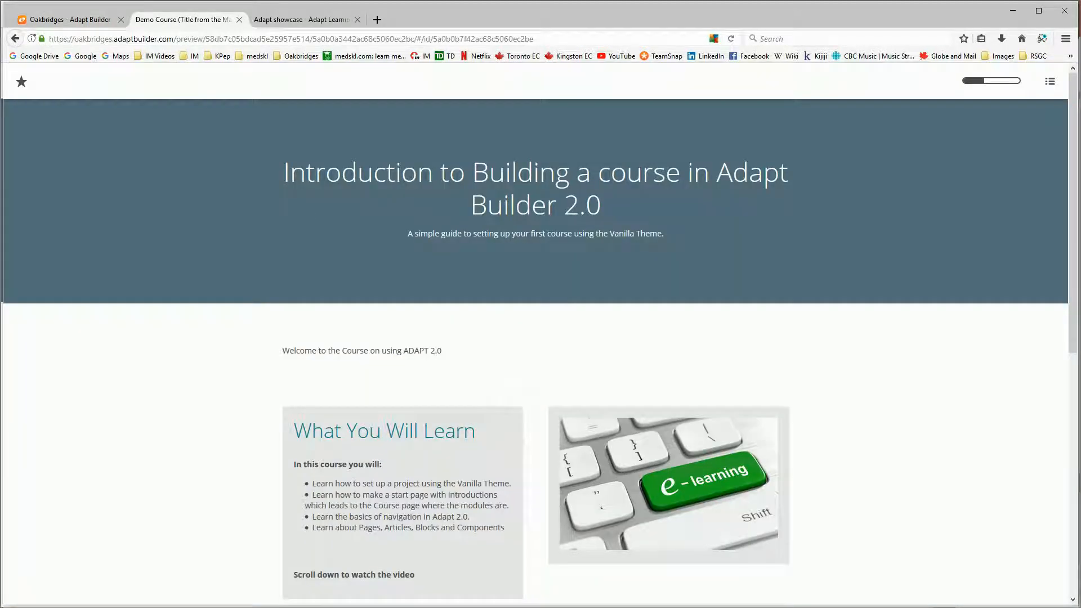
scroll(589, 413, down, 8)
click(545, 411)
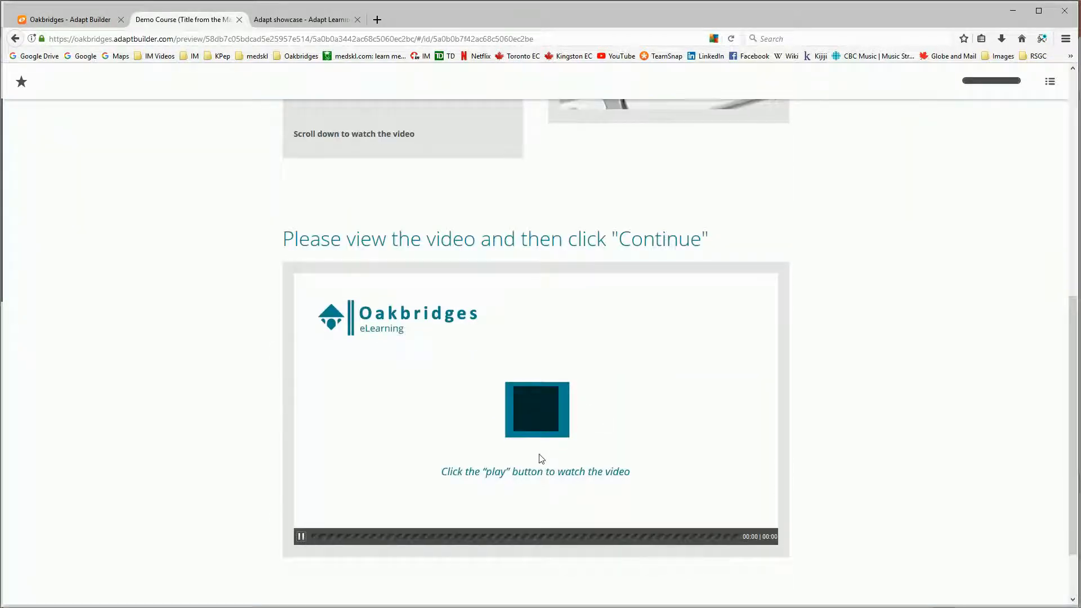
click(244, 551)
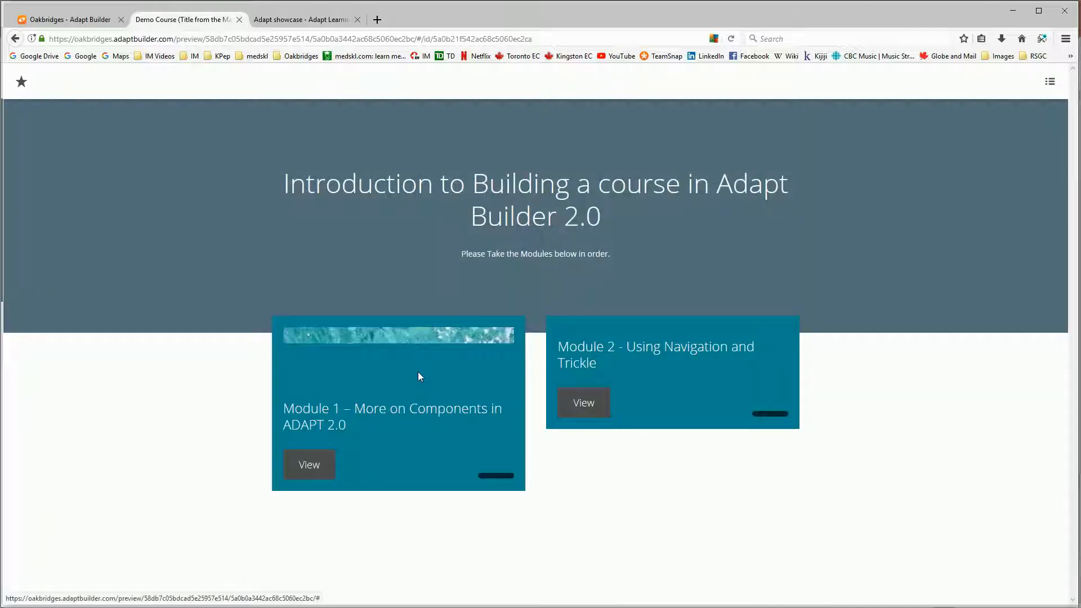
click(309, 465)
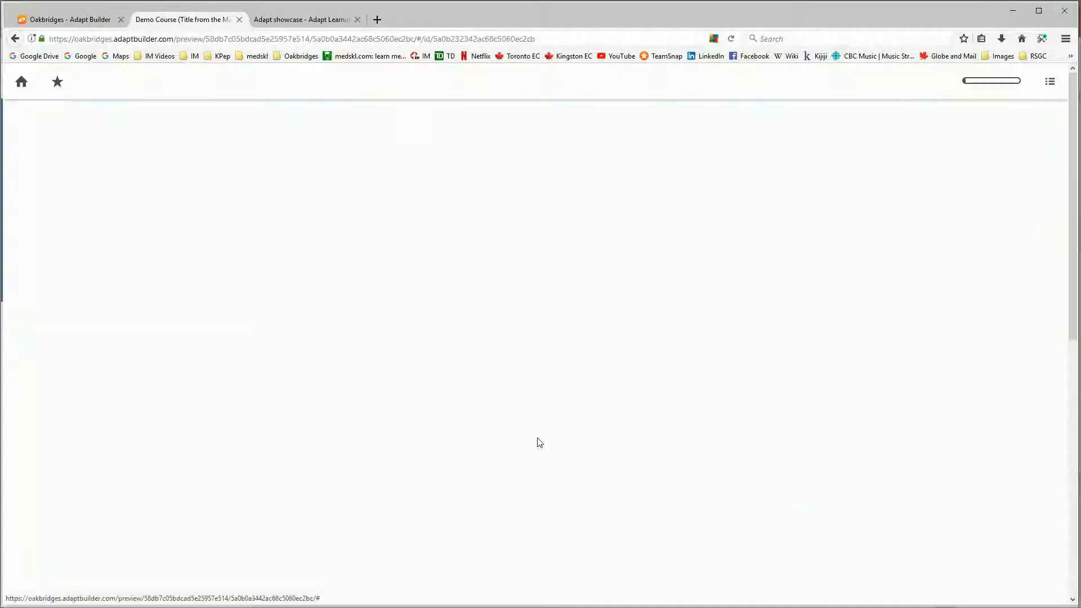
scroll(540, 444, down, 2)
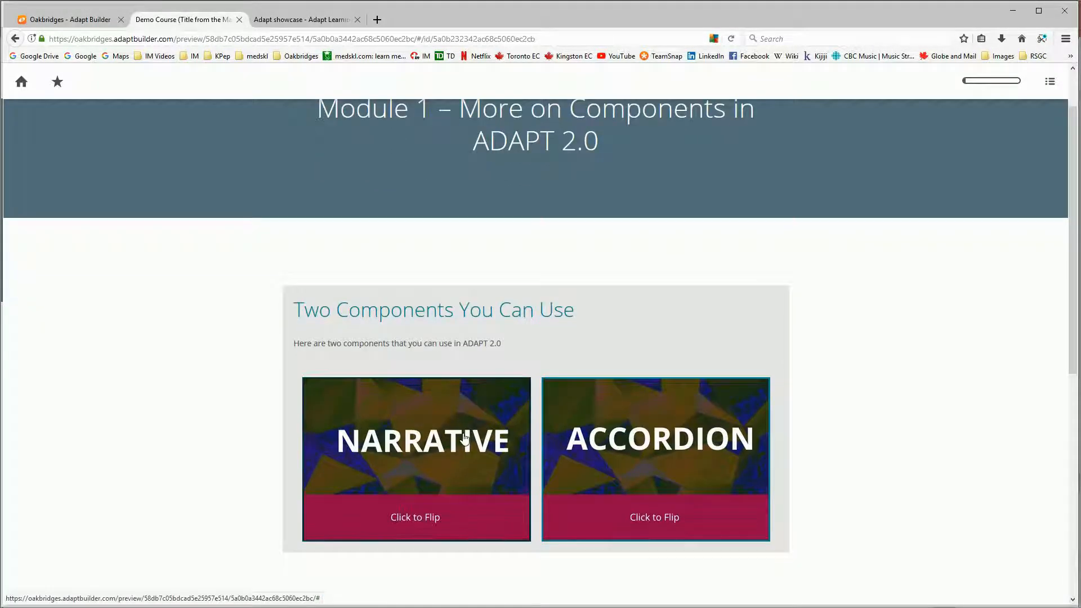
click(462, 439)
click(471, 440)
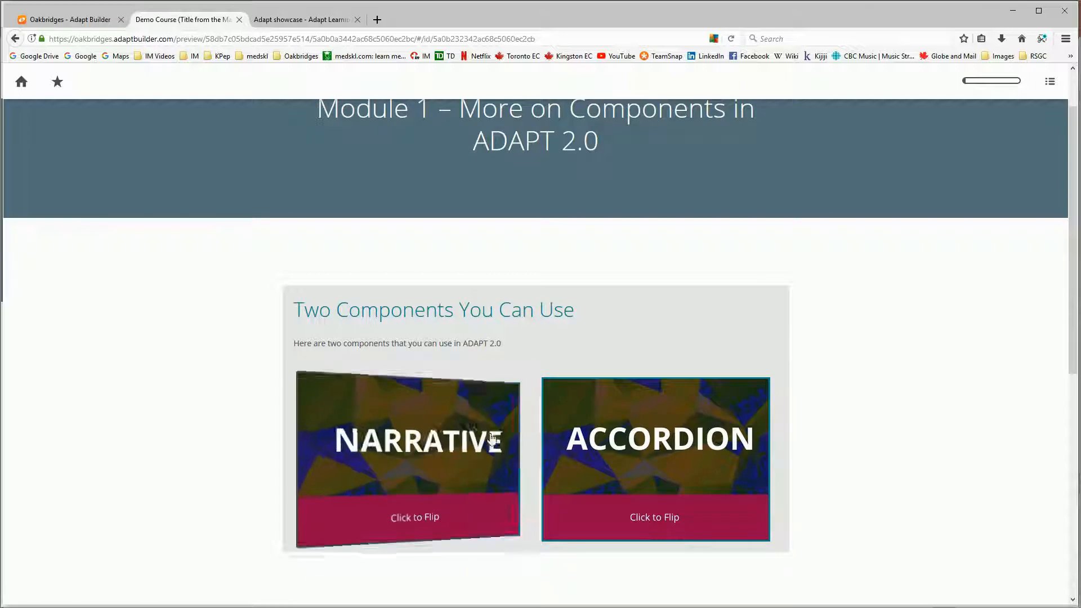
click(621, 439)
click(621, 439)
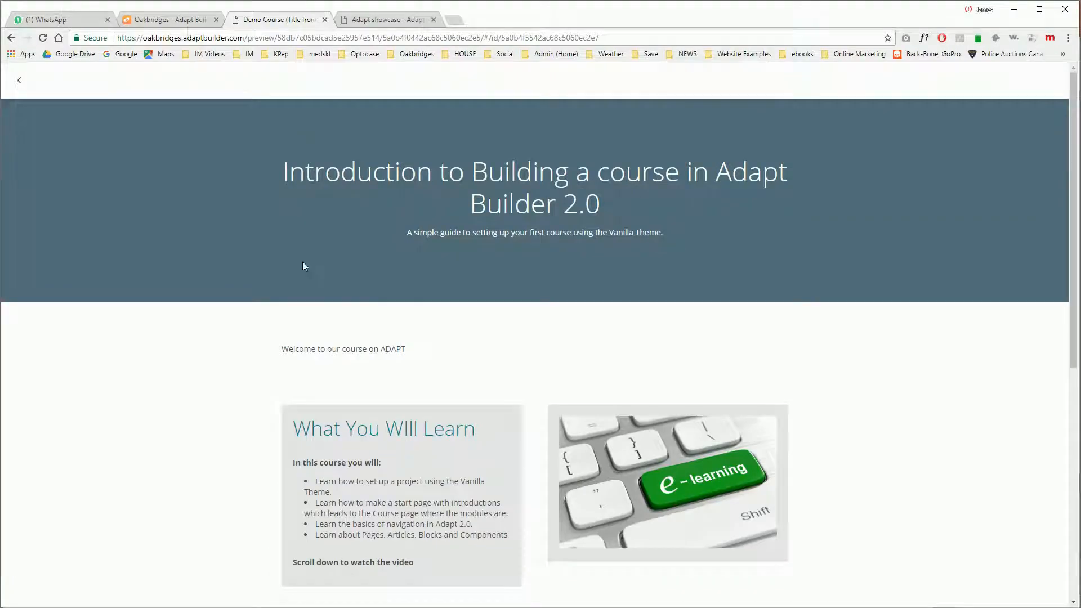
Step: Return to the flipcard component editor in the Adapt Builder tab and set the flip type to singleFlip
click(165, 23)
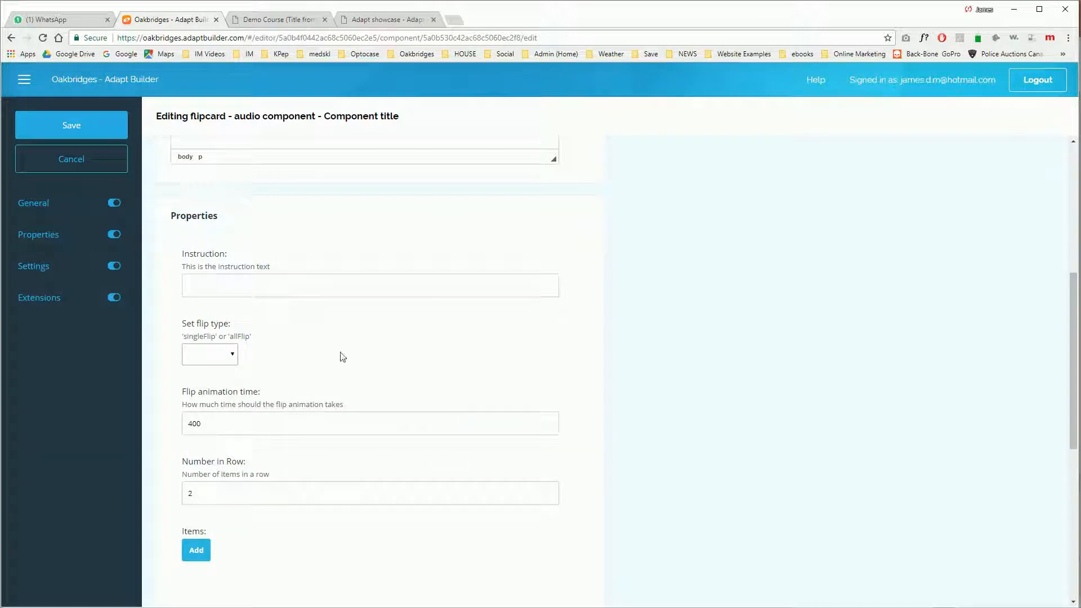
click(232, 357)
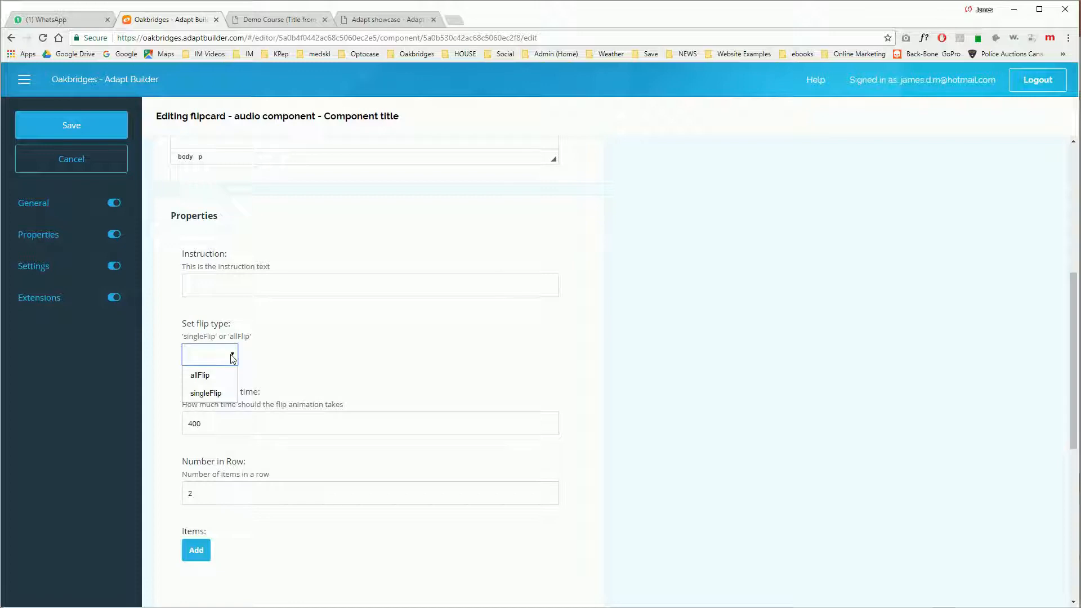
click(221, 393)
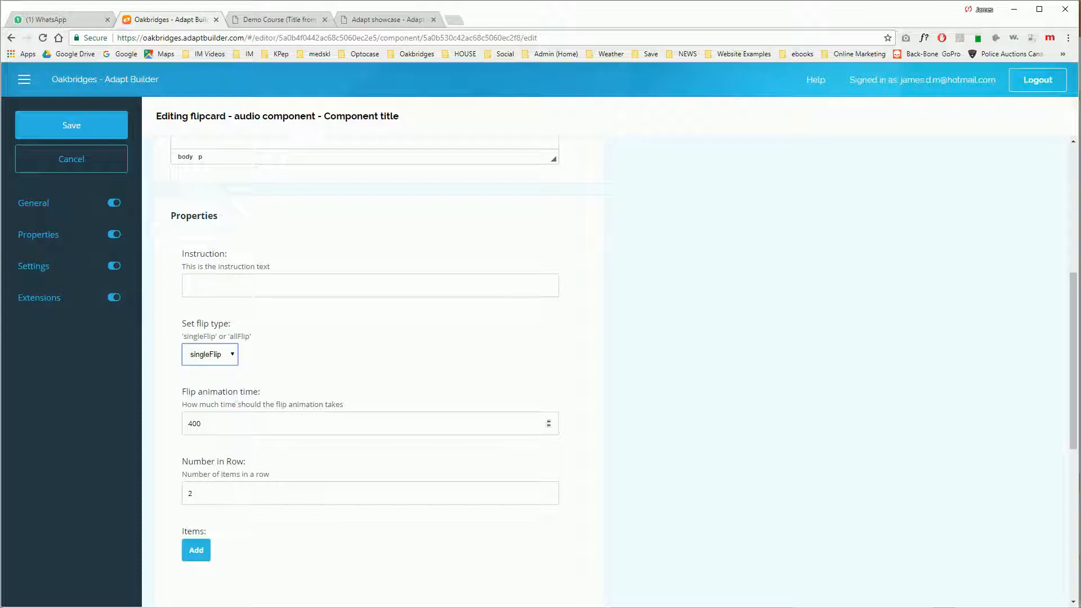
Step: Add a flipcard item, search the assets for "flip" and assign Flip-Narrative.jpg as its front side image
scroll(575, 428, down, 2)
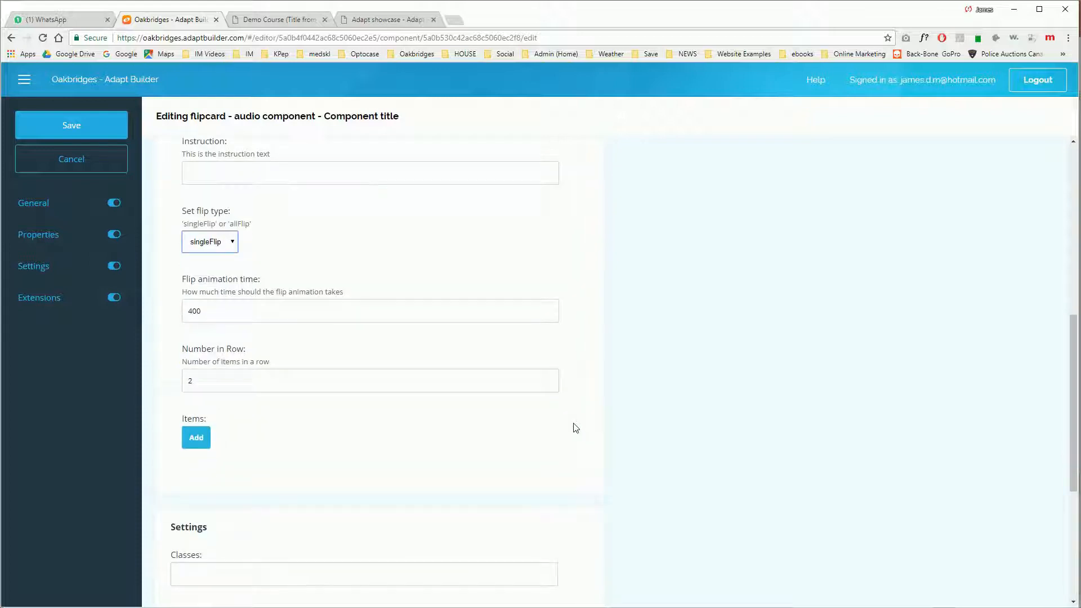
scroll(575, 428, down, 2)
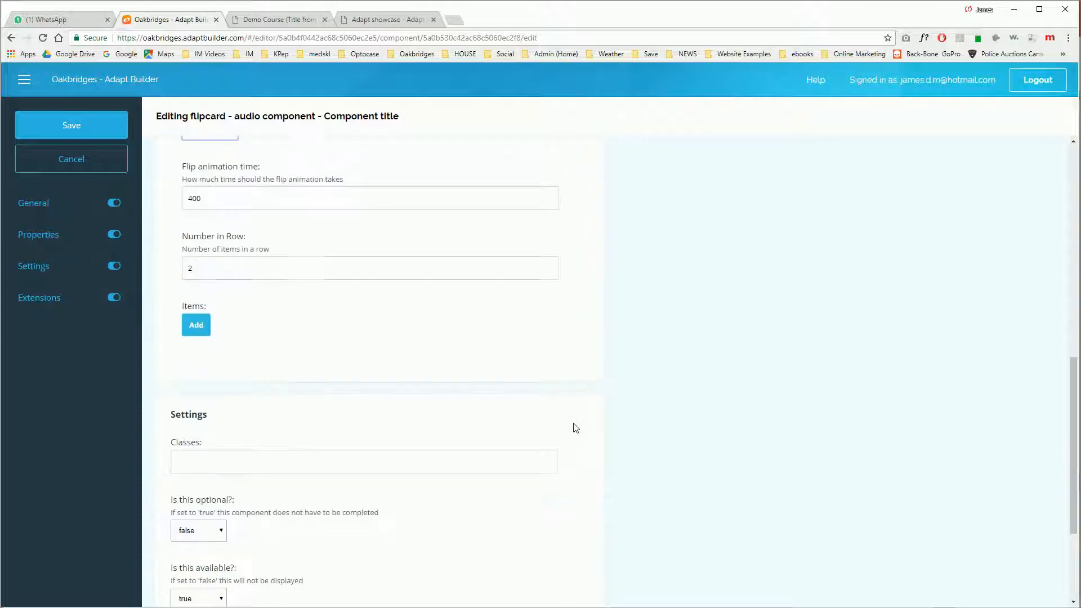
click(204, 330)
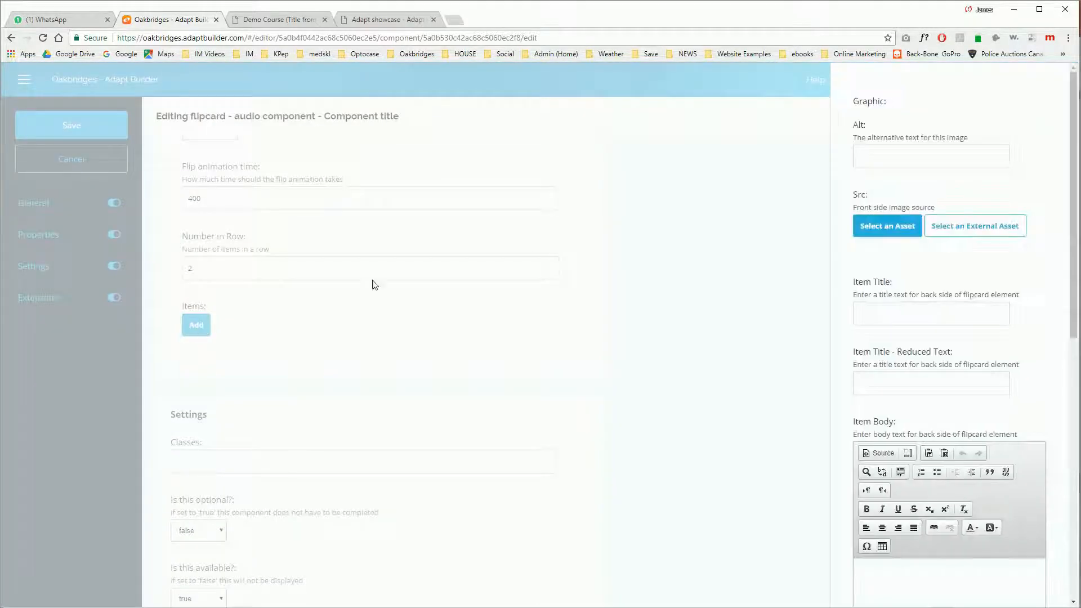
click(885, 226)
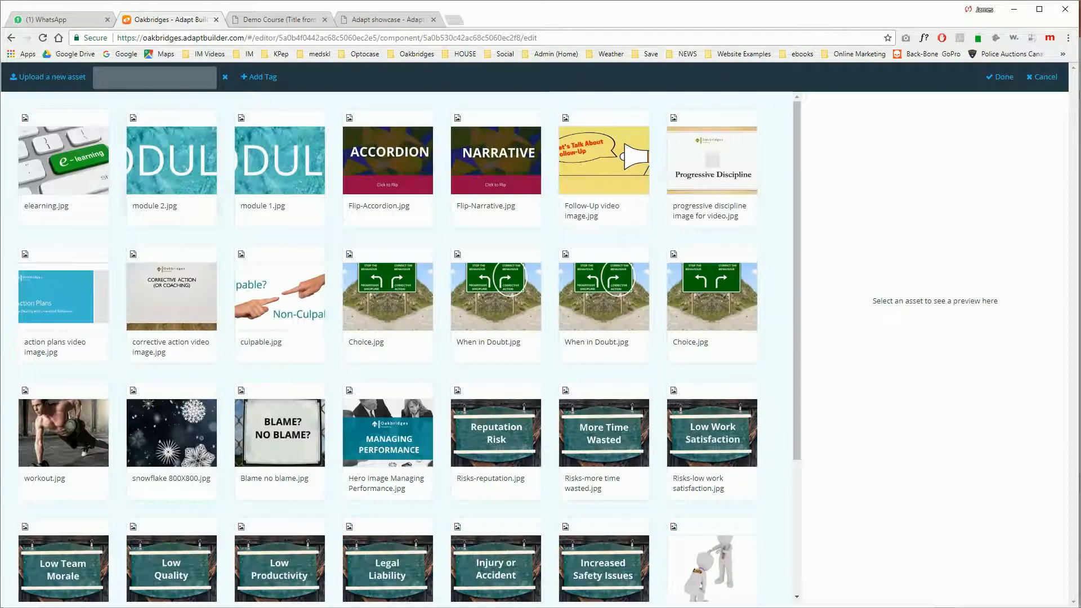
click(127, 87)
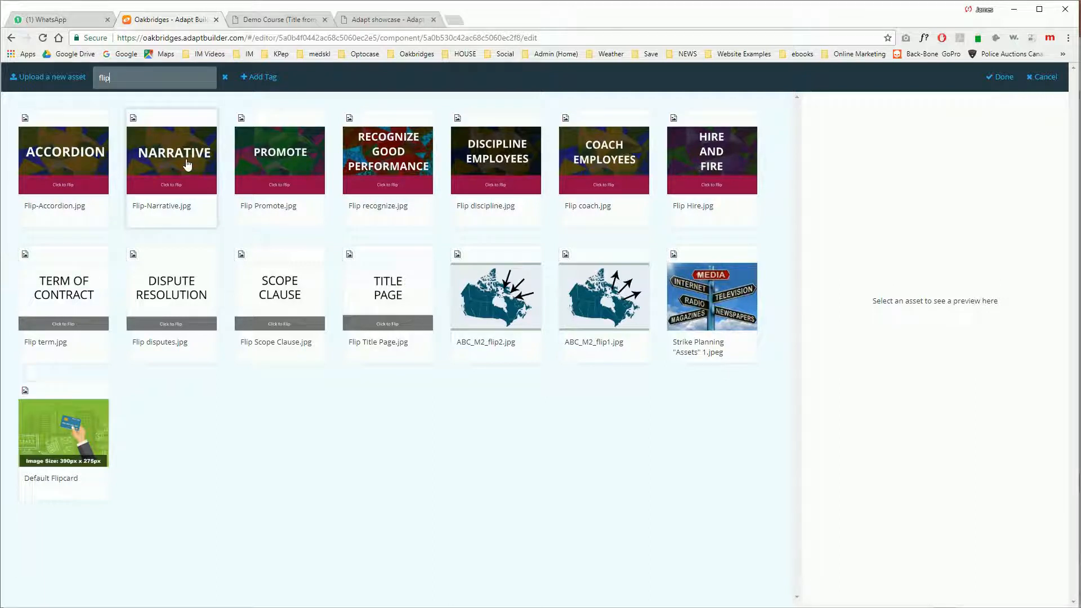
click(190, 164)
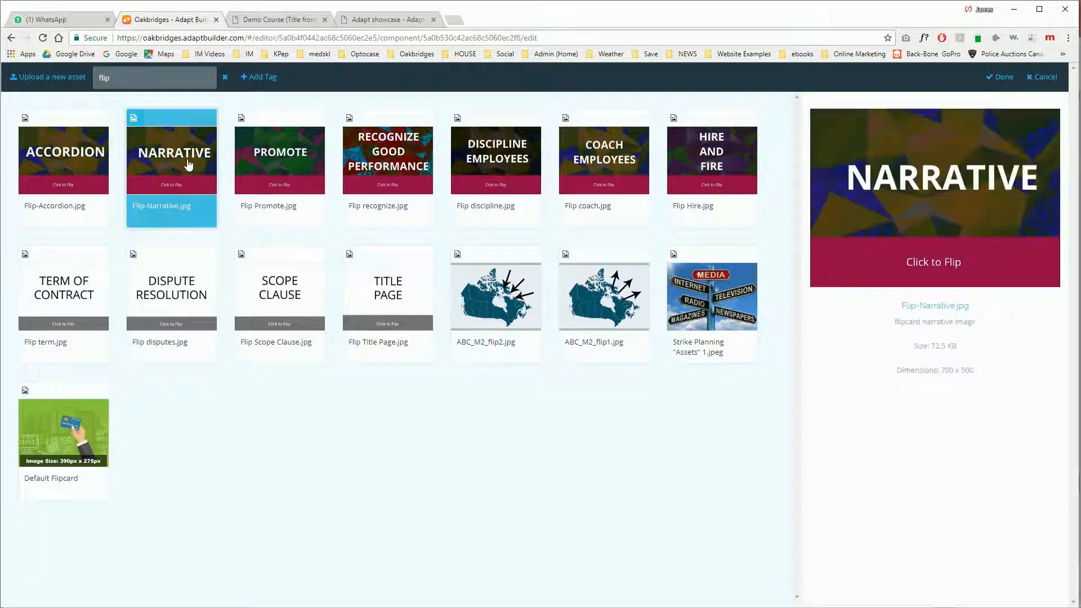
click(1004, 77)
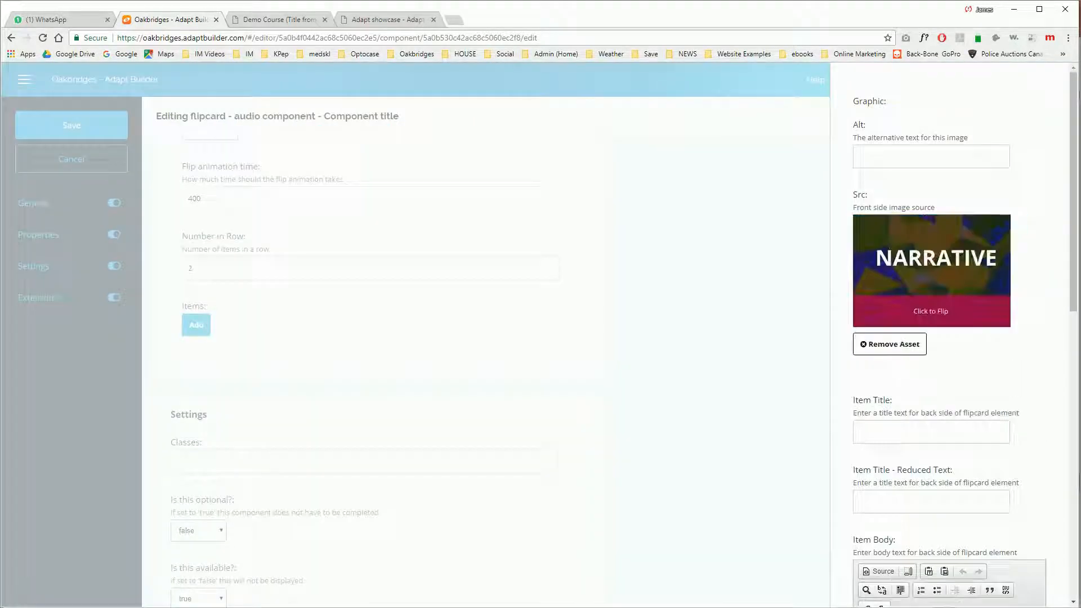
Step: Set the Narrative flipcard item's title to "<b> Narrative</b>"
click(861, 432)
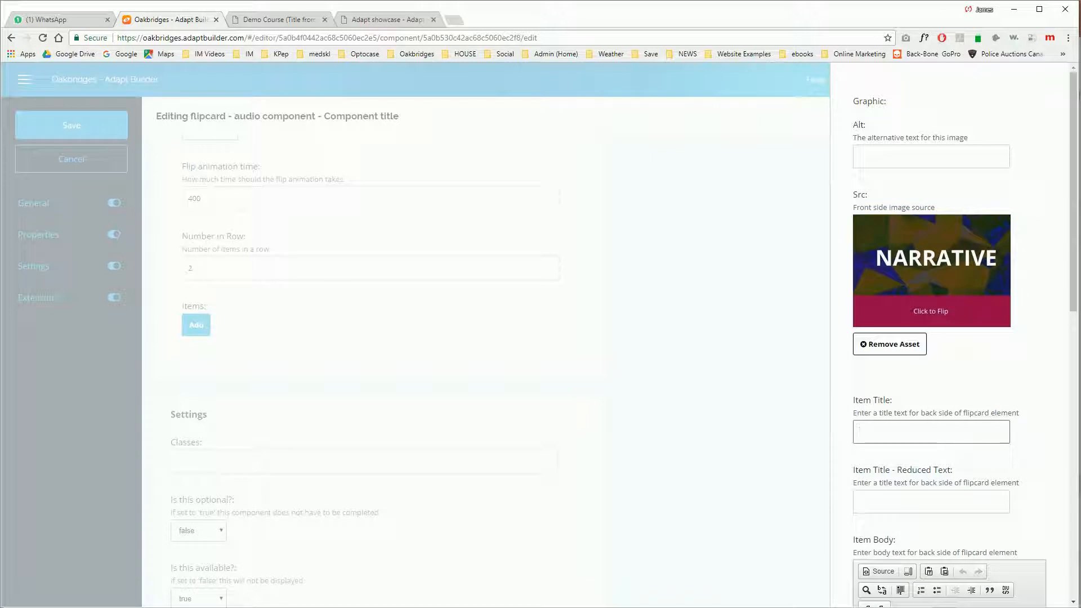
text(<b> Narrative</b>)
scroll(950, 460, down, 4)
Step: Copy "A Narrative Component allows you to create a small slideshow of images with accompanying optional text." from the Word document into the item body and confirm the item
click(950, 479)
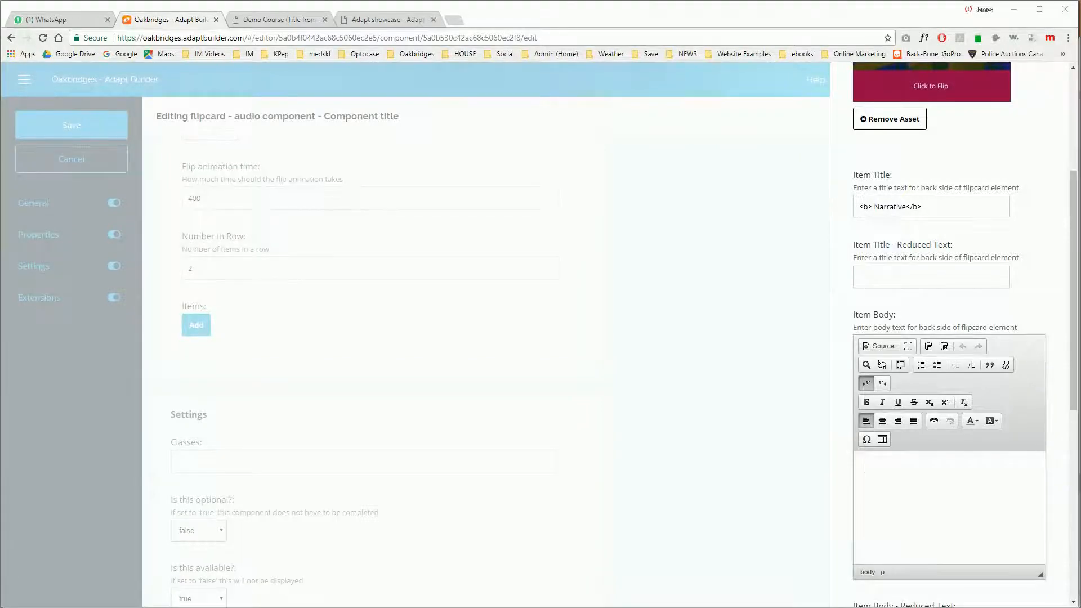
key(alt+Tab)
scroll(371, 438, down, 5)
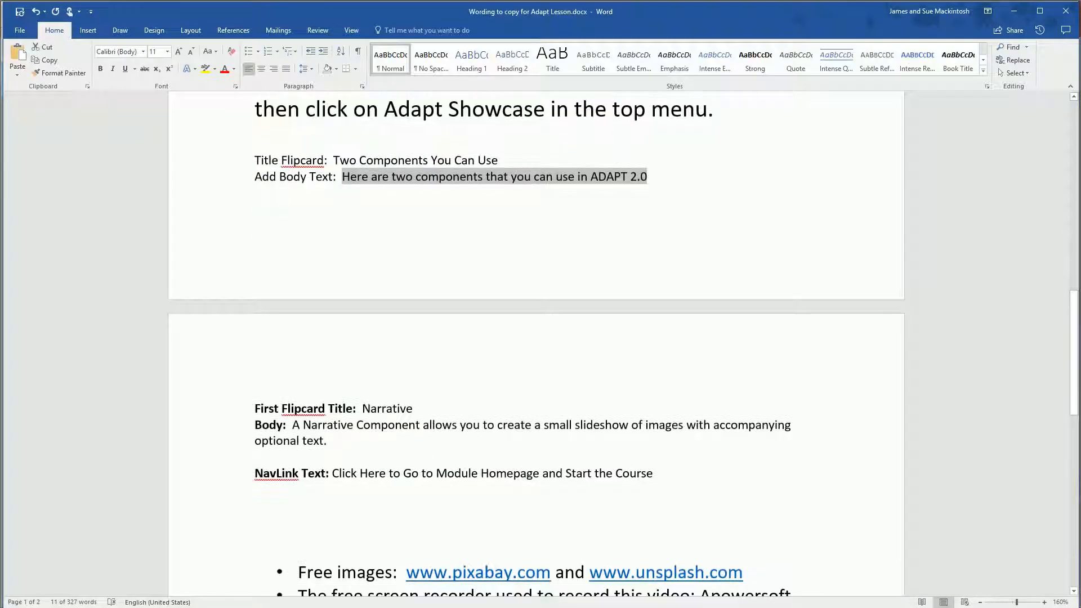
drag(328, 441, 299, 428)
key(ctrl+c)
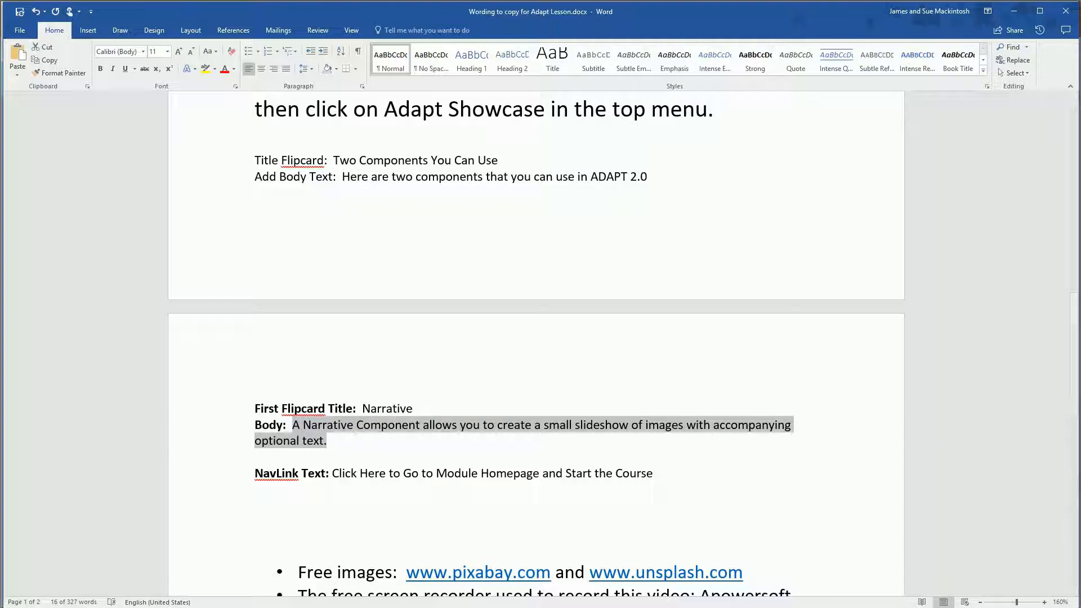
key(alt+Tab)
key(ctrl+v)
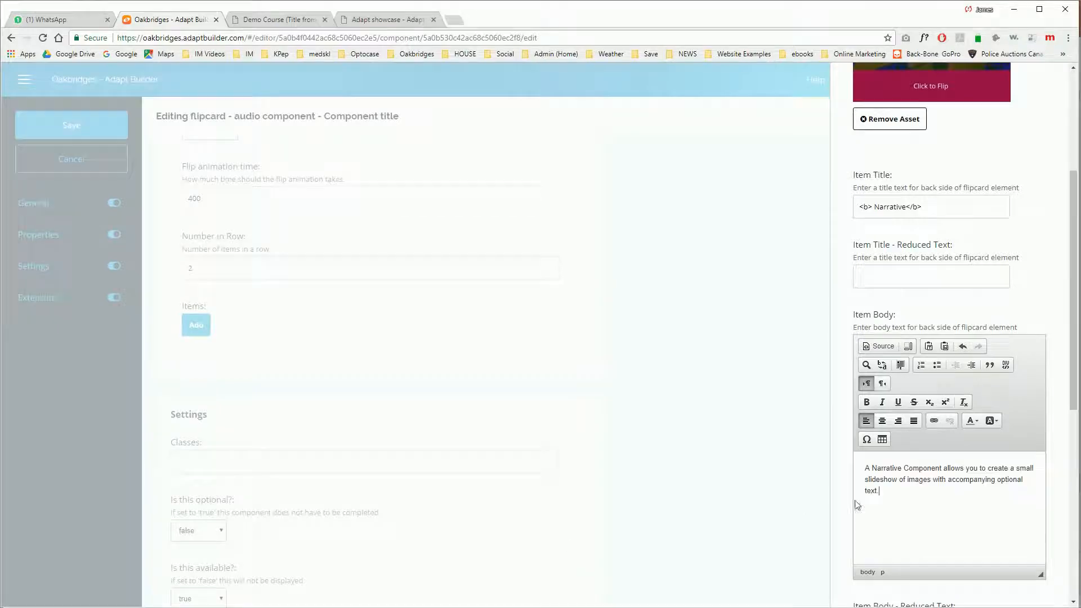
scroll(910, 511, down, 4)
scroll(910, 511, down, 4)
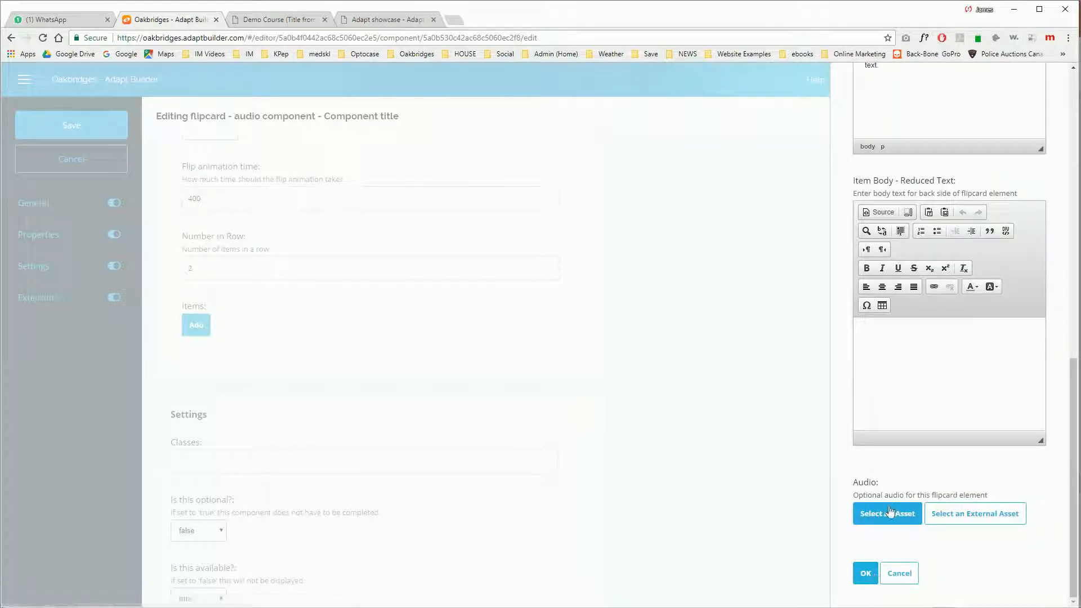
click(865, 573)
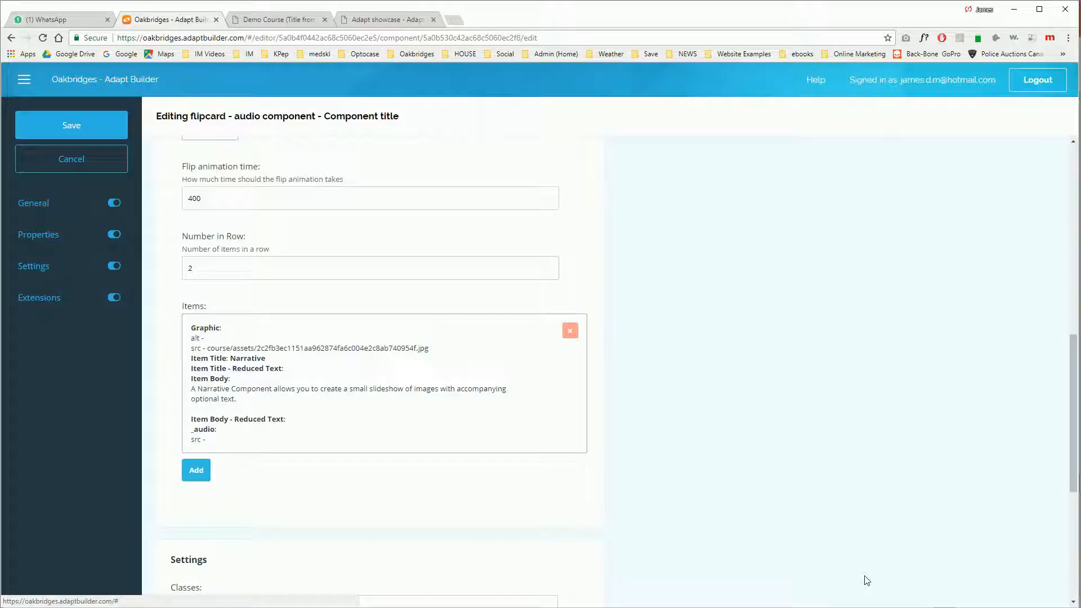
Step: Add a second flipcard item and assign Flip-Accordion.jpg as its front side image
click(197, 470)
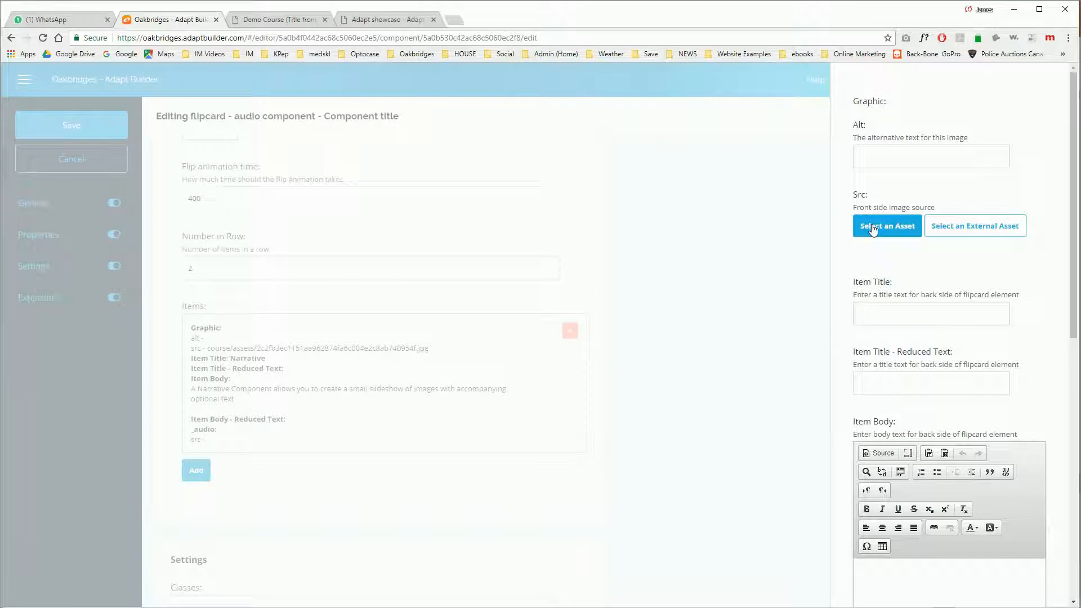
click(872, 230)
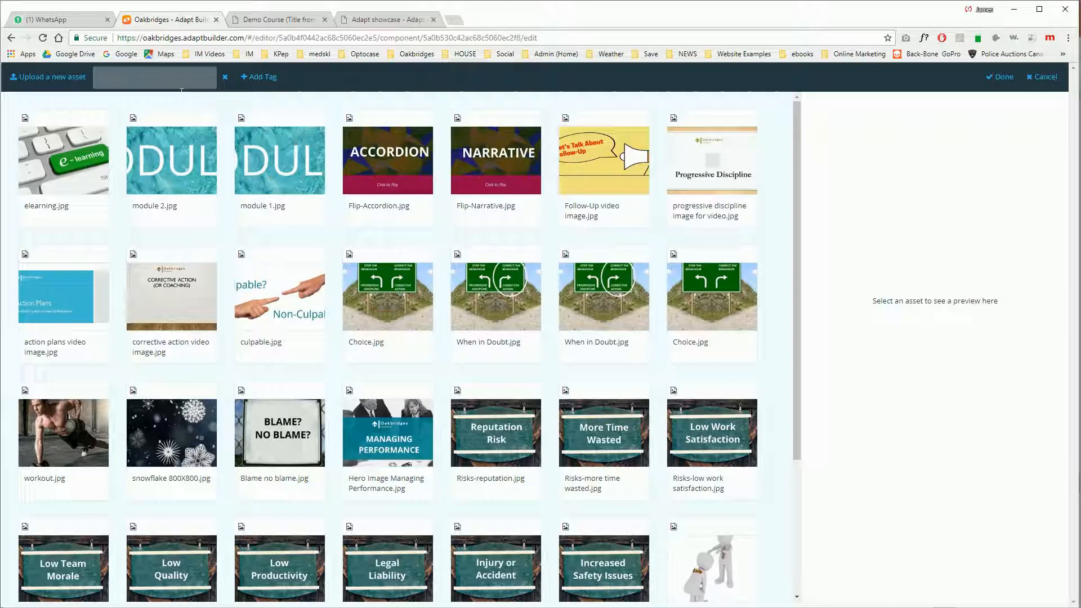
click(393, 172)
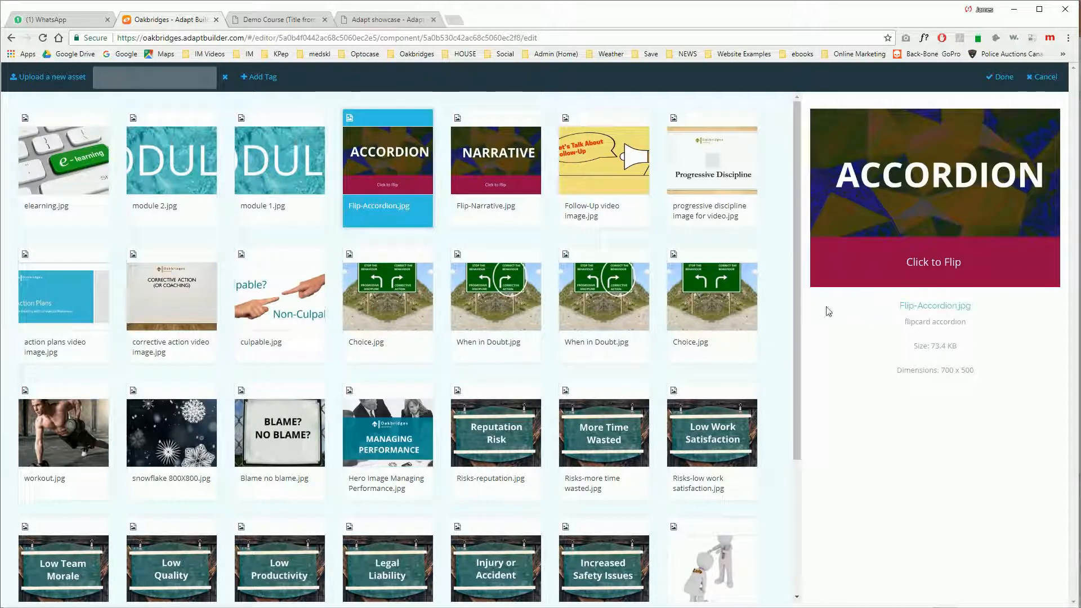
click(1001, 78)
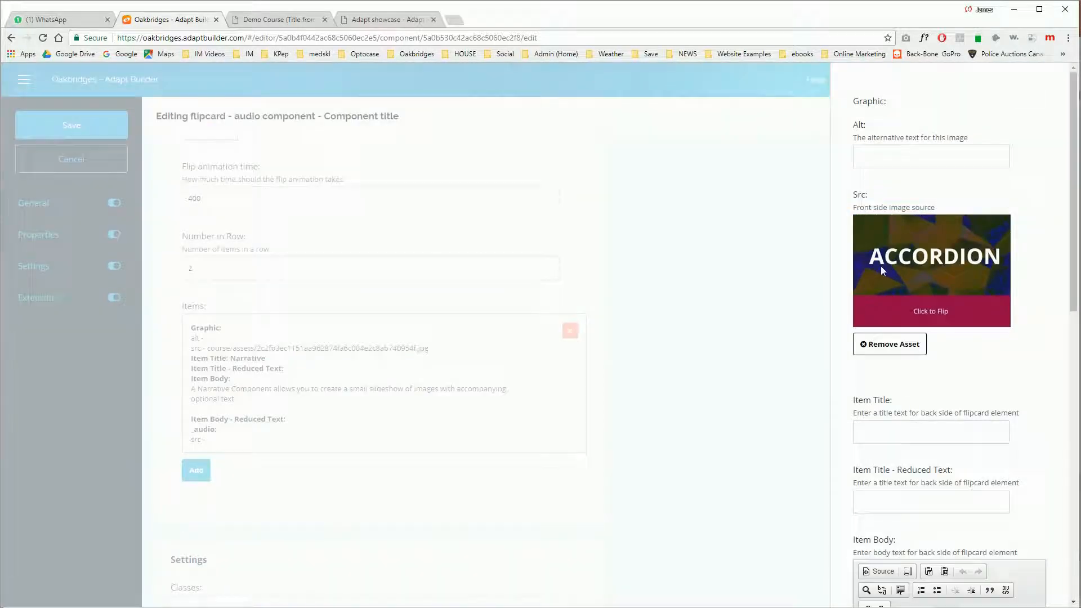
Step: Title the second flipcard item "<b>Accordion</b>", enter the body "This is the accordion component." and confirm the item
click(931, 432)
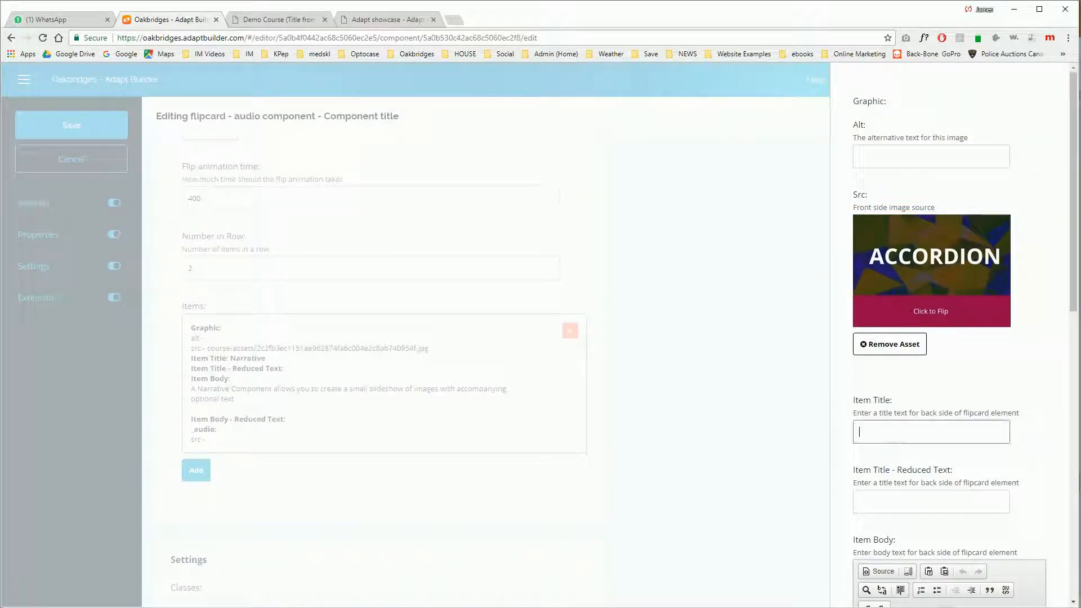
text(<b>Accordion</b>)
scroll(986, 463, down, 4)
click(985, 469)
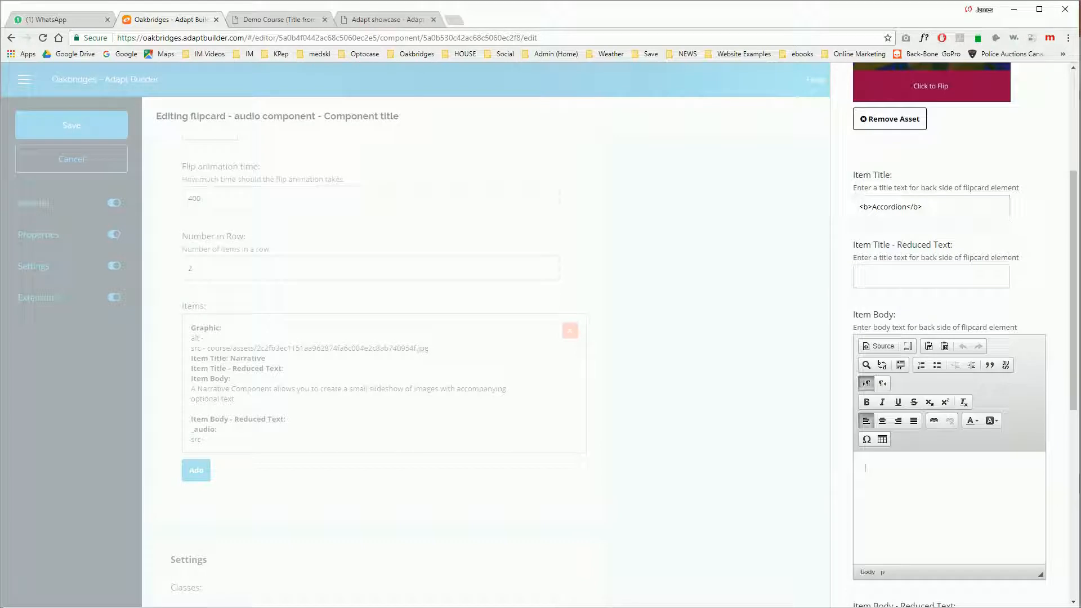
key(alt+Tab)
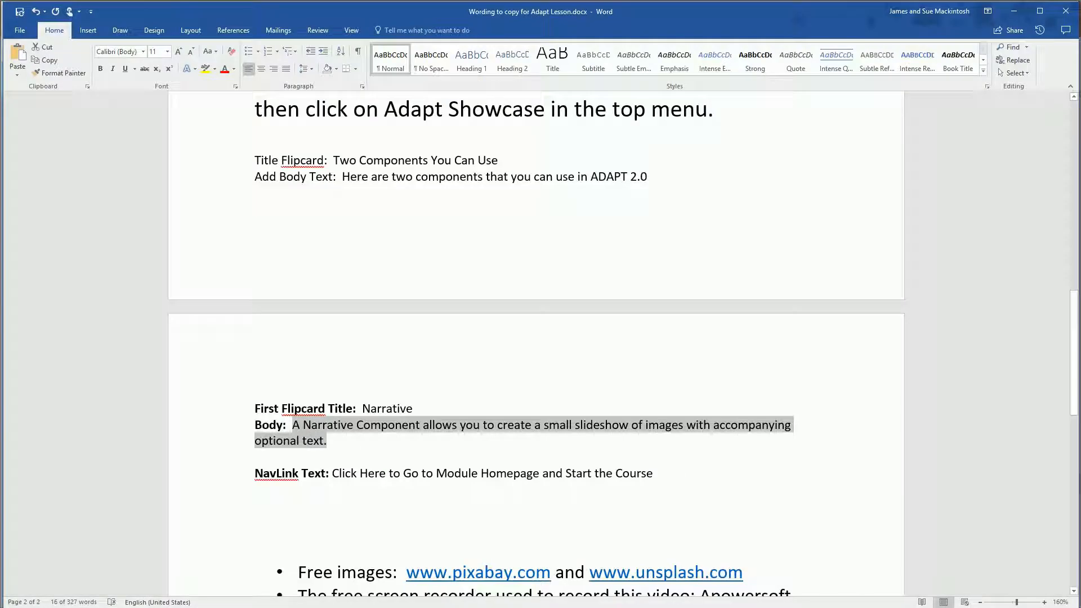
key(alt+Tab)
text(This is the accordion)
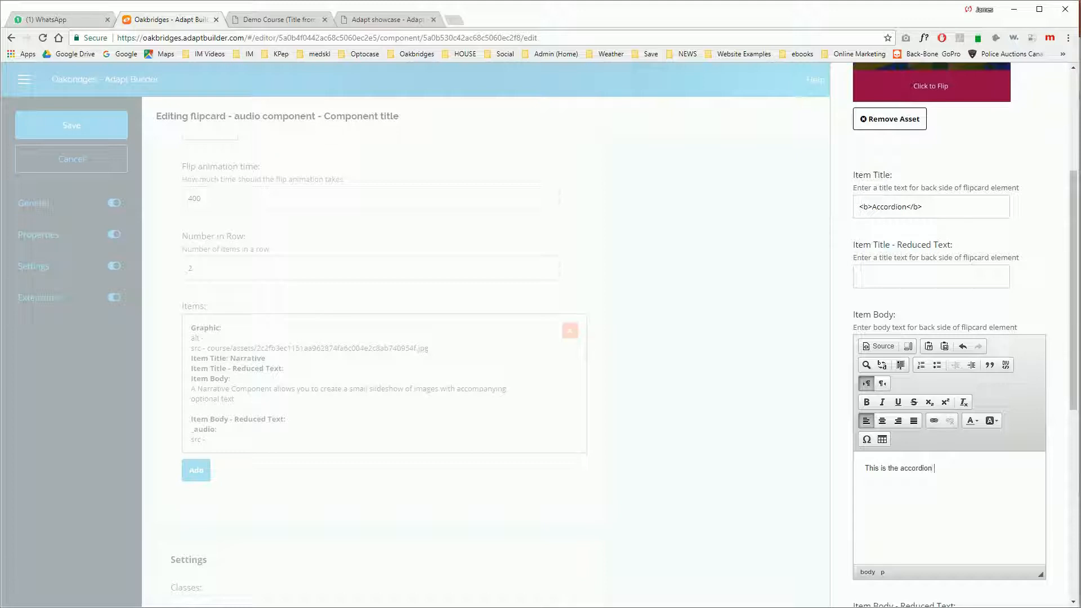
text(omponent.)
scroll(905, 501, down, 8)
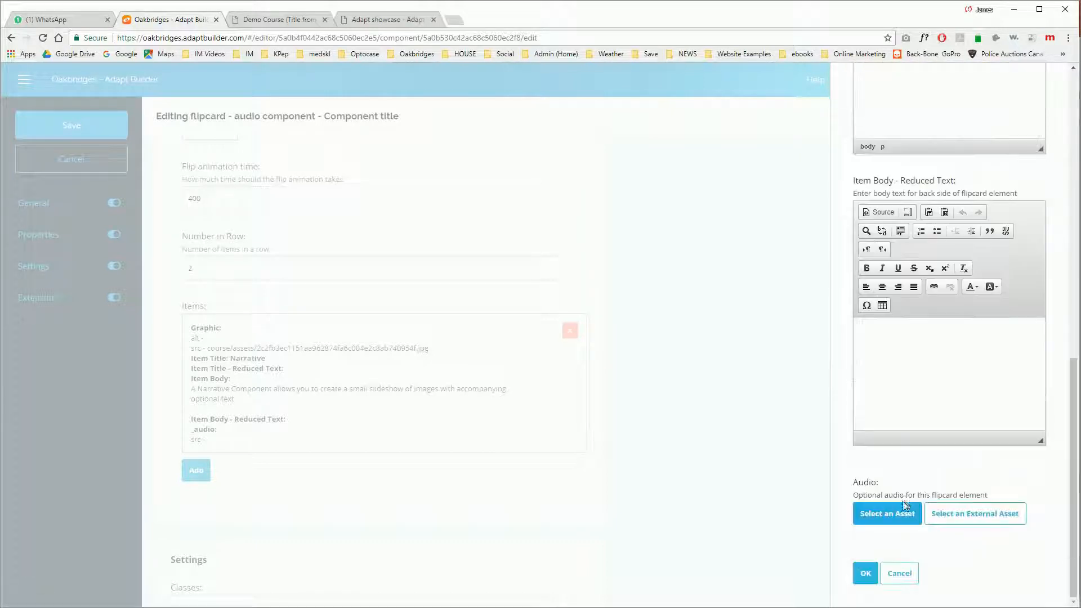
click(866, 573)
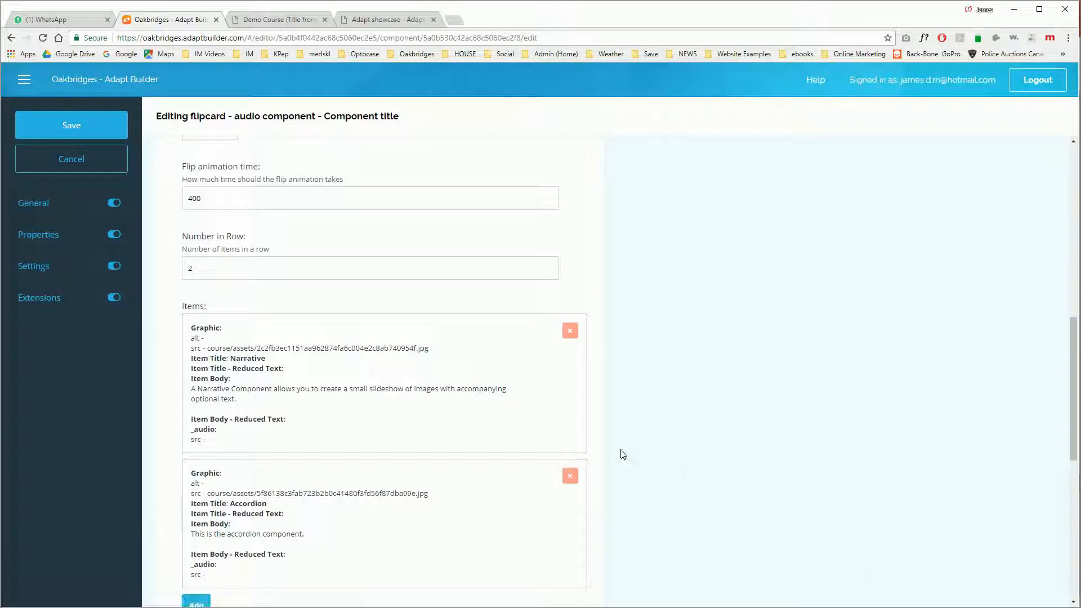
Step: Check the flipcard component's items, settings and extensions, and save the component
scroll(686, 474, down, 4)
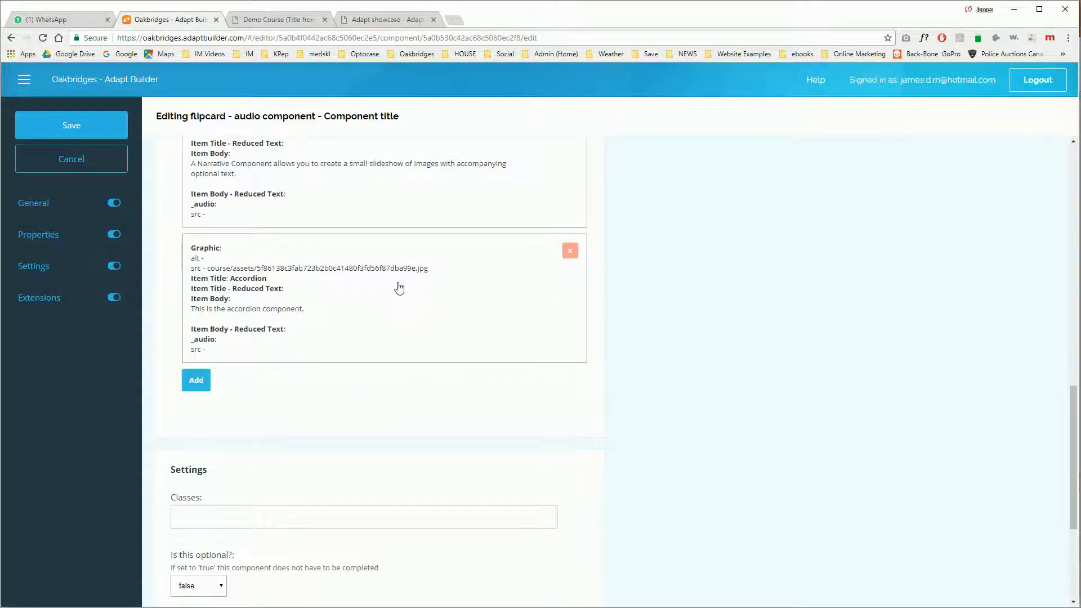
scroll(434, 403, down, 2)
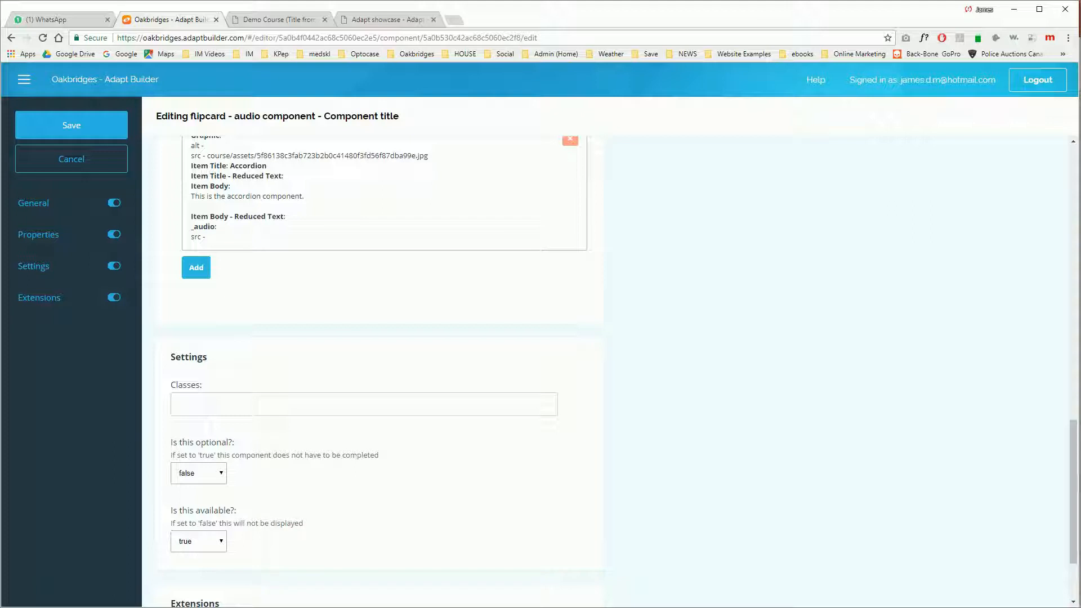
scroll(372, 474, down, 2)
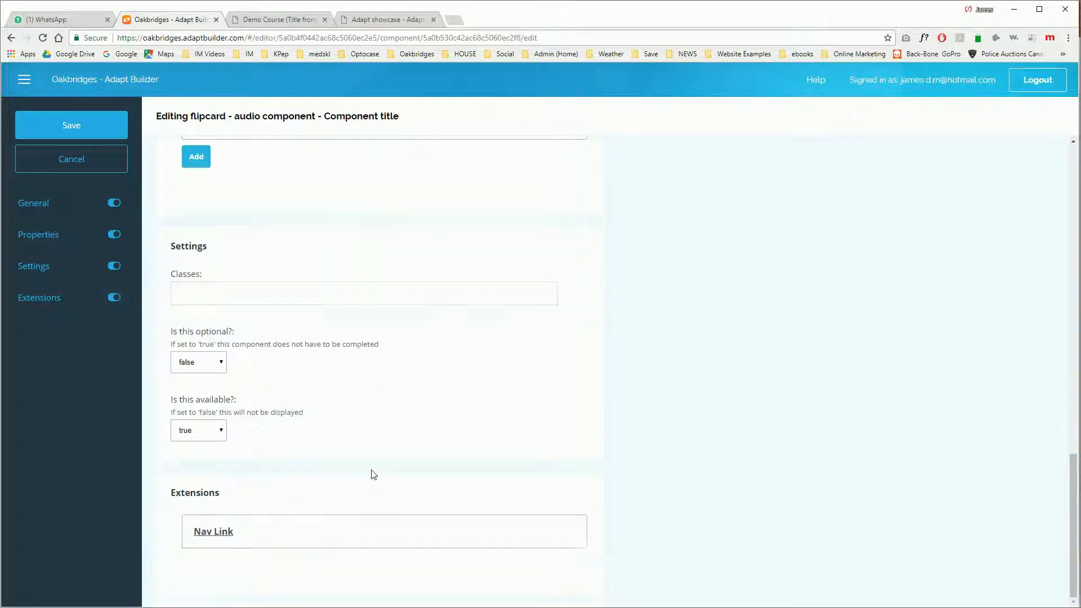
scroll(384, 473, up, 18)
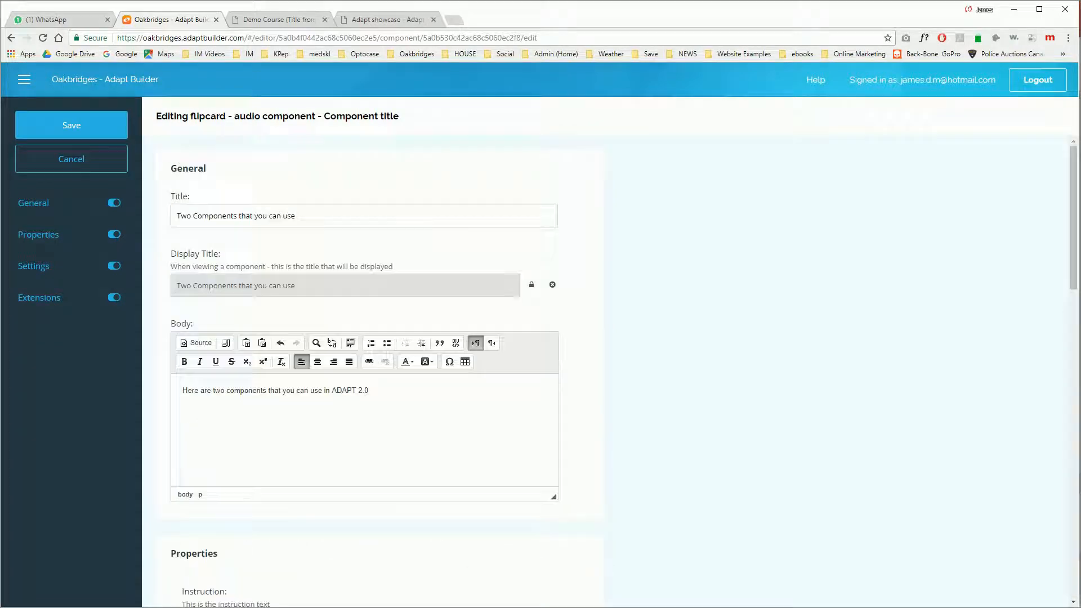
click(76, 127)
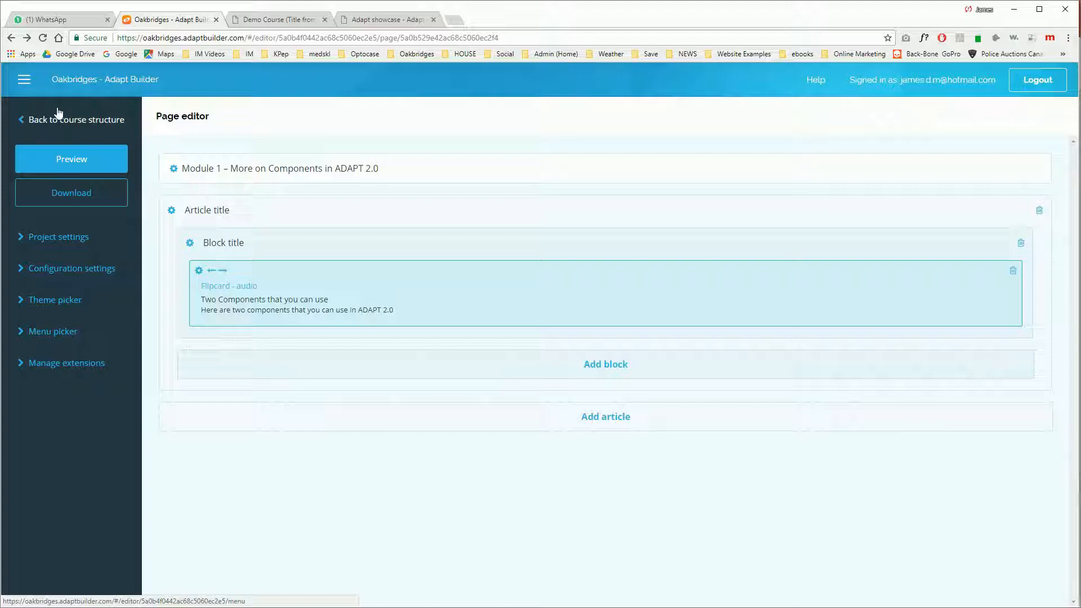
Step: Preview the course, look at the end of the introduction page around the video, and return to the Adapt Builder tab
click(72, 164)
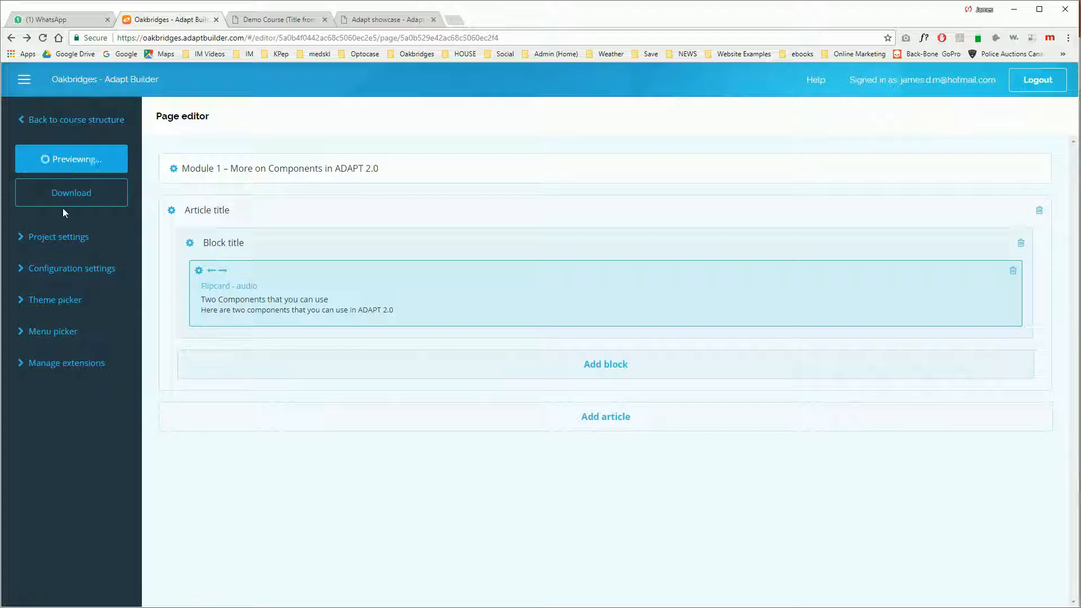
click(263, 25)
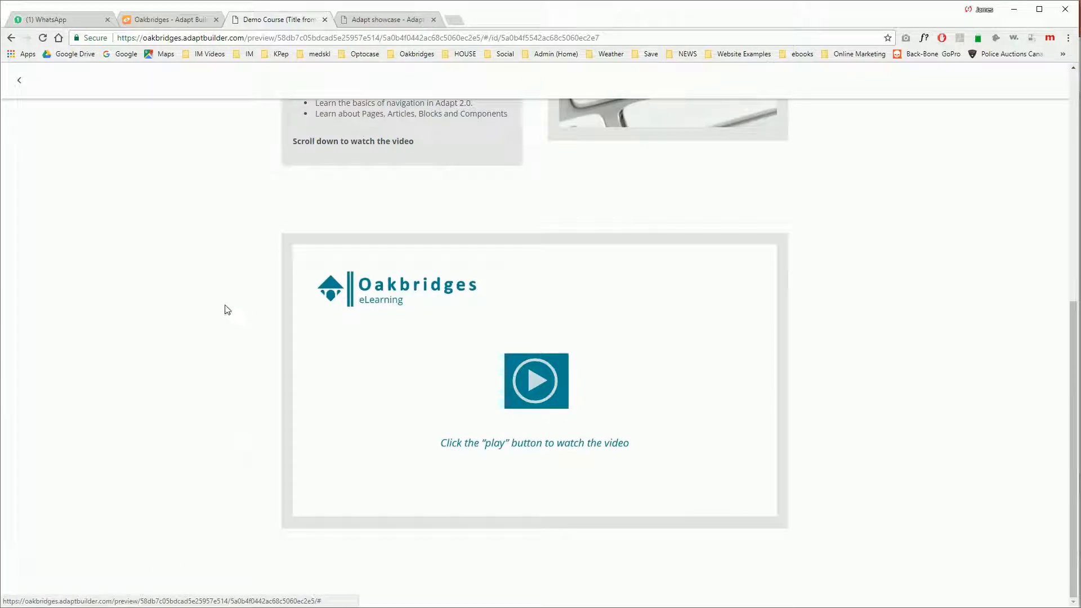
click(174, 20)
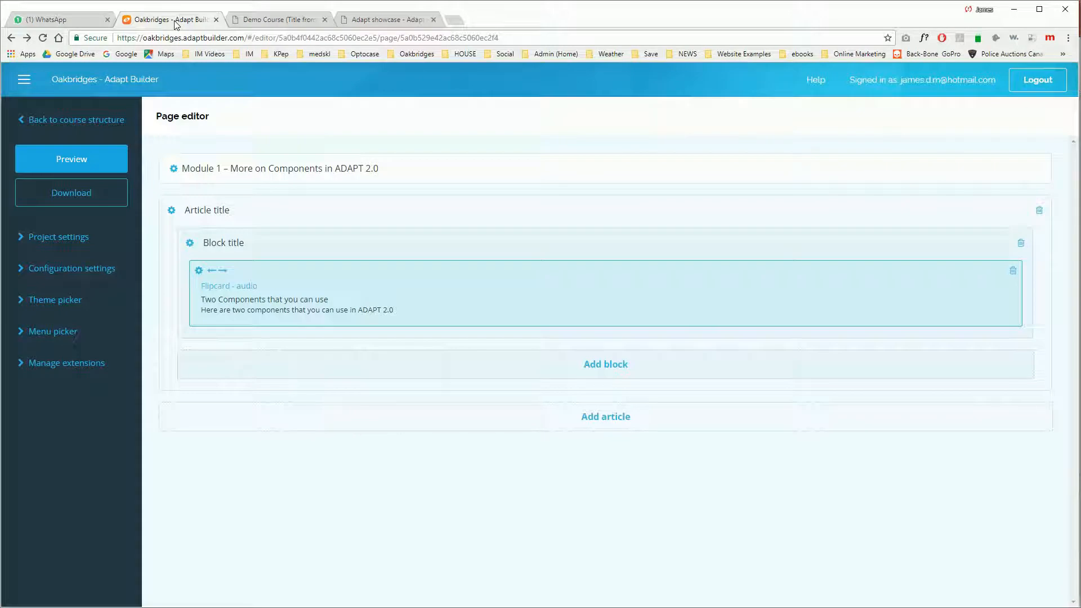
Step: Go back to the course structure and open the article of the page "Introduction to Building a course in Adapt Builder 2.0" for editing
click(80, 120)
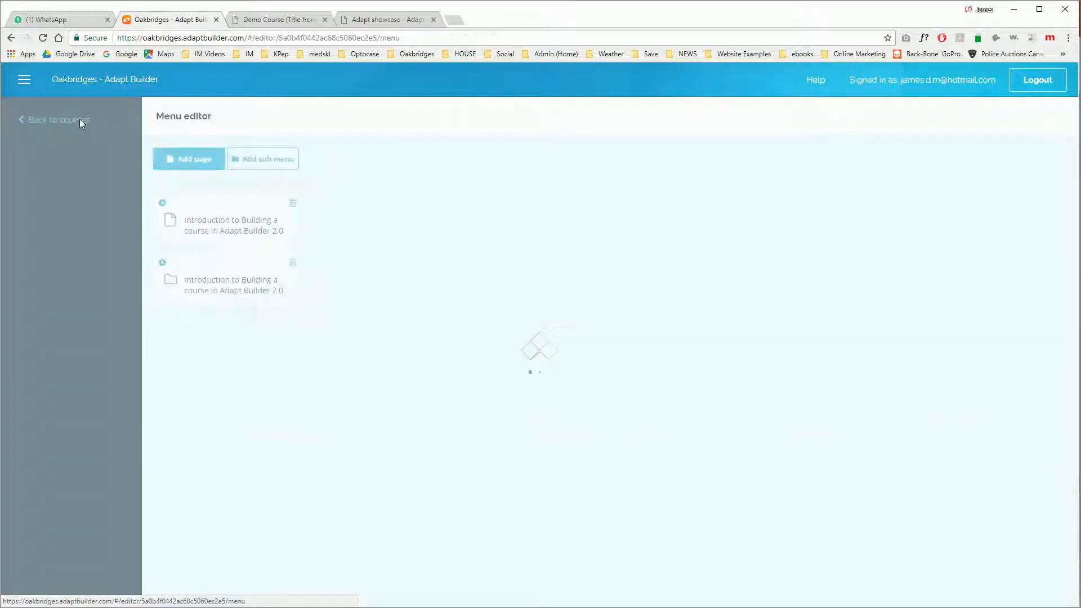
click(242, 225)
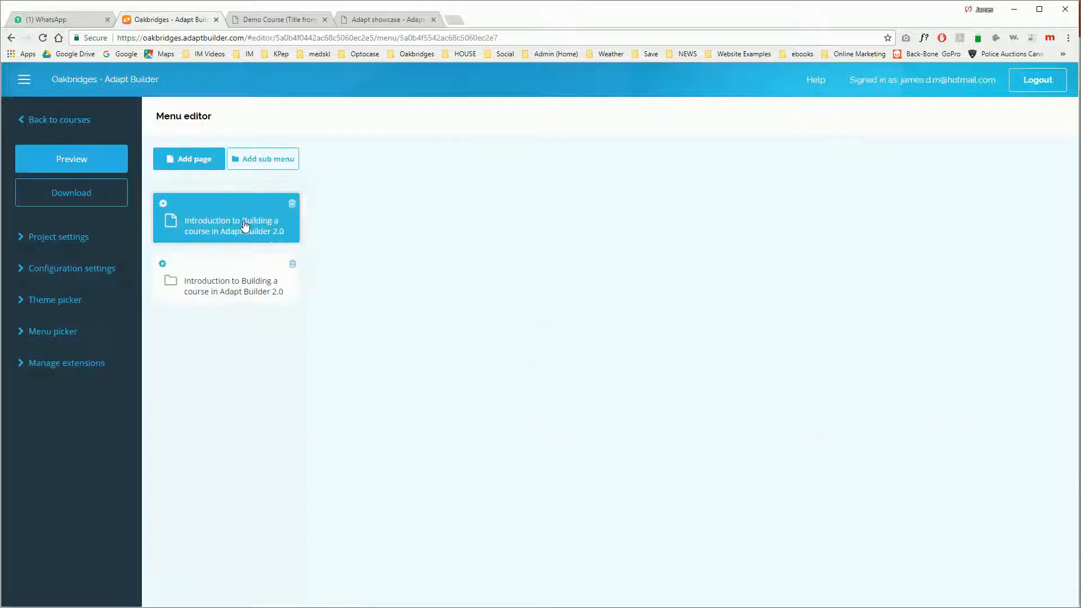
double_click(228, 227)
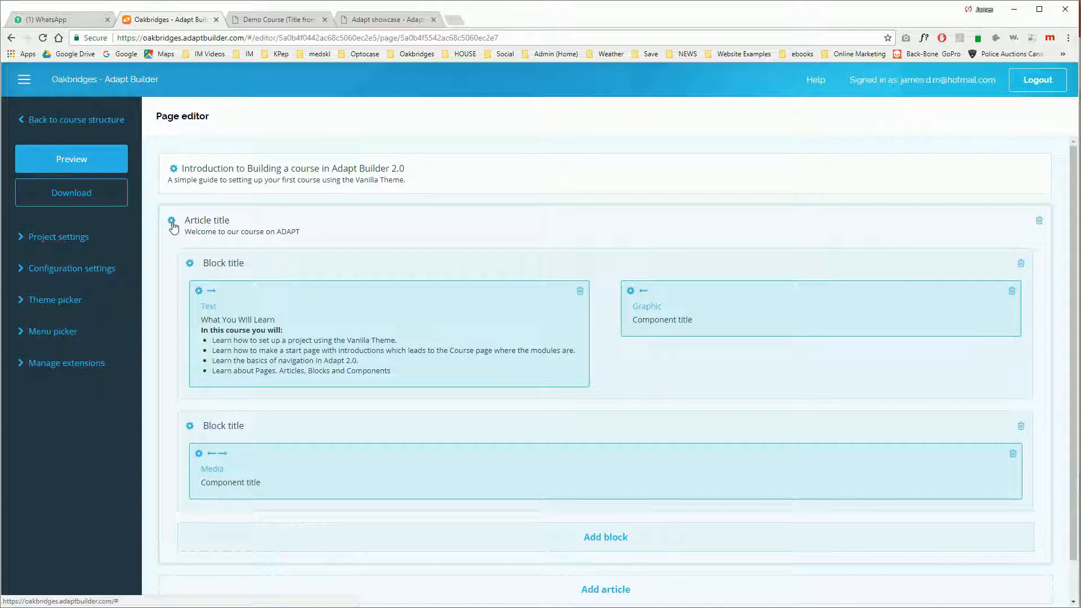
click(172, 223)
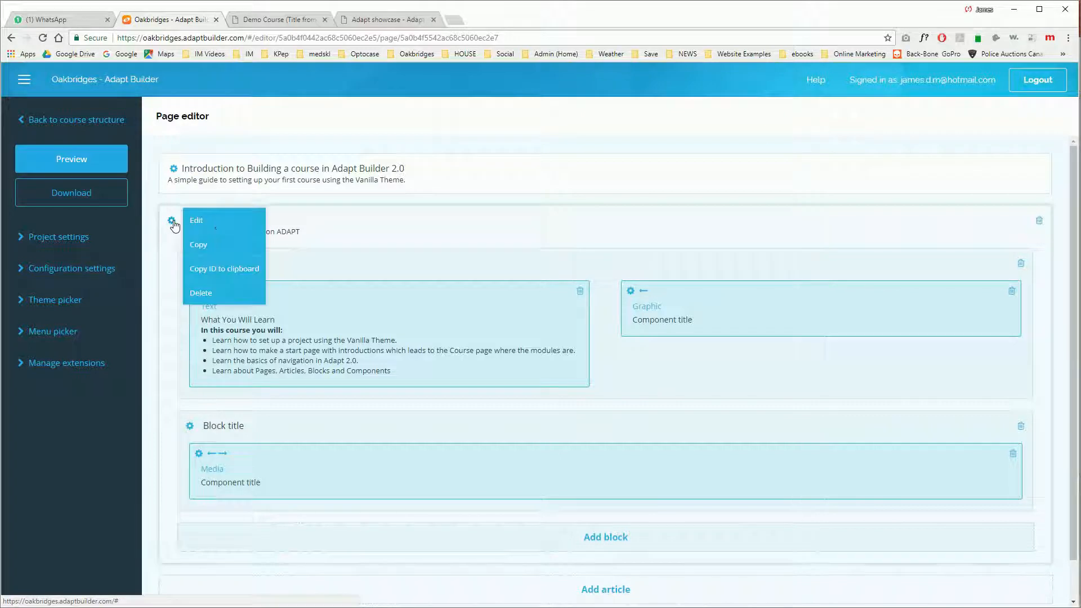
click(219, 226)
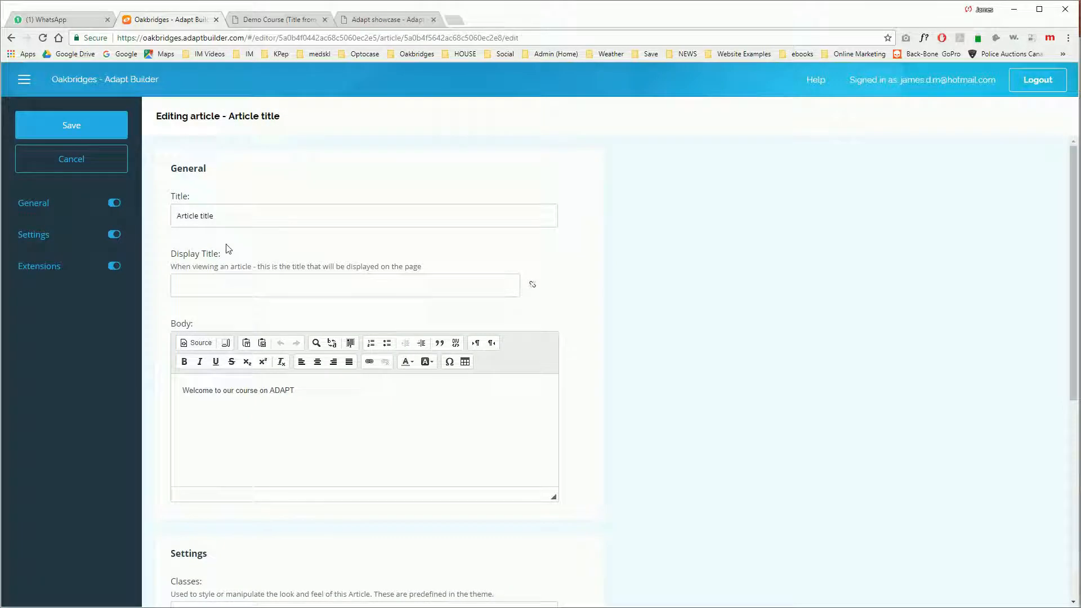
Step: Enable the Nav Link extension for the introduction page's article by setting Is Enabled to true
scroll(229, 249, down, 6)
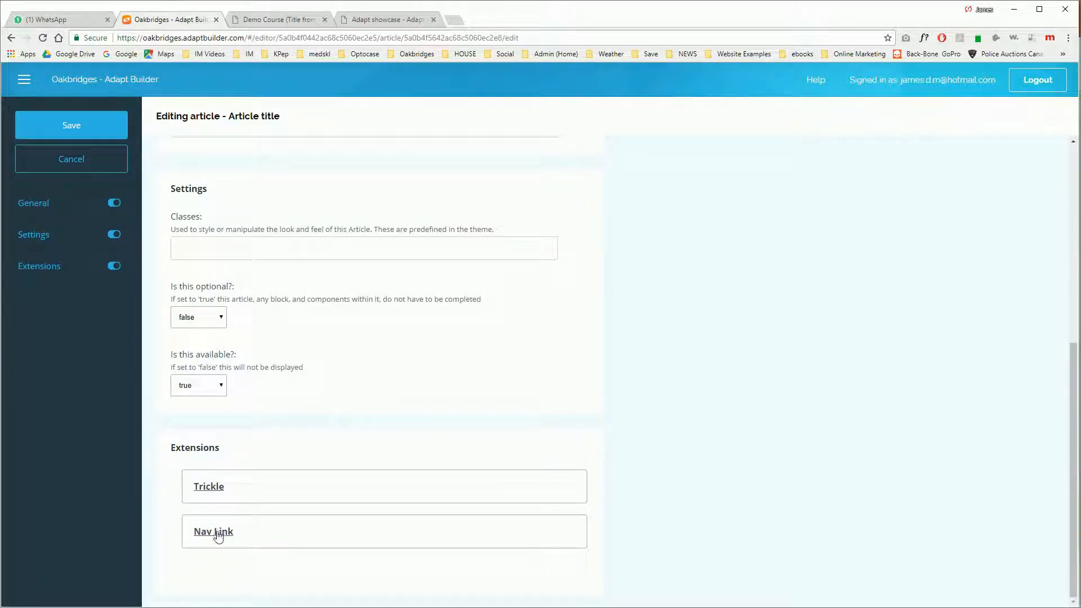
click(218, 533)
scroll(415, 535, down, 3)
click(255, 388)
click(241, 425)
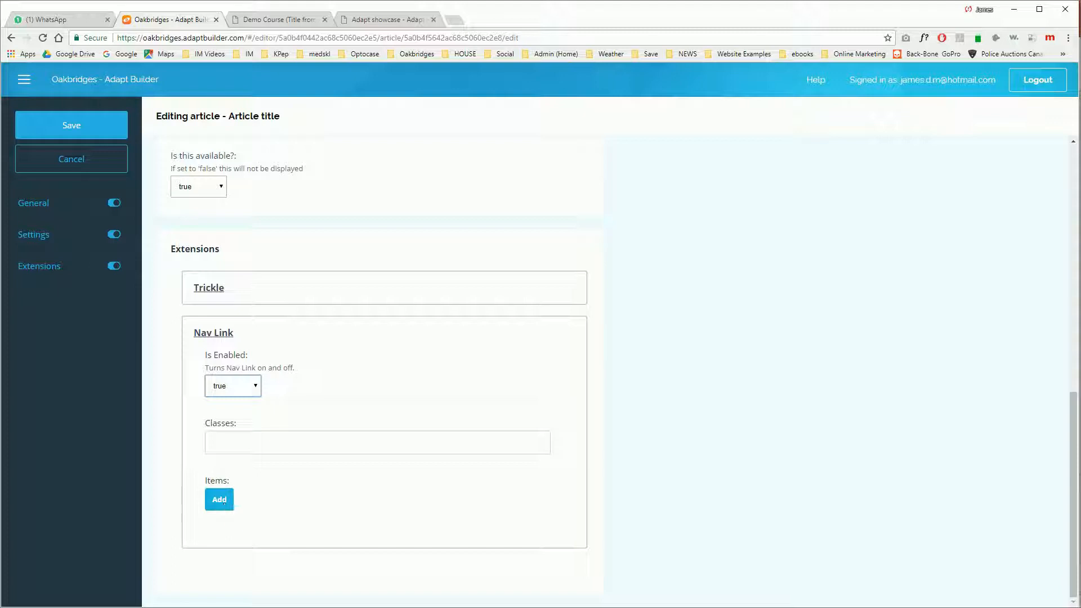
Step: Add a Nav Link item with the button text "Click Here to Go to Module Homepage and Start the Course", copied from the Word document
click(221, 502)
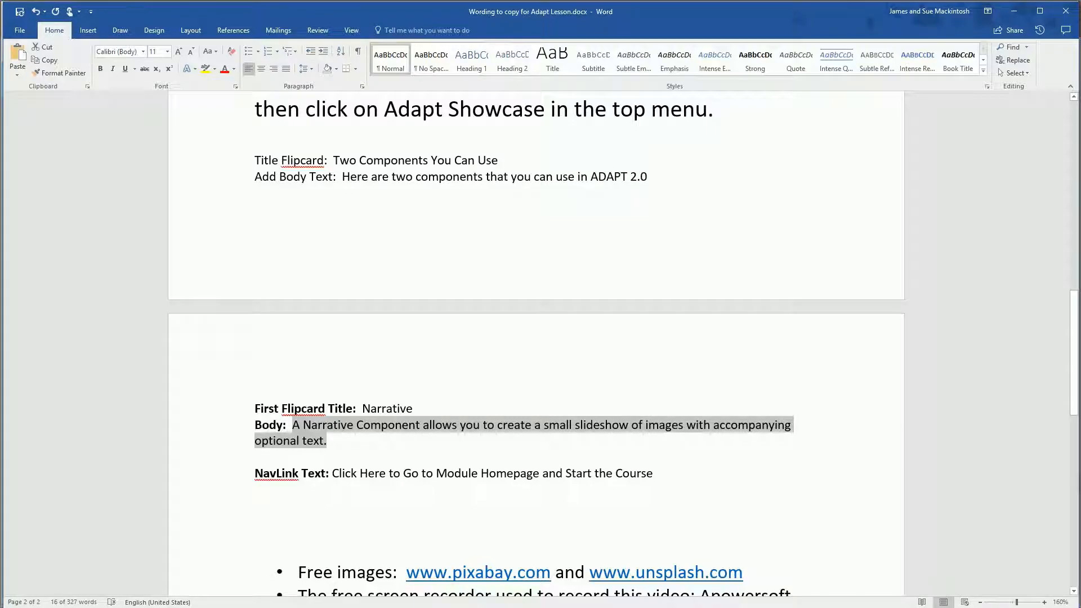
drag(653, 474, 346, 483)
key(ctrl+c)
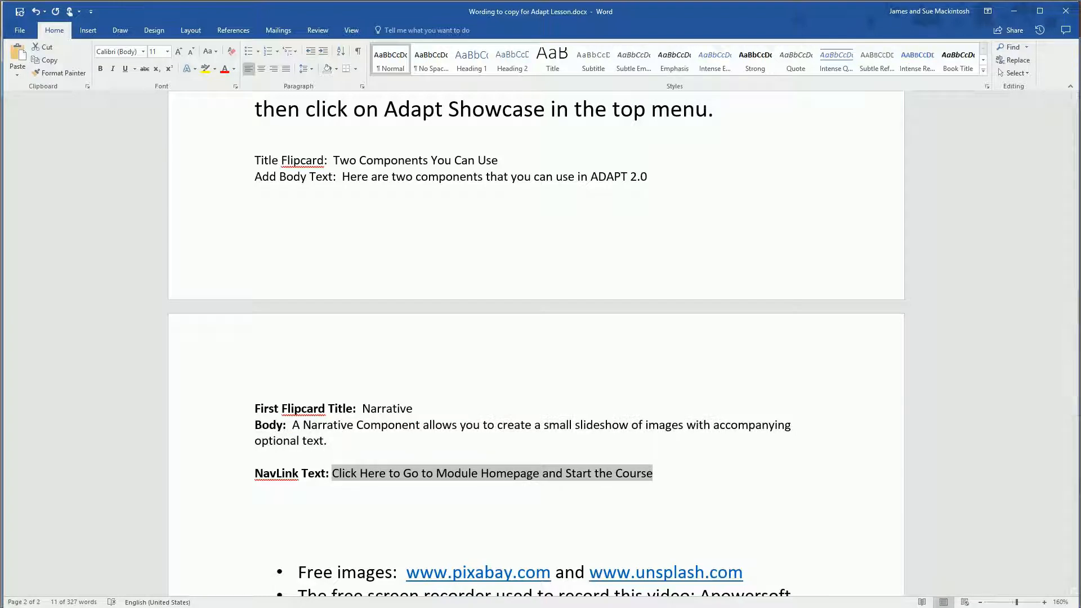
key(alt+Tab)
click(908, 180)
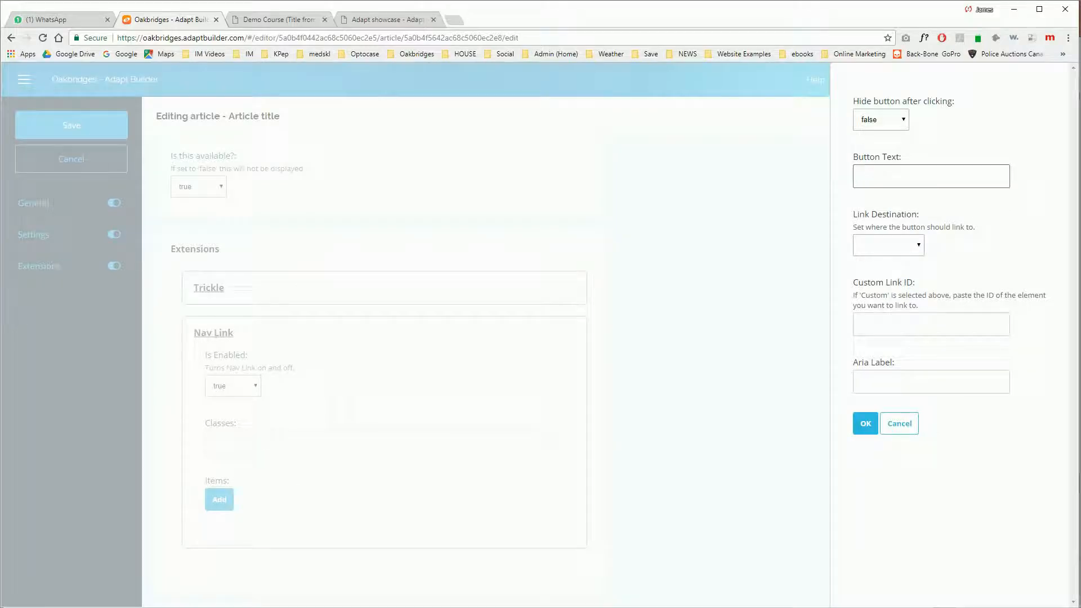
key(ctrl+v)
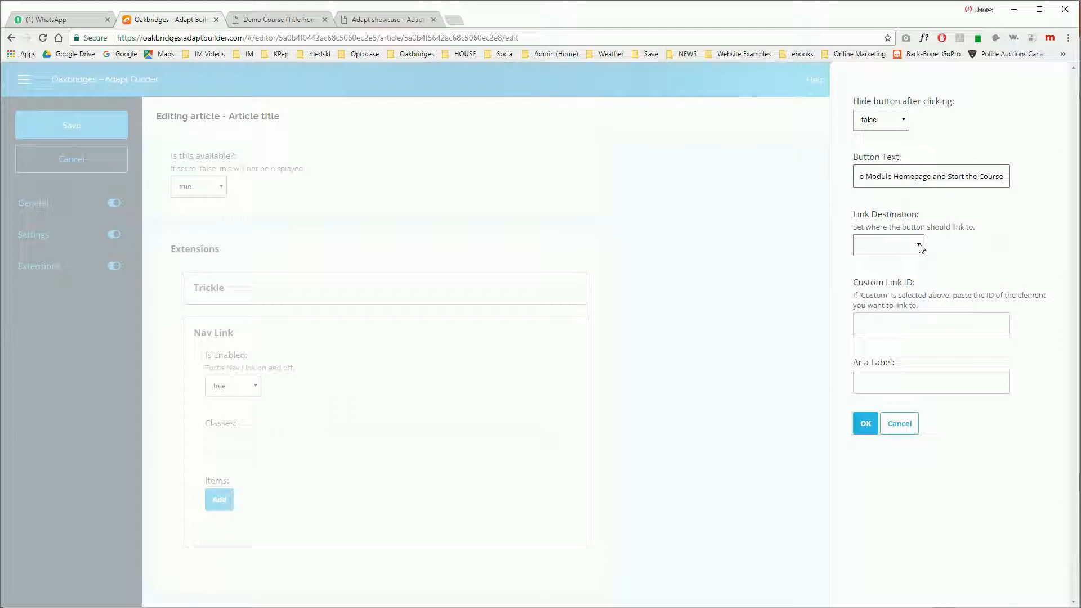
Step: Set the Nav Link button's link destination to Next page, accept the item and save the article
click(921, 248)
click(890, 282)
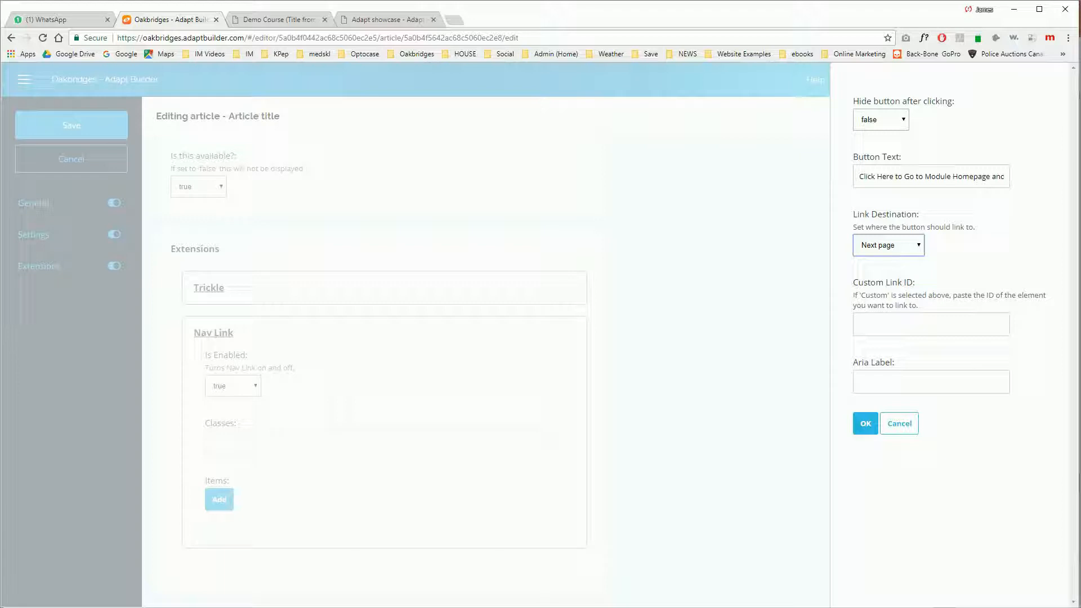
click(936, 327)
click(866, 426)
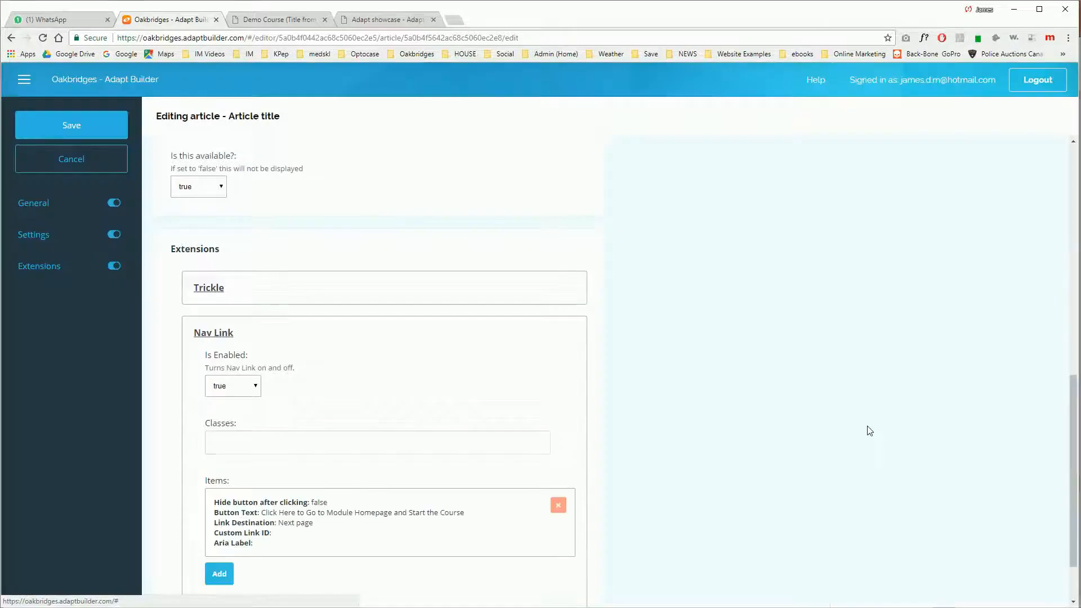
click(67, 127)
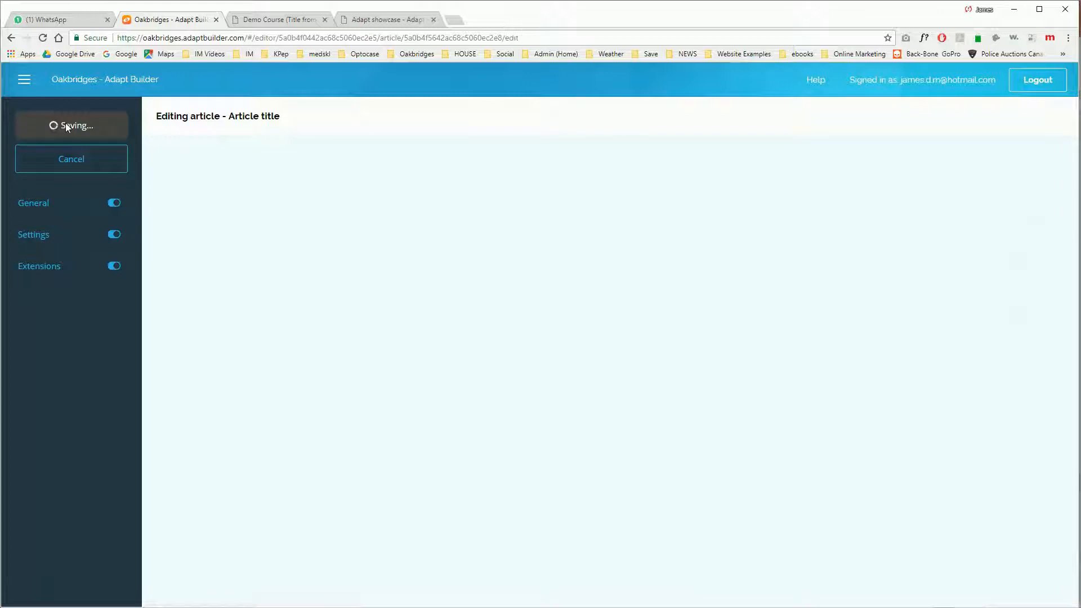
Step: Preview the course and follow the Nav Link button at the end of the introduction page
click(78, 163)
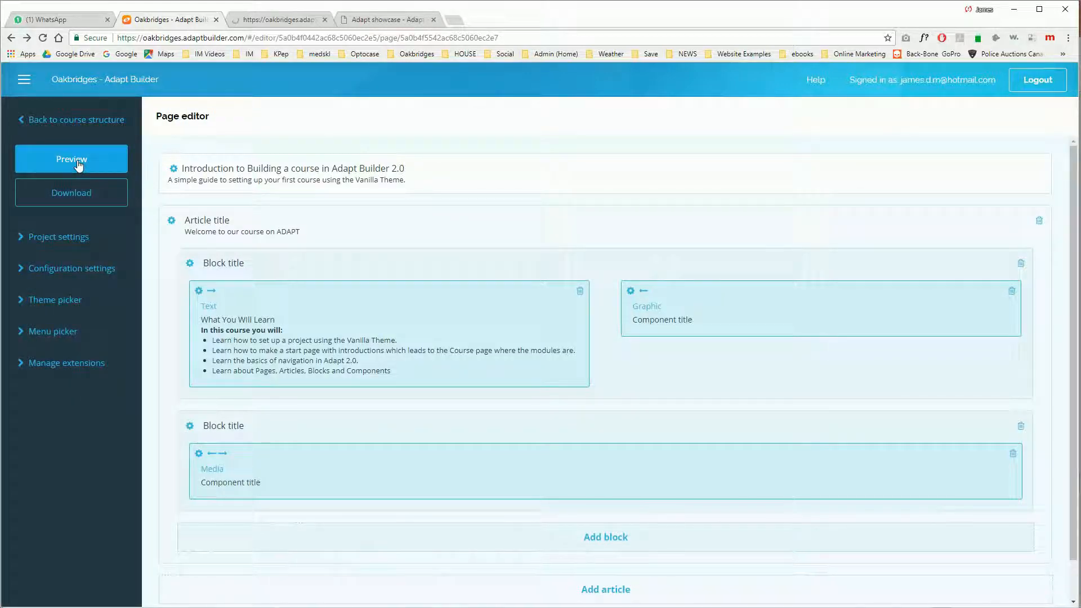
click(286, 27)
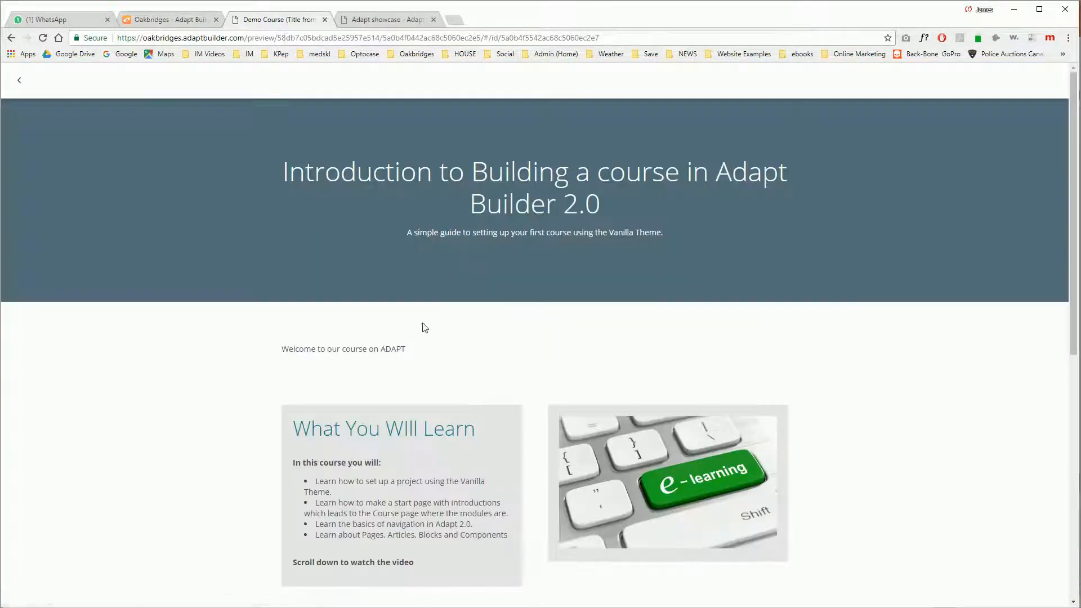
scroll(425, 325, down, 4)
scroll(423, 323, down, 4)
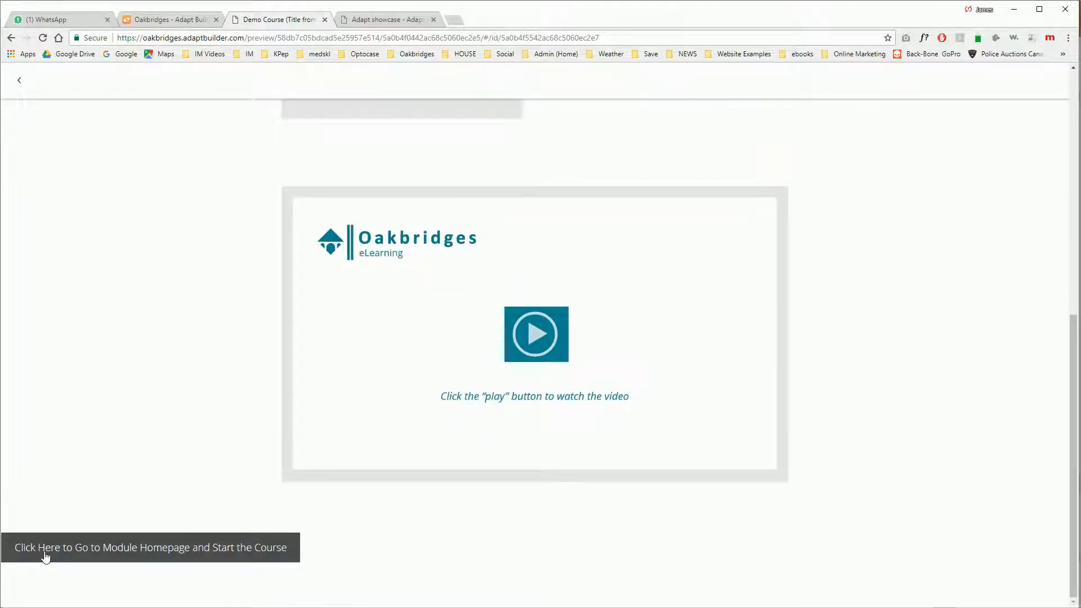
click(175, 554)
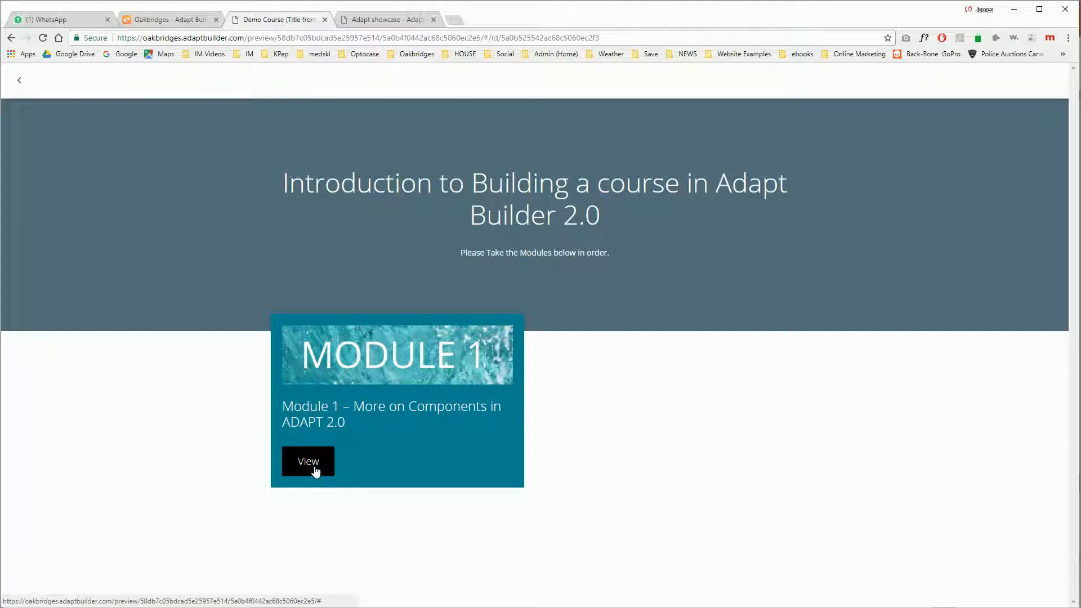
Step: View Module 1 in the preview and flip the Narrative and Accordion cards over and back
click(314, 471)
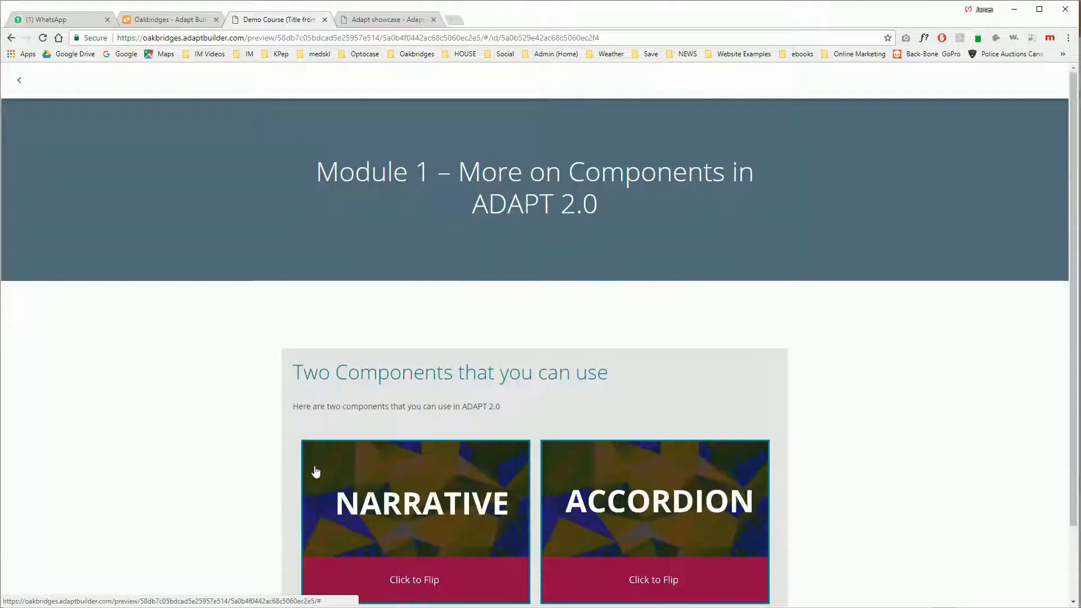
scroll(943, 392, down, 2)
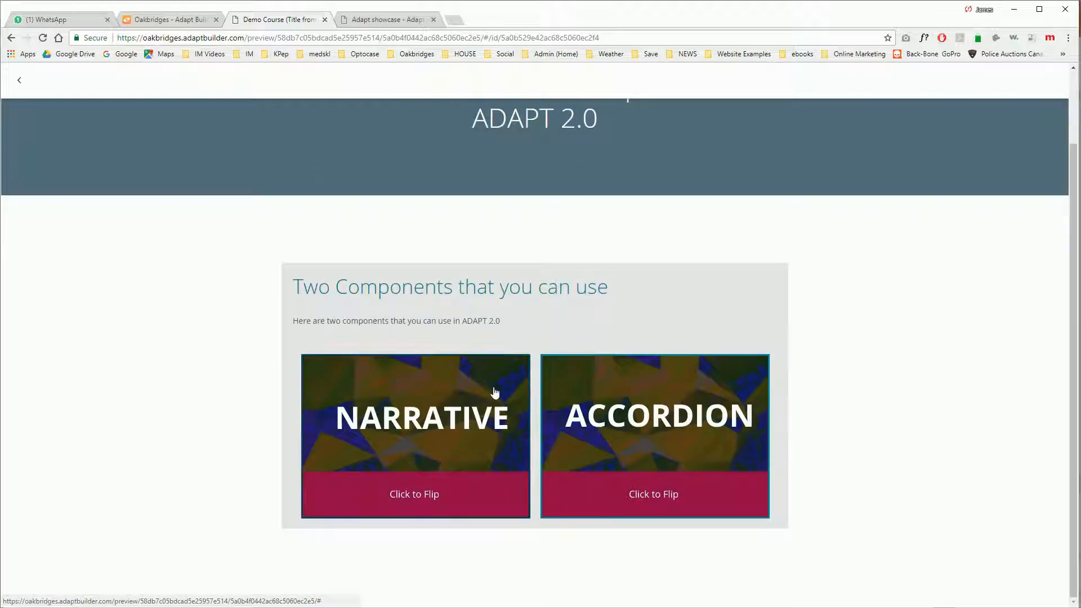
click(417, 426)
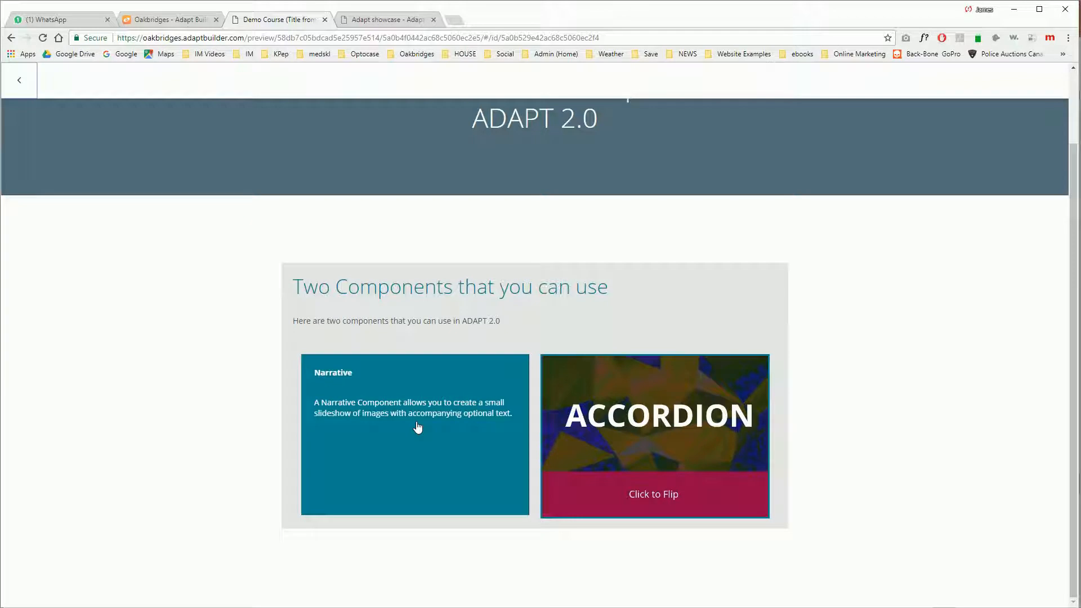
click(417, 427)
click(668, 427)
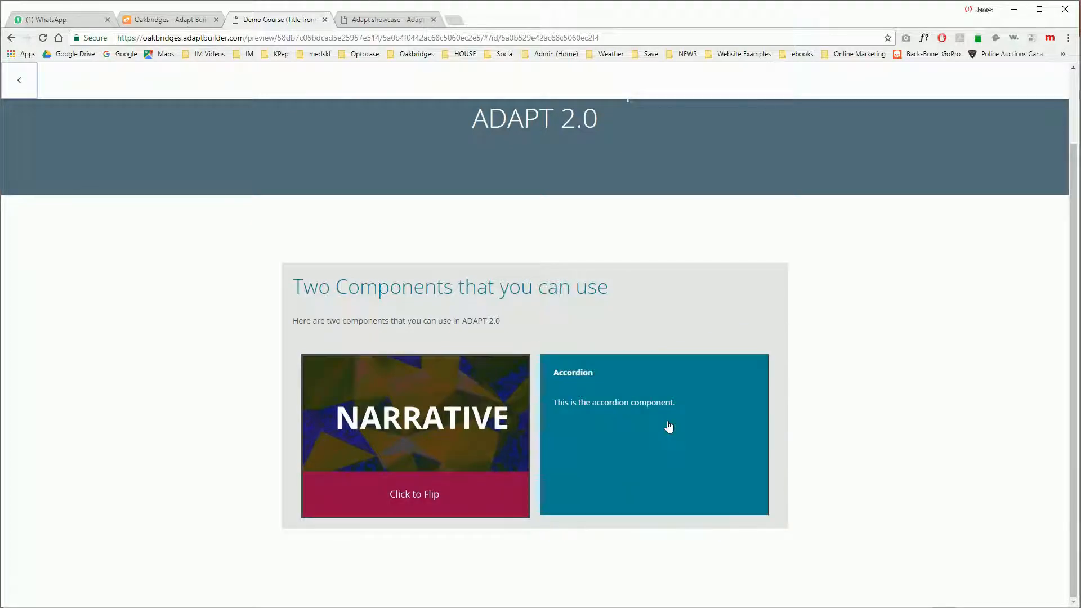
click(669, 426)
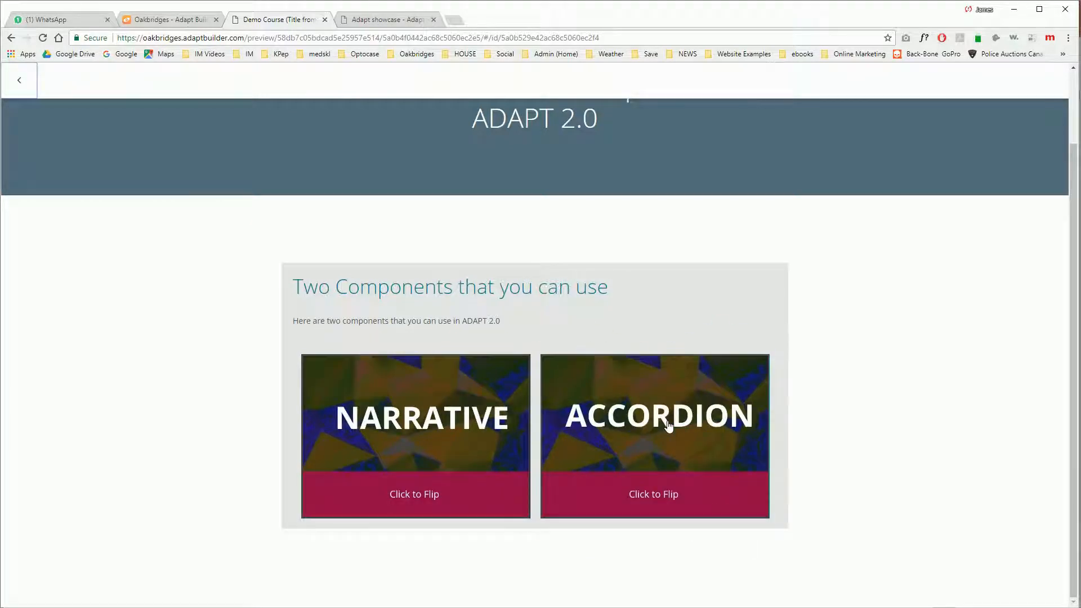
Step: Return to the Adapt Builder tab, go back to the course structure and select the Module 1 page inside the introduction submenu
click(186, 23)
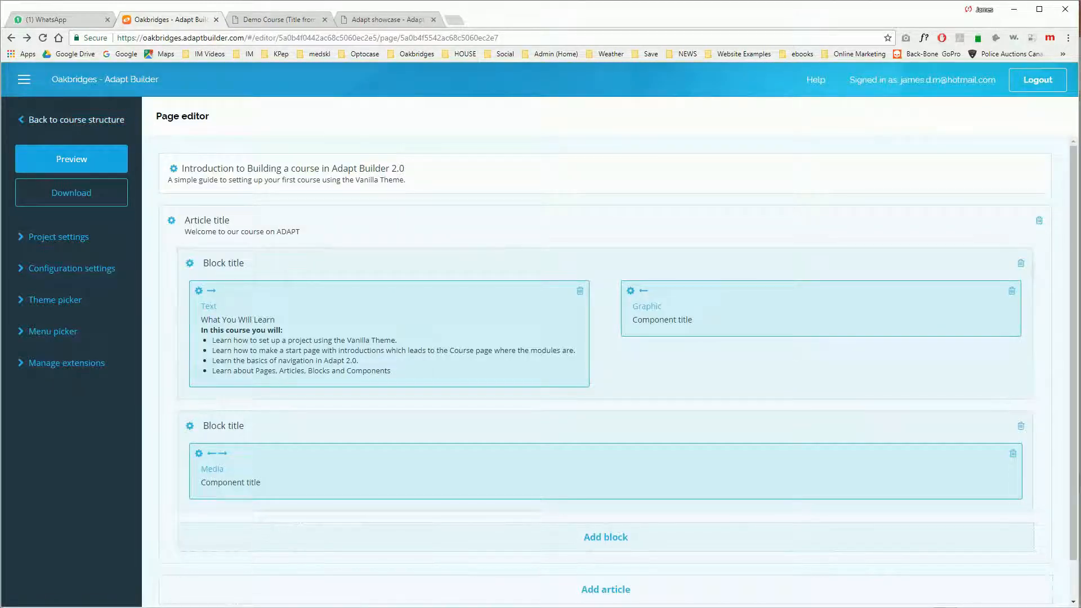
click(84, 120)
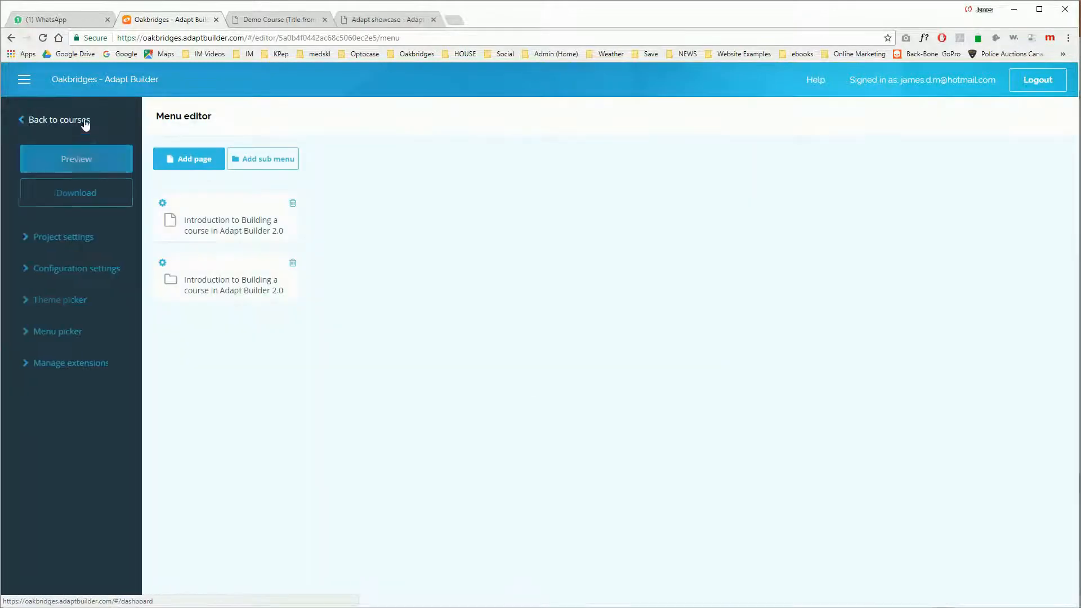
click(247, 283)
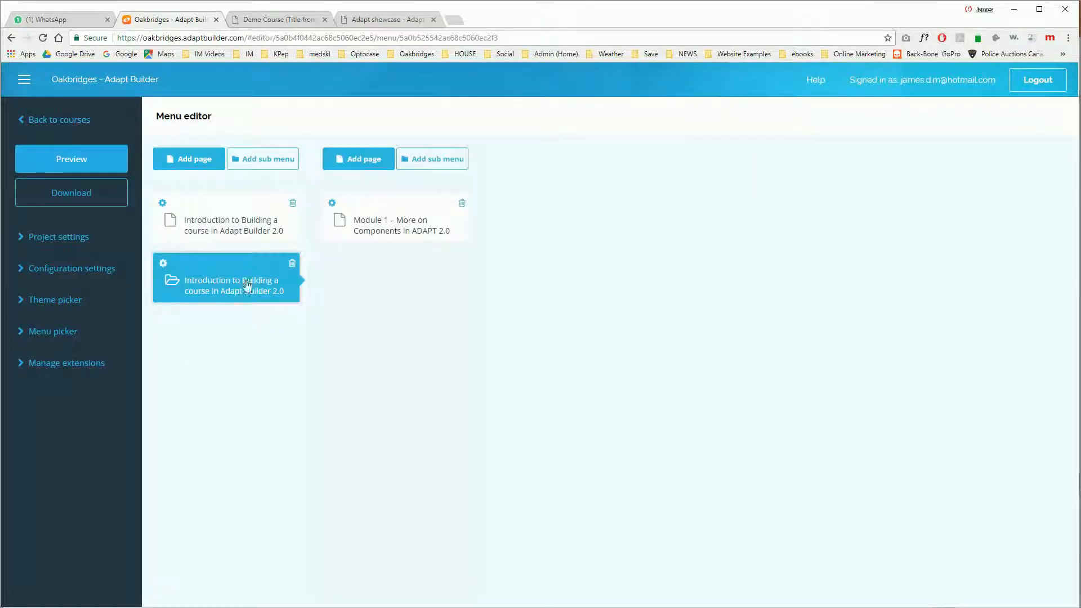
click(383, 219)
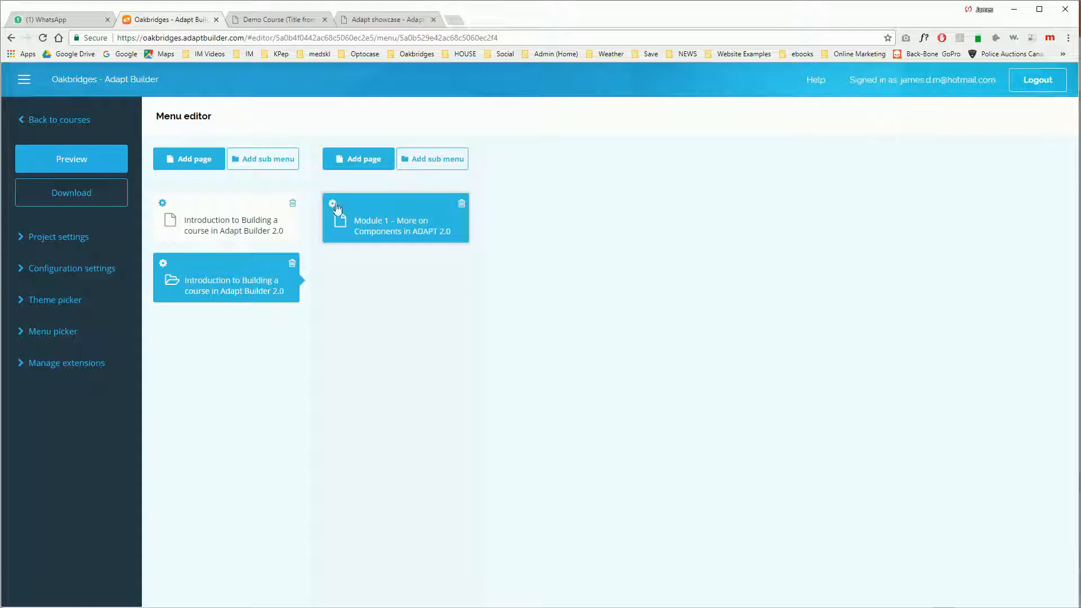
click(333, 204)
click(363, 206)
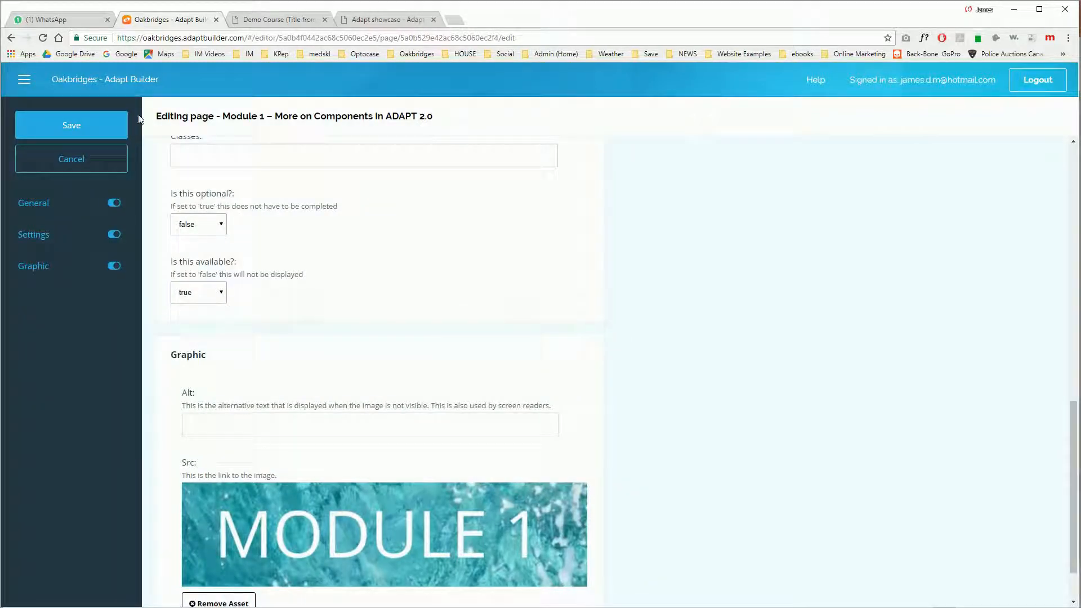
scroll(293, 307, up, 7)
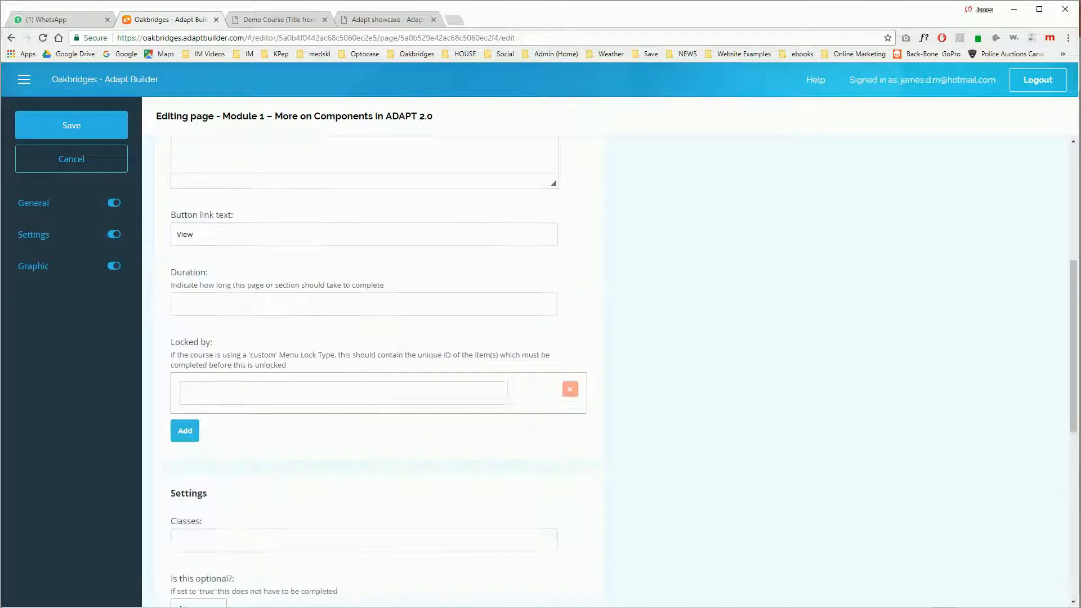
click(85, 163)
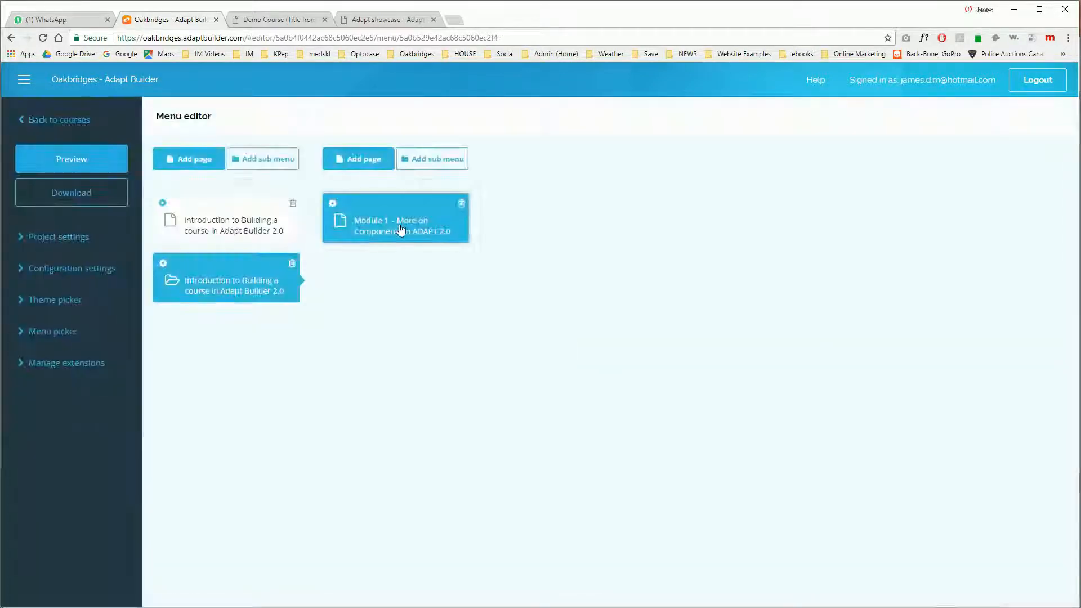
Step: Open the page "Module 1 – More on Components in ADAPT 2.0" and add a second block titled "Progress Quiz", saving it
double_click(383, 216)
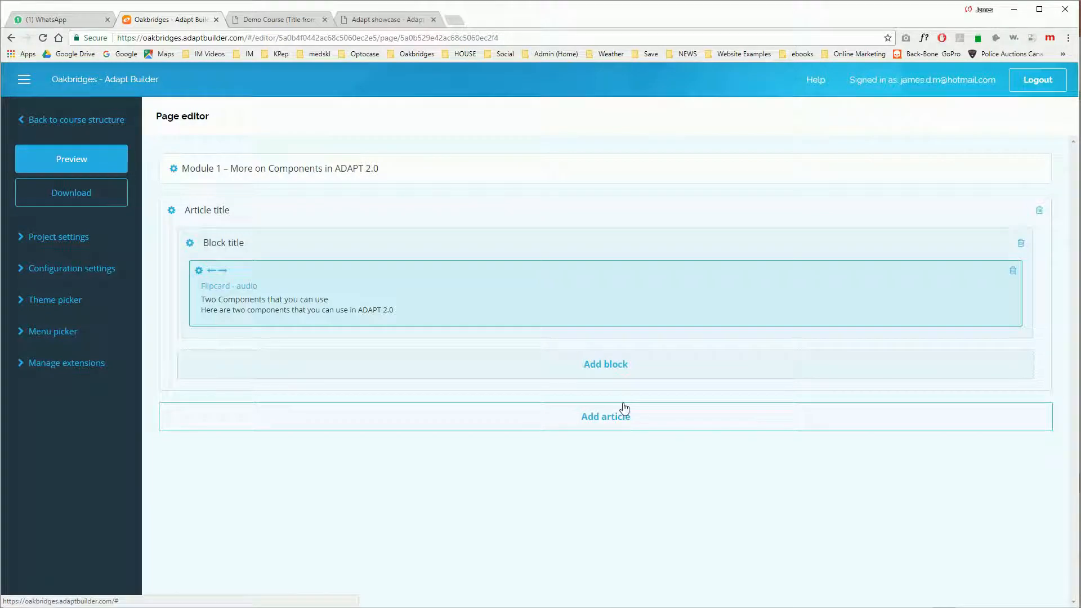
click(613, 366)
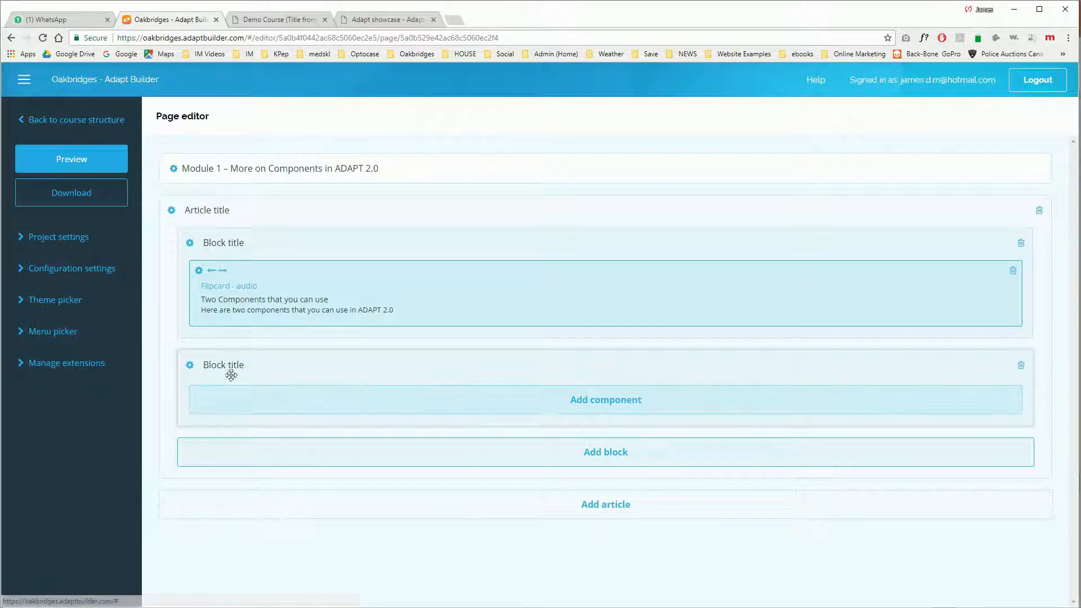
click(195, 371)
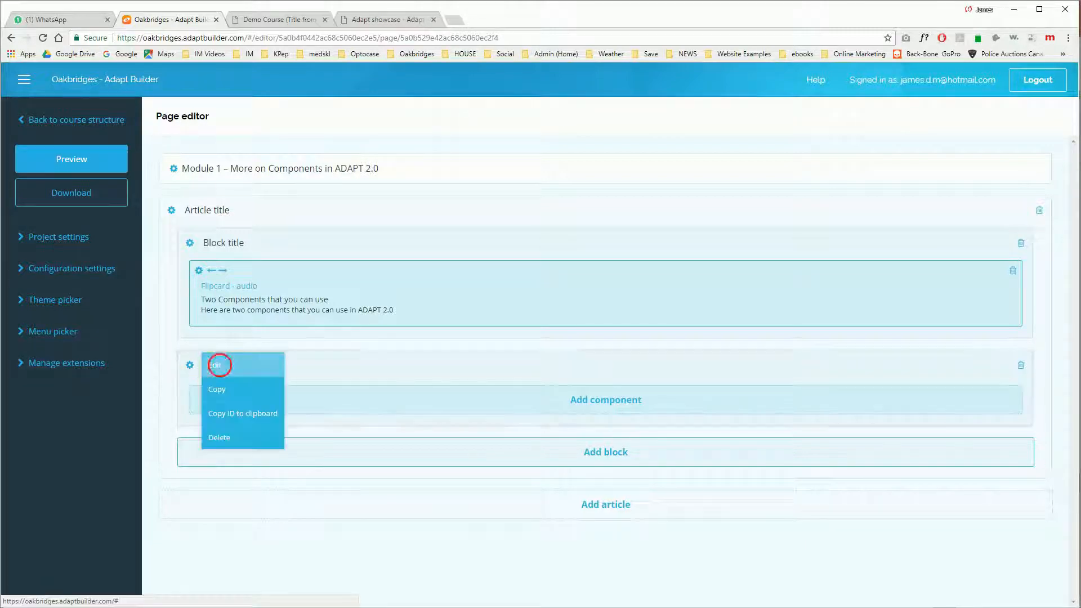
click(218, 364)
drag(228, 216, 174, 216)
text(P)
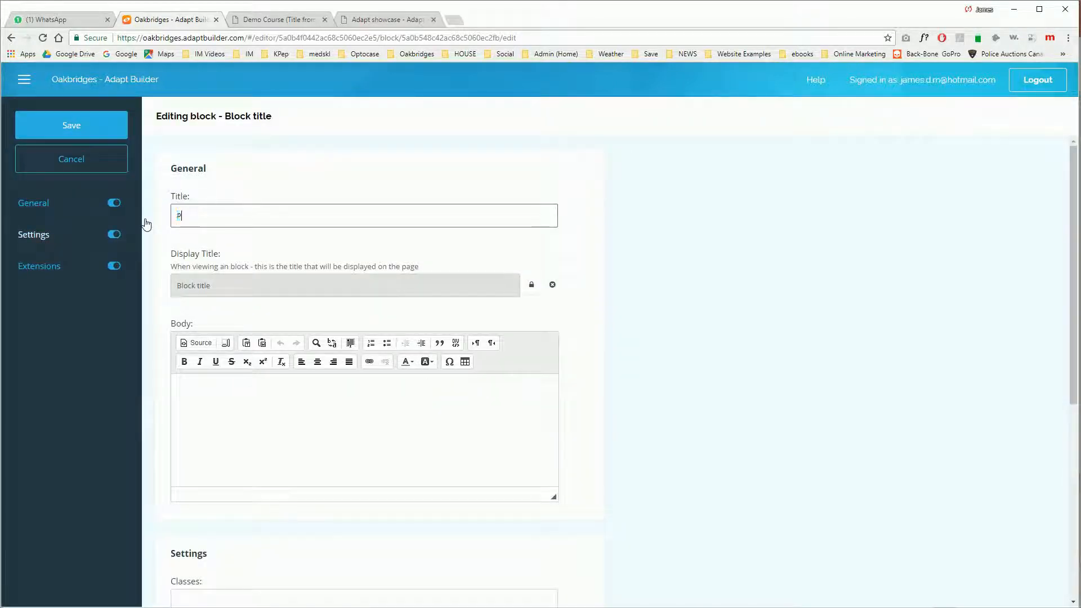
text(rogress Quiz)
click(62, 133)
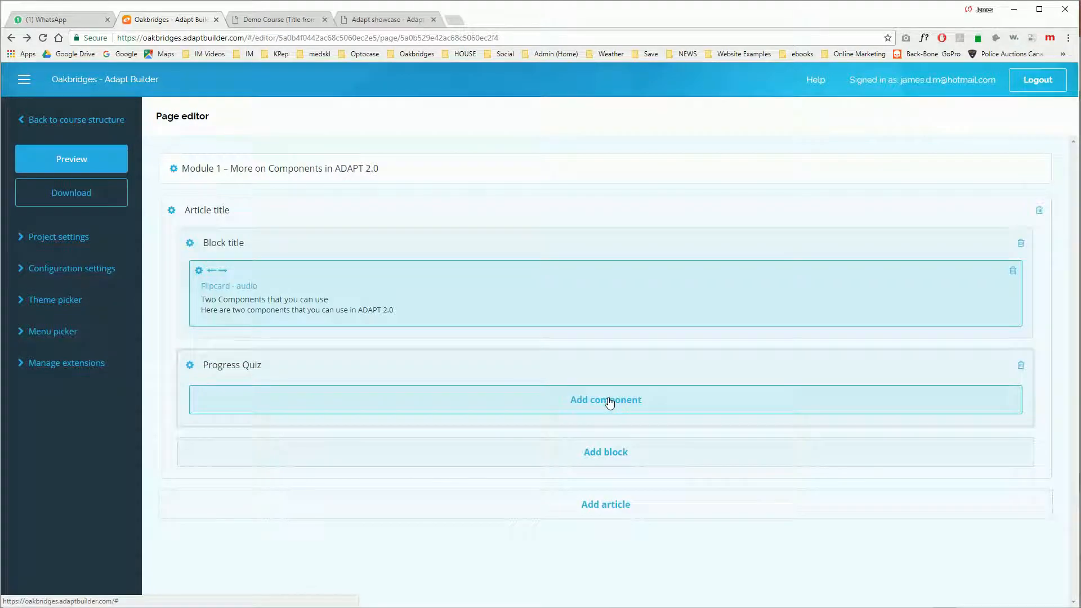
Step: Add a full-width Multiple Choice Question component to the Progress Quiz block
click(608, 402)
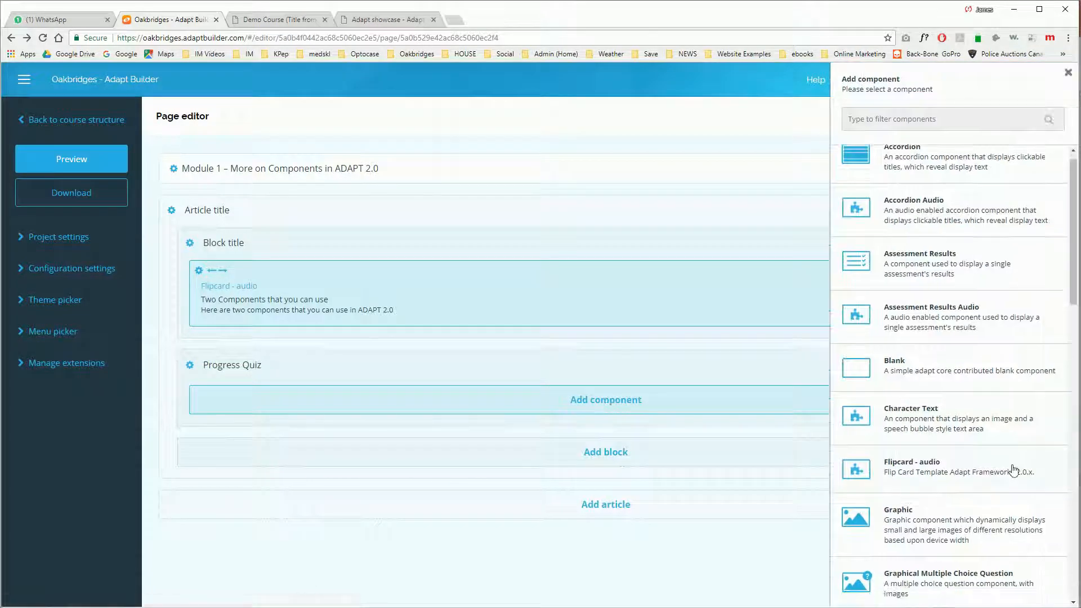
scroll(1010, 471, down, 5)
scroll(1010, 471, down, 4)
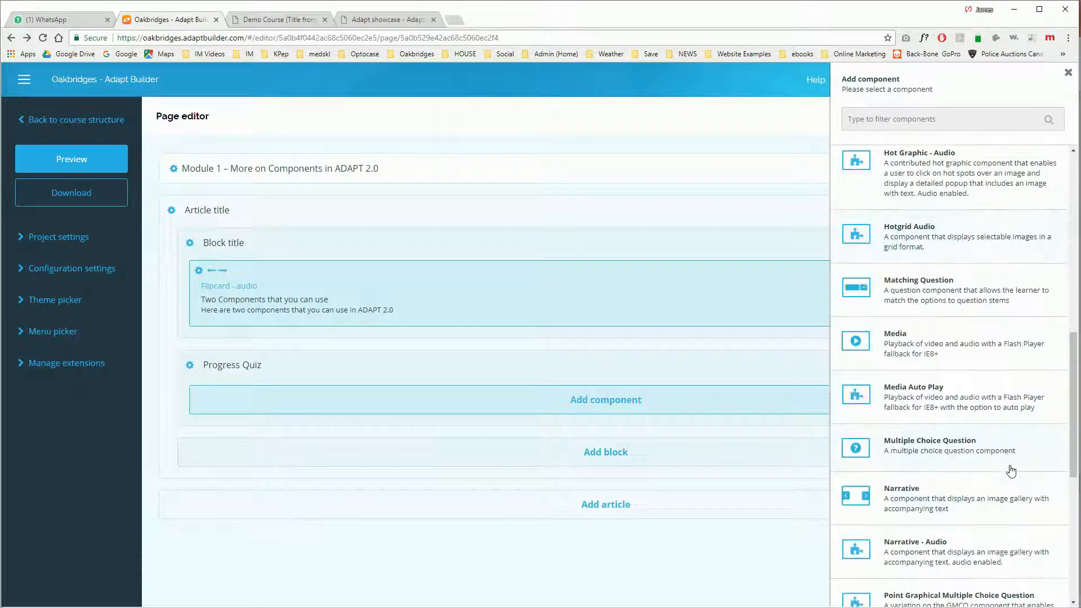
click(973, 444)
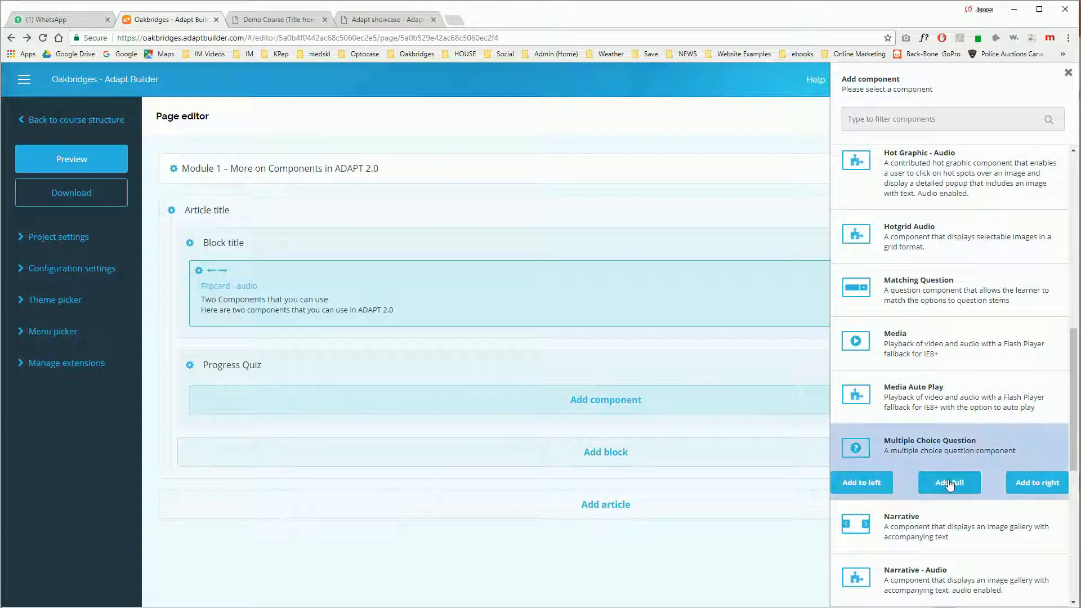
click(947, 482)
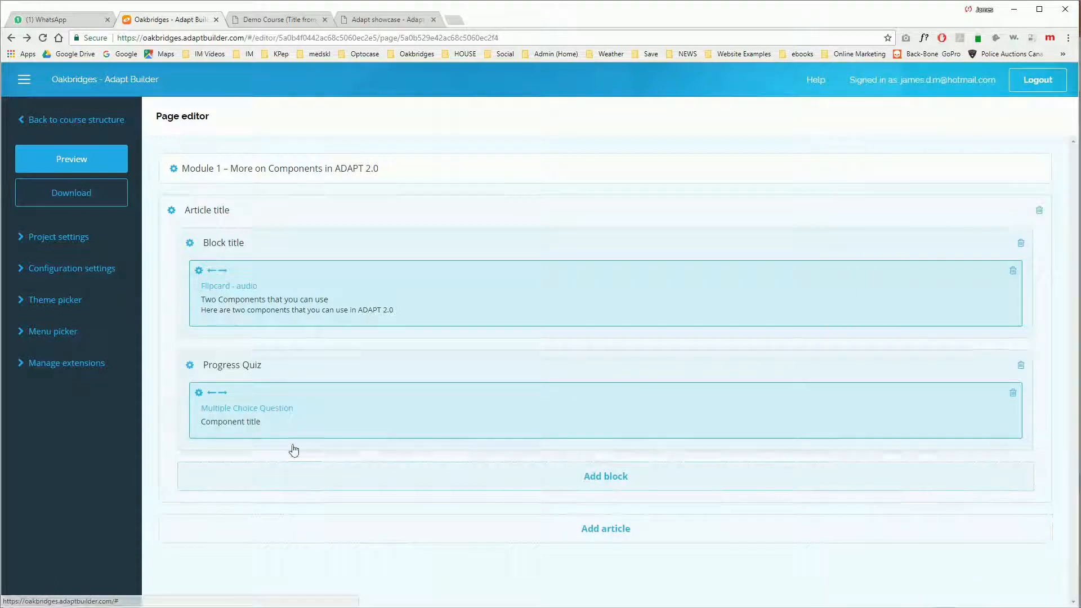
Step: Open the multiple choice question component for editing and set its title to "True or False?"
click(201, 394)
click(228, 394)
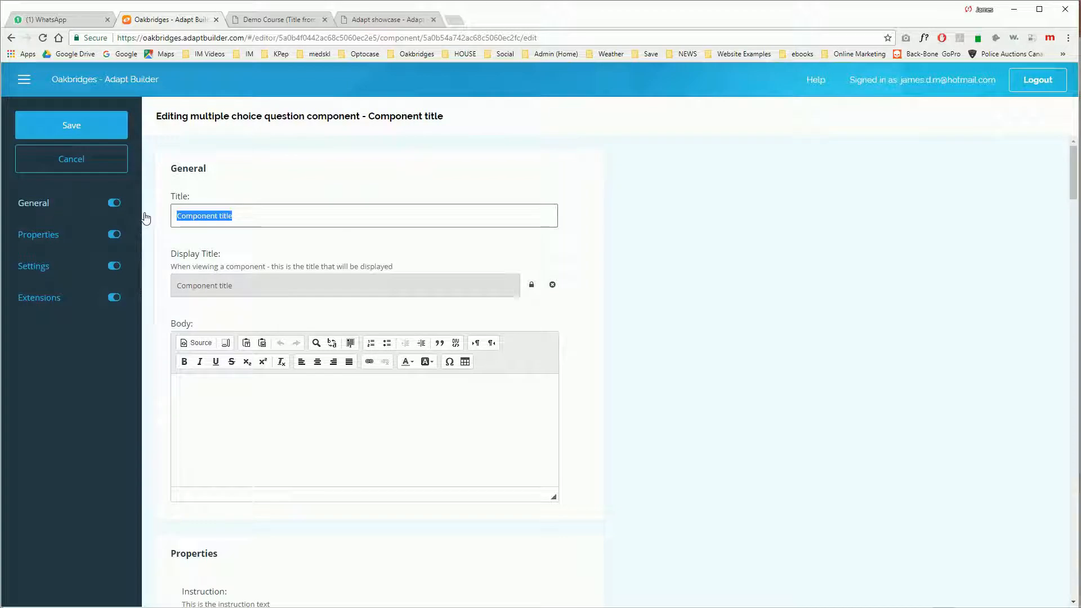
text(True or )
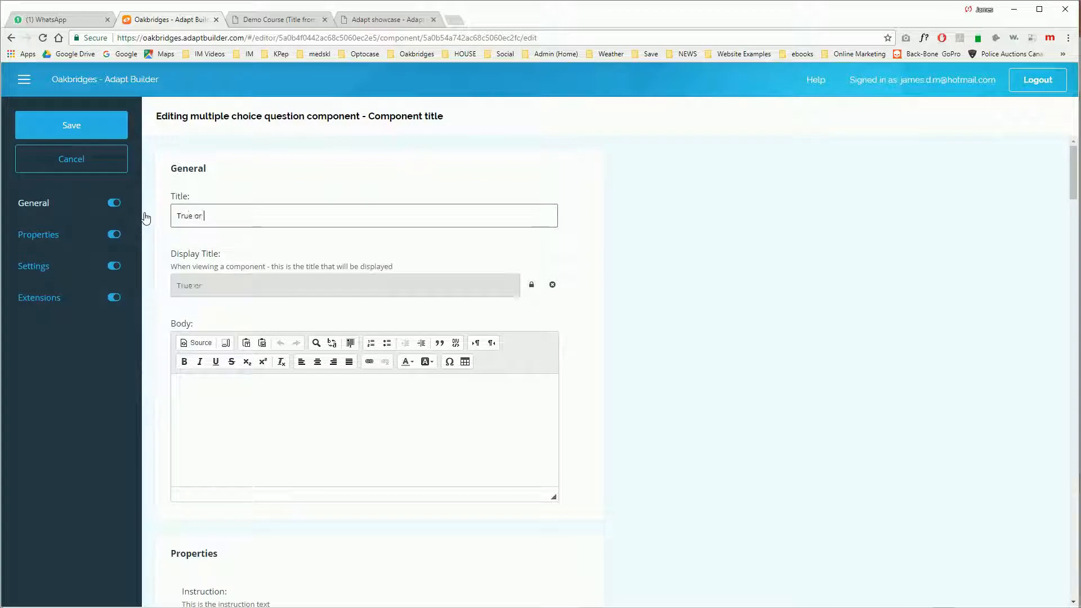
text(False)
click(399, 432)
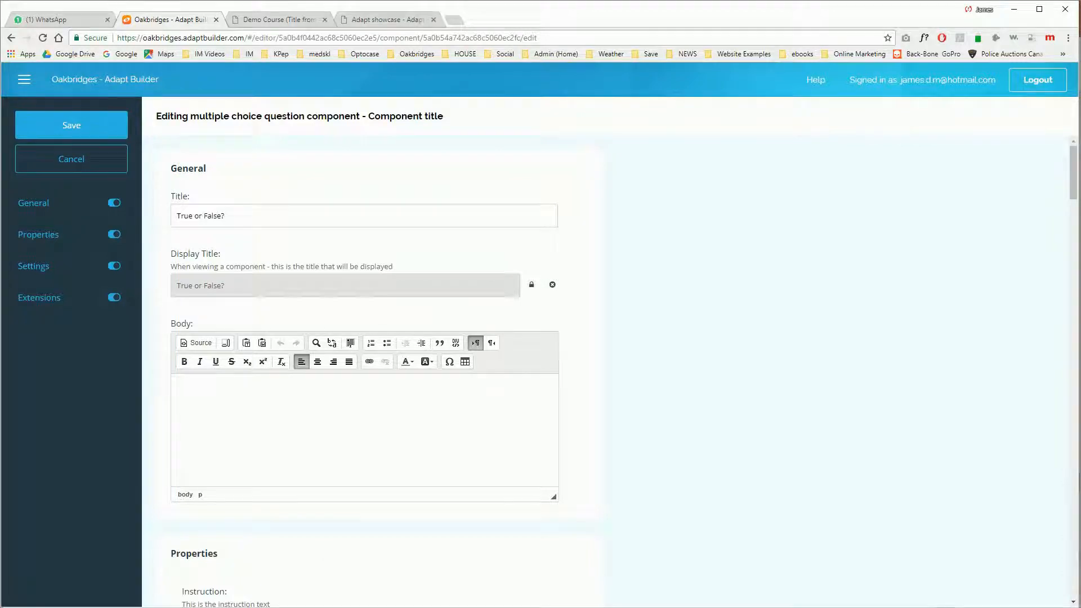
Step: Check the lesson wording document in Word for quiz text and return to the question component in Adapt Builder
key(alt+Tab)
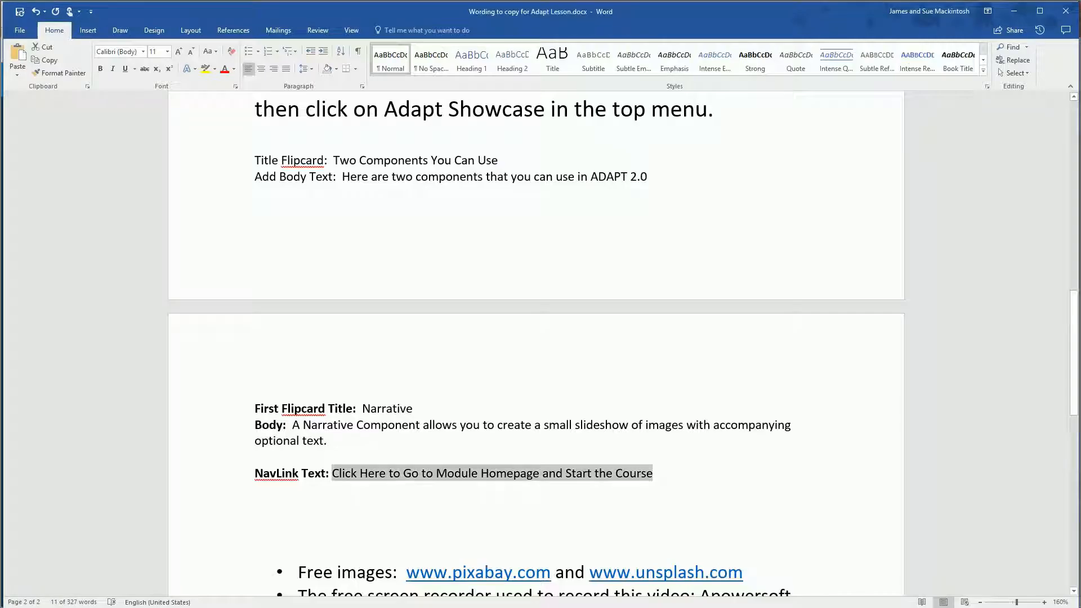
click(255, 489)
scroll(536, 394, down, 6)
scroll(536, 394, up, 6)
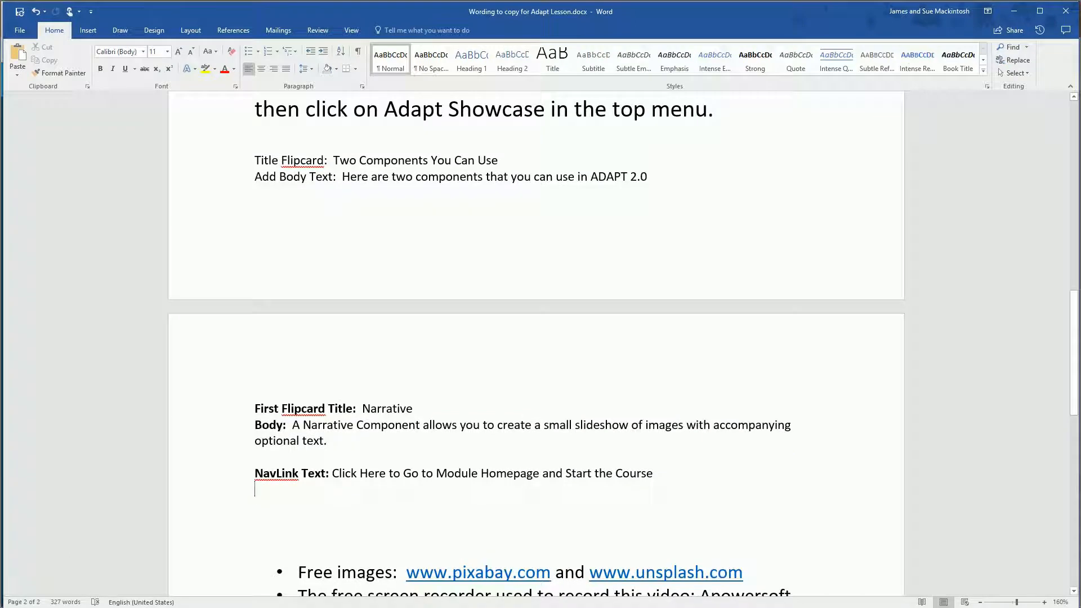
key(alt+Tab)
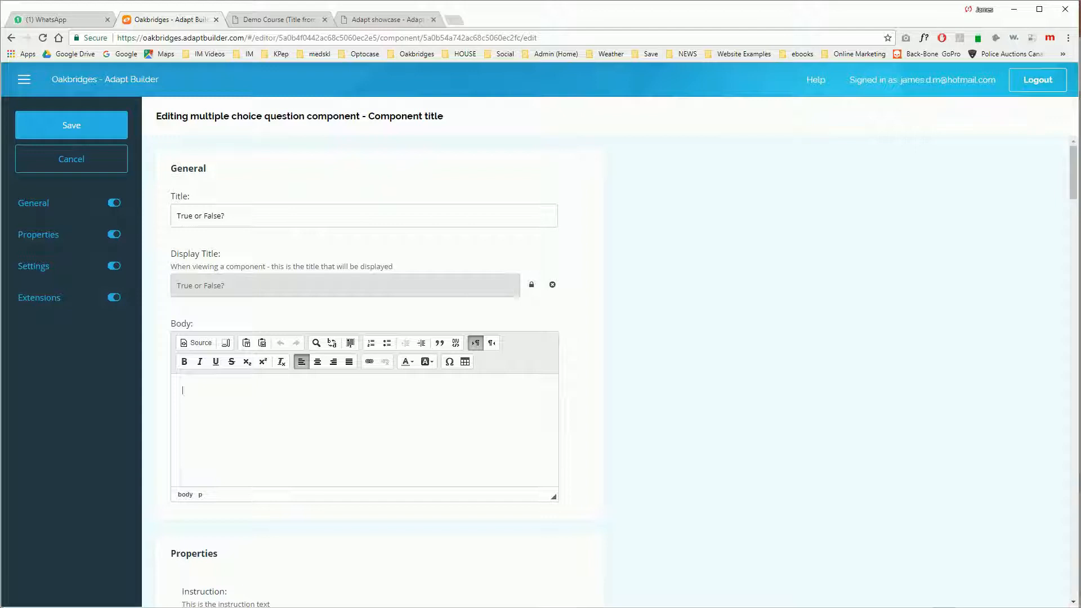
Step: Fill in the question's body with "Adding Blocks and Components gets easier with practice." and its instruction with "True or False?"
text(Adding Blocks and Components get)
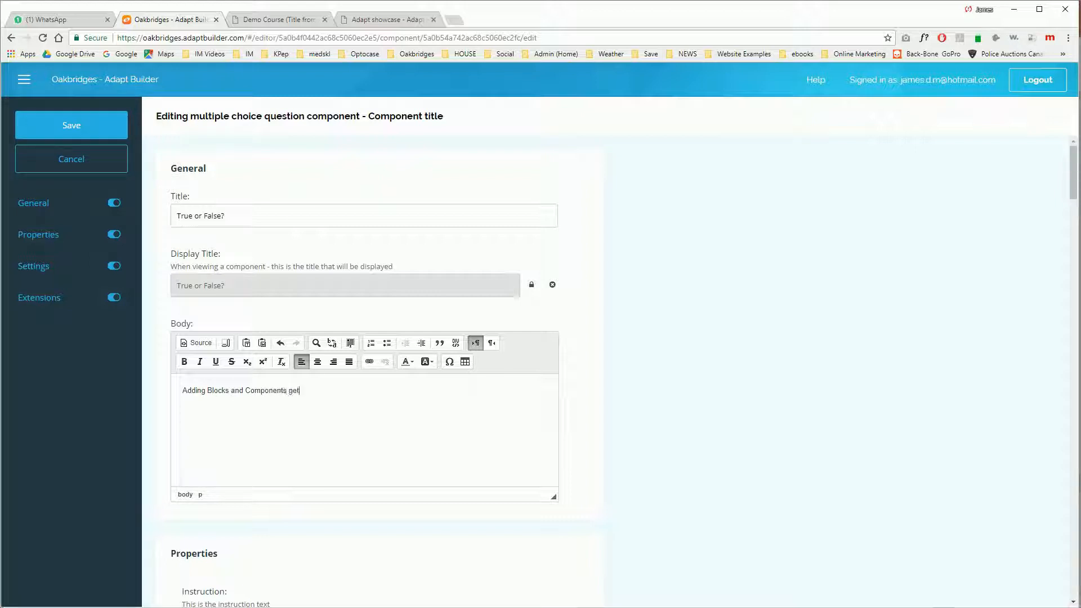
text(s easier with practice.)
scroll(353, 521, down, 2)
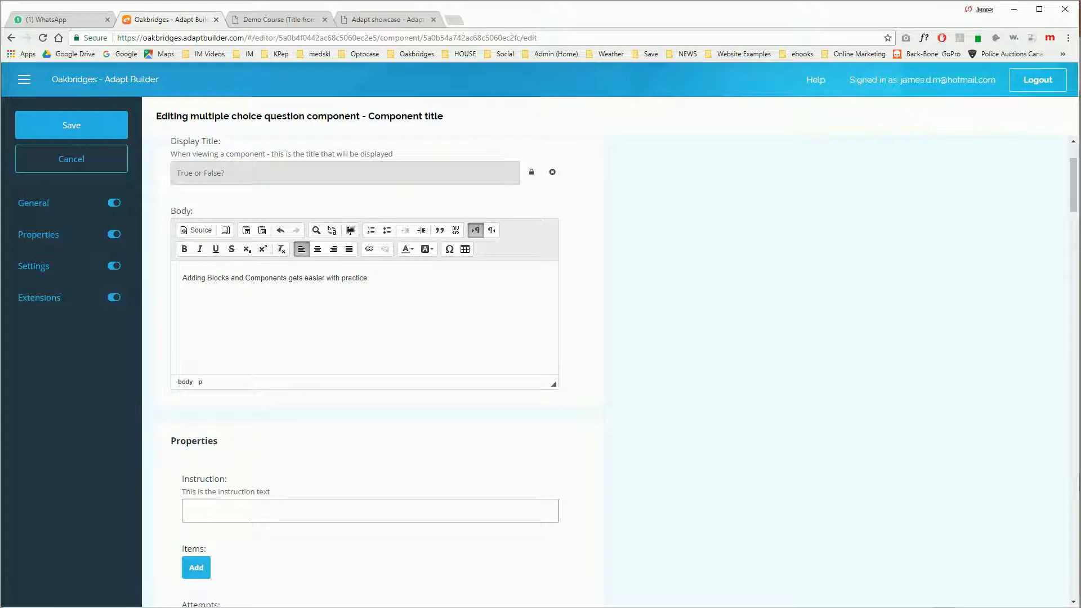
click(250, 521)
text(True or False?)
Step: Add an answer item with the text "True" and Should Be Selected set to true
scroll(743, 355, down, 2)
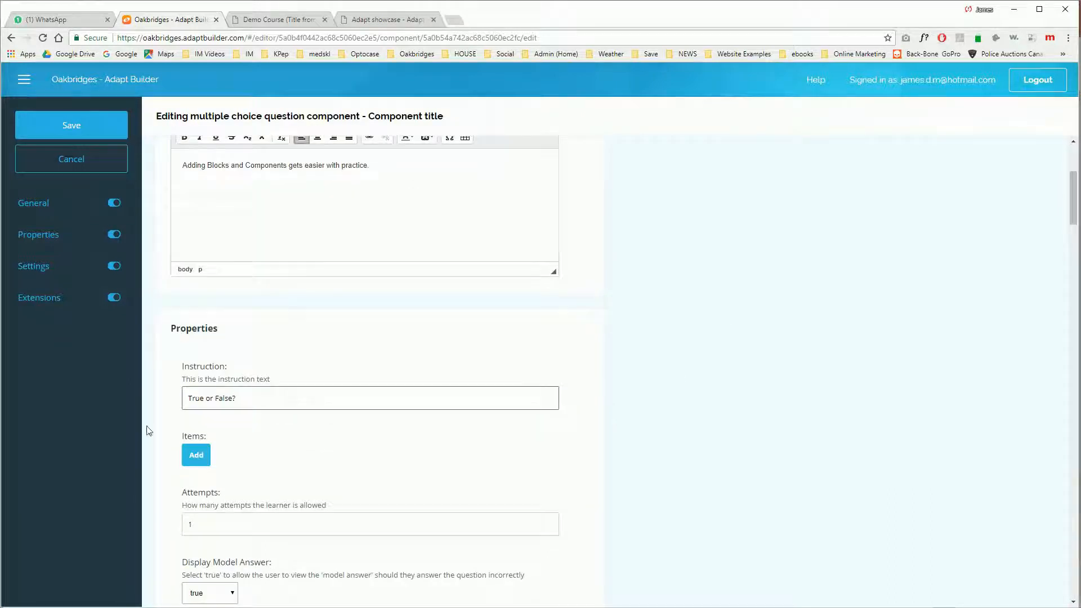
click(194, 455)
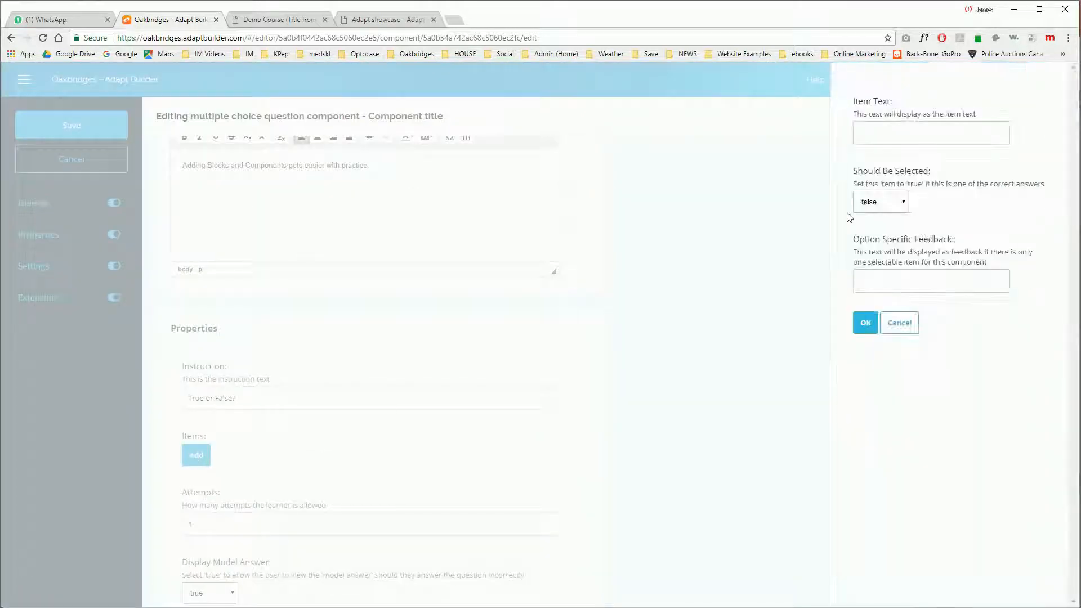
click(860, 133)
text(Ture)
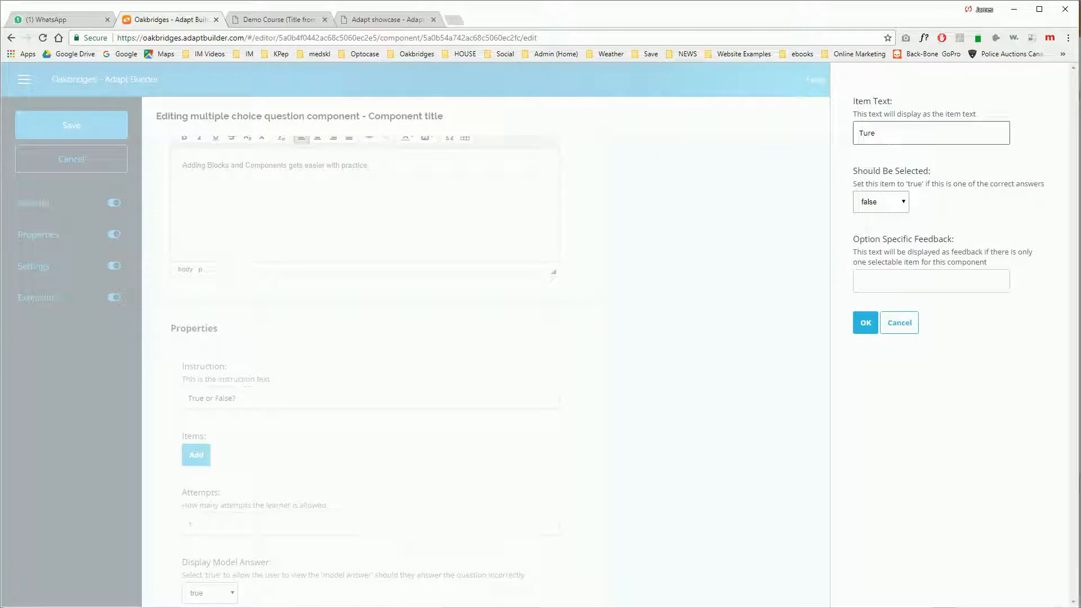
click(882, 202)
click(870, 242)
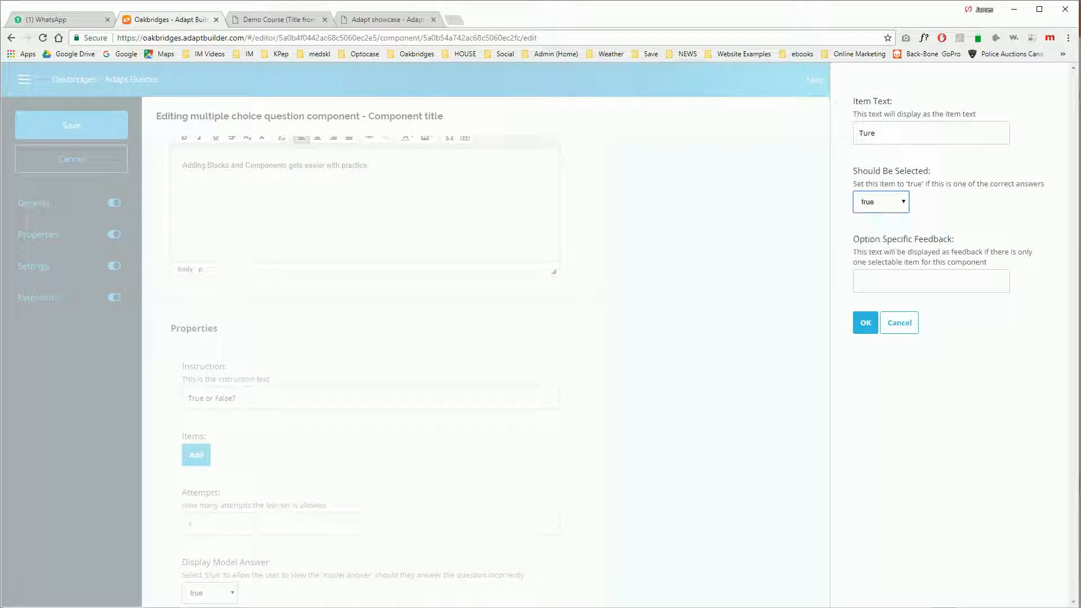
click(894, 134)
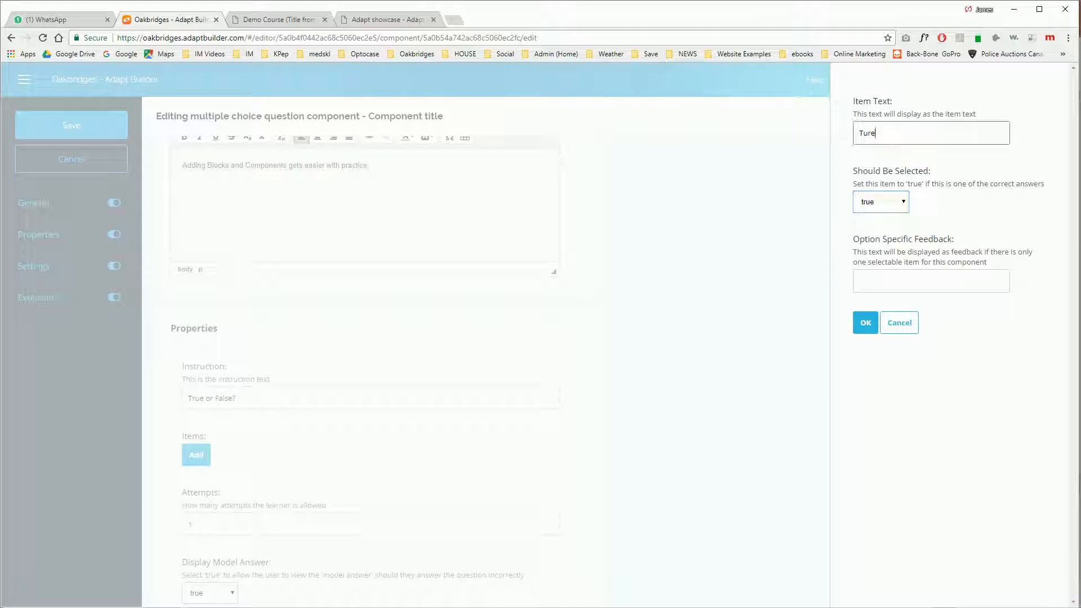
key(BackSpace)
key(BackSpace)
text(ue)
click(870, 324)
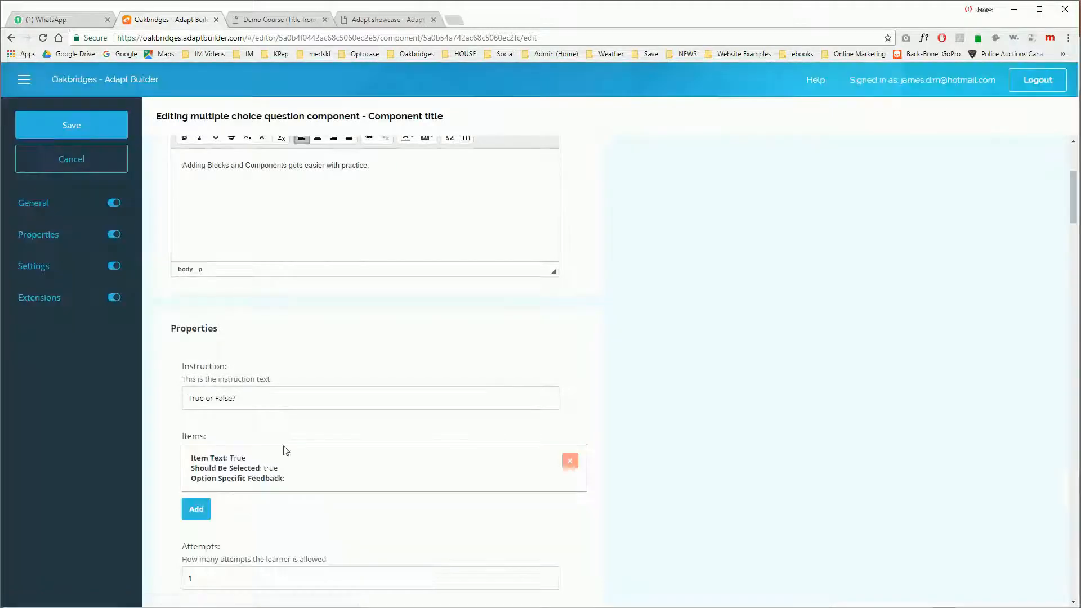
Step: Add two more answer items, "False" and "Other", both with Should Be Selected set to false
click(196, 509)
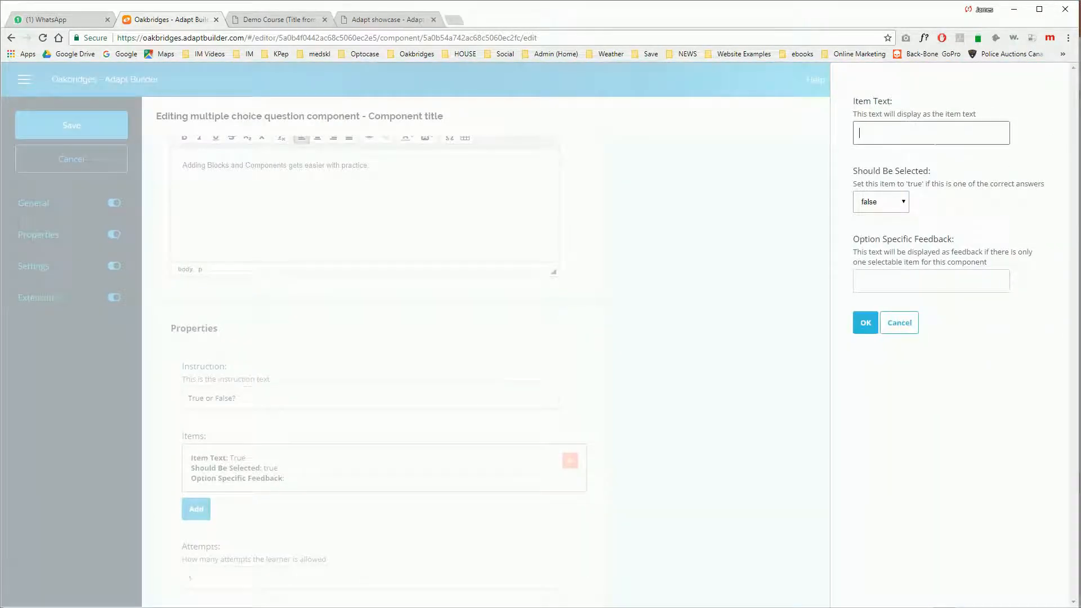
text(False)
click(900, 207)
click(884, 240)
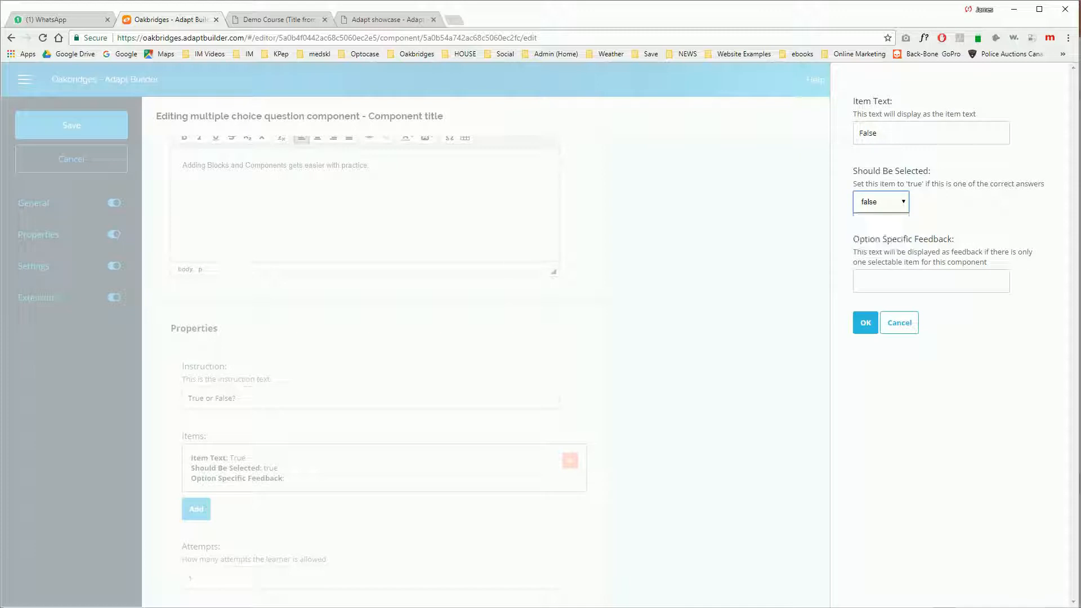
click(866, 324)
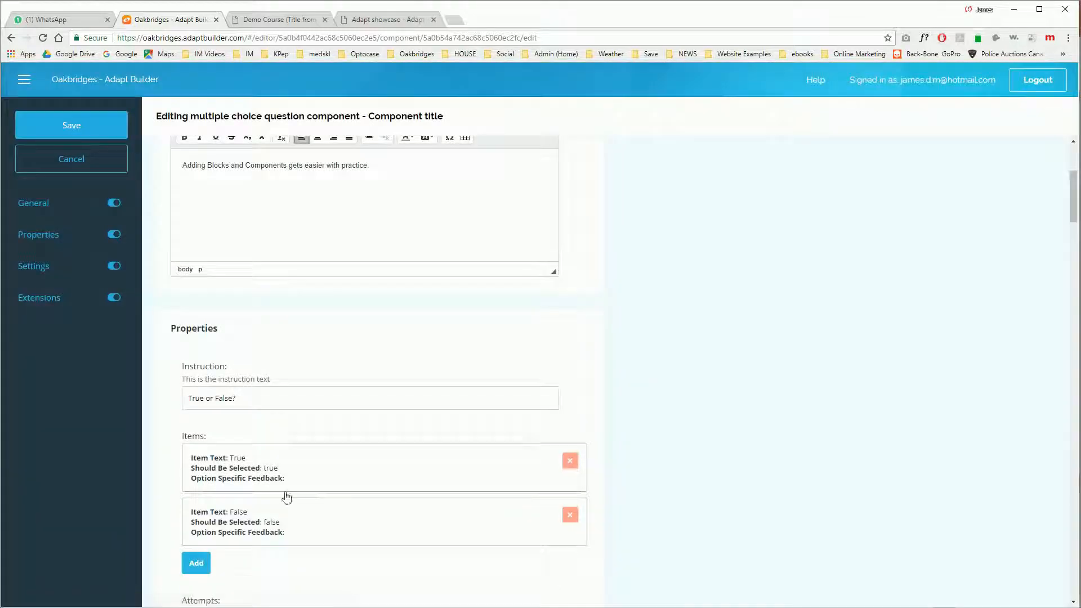
click(197, 564)
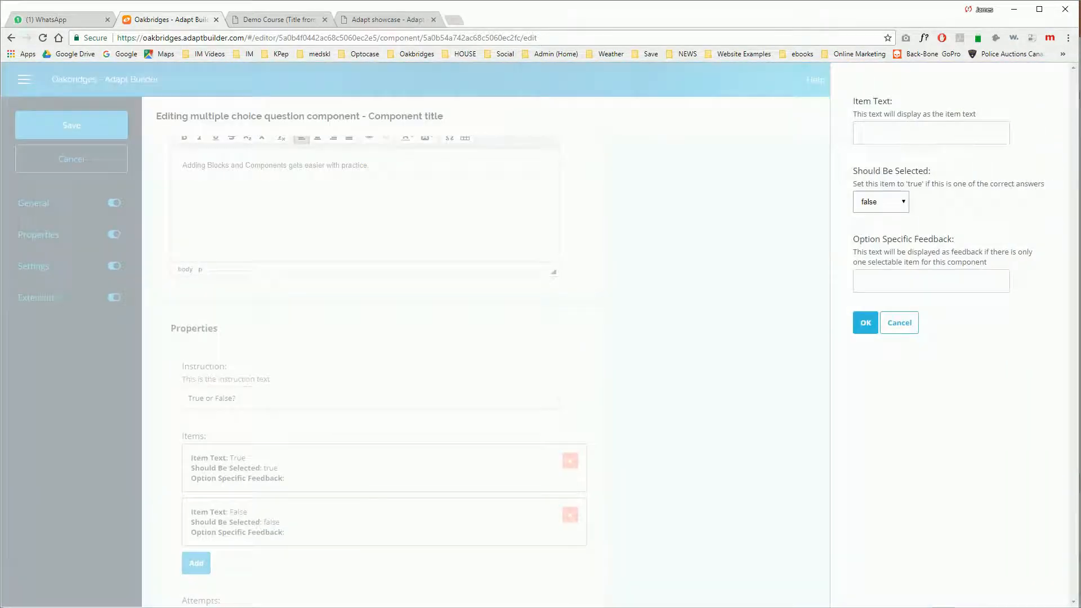
text(Other)
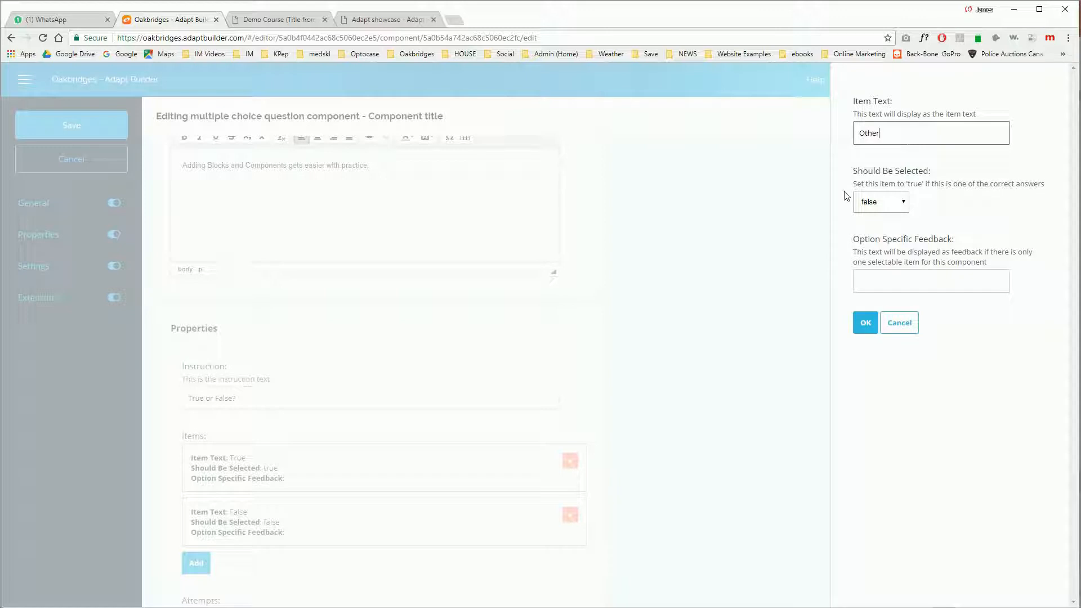
click(864, 331)
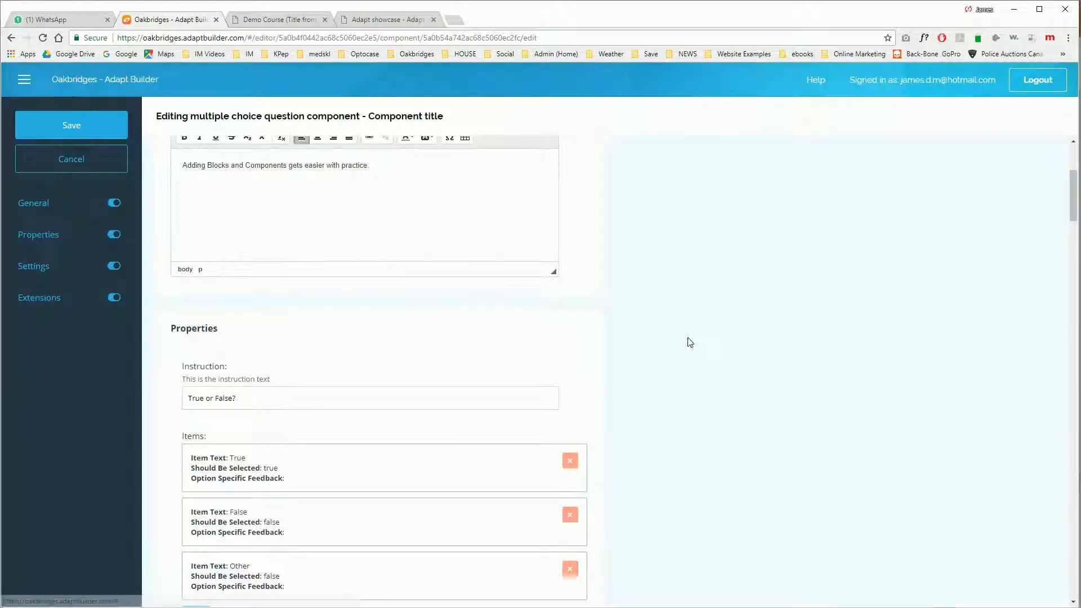
Step: Review the question's settings for attempts, model answer, feedback, marking, randomised items, question weight and selectable items
scroll(668, 359, down, 4)
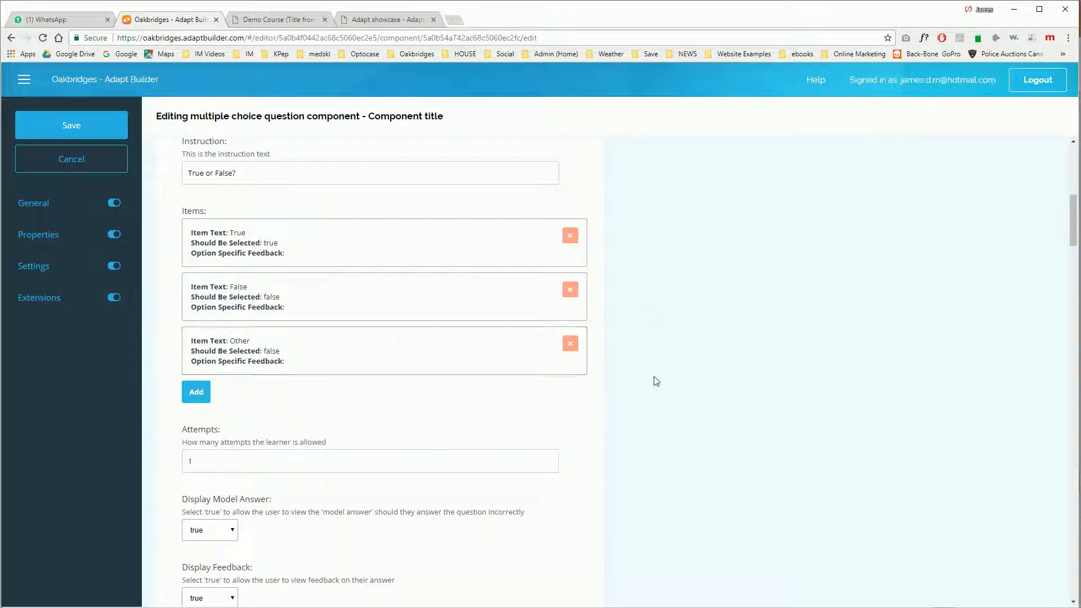
scroll(655, 377, down, 2)
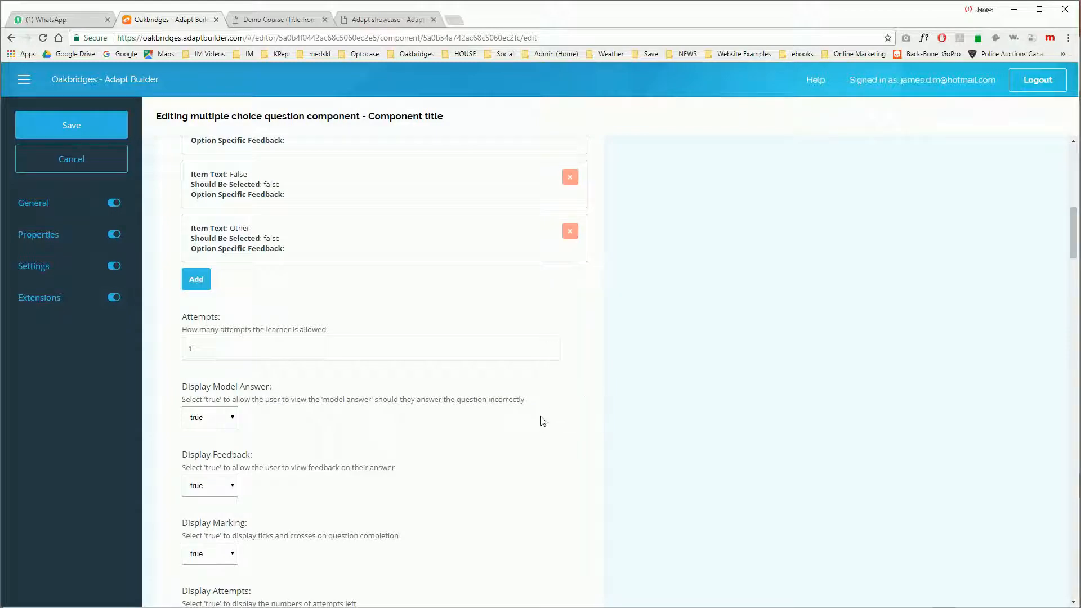
click(262, 351)
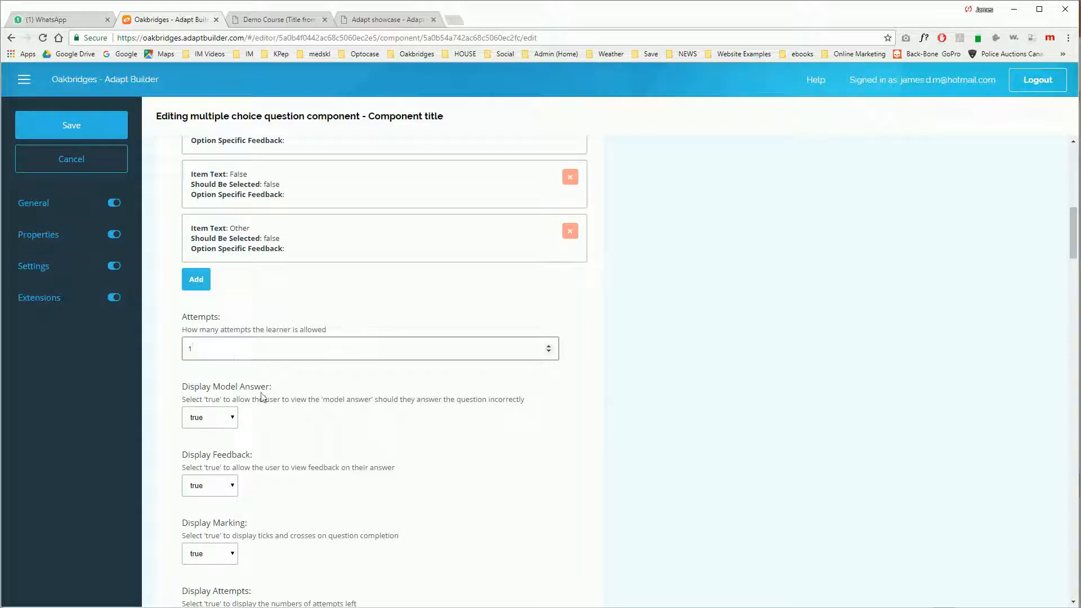
scroll(473, 427, down, 2)
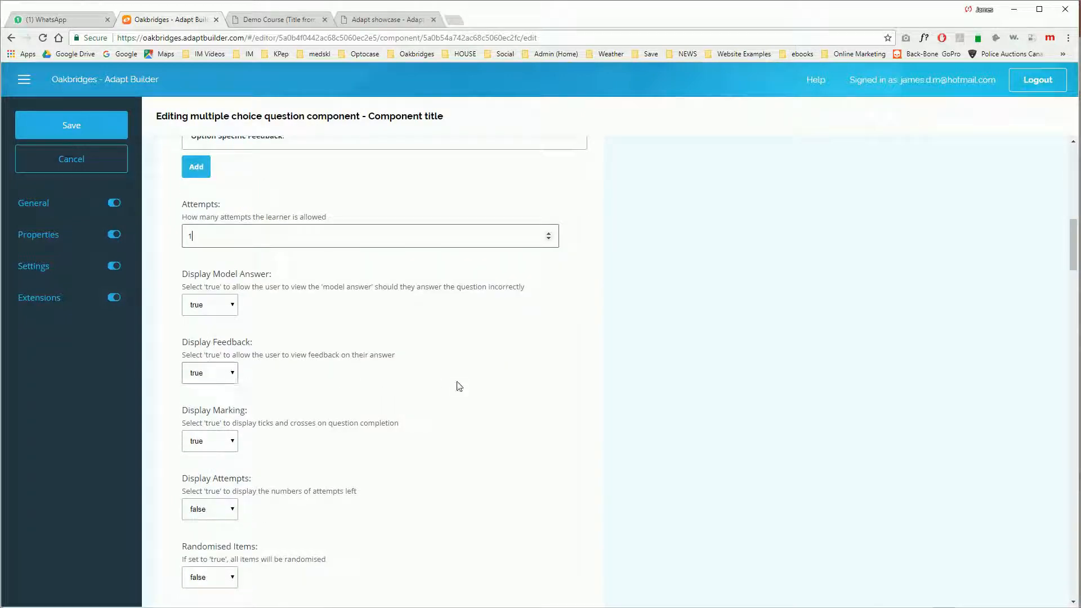
scroll(459, 386, down, 2)
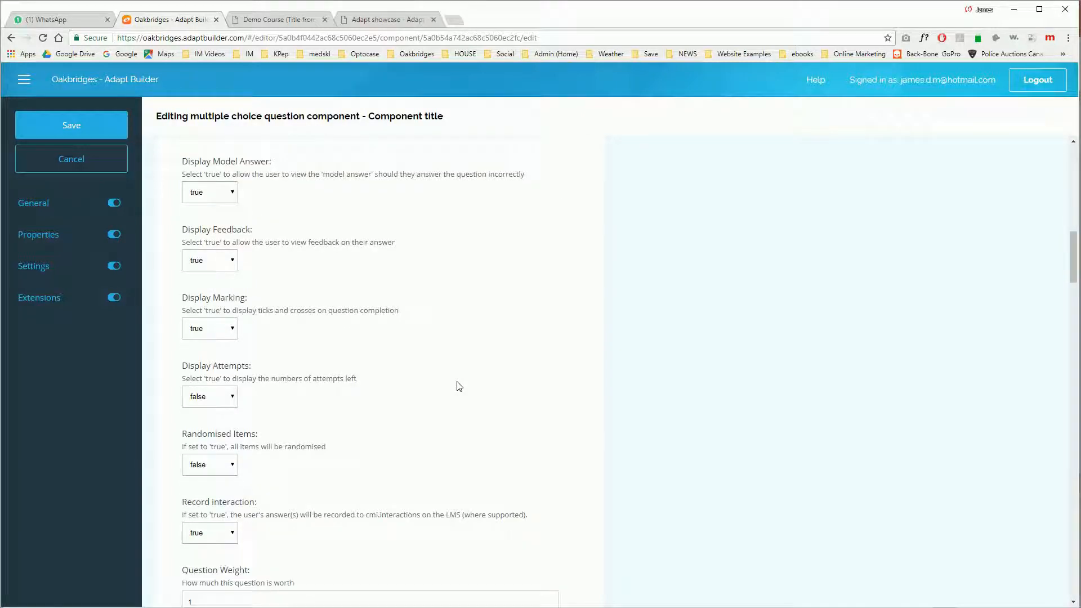
scroll(459, 386, down, 2)
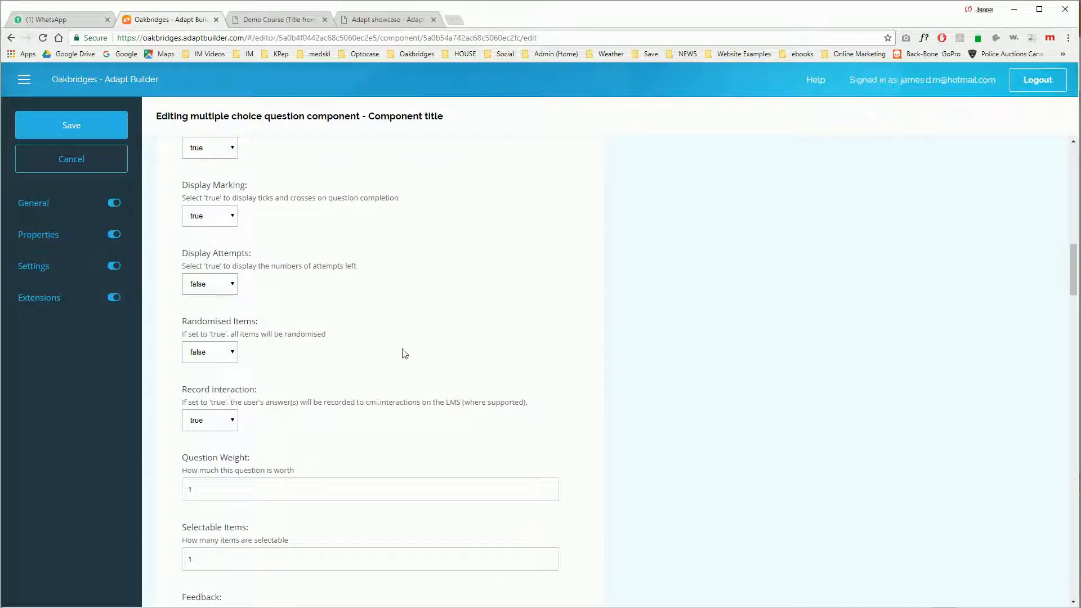
scroll(417, 363, down, 2)
click(237, 377)
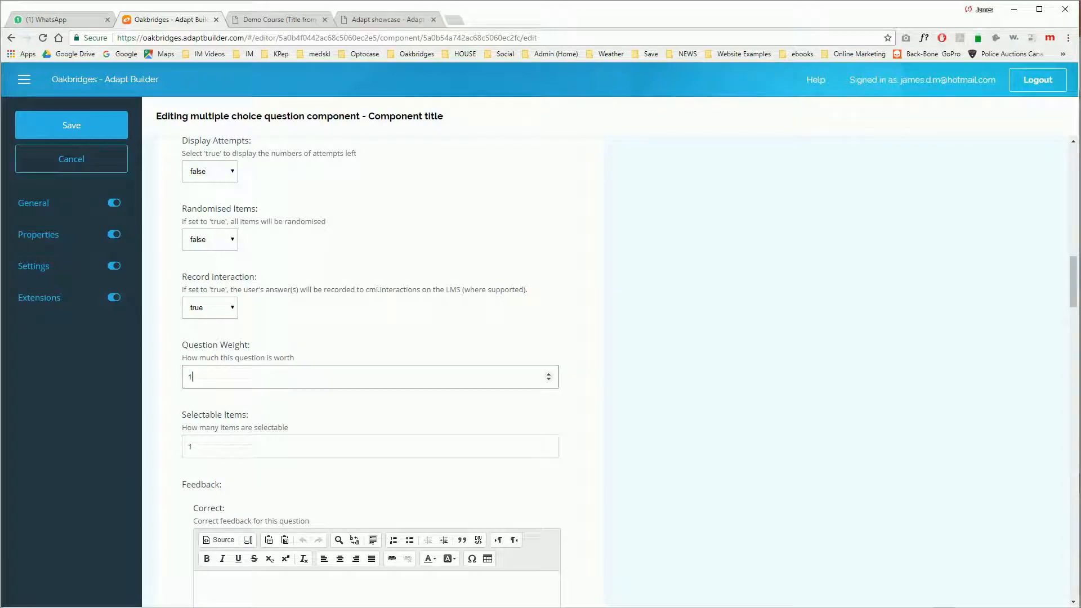
scroll(580, 440, down, 2)
key(Tab)
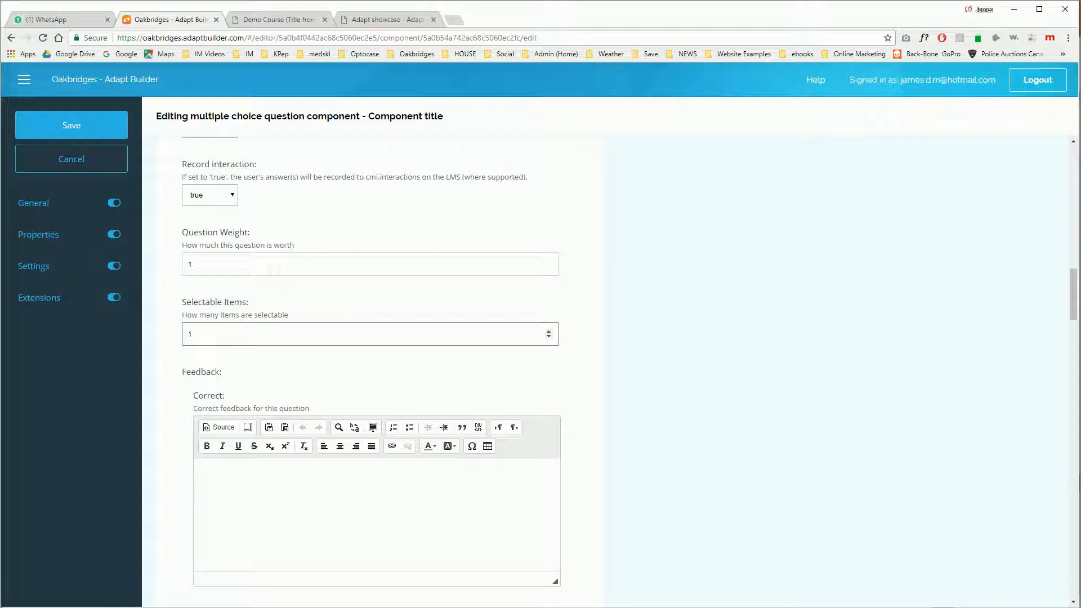
Step: Enter the correct feedback "Correct! You got it right!" and the final incorrect feedback "Incorrect! Please try again!", each on two lines
click(205, 476)
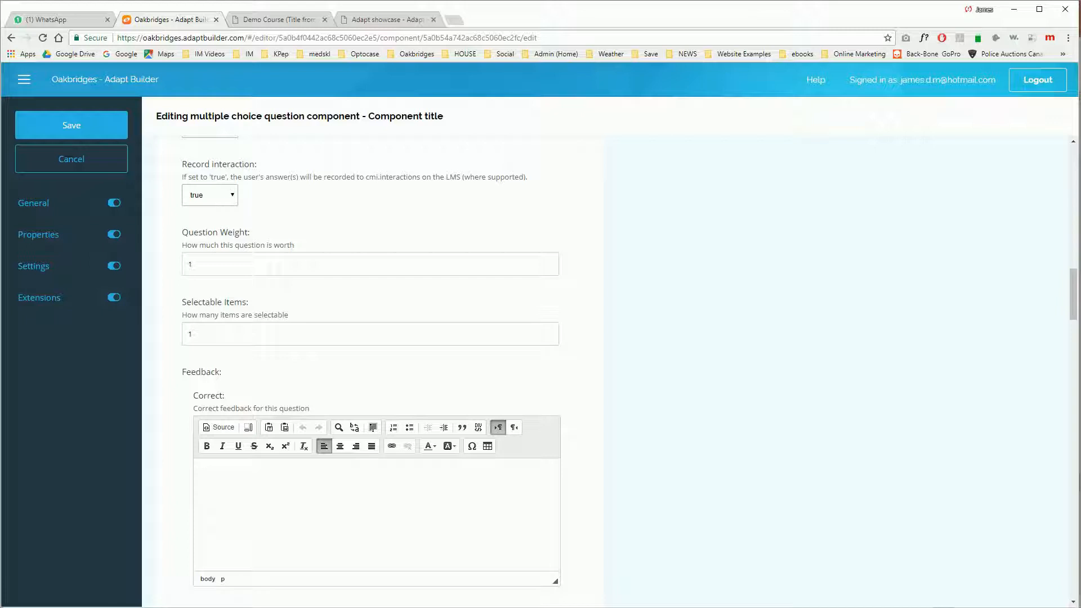
text(Cor)
text(ou got it right!)
scroll(680, 536, down, 4)
click(328, 530)
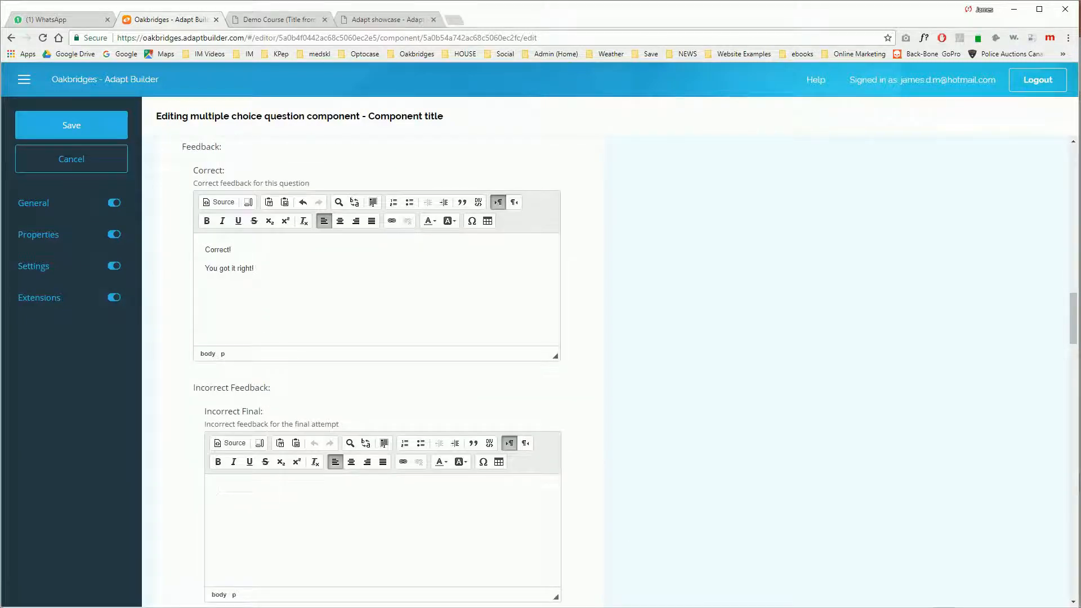
text(Incorrect! )
text(Please try again!)
Step: Save the completed multiple choice question component
scroll(720, 469, down, 10)
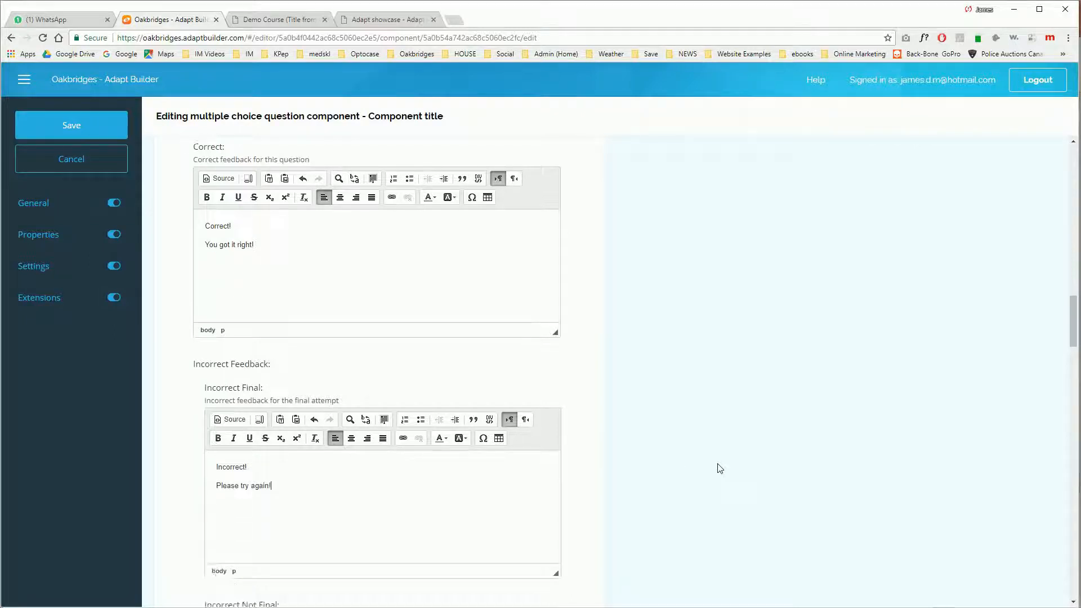
scroll(703, 468, up, 20)
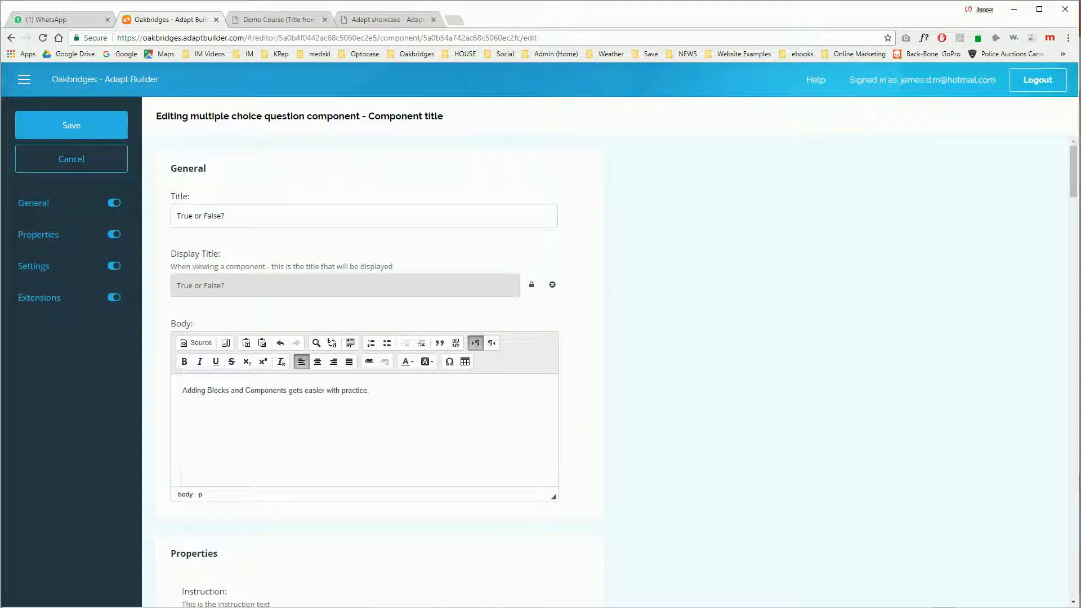
click(76, 126)
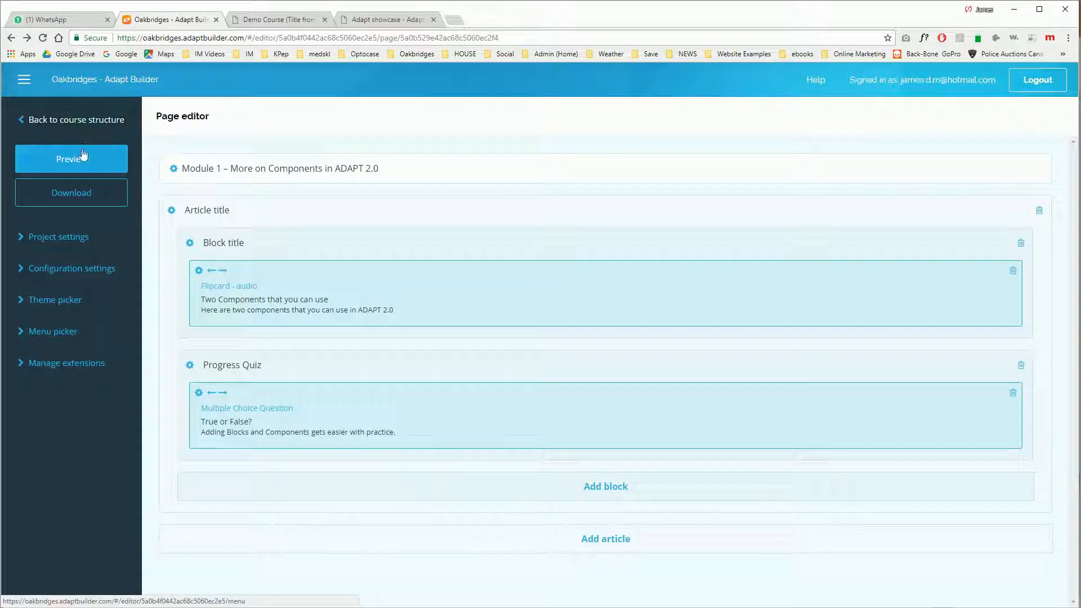
Step: Preview the course and go from the introduction page through its Nav Link button to the Module 1 page
click(83, 160)
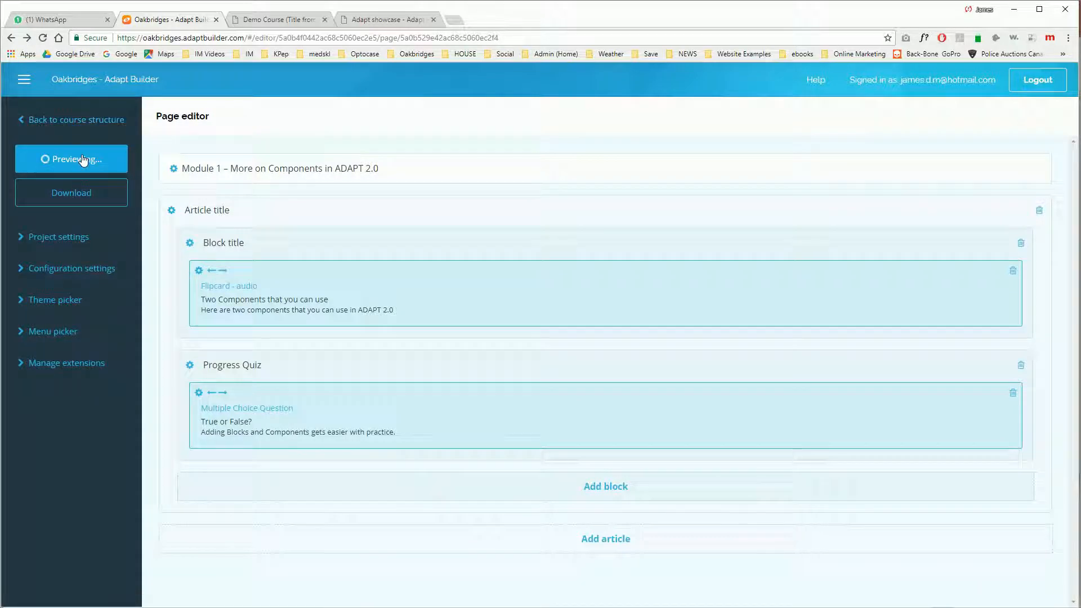
click(279, 22)
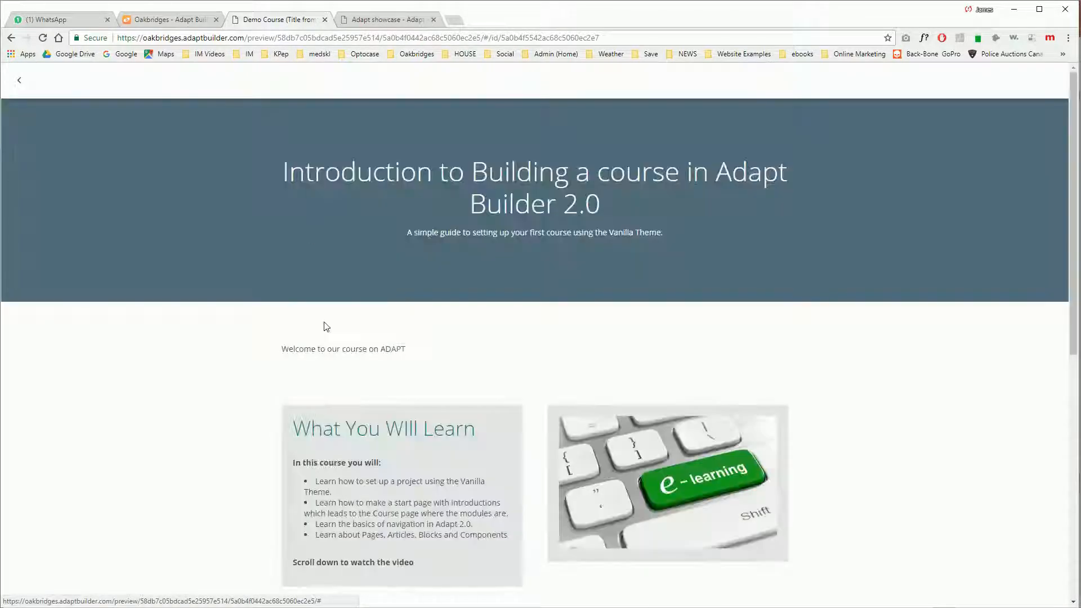
scroll(324, 323, down, 2)
scroll(478, 353, down, 6)
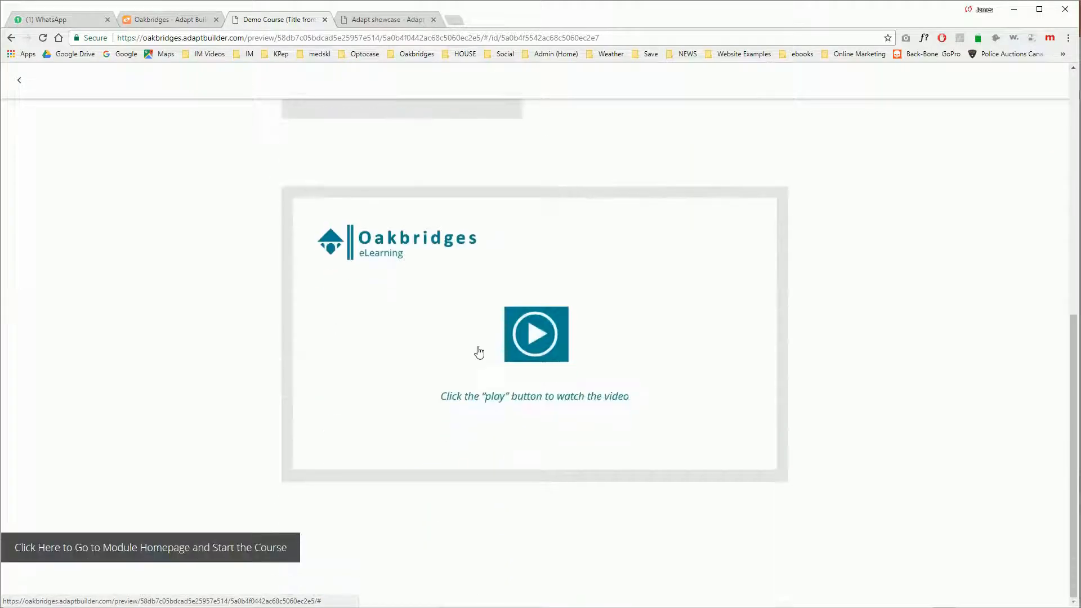
click(184, 556)
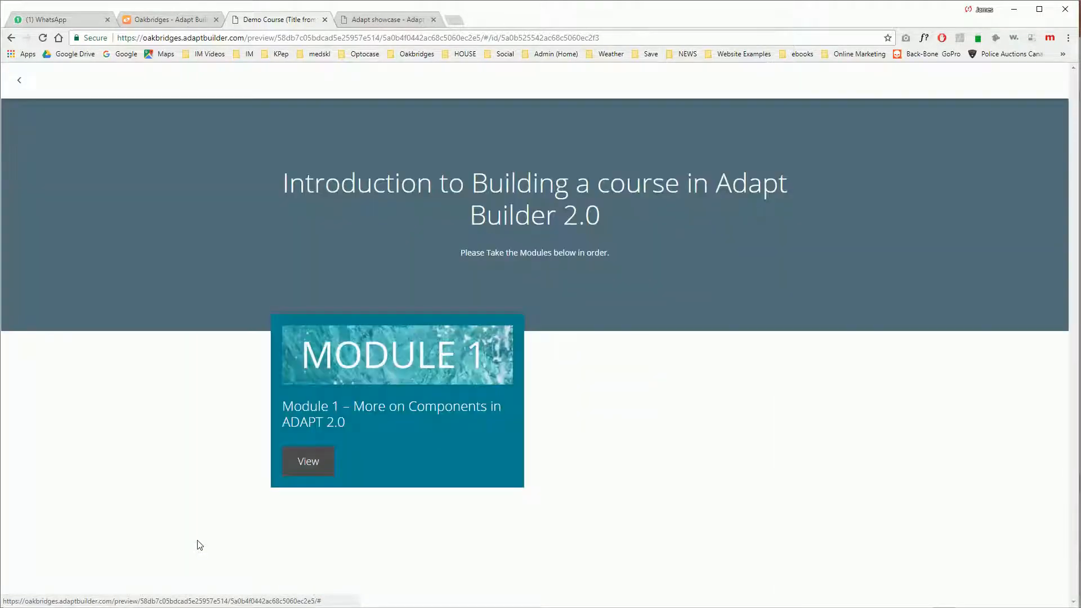
click(308, 461)
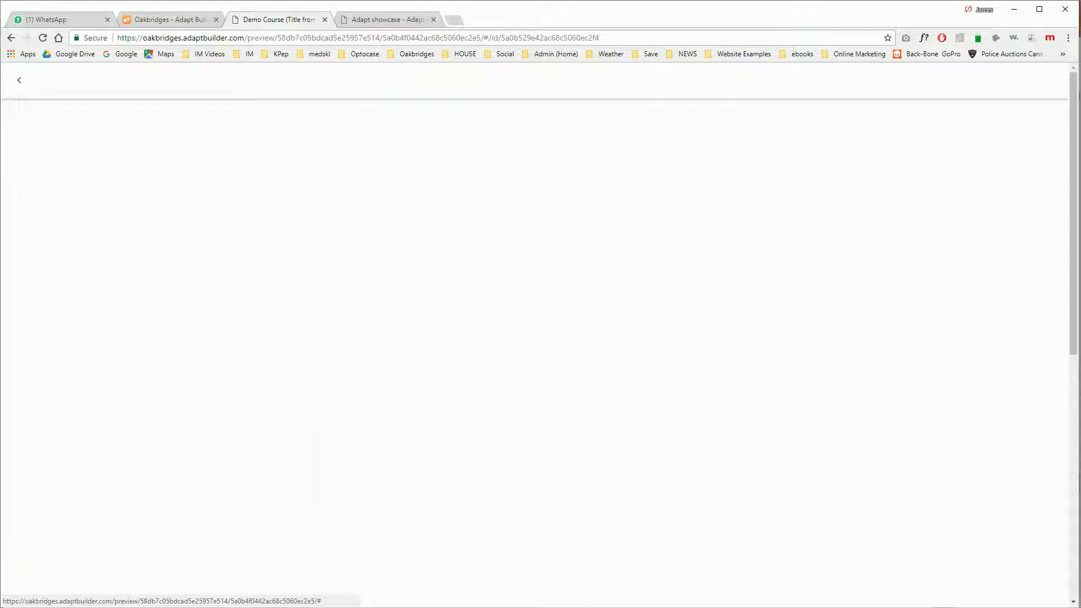
Step: Test the Progress Quiz in the preview by submitting the answer True and showing its feedback
scroll(519, 465, down, 5)
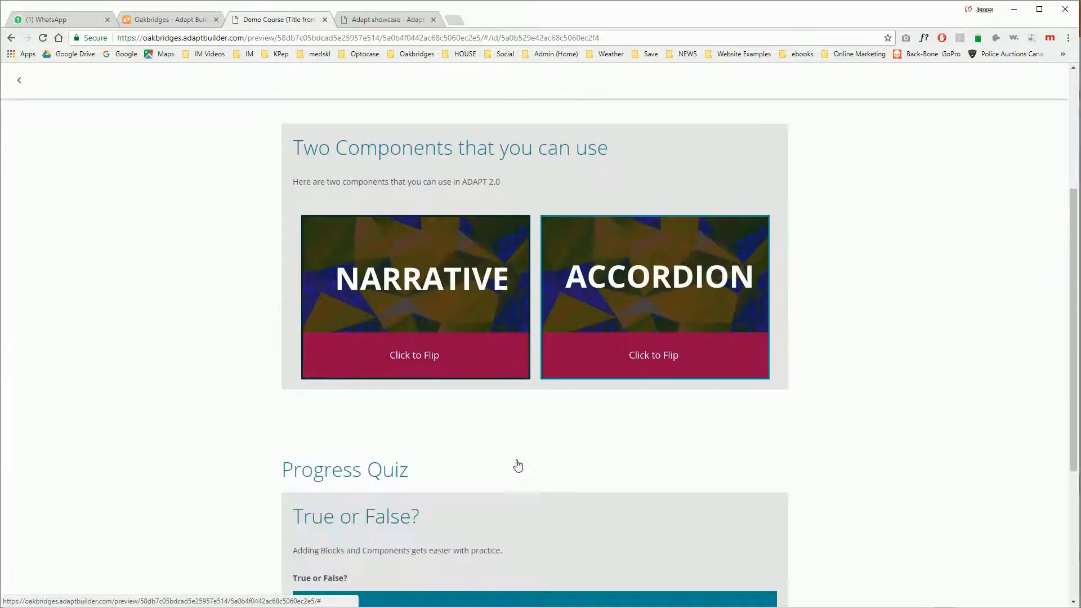
scroll(454, 354, down, 2)
scroll(450, 487, down, 2)
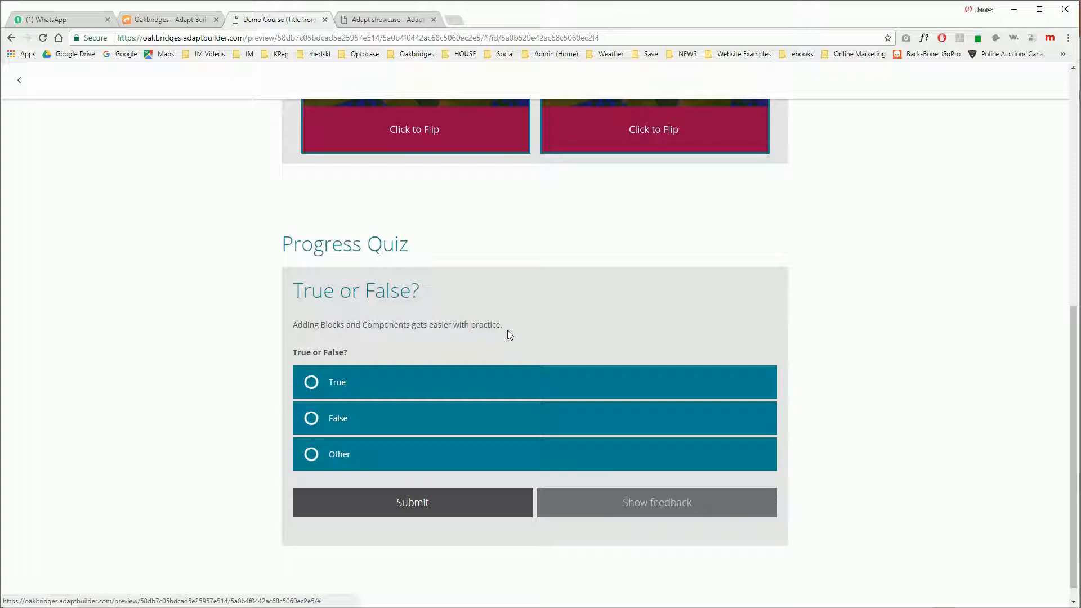
click(314, 389)
click(421, 503)
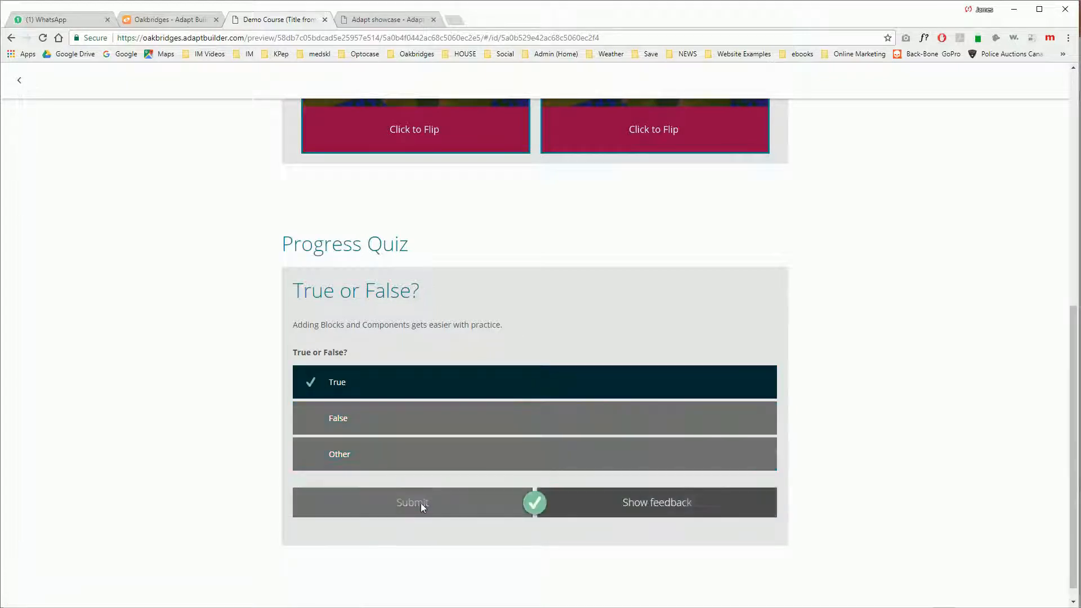
click(663, 508)
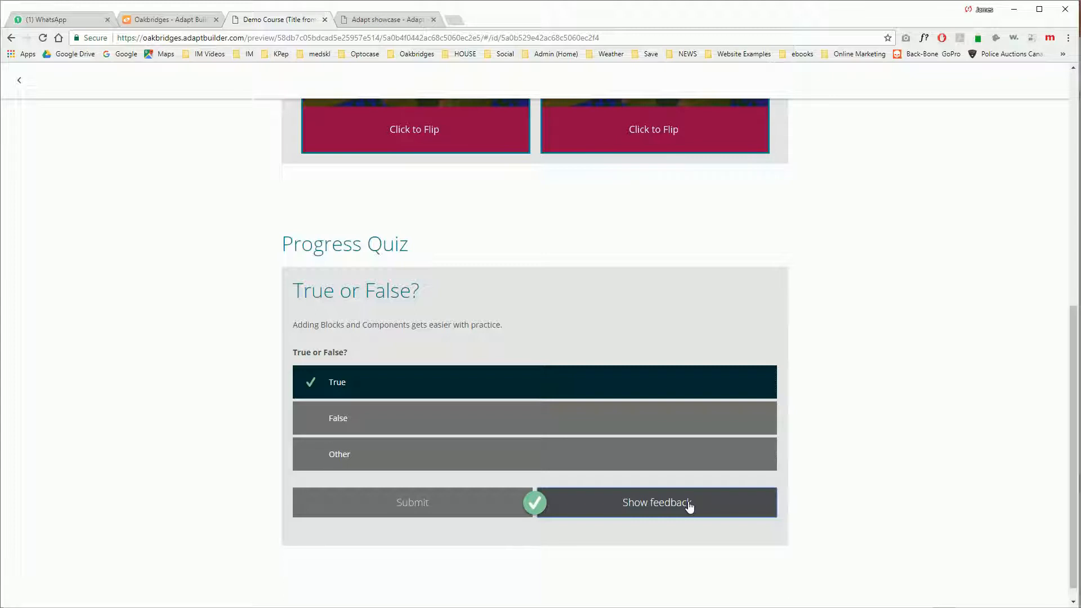
scroll(176, 320, down, 1)
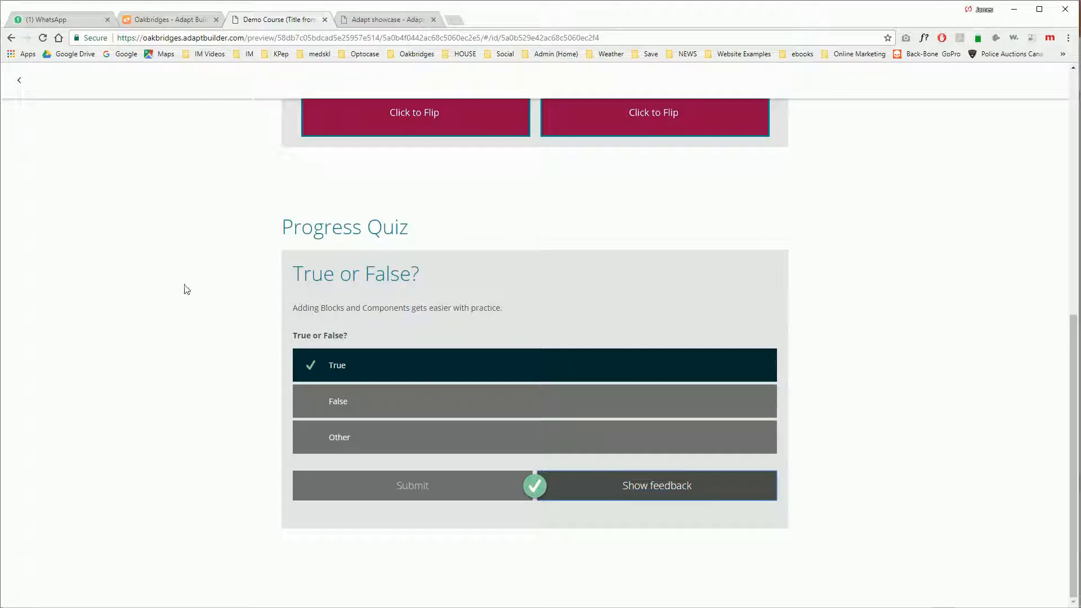
Step: Return to the page editor and enable the Nav Link extension for the Module 1 article
click(197, 20)
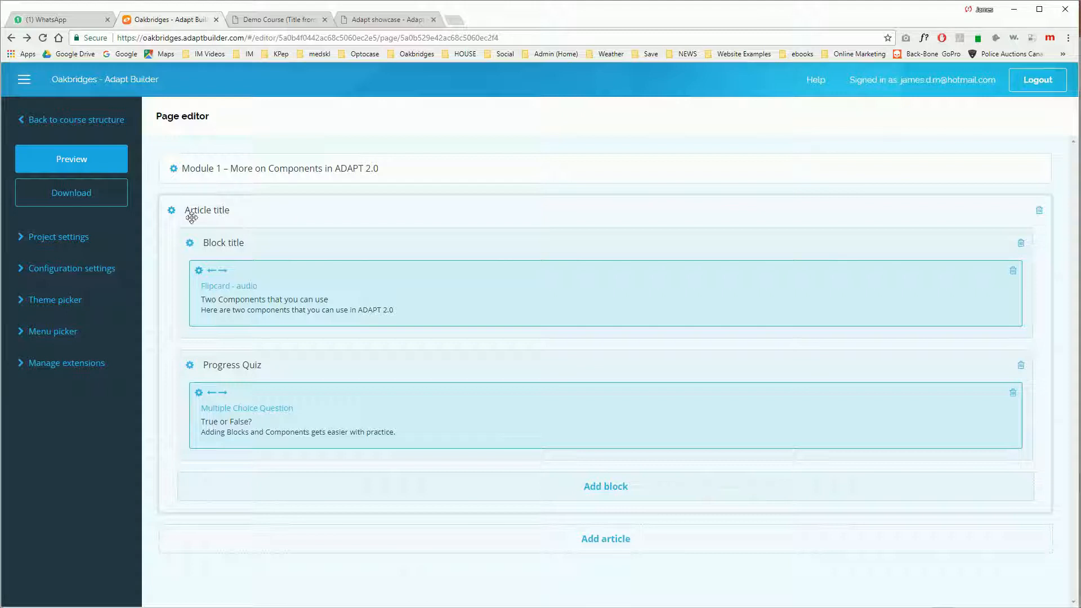
click(171, 212)
click(203, 212)
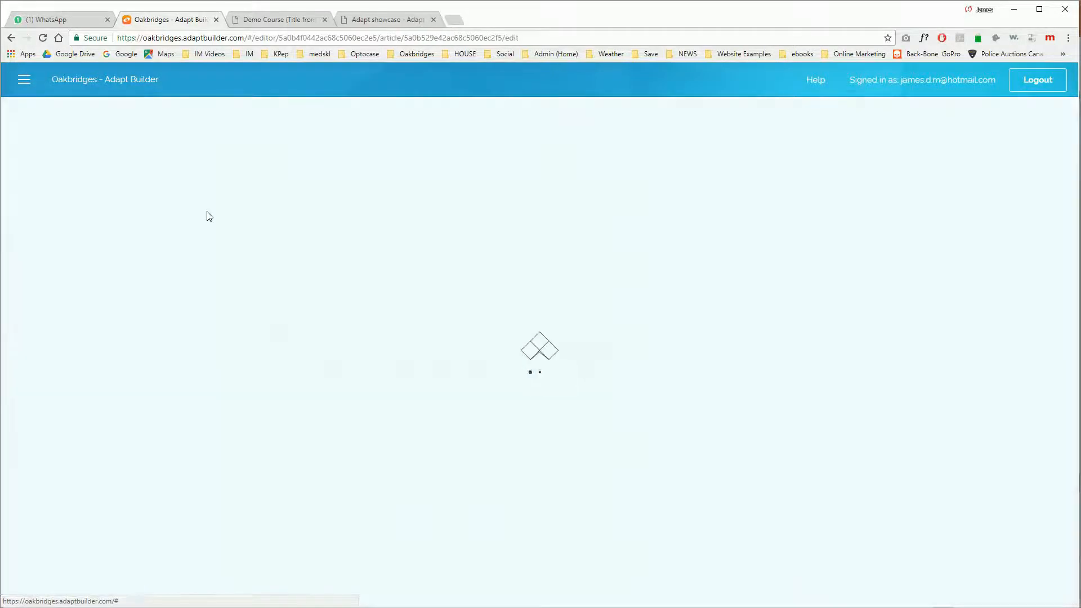
scroll(215, 275, down, 6)
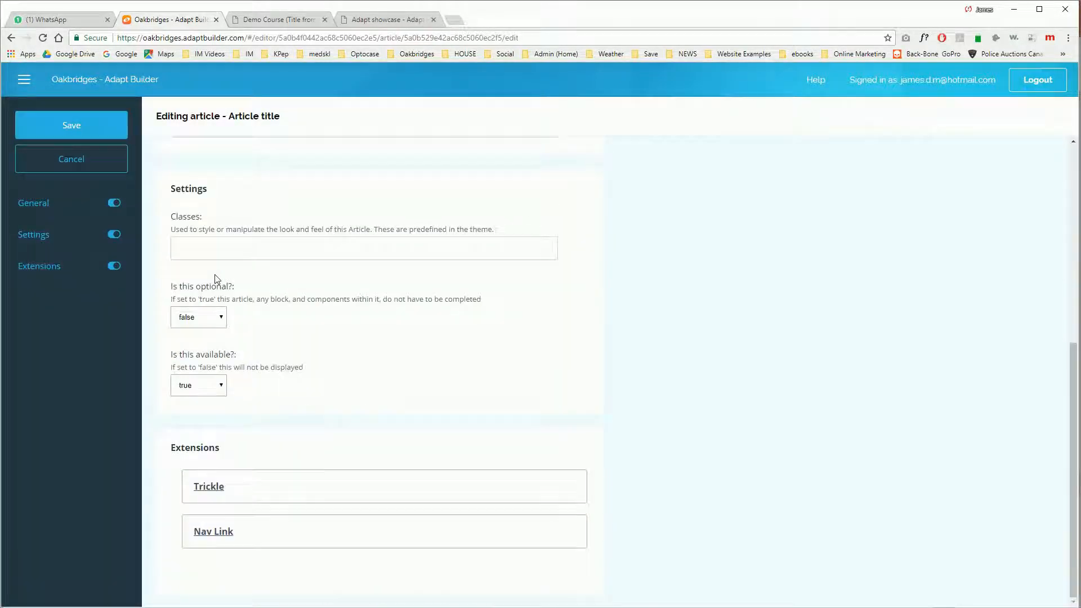
click(212, 537)
scroll(361, 506, down, 3)
click(258, 386)
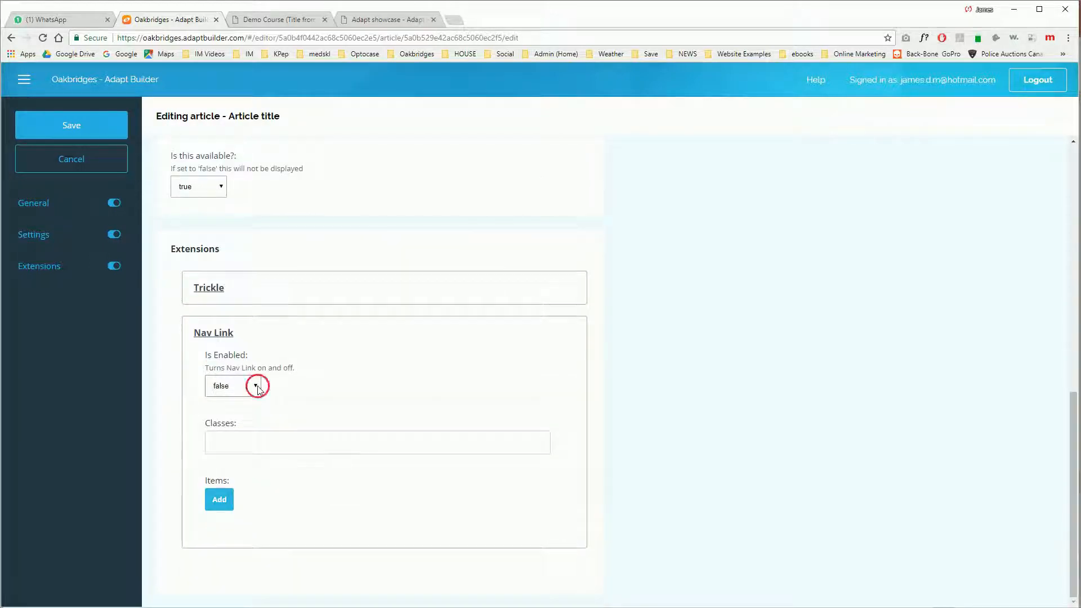
click(243, 426)
click(252, 443)
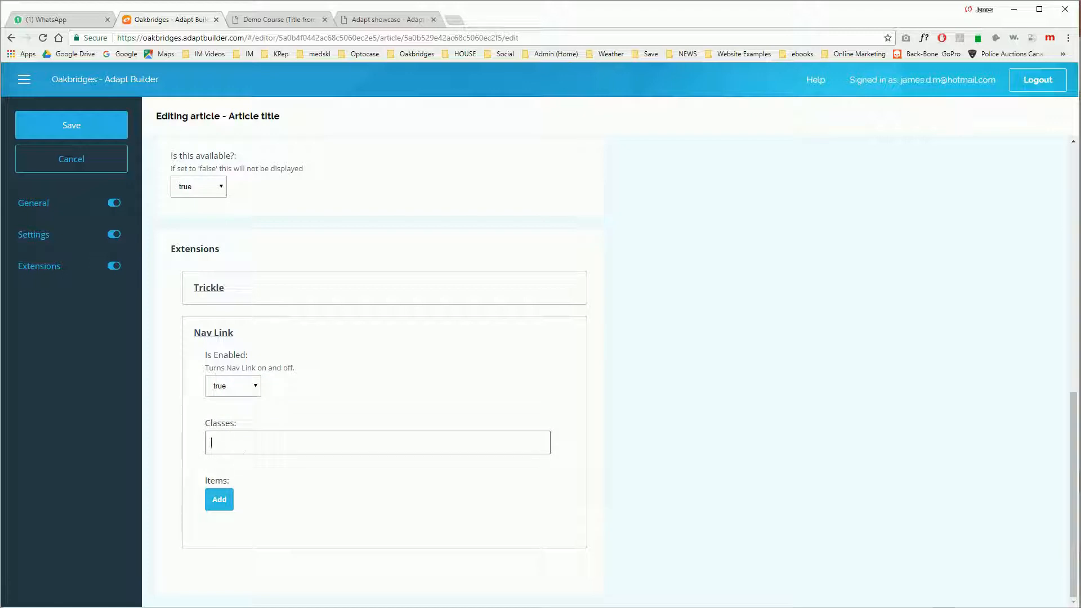
Step: Add a Nav Link button reading "Click Here to Return to Module Homepage" that links to the parent page, and save the article
click(228, 501)
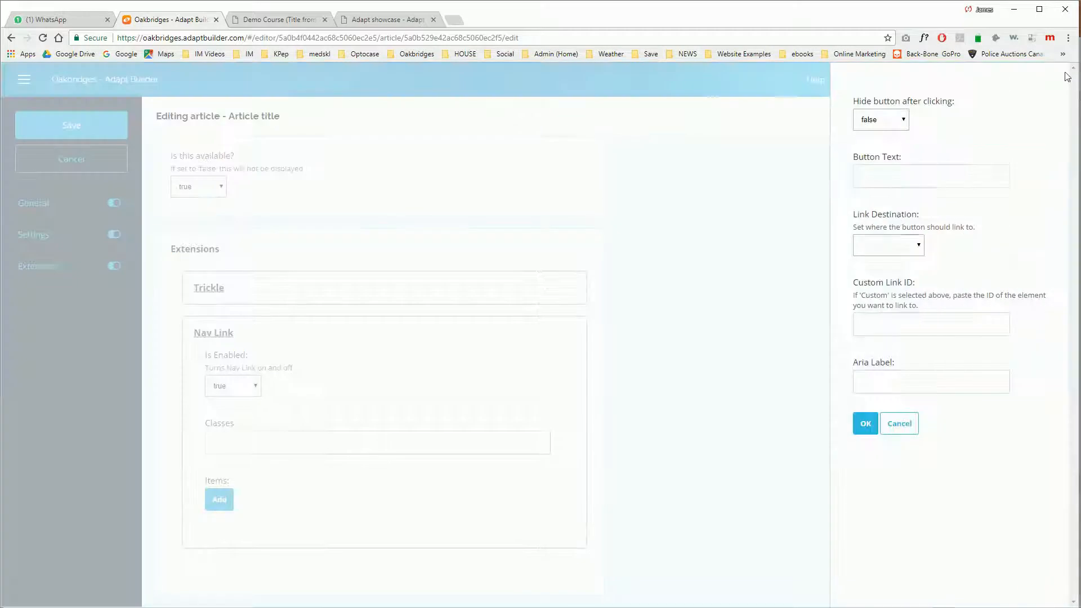
click(896, 179)
text(Click Here to)
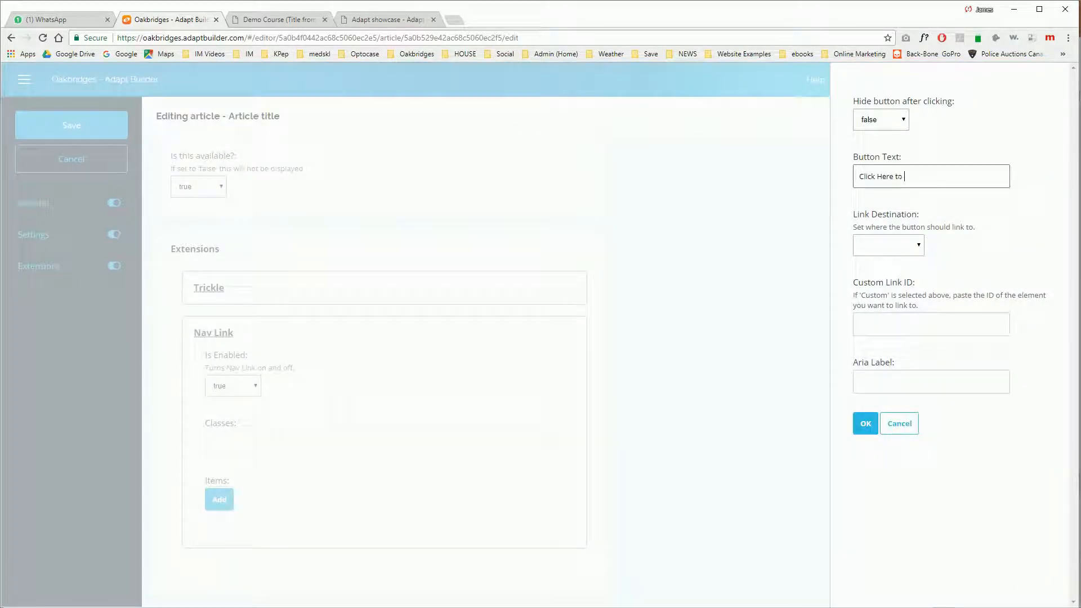
text( Return to Module Homepage)
click(915, 247)
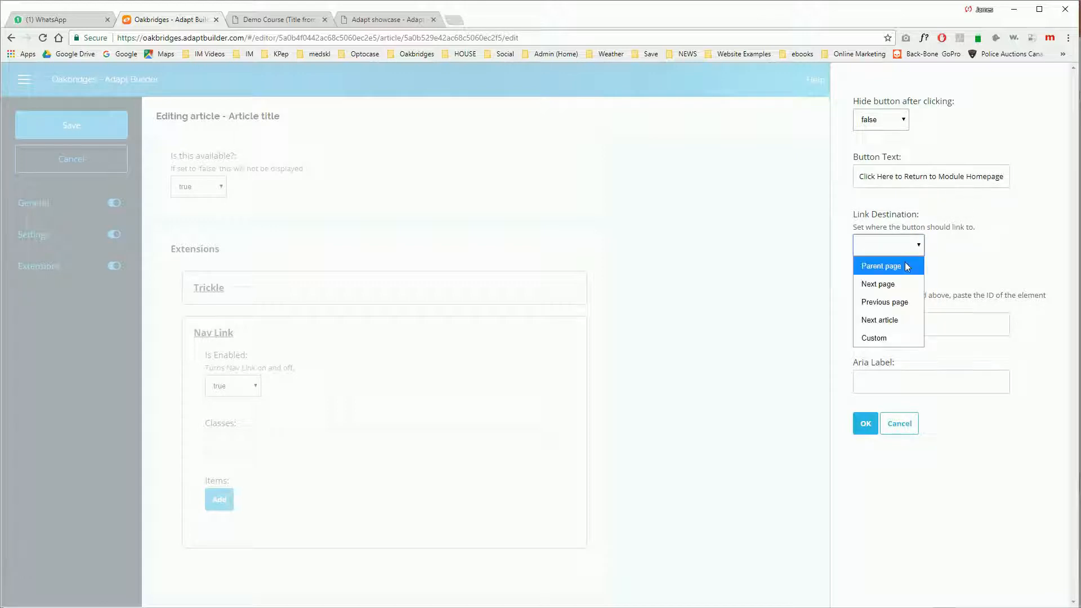
click(904, 265)
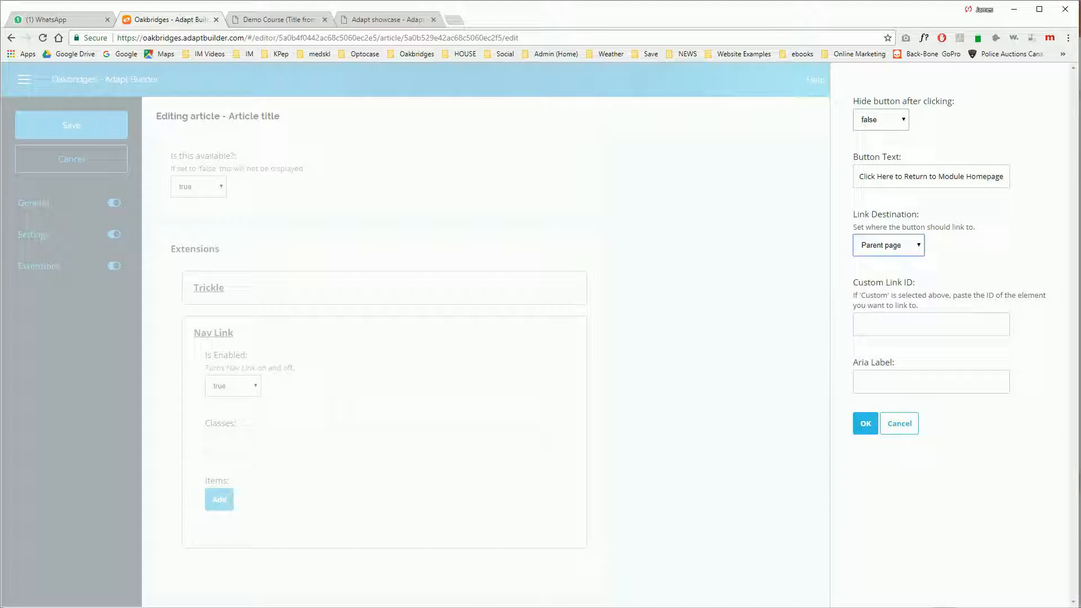
click(867, 427)
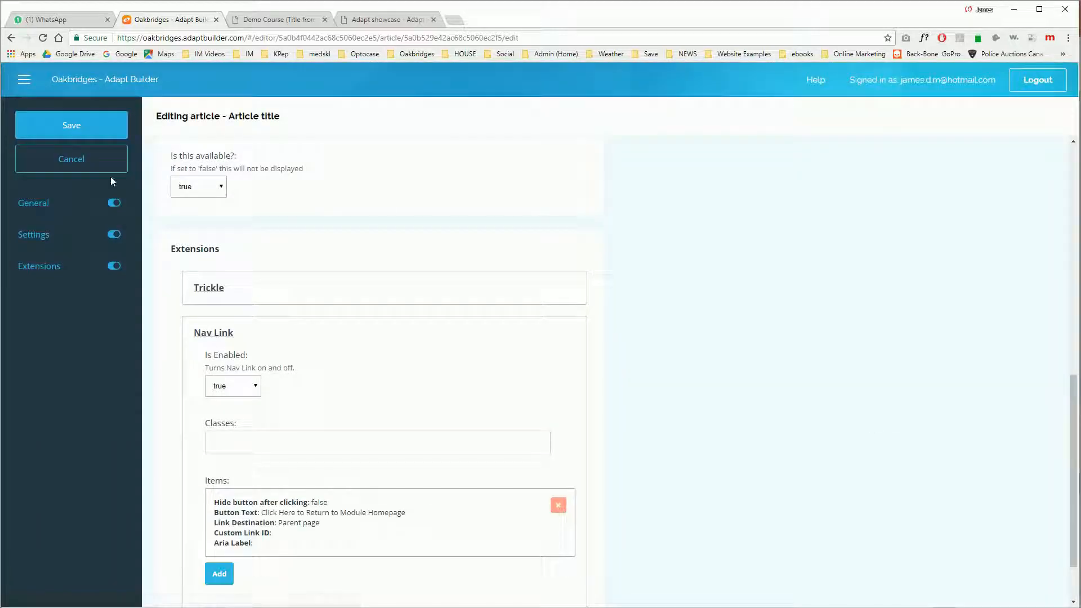
click(69, 125)
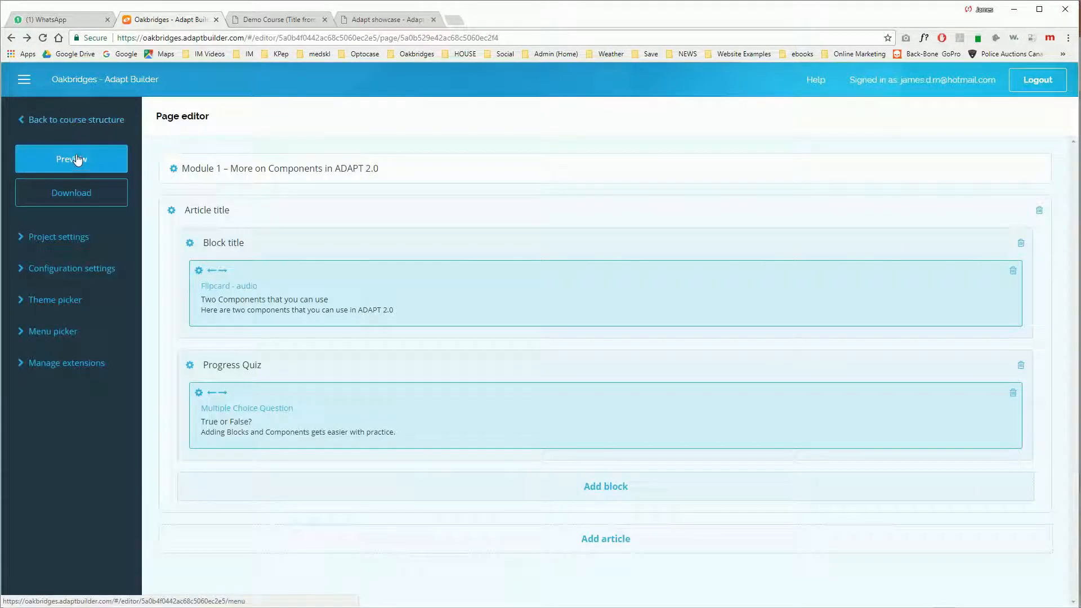
Step: Preview the course, go through the introduction to Module 1, and test its button for returning to the module homepage
click(78, 160)
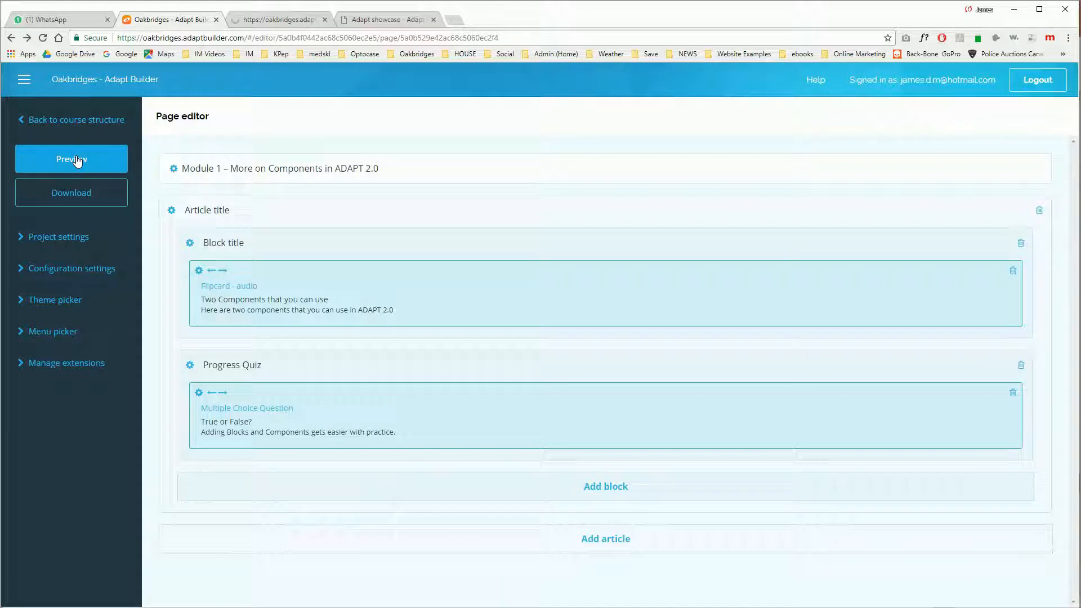
click(279, 21)
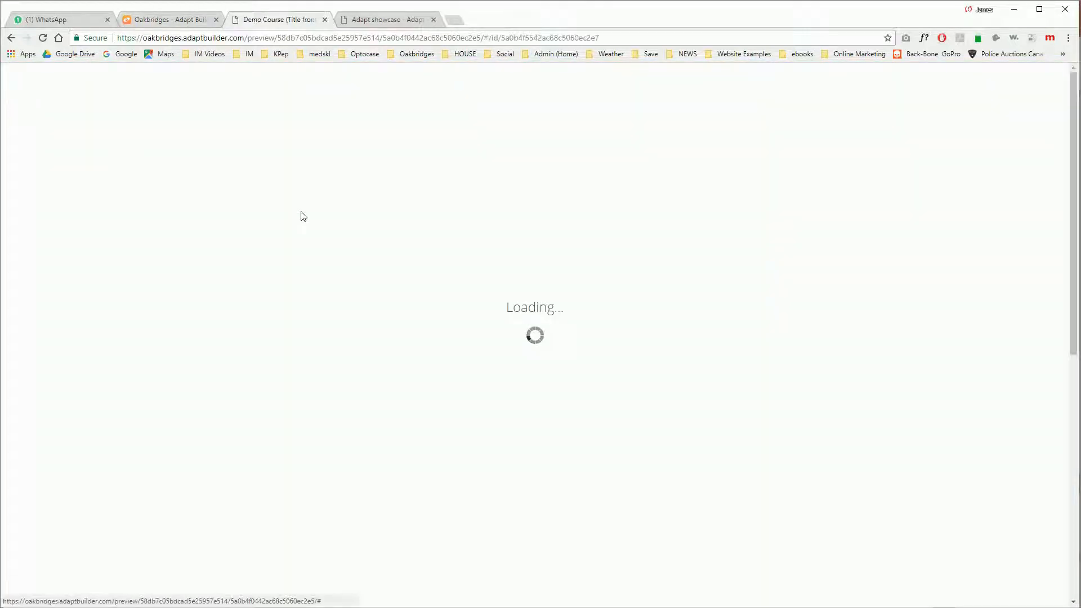
scroll(311, 362, down, 8)
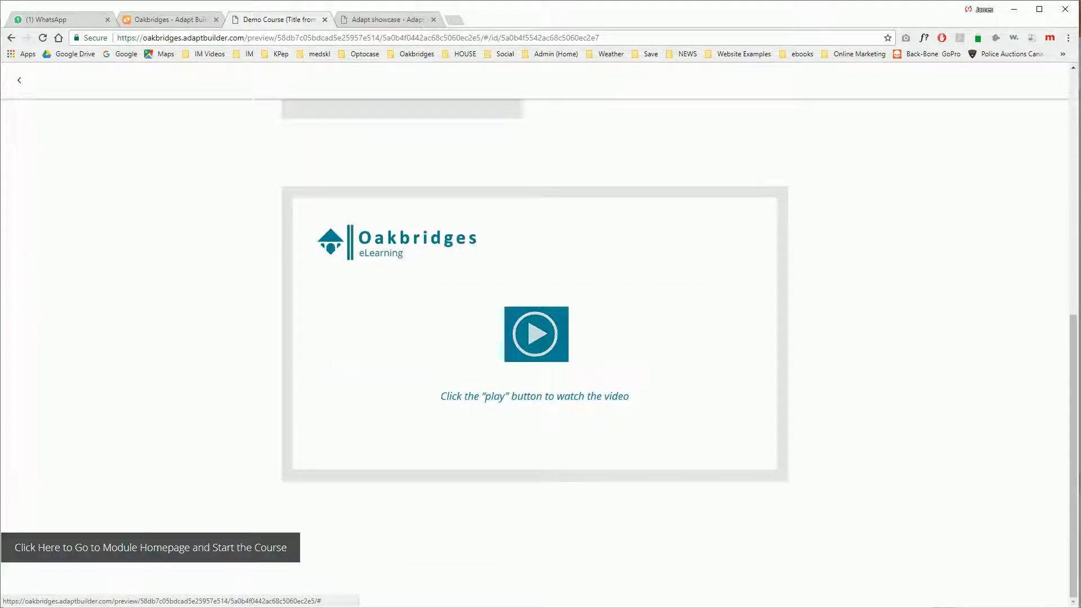
click(151, 558)
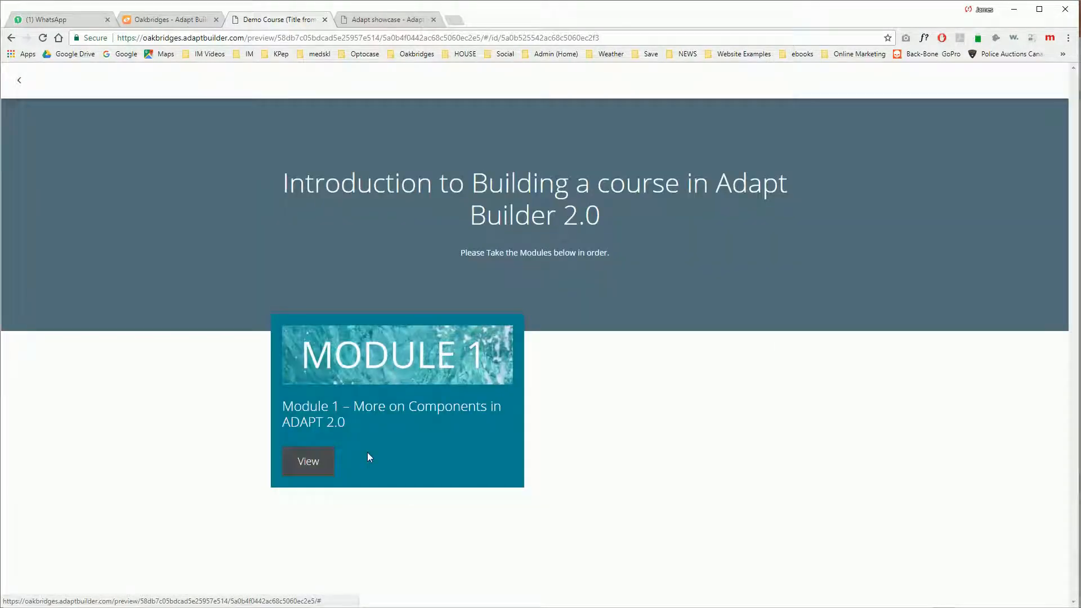
click(308, 461)
scroll(394, 301, down, 9)
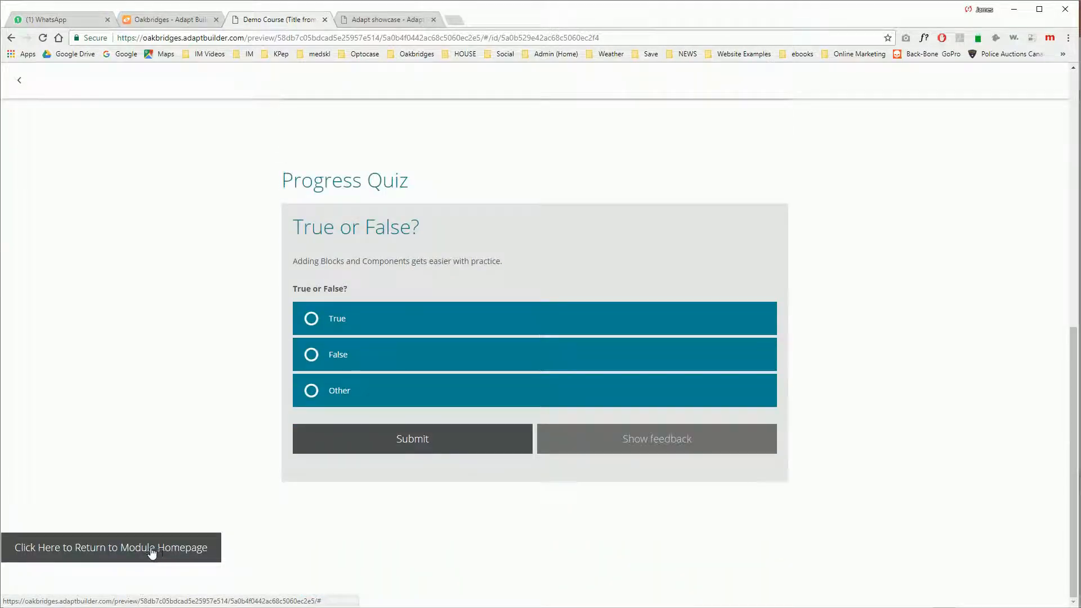
click(150, 552)
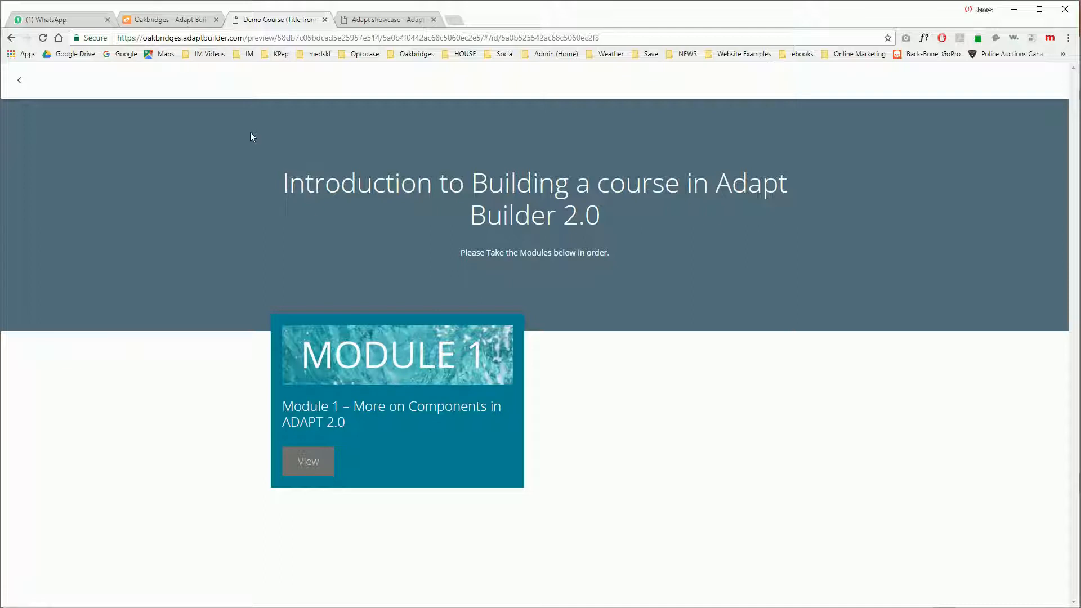
Step: Reopen Module 1 in the preview and flip the Narrative and Accordion cards over and back
click(302, 455)
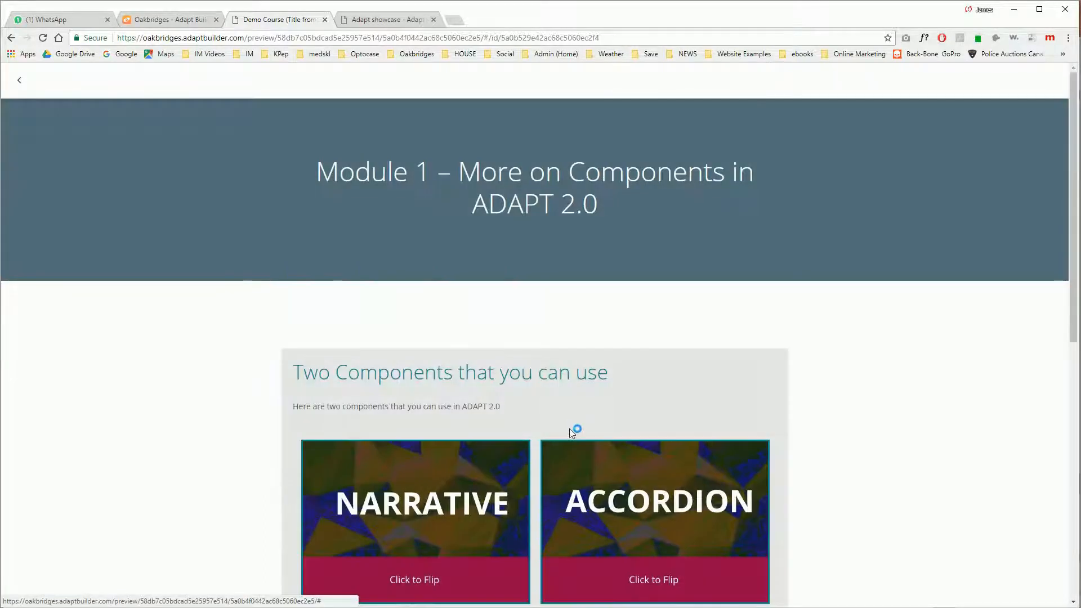
scroll(464, 405, down, 2)
click(465, 404)
click(466, 404)
click(673, 405)
click(671, 403)
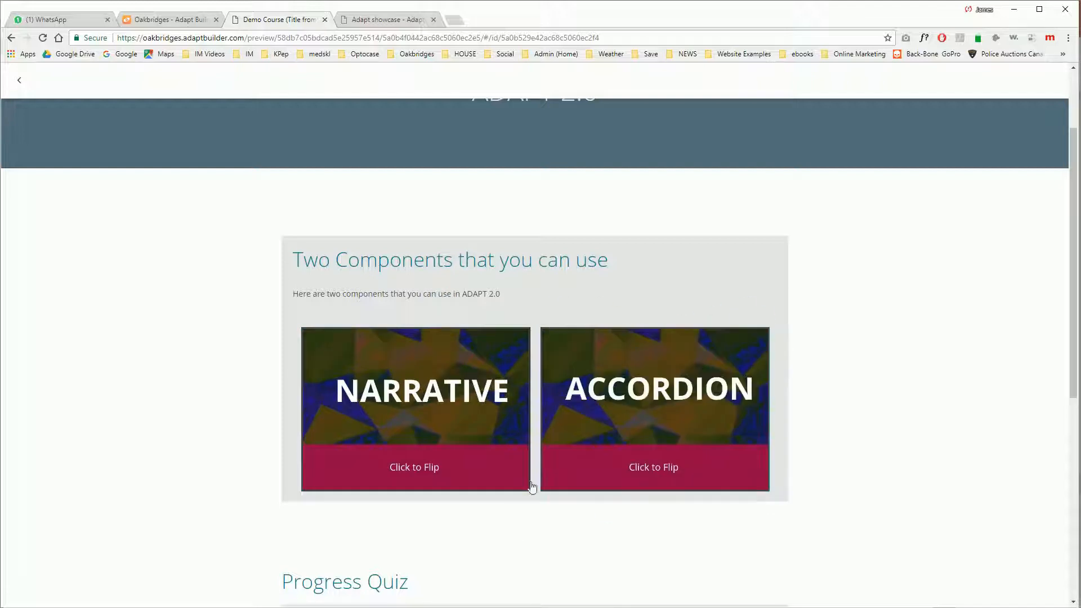
Step: Return to the page editor and set Enable Trickle to true for the Module 1 article
click(150, 20)
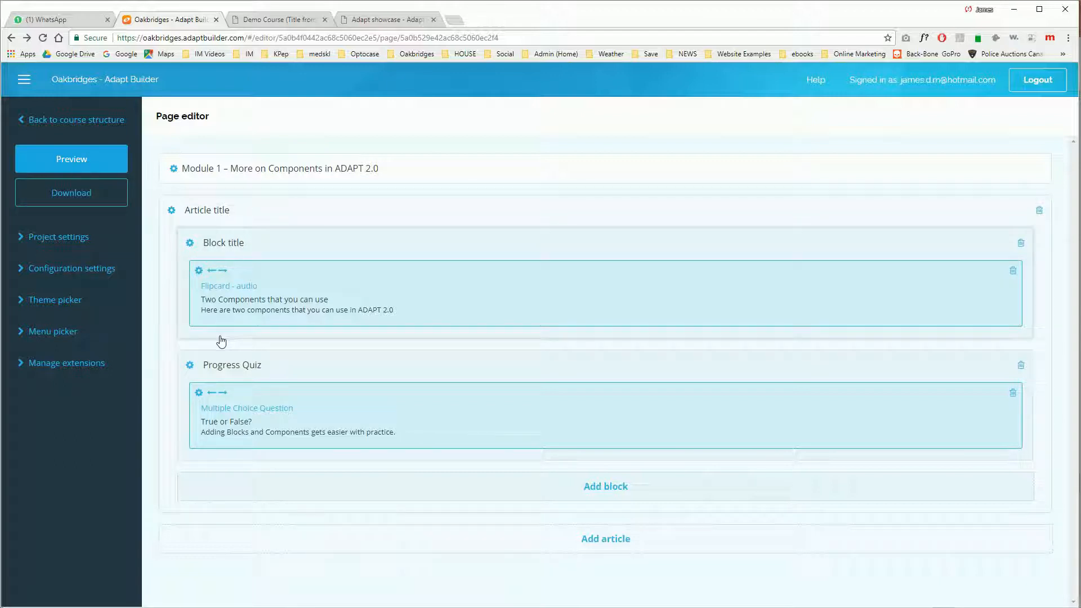
click(171, 210)
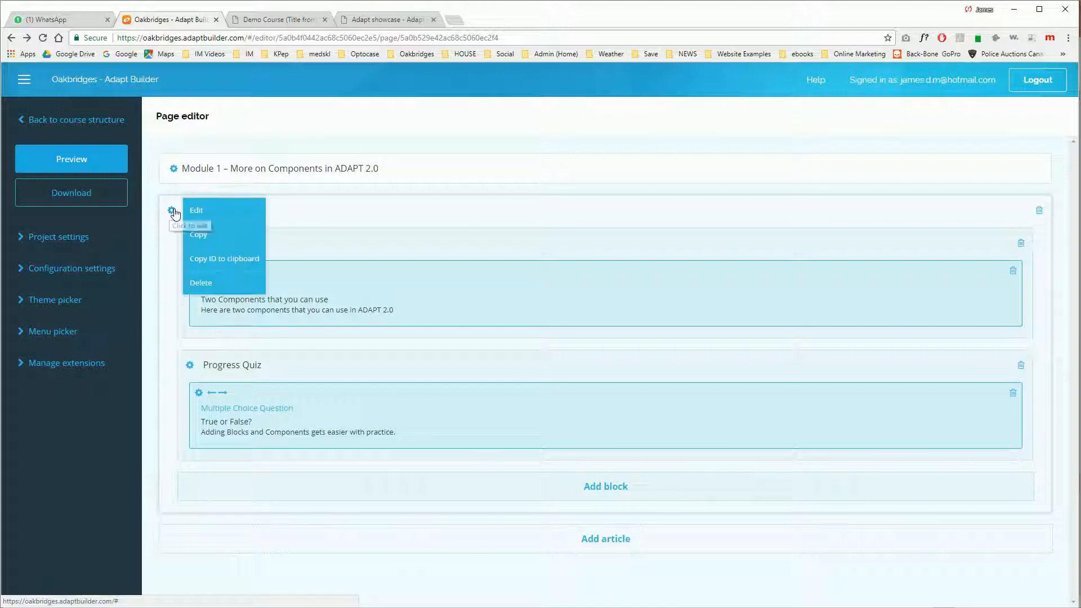
click(206, 212)
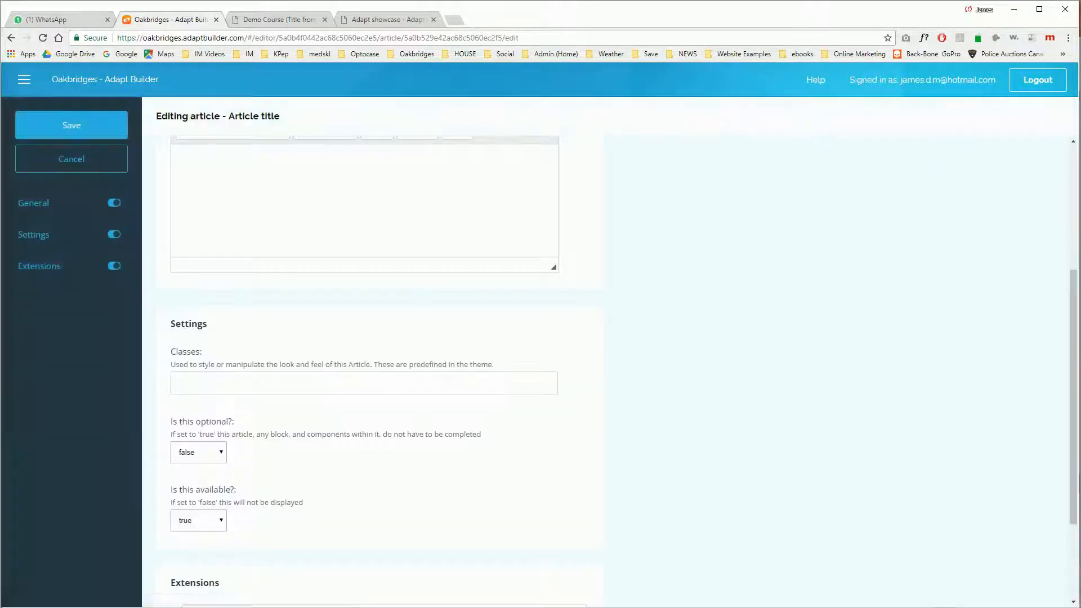
scroll(441, 378, down, 3)
click(224, 492)
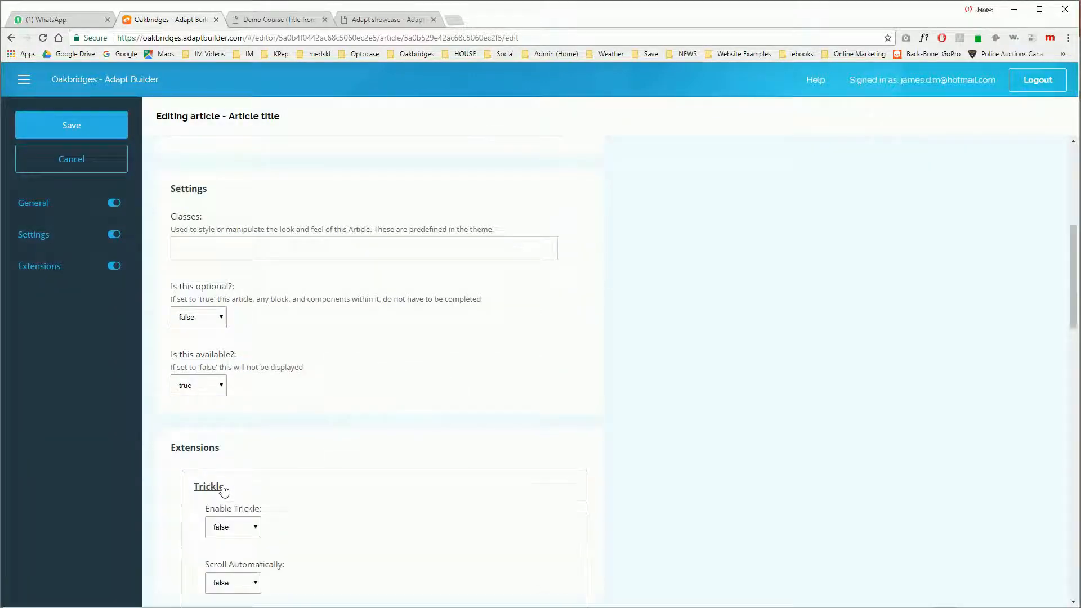
click(257, 529)
click(241, 565)
Step: Review the article's remaining Trickle scroll and button settings, and save the article
scroll(528, 437, down, 4)
scroll(528, 437, down, 2)
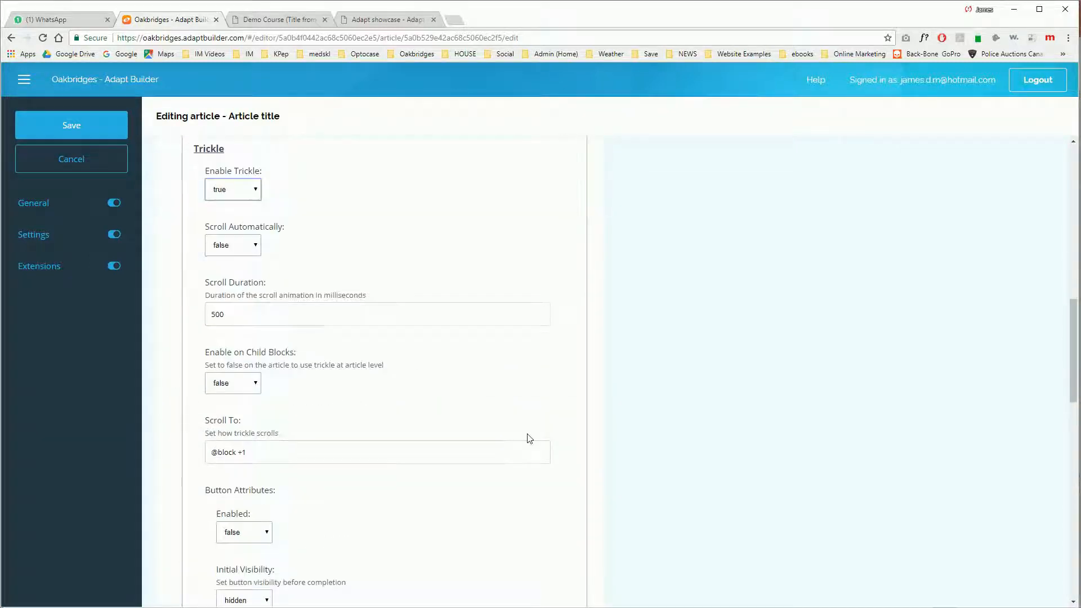
scroll(529, 439, down, 2)
scroll(529, 438, down, 4)
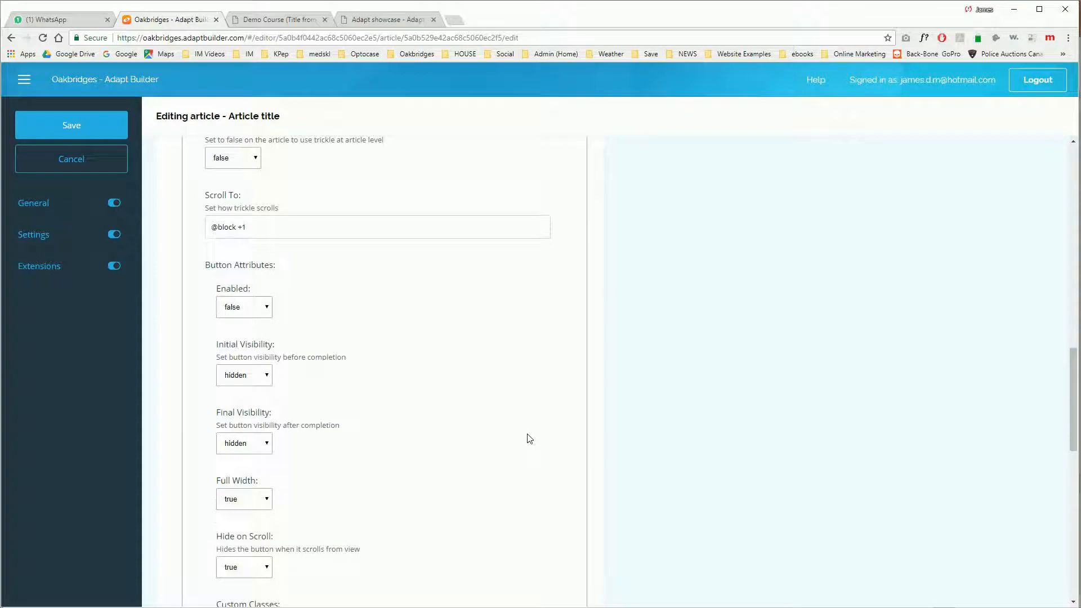
scroll(526, 438, up, 18)
click(76, 124)
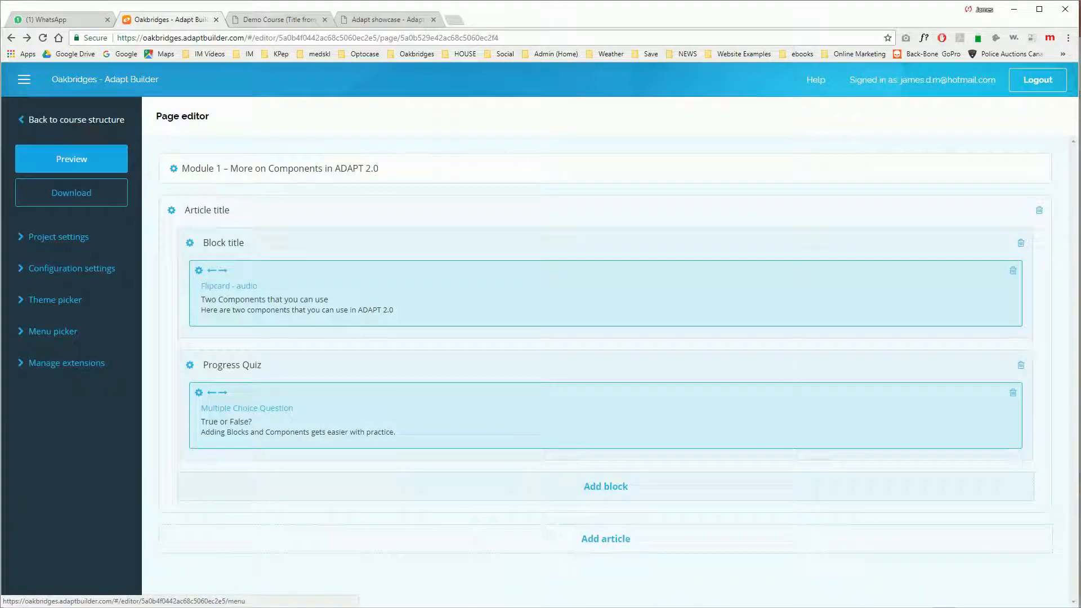
Step: Edit the block that holds the flipcard component and set its Enable Trickle option to true
click(190, 244)
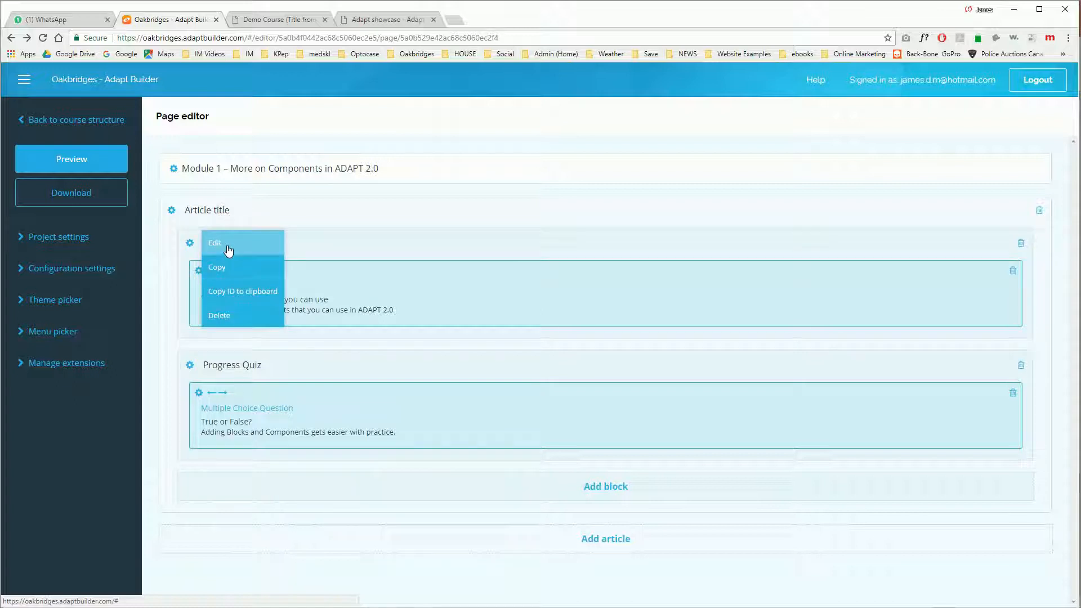
click(228, 251)
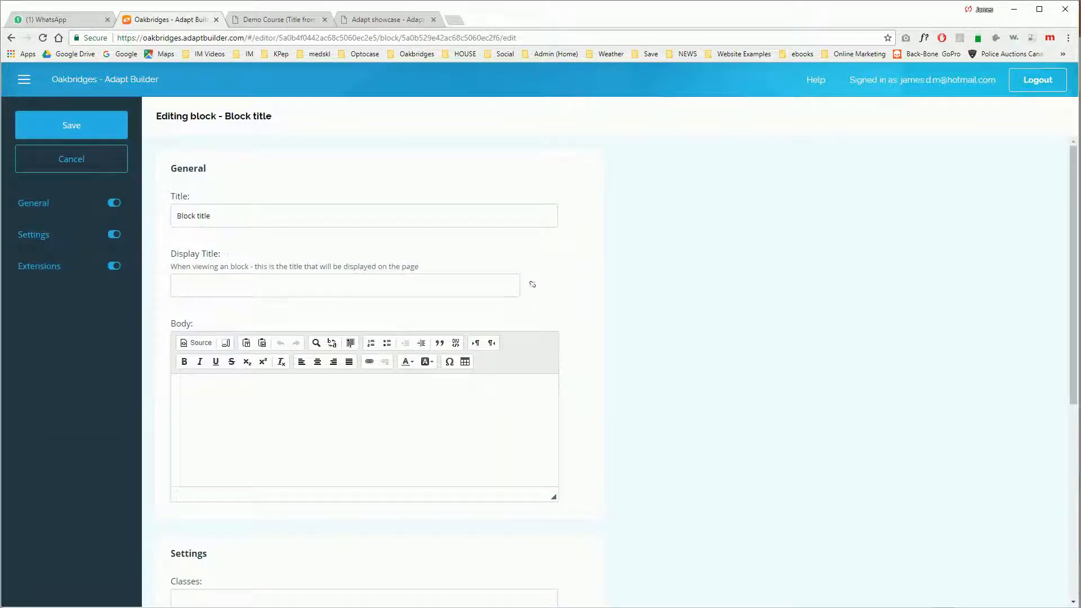
scroll(237, 299, down, 6)
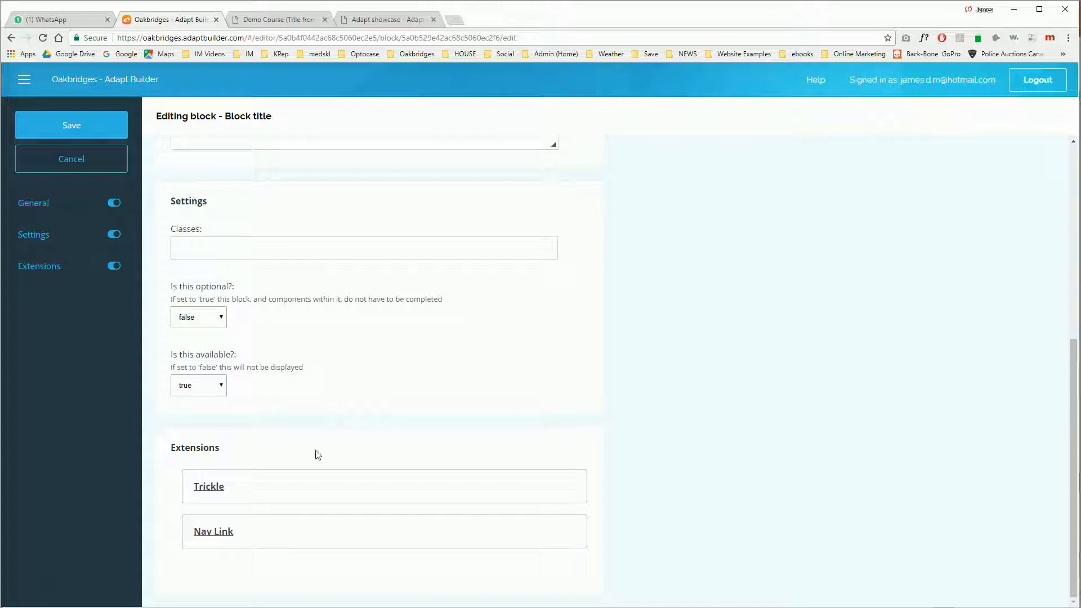
click(212, 487)
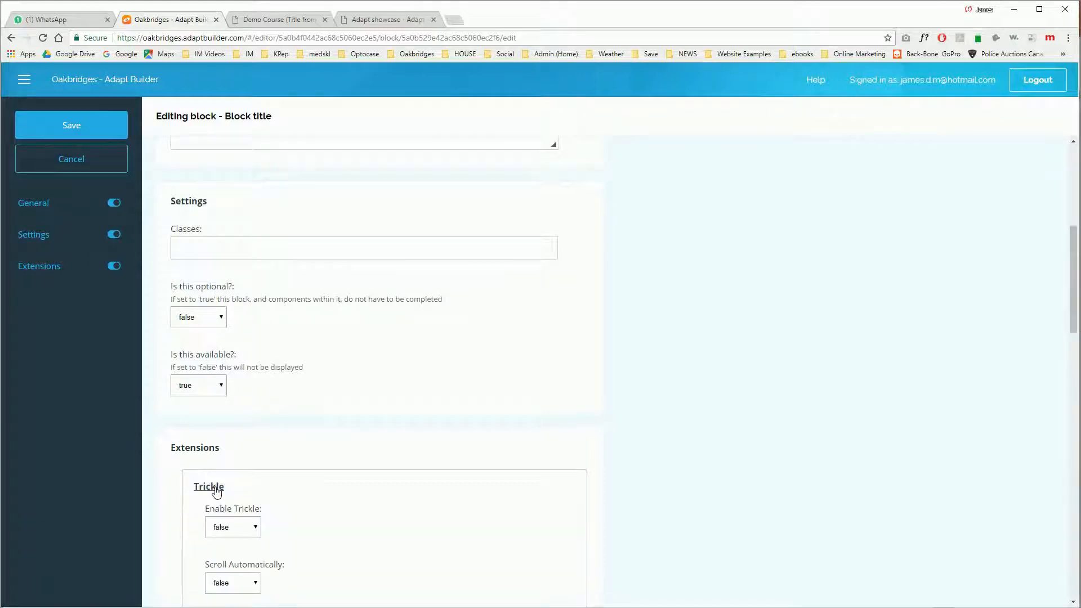
click(251, 527)
click(244, 563)
Step: Review the flipcard block's Trickle scrolling, visibility and button text settings
scroll(420, 512, down, 6)
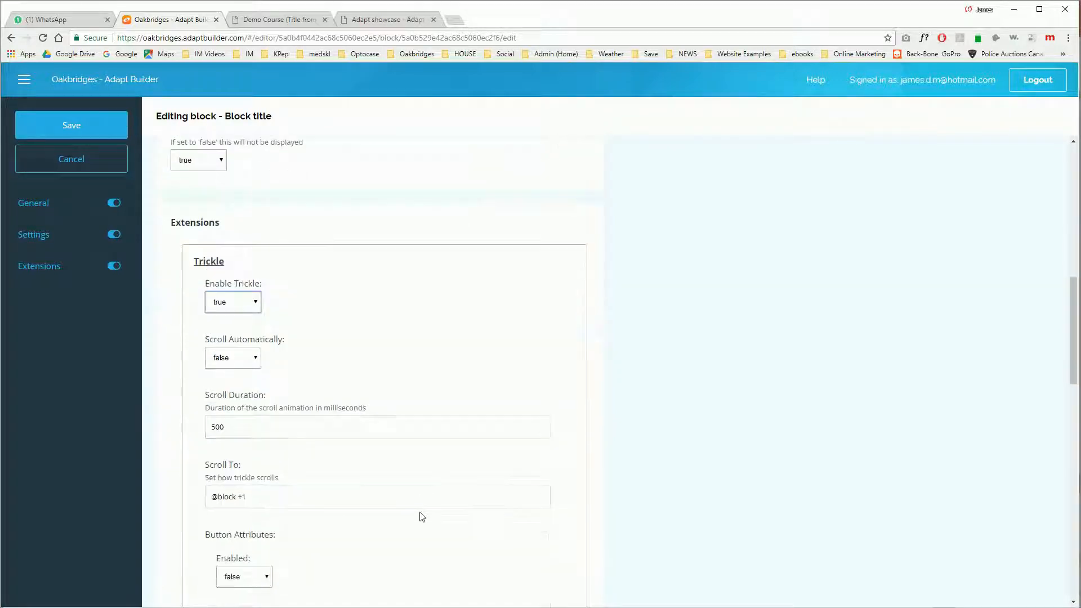
scroll(421, 516, down, 6)
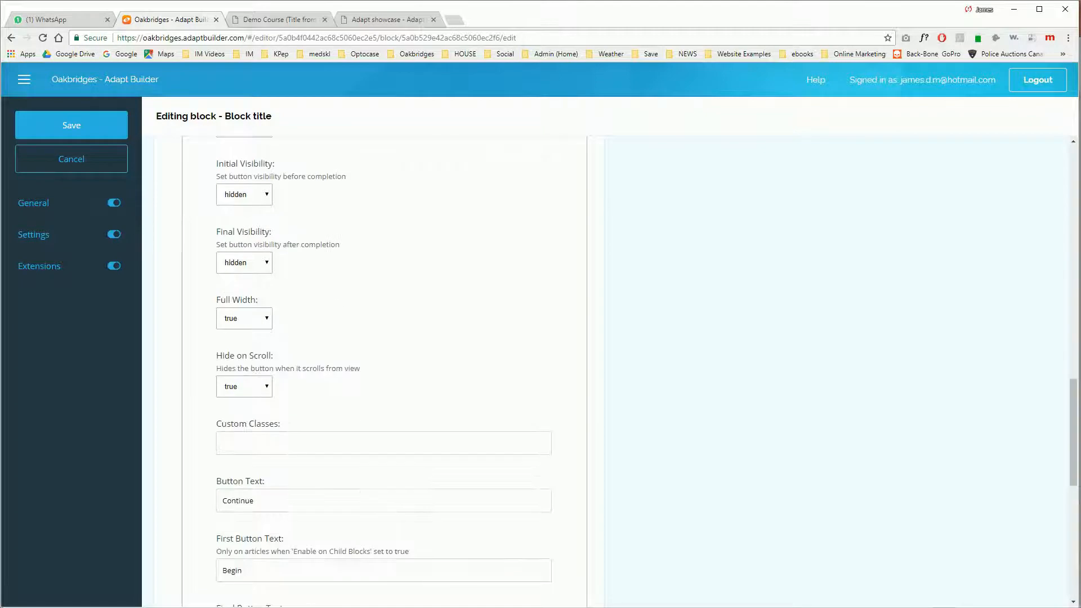
click(255, 501)
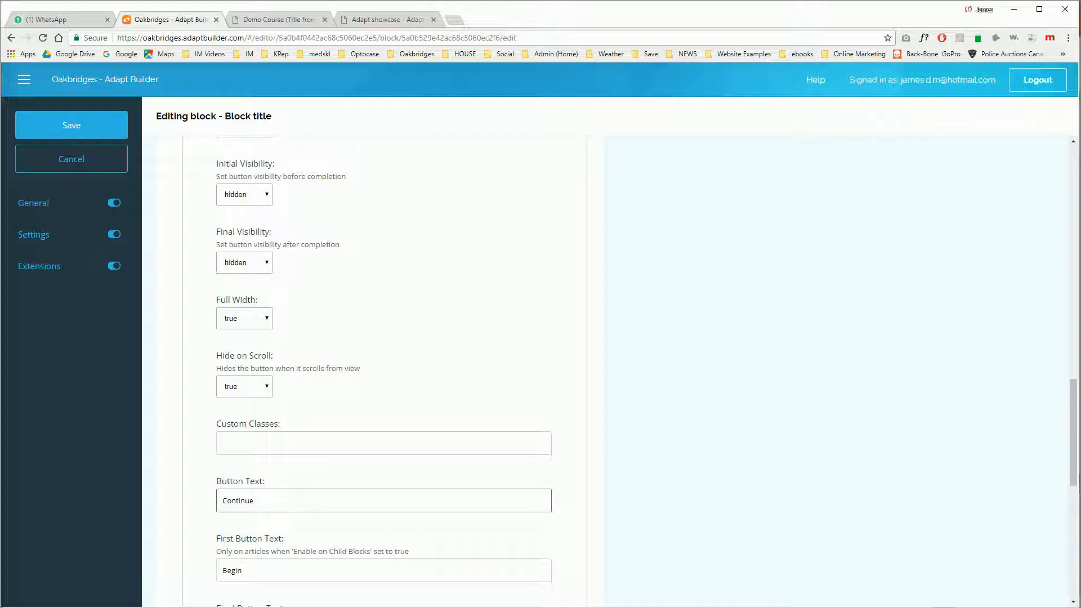
scroll(422, 420, up, 10)
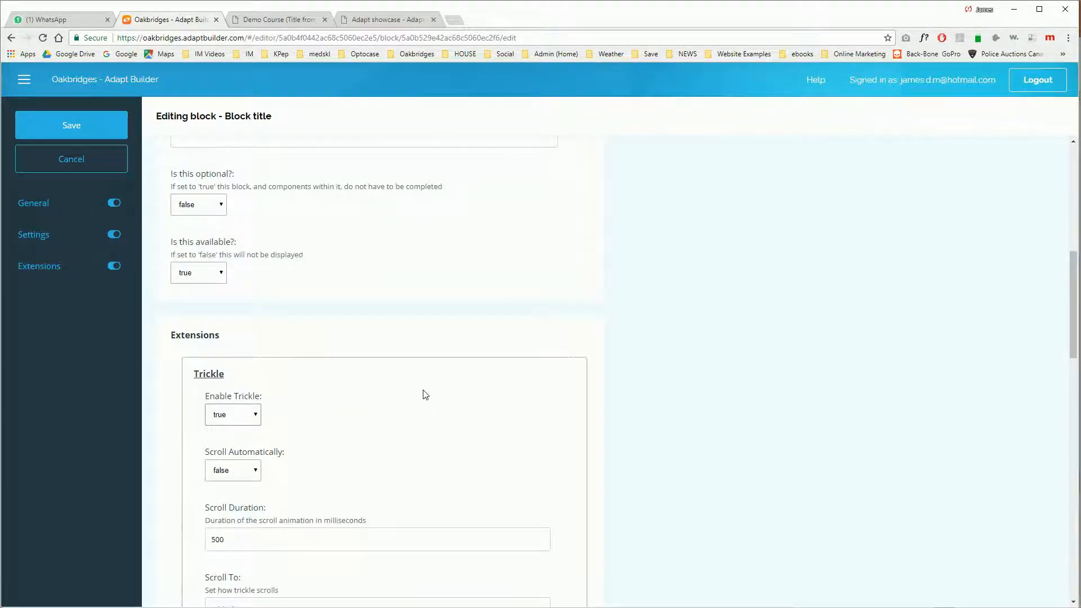
scroll(422, 393, up, 5)
scroll(424, 394, up, 3)
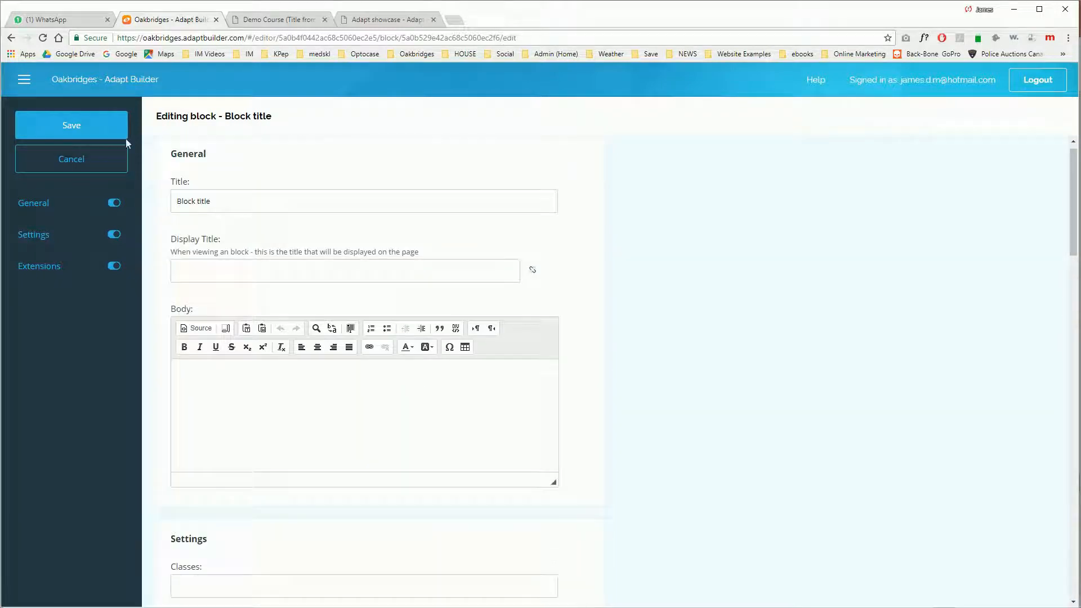